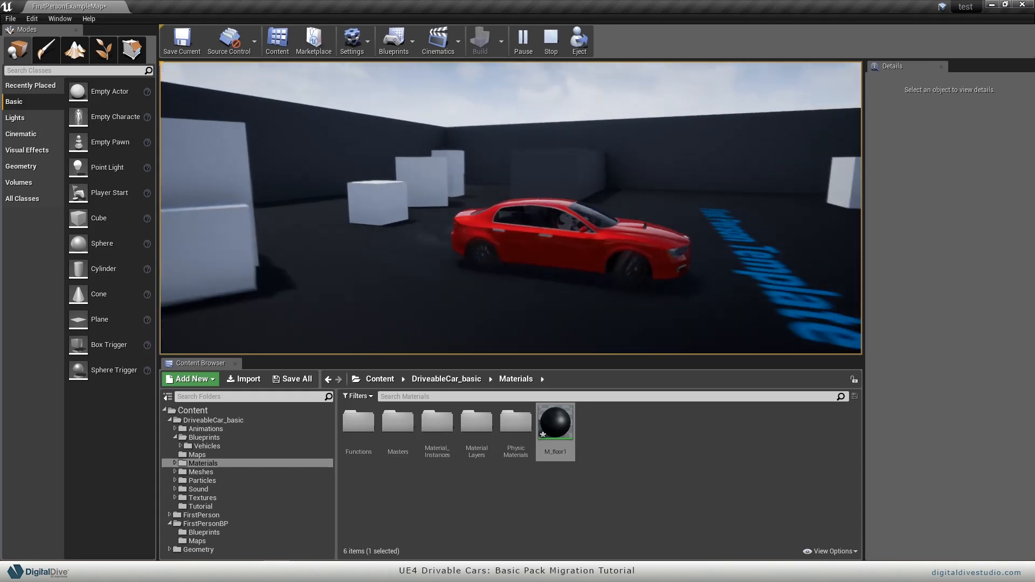
Step: Drive the red car around the First Person Template level during play to preview its handling
key("w")
key("d")
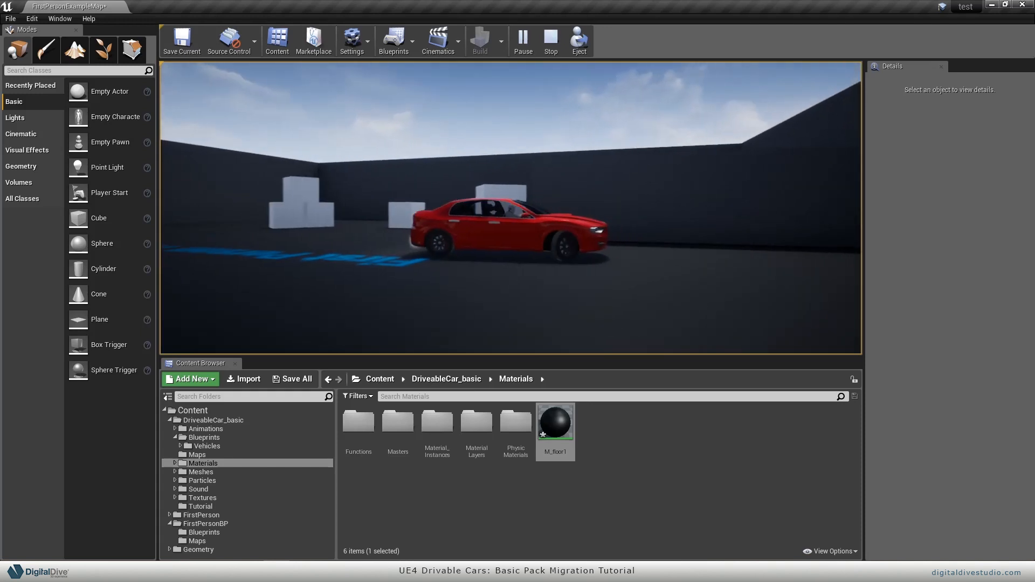
key("w")
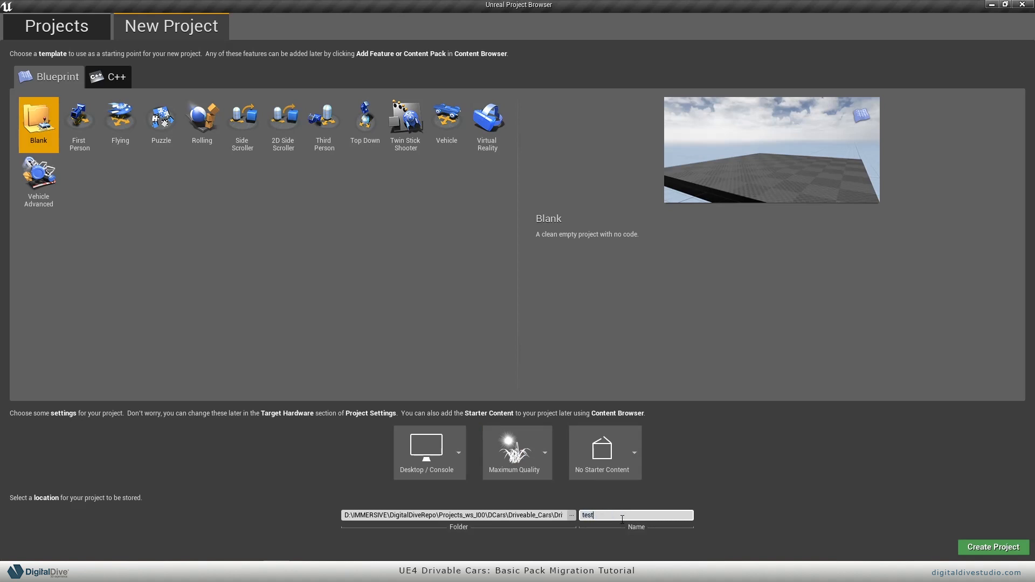
Step: Create a Blueprint project named test from the First Person template and briefly play-test its default level
left_click(80, 124)
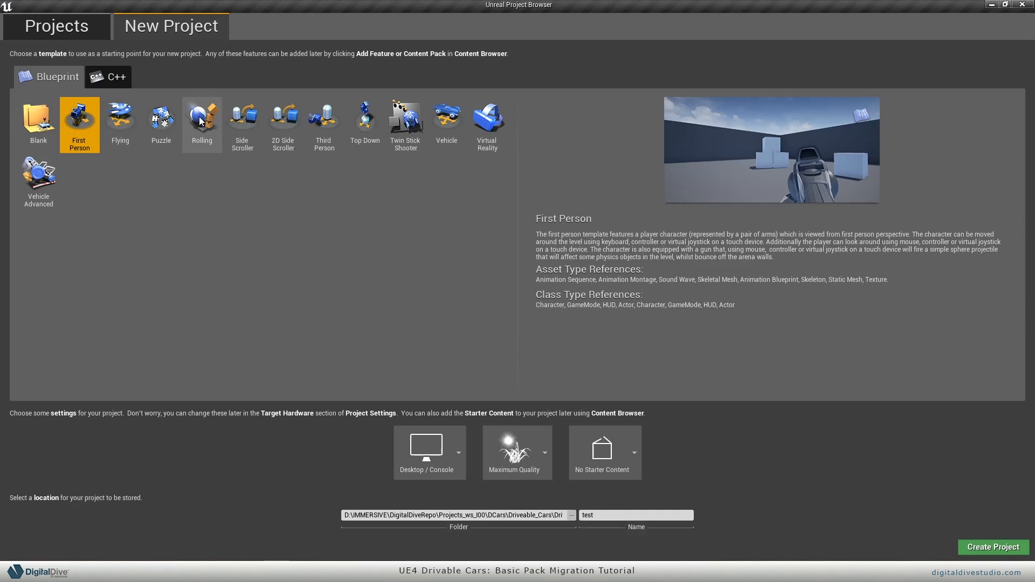
left_click(993, 547)
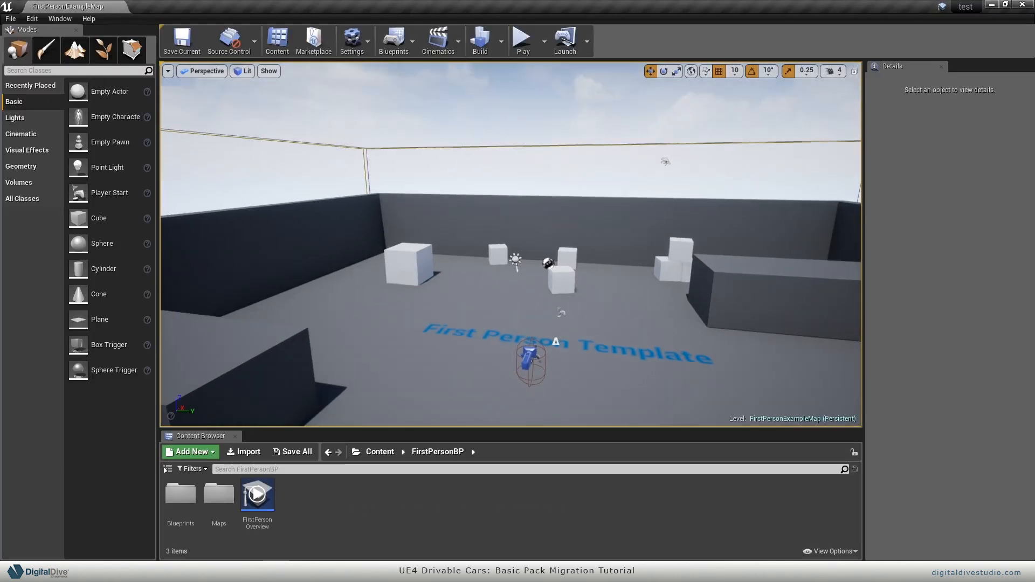
left_click(520, 40)
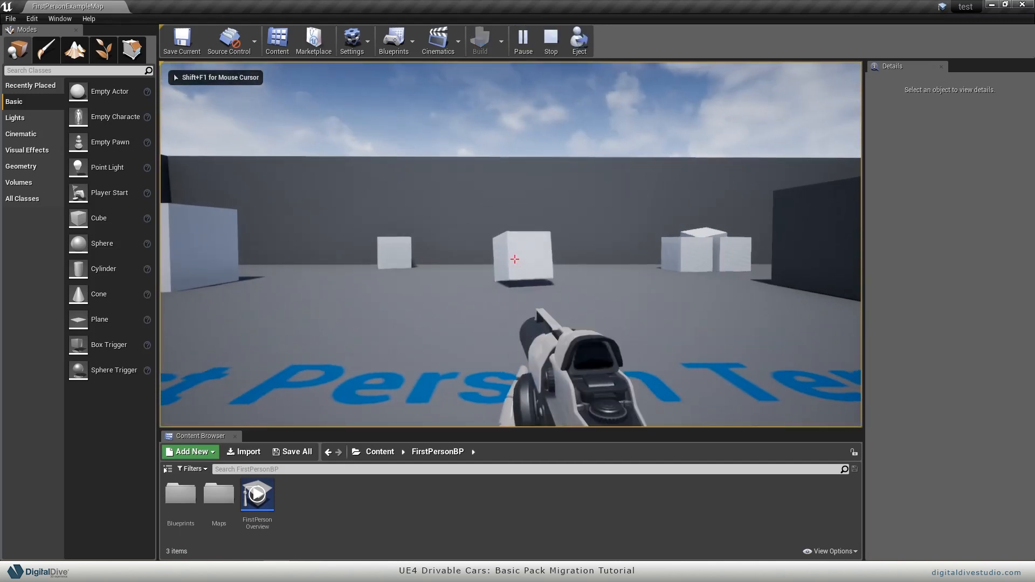
key("Escape")
Step: Open the test project's Input settings and expand the action and axis mappings for review
left_click(31, 19)
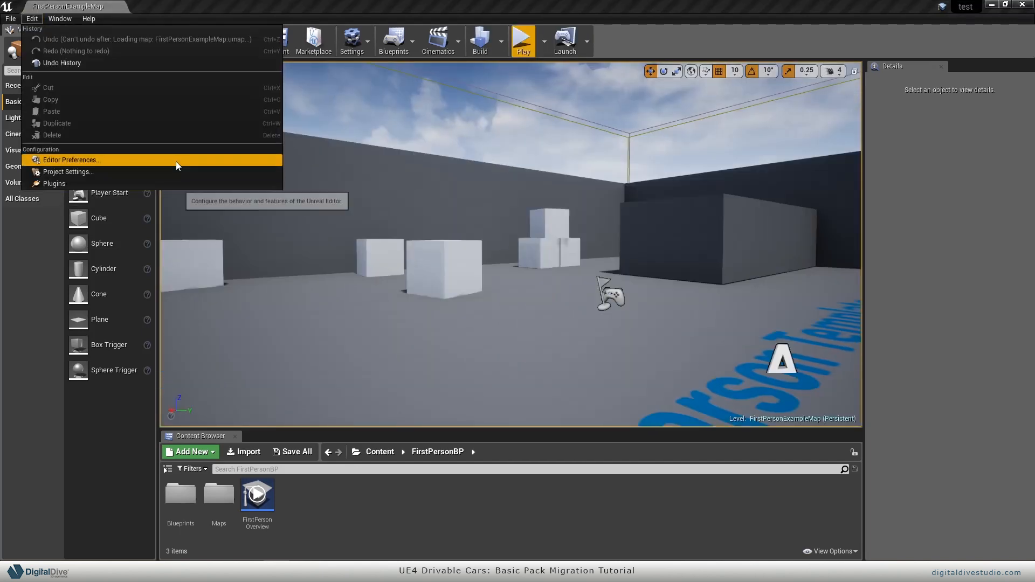
left_click(171, 172)
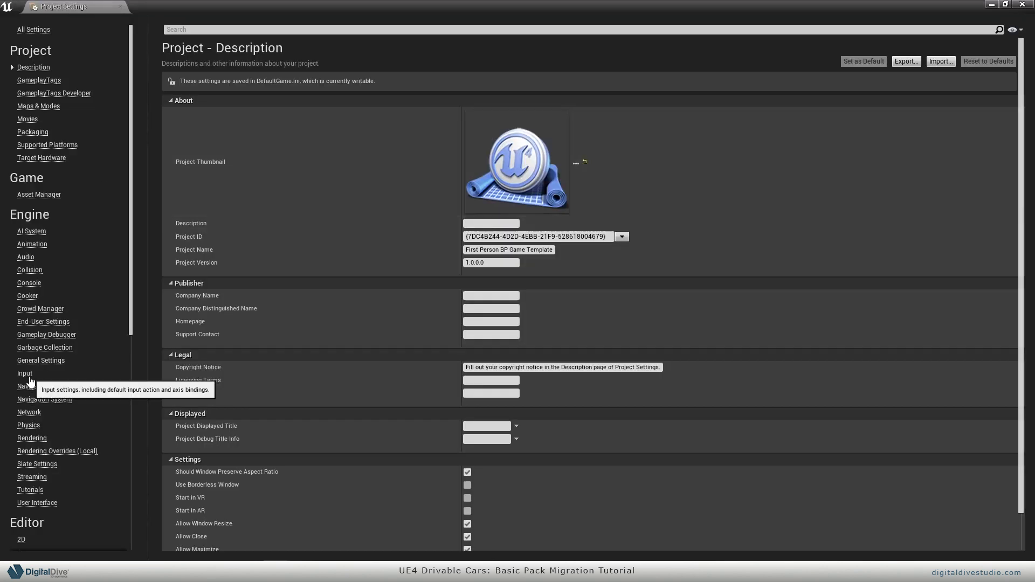
left_click(25, 373)
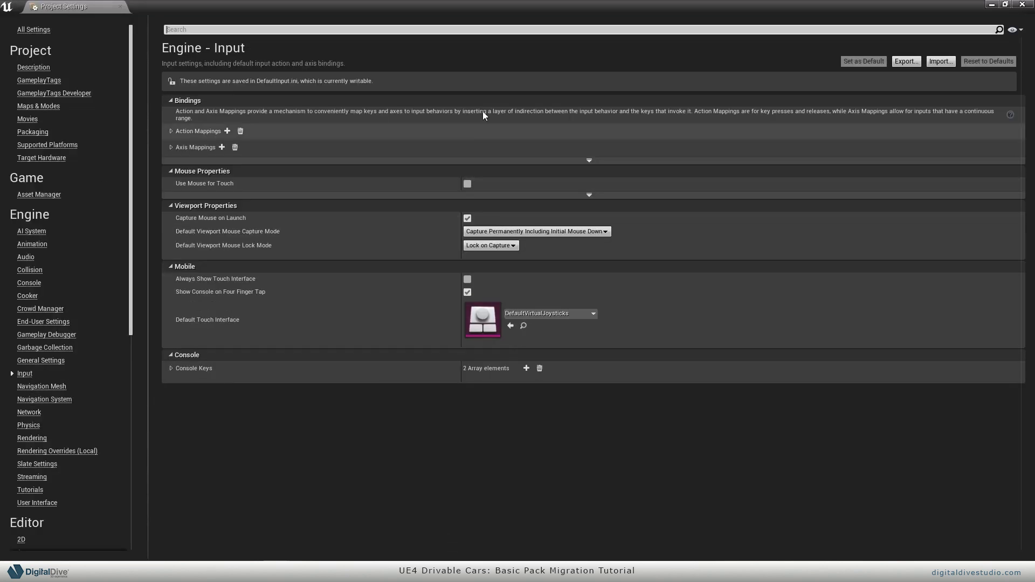
left_click(173, 132)
left_click(172, 189)
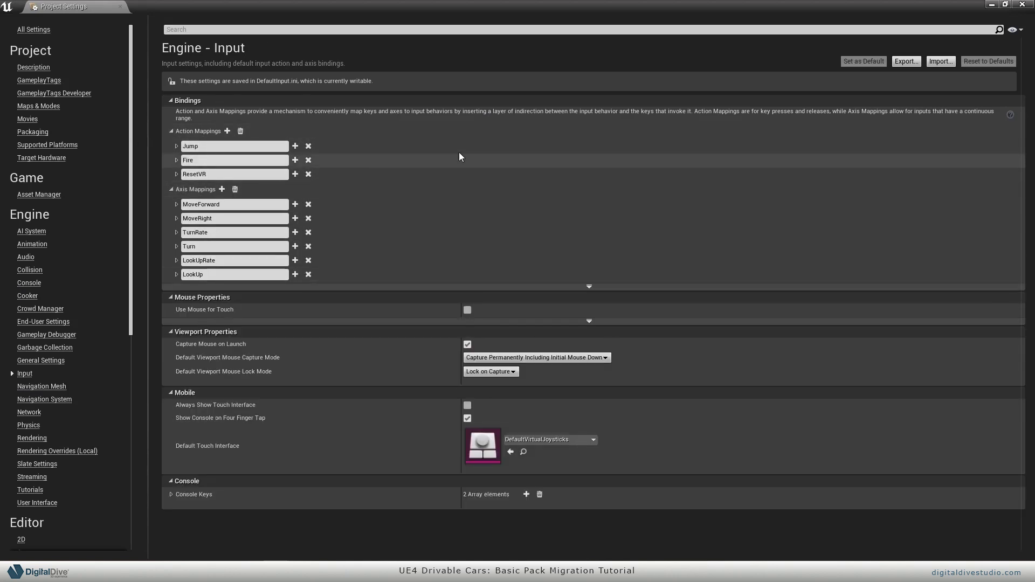
Step: Export the input settings as Input Backup 2020-05-07 111749.ini into a new backUp folder inside the test project folder
left_click(910, 62)
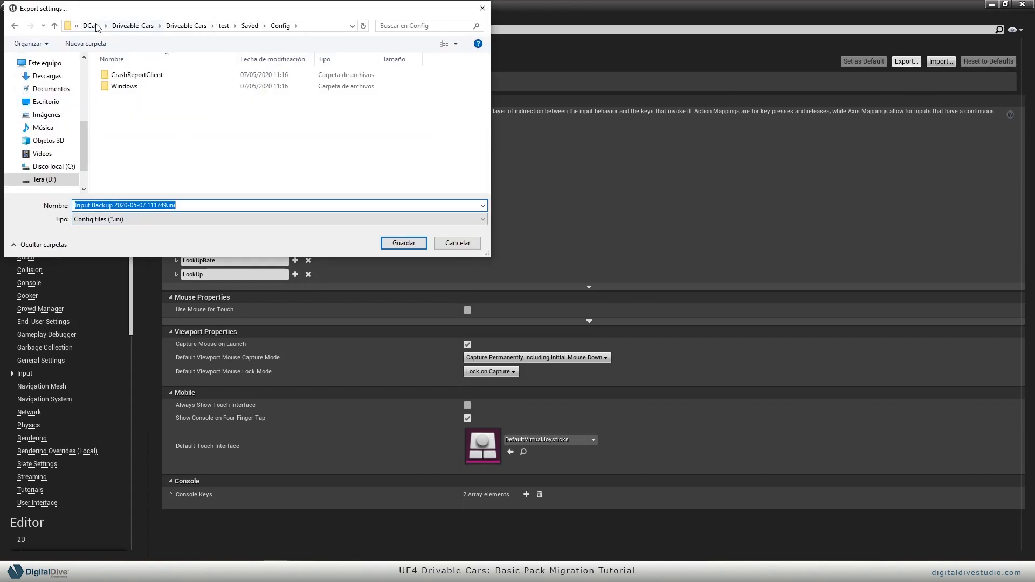
left_click(195, 27)
scroll(480, 188, "down", 5)
left_click(425, 92)
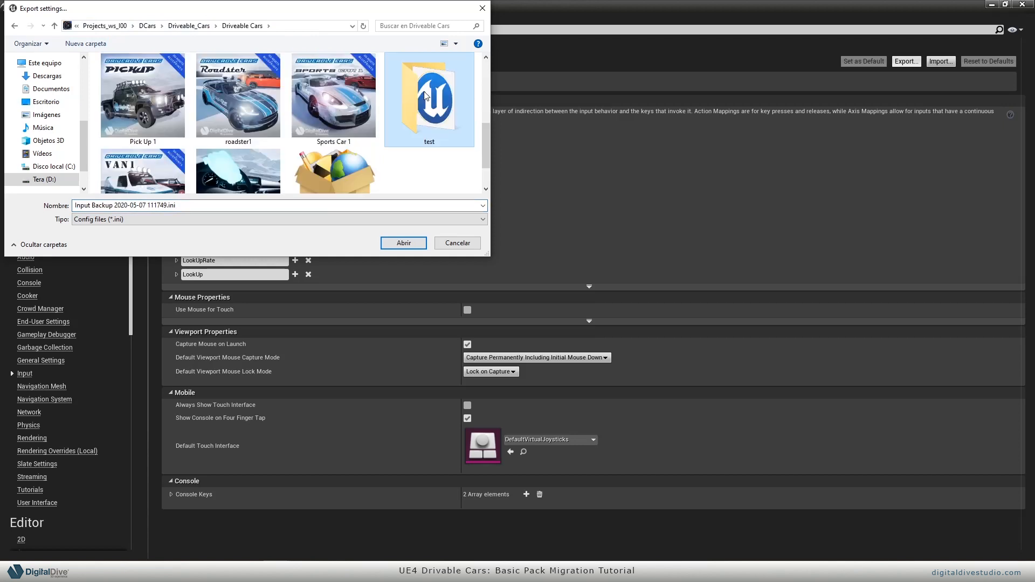
double_click(433, 104)
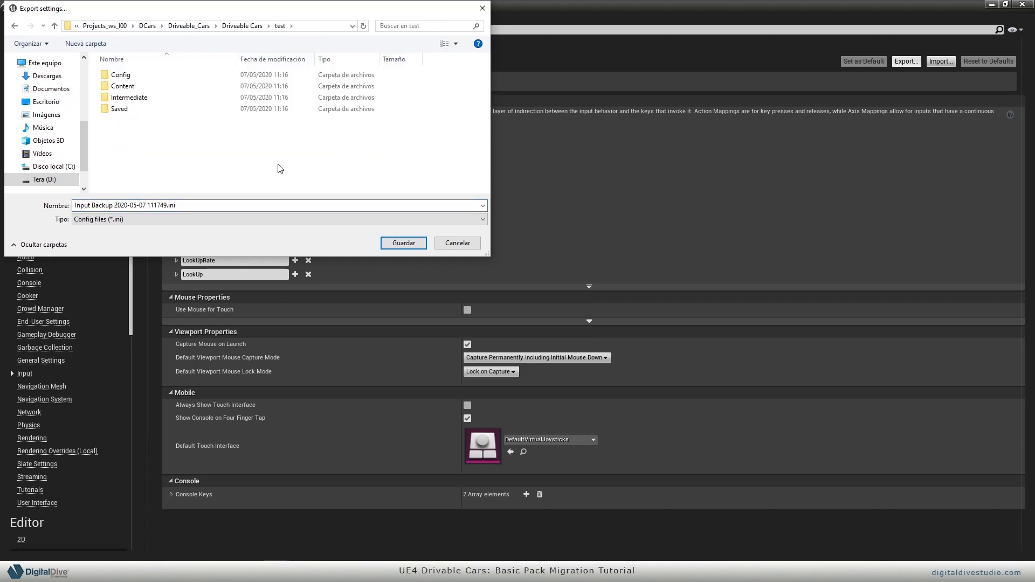
key("ctrl+shift+n")
type("bac")
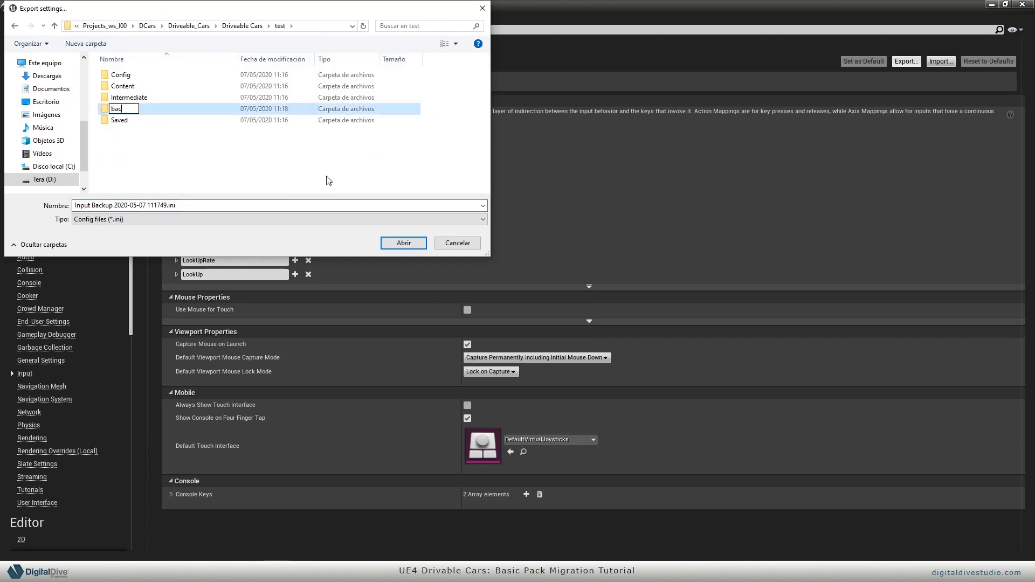
type("kUp")
key("Return")
key("Return")
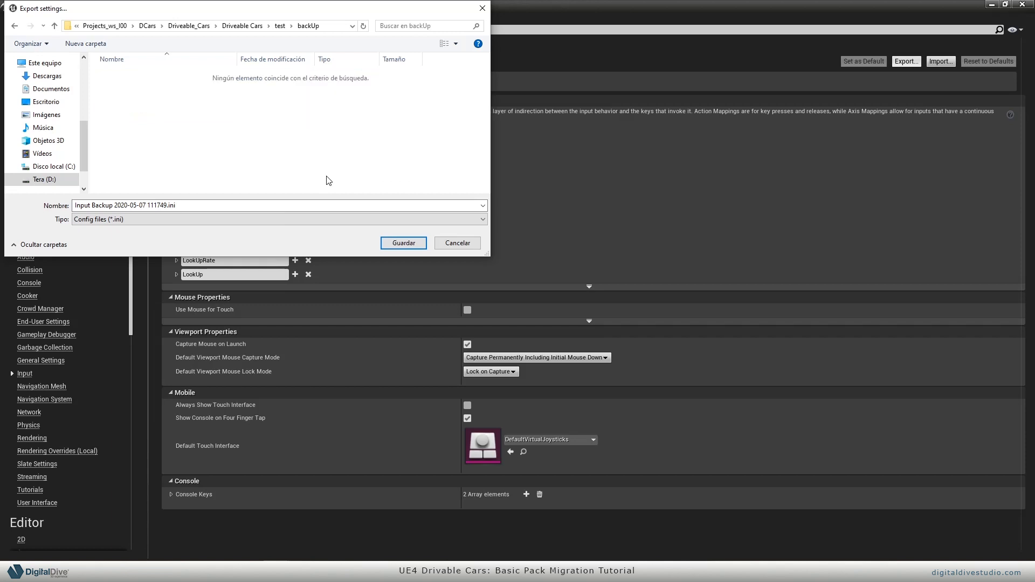
left_click(419, 247)
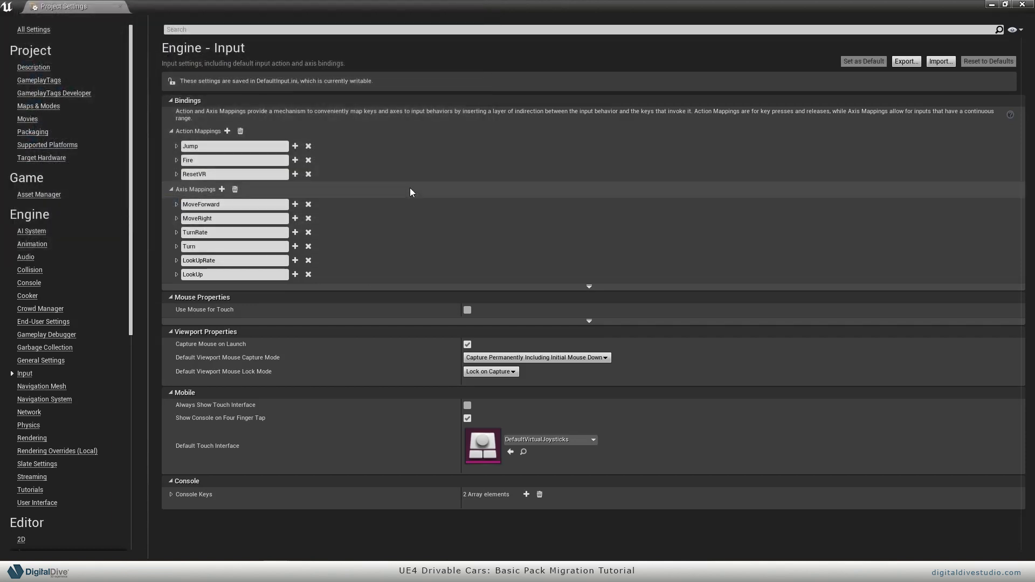
Step: Review the engine's Physics and Collision settings, then close the project settings
left_click(28, 425)
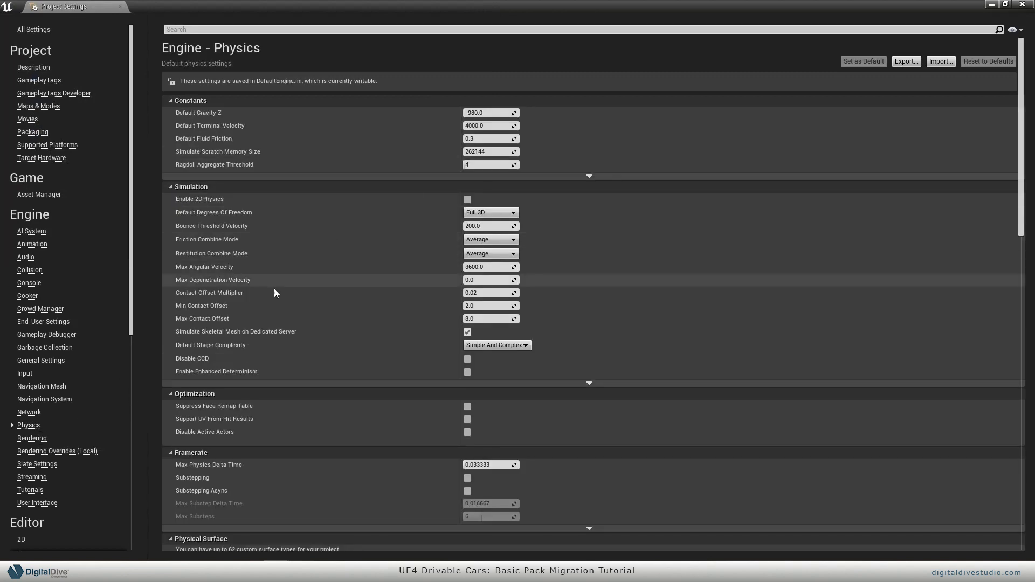
scroll(332, 269, "down", 2)
scroll(254, 285, "up", 2)
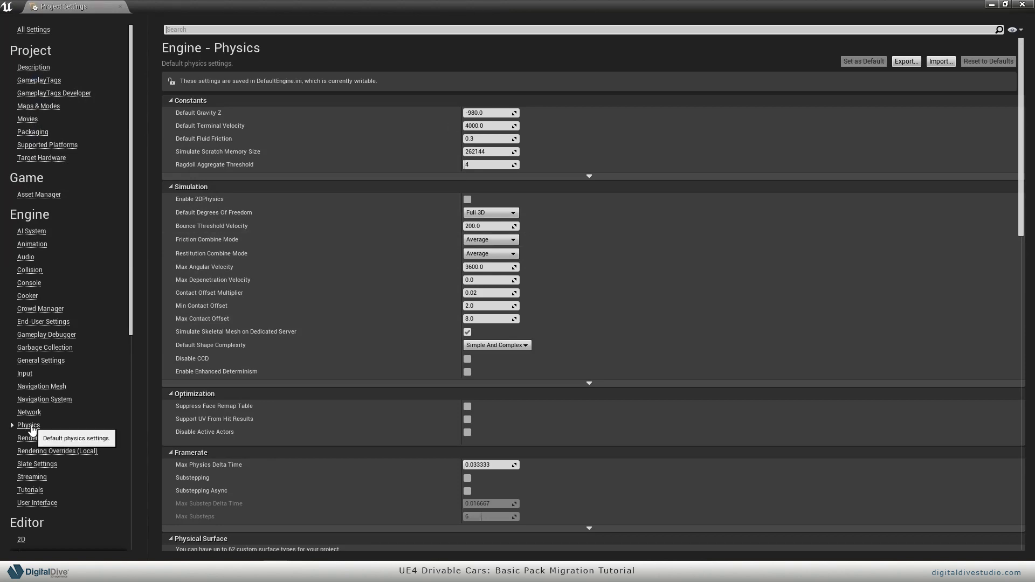
left_click(30, 270)
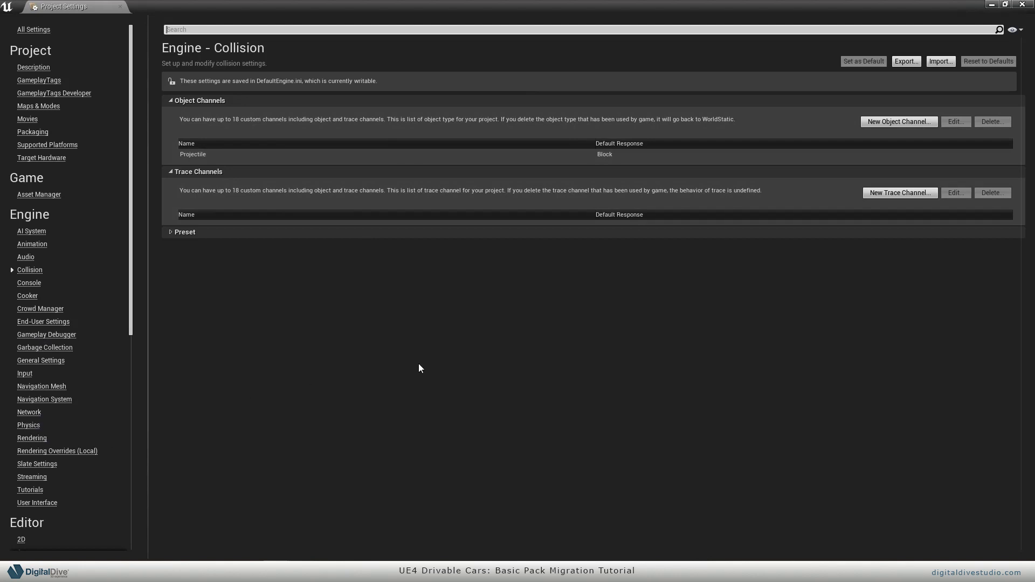
left_click(1021, 5)
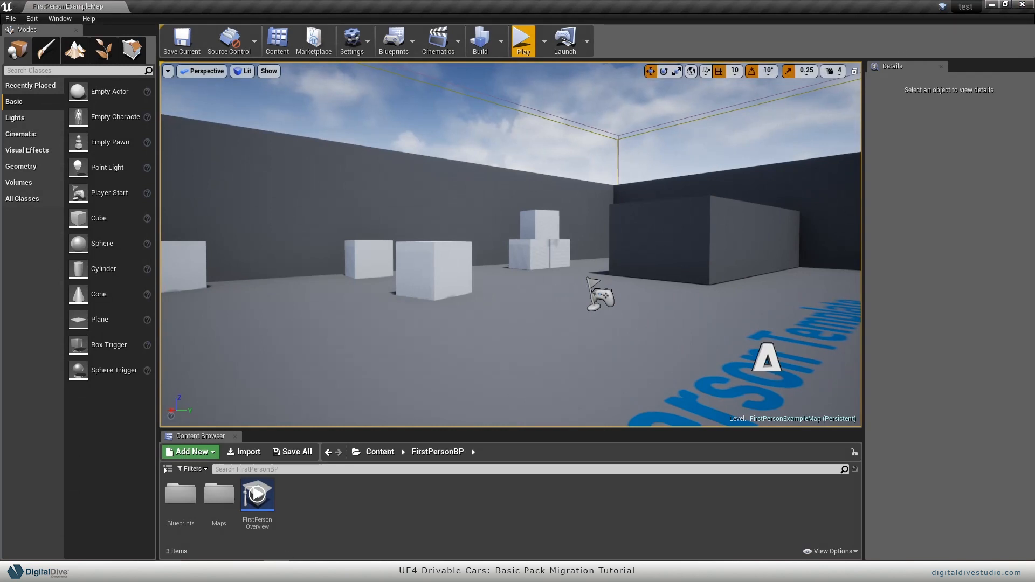
Step: Switch to File Explorer and open the project in Basic Pack 1, V1.1, UE4, DriveableCarBasicPack - 18
left_click(119, 571)
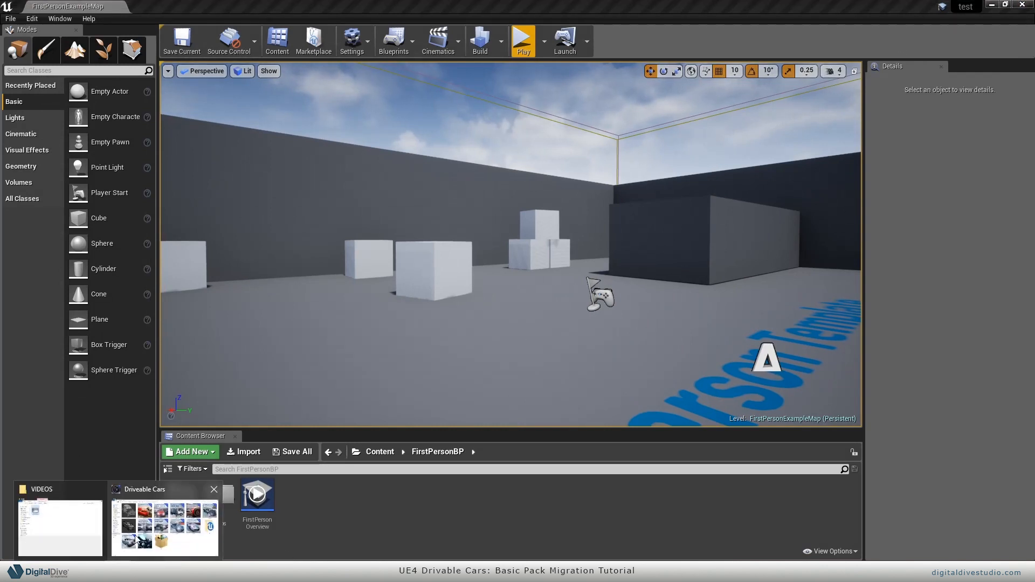
left_click(91, 524)
double_click(160, 80)
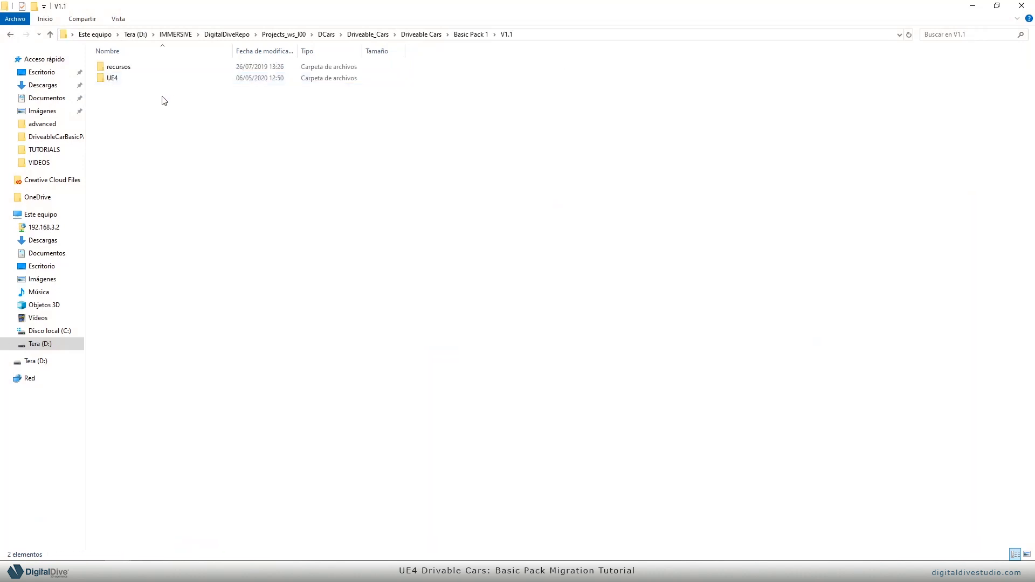
double_click(164, 80)
double_click(198, 78)
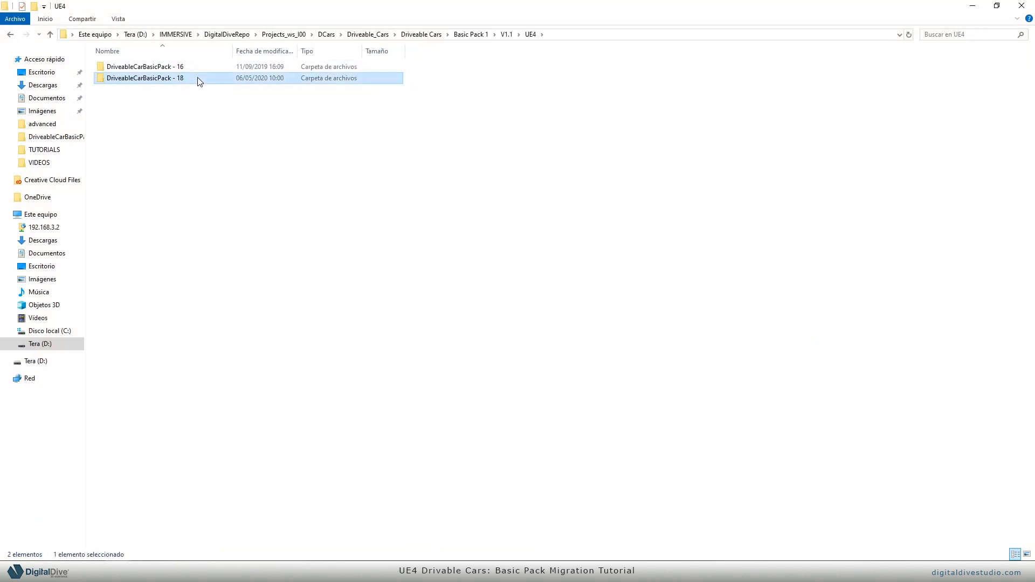
double_click(221, 114)
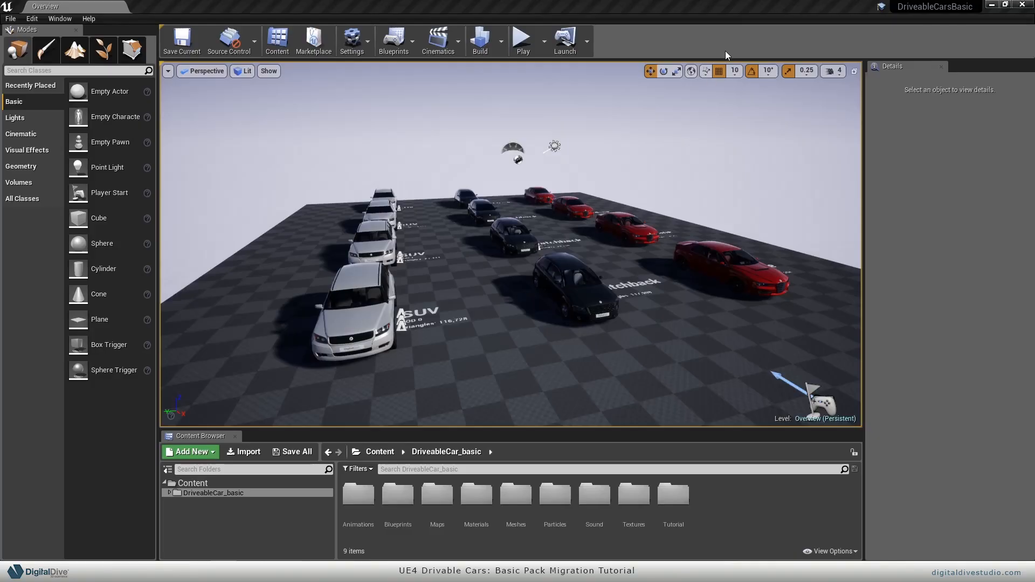
Step: Start migrating the DriveableCar_basic folder and accept the full list of assets in the report
right_click_drag(311, 212, 317, 217)
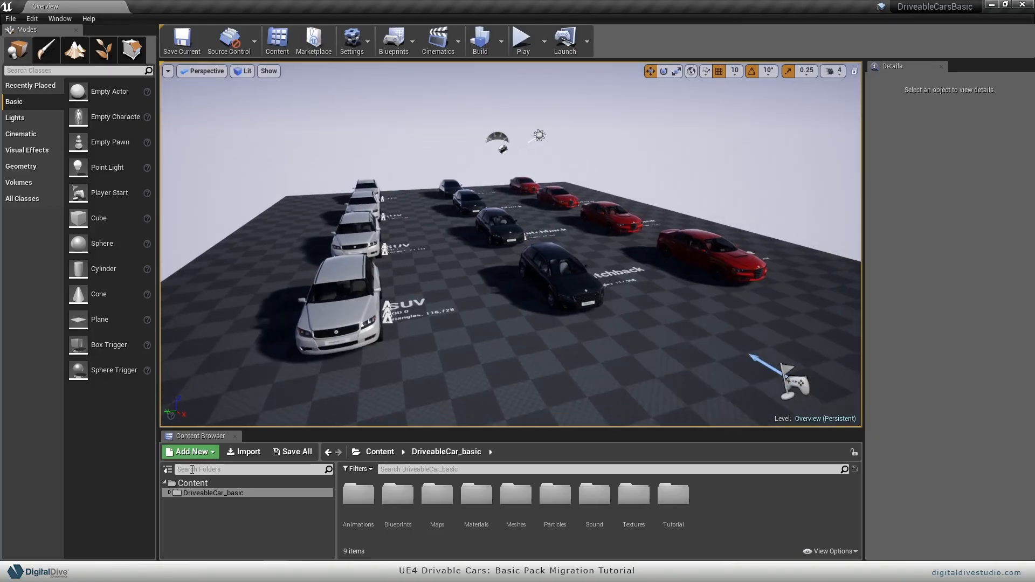
left_click(194, 483)
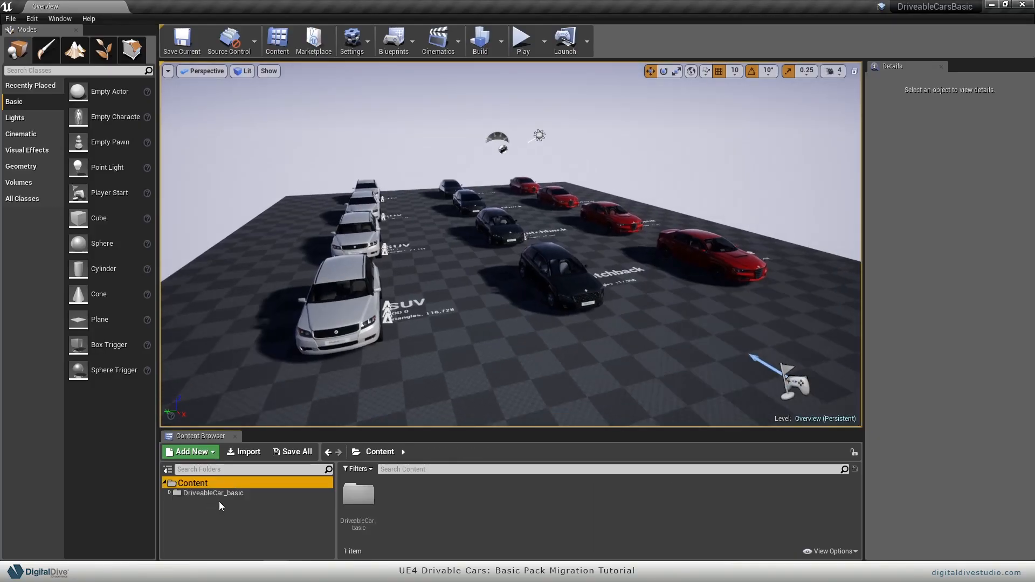
left_click(226, 493)
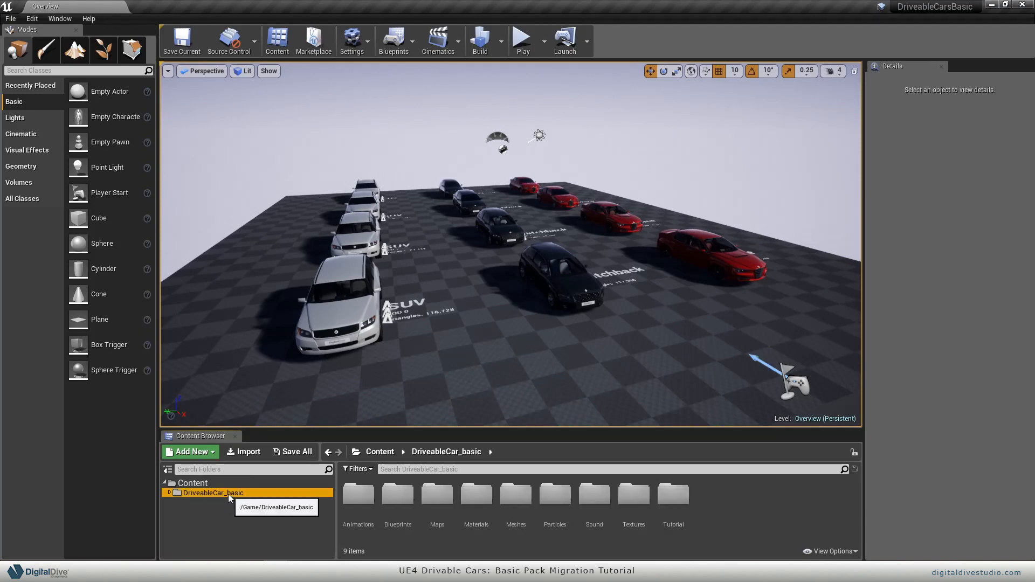
right_click(228, 494)
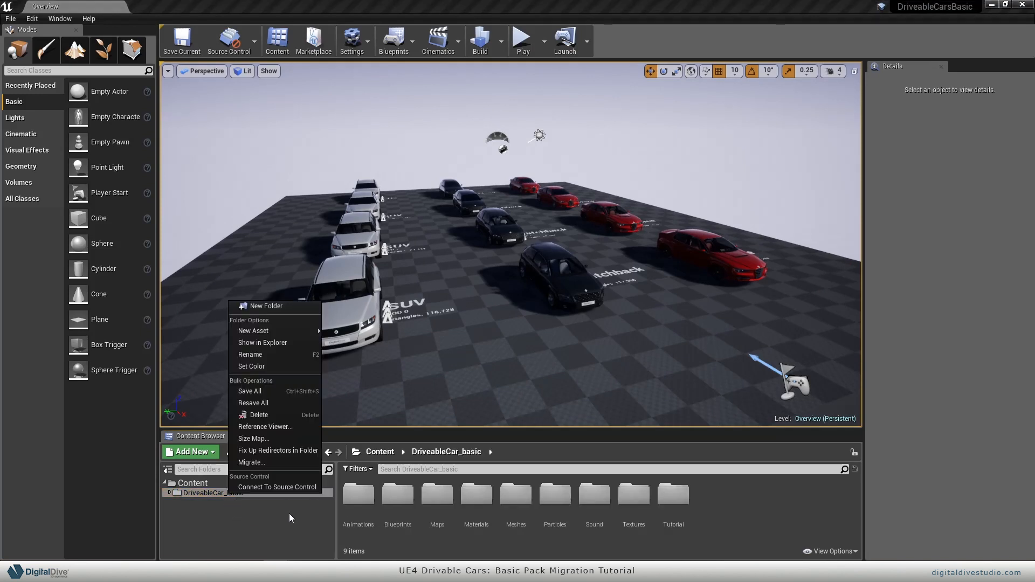
left_click(276, 462)
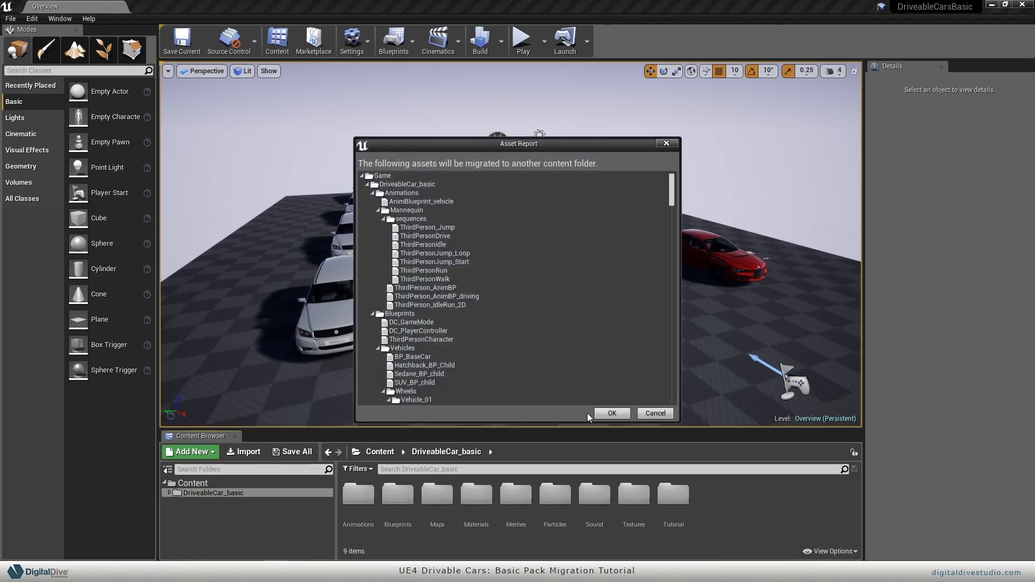
left_click(612, 412)
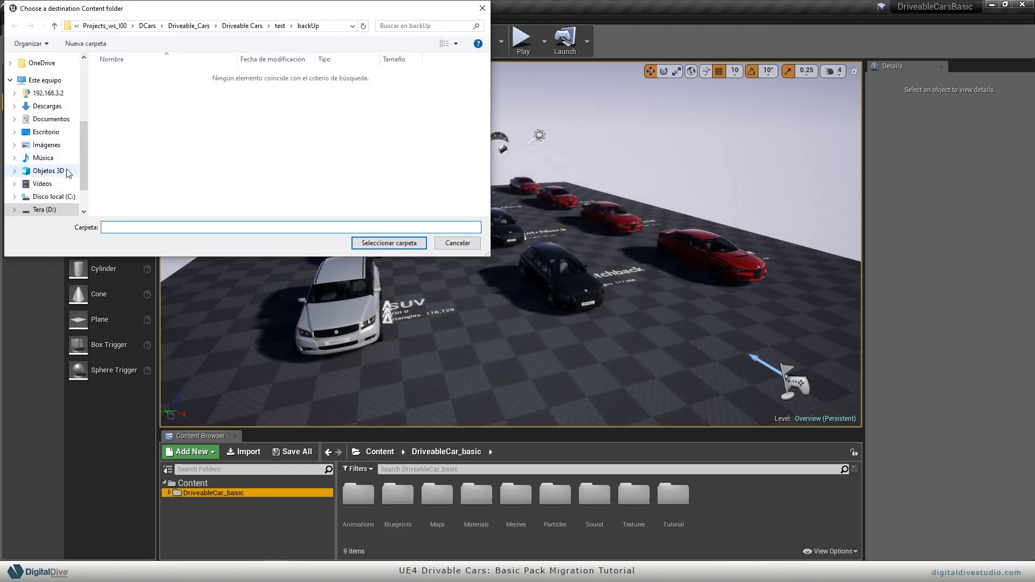
Step: Choose the test project's Content folder, inside Driveable Cars, as the migration destination and run the copy
scroll(69, 173, "down", 1)
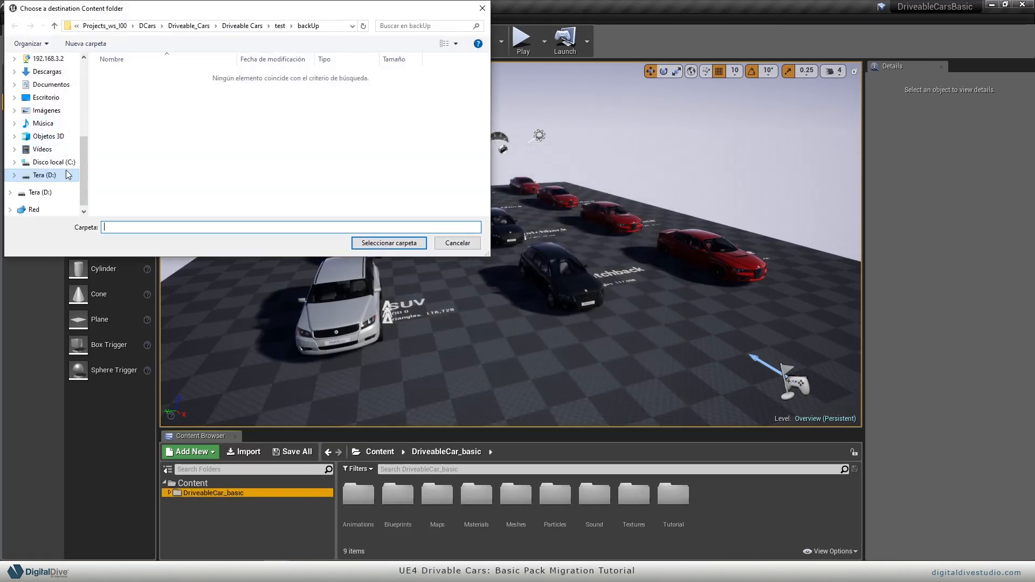
left_click(142, 25)
double_click(192, 125)
double_click(264, 127)
scroll(319, 148, "down", 3)
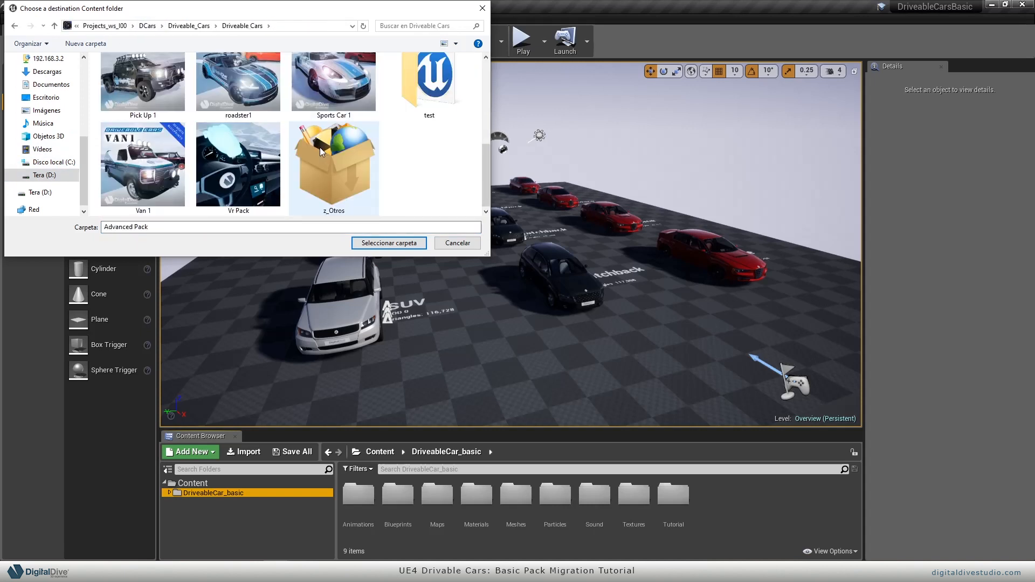
double_click(429, 83)
left_click(155, 100)
double_click(157, 103)
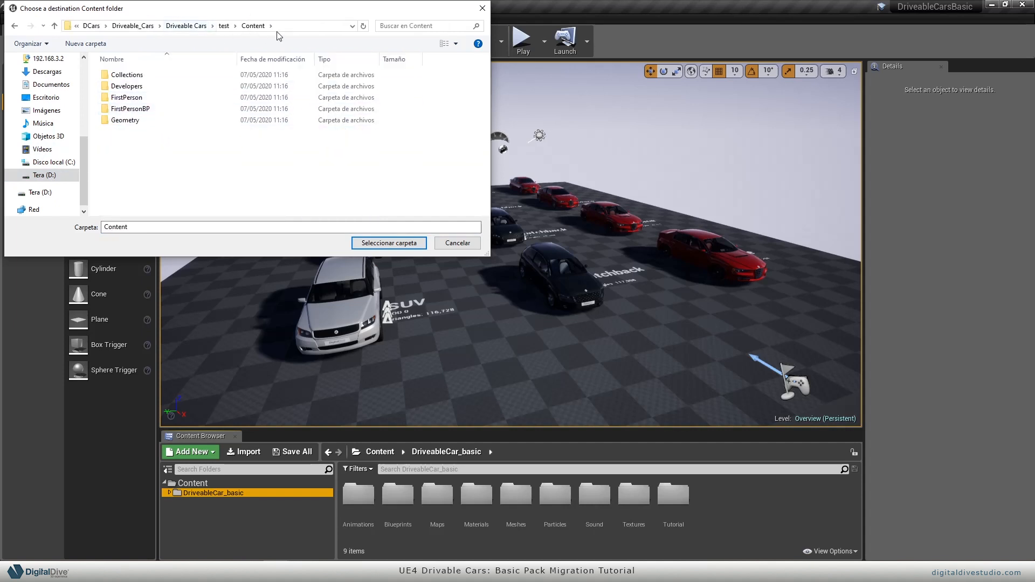
left_click(395, 244)
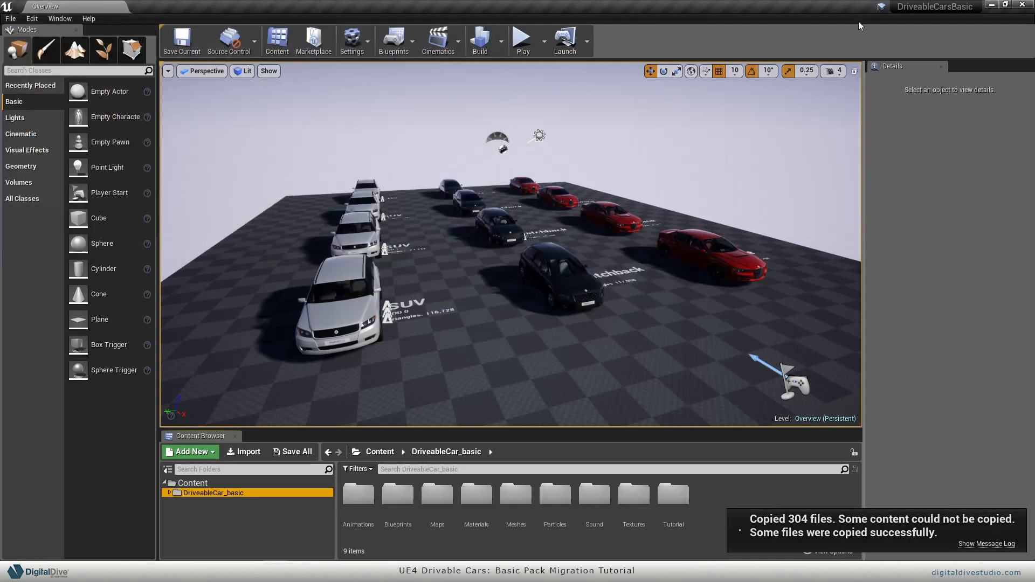
Step: Start exporting the engine's Input settings from the project settings and browse to the test project folder inside Driveable Cars
left_click(32, 19)
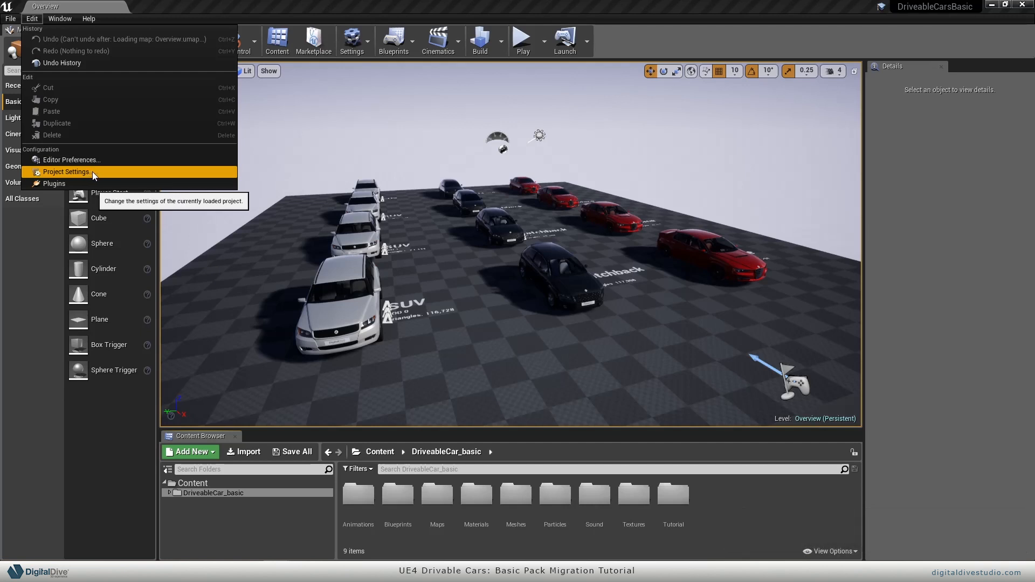
left_click(92, 171)
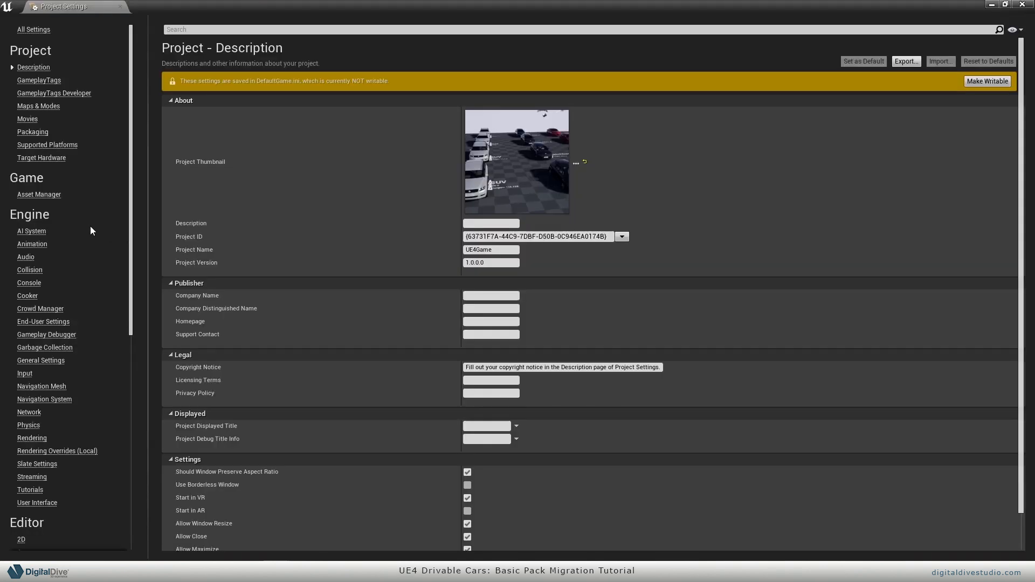
left_click(24, 374)
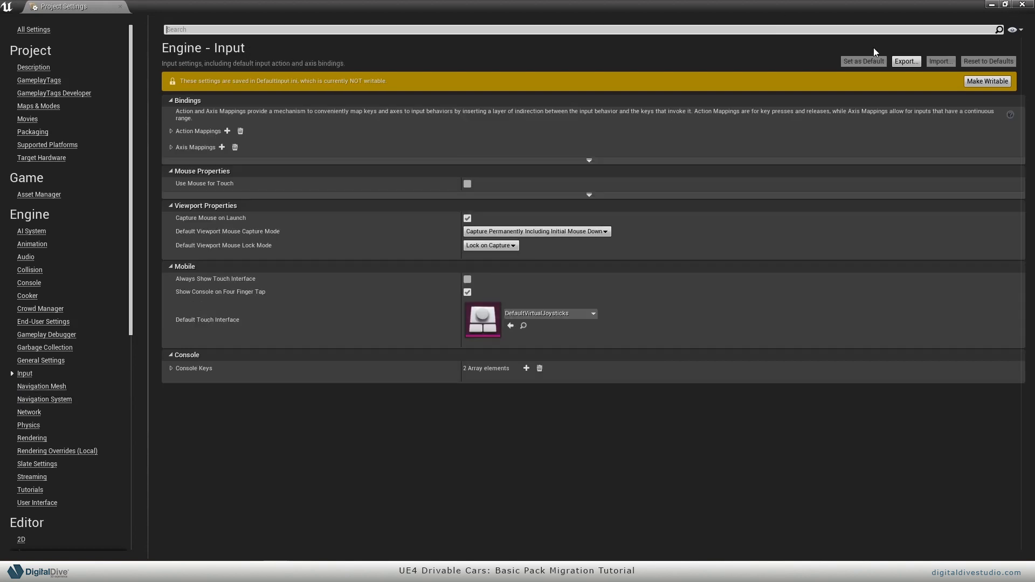
left_click(907, 60)
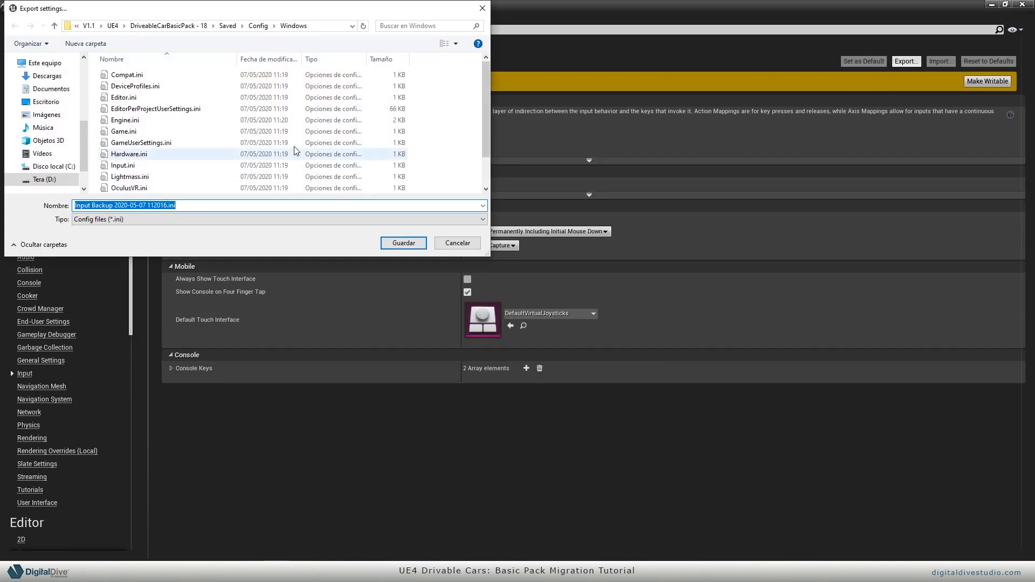
left_click(193, 27)
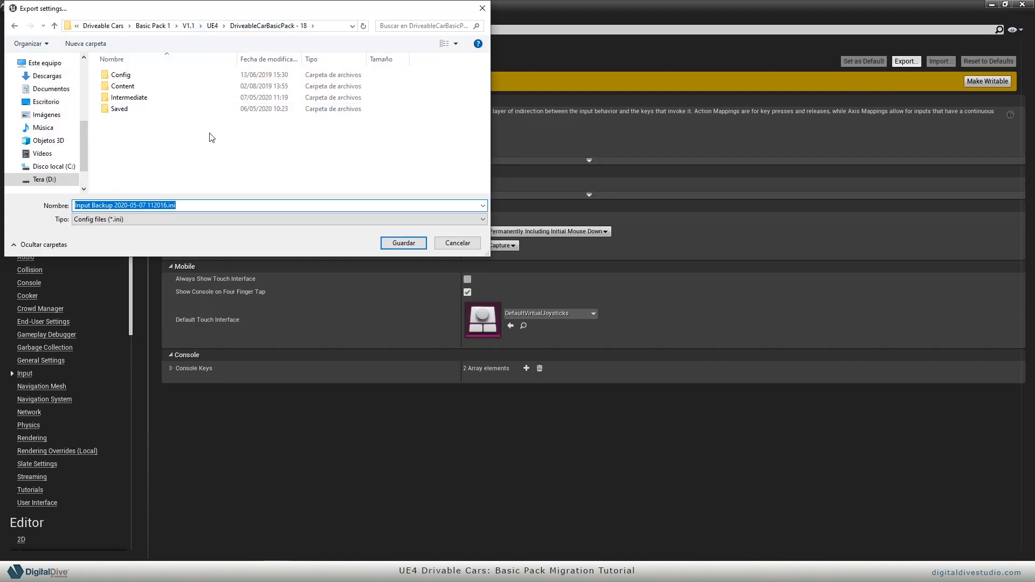
left_click(165, 28)
left_click(237, 26)
scroll(342, 117, "down", 3)
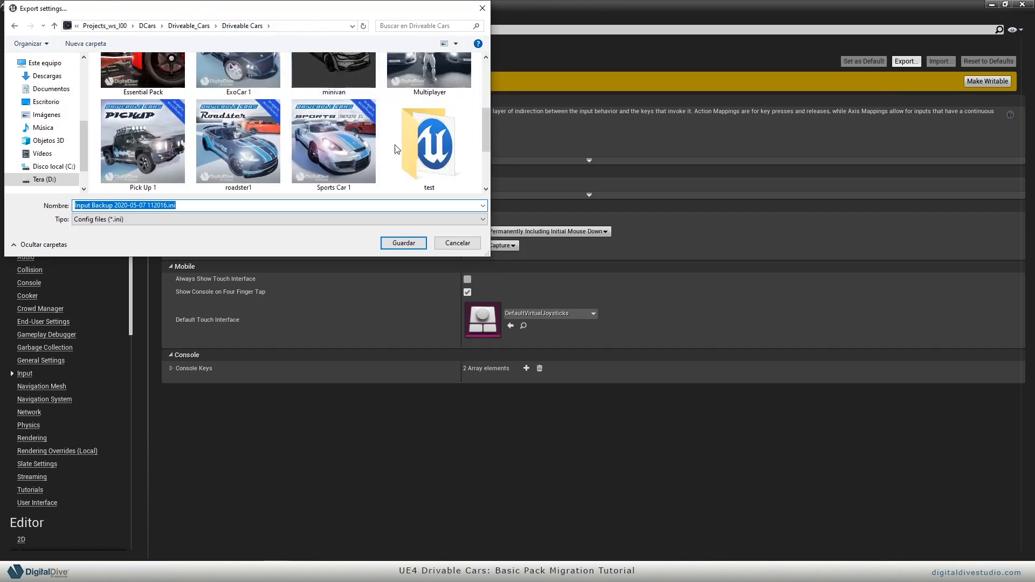
double_click(395, 176)
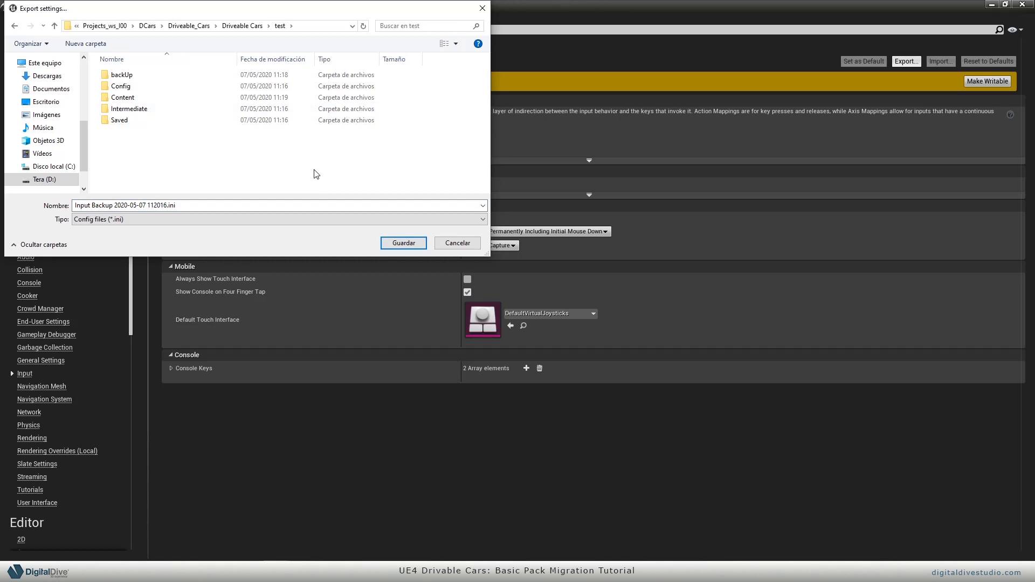
Step: Create a folder named basicCars_ini in the test project and save the Input settings backup in it
key("ctrl+shift+n")
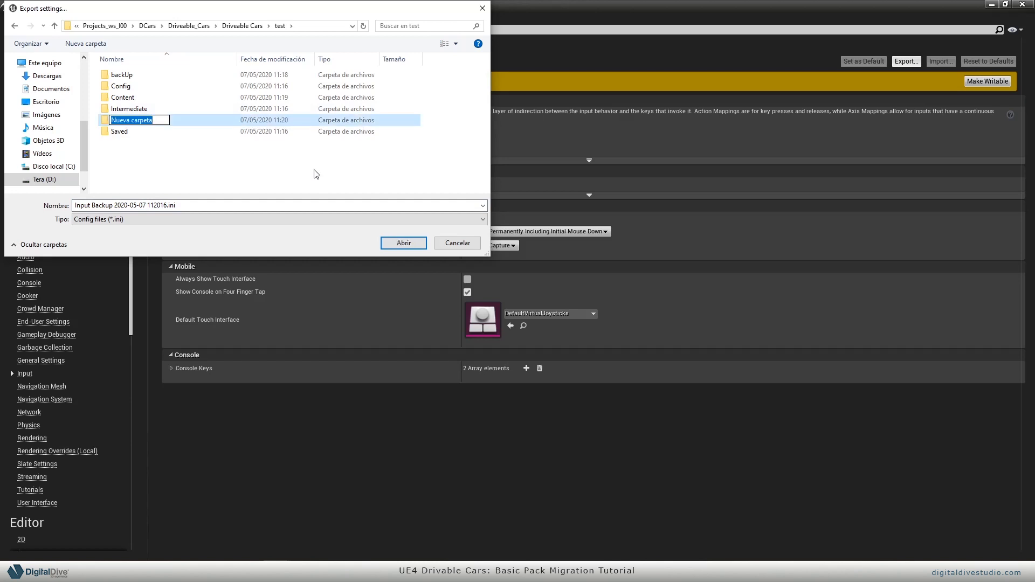
type("basicCars_ini")
key("Return")
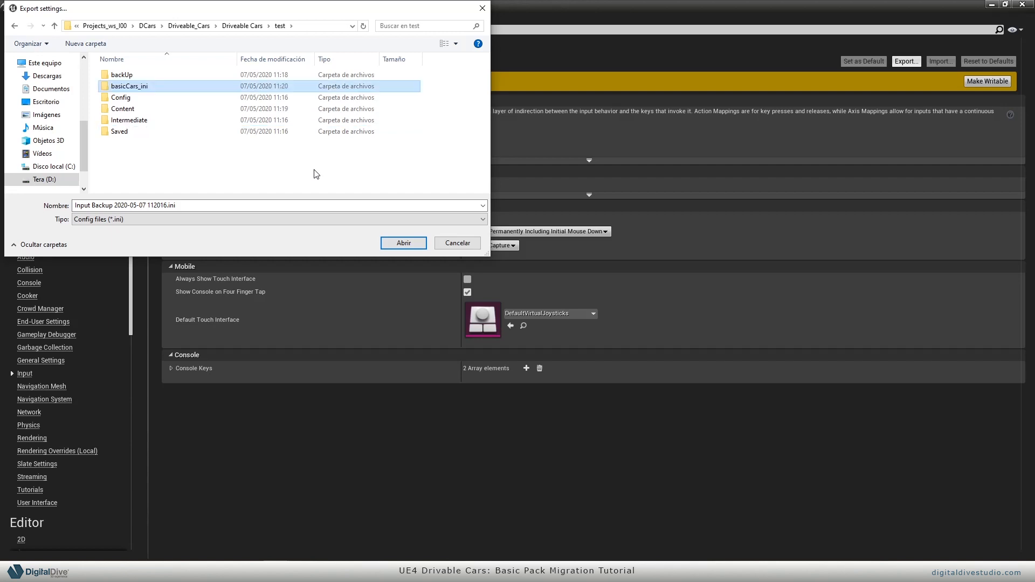
key("Return")
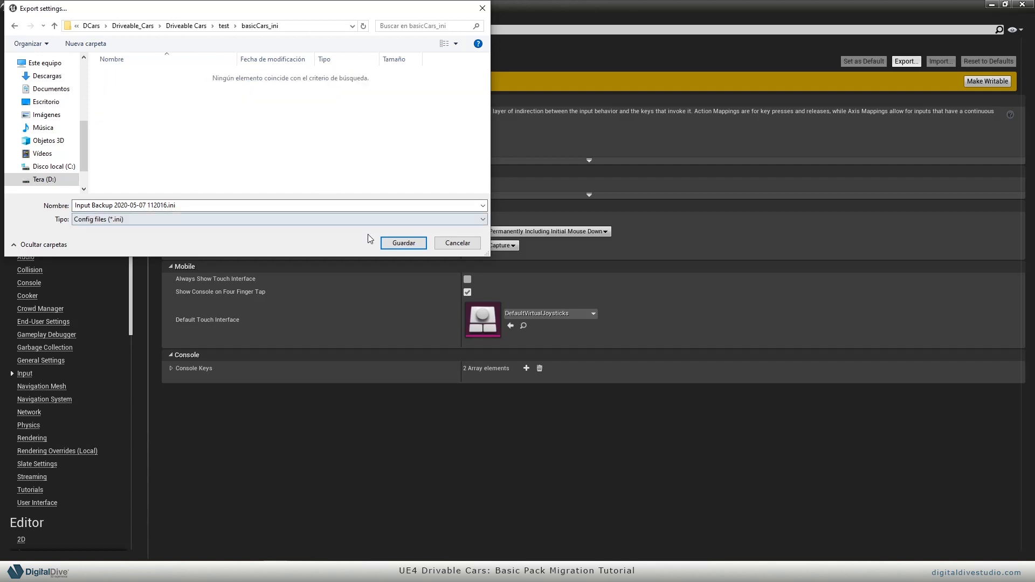
left_click(396, 242)
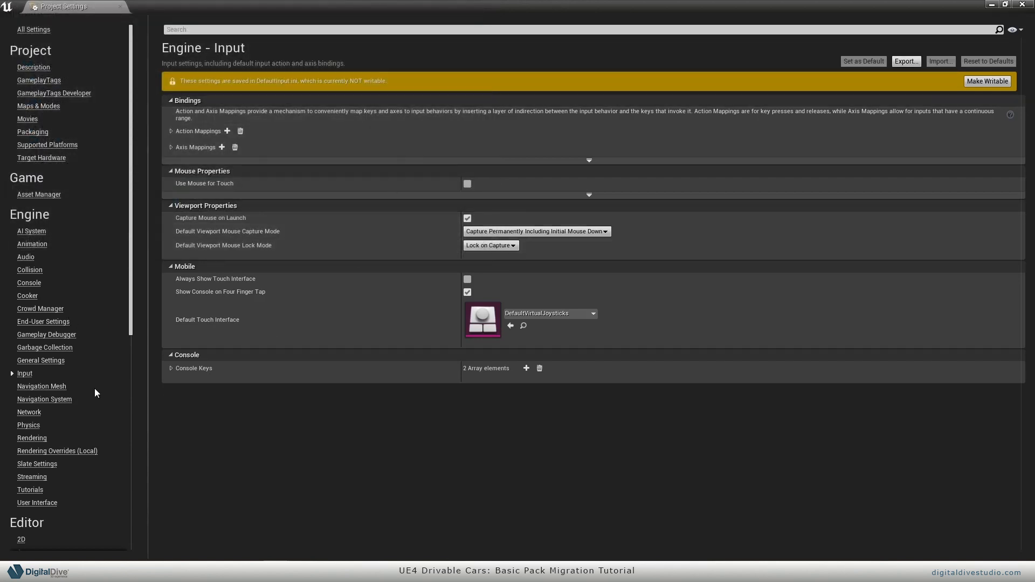
Step: Export the engine's Collision settings to the test project's basicCars_ini folder, copying that folder's path for reuse
left_click(29, 270)
left_click(913, 62)
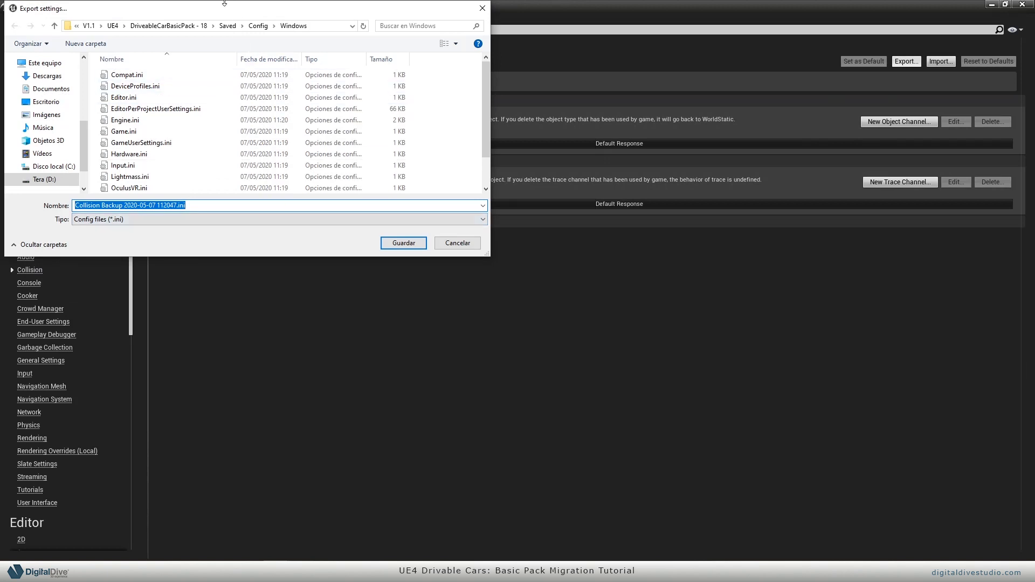
left_click(89, 25)
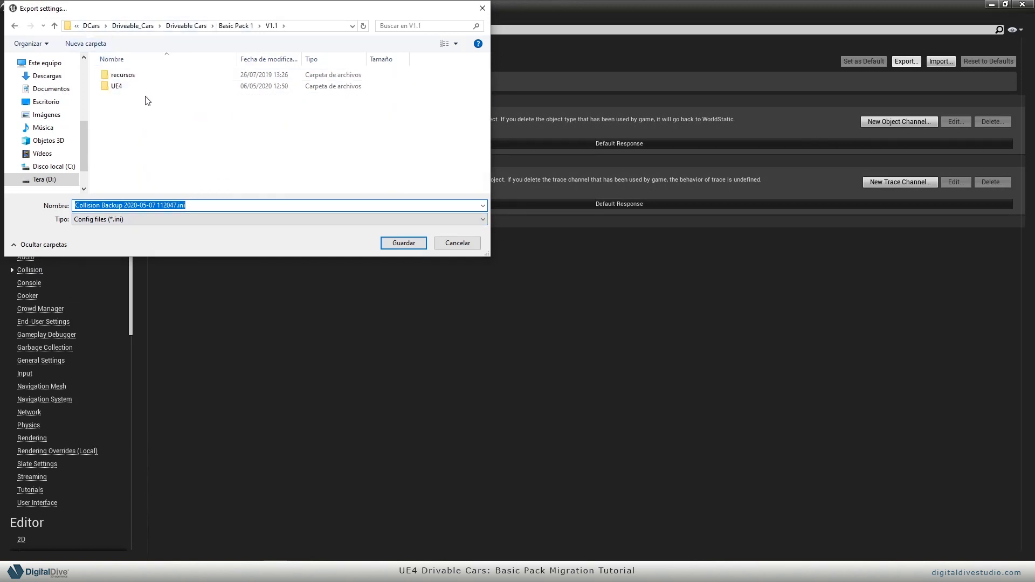
left_click(167, 25)
scroll(355, 122, "down", 1)
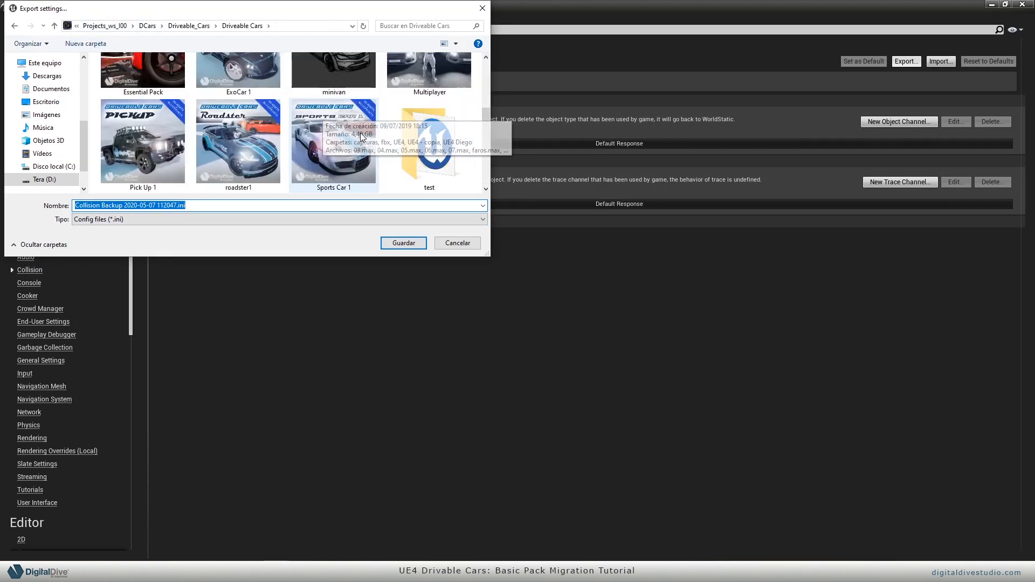
double_click(434, 151)
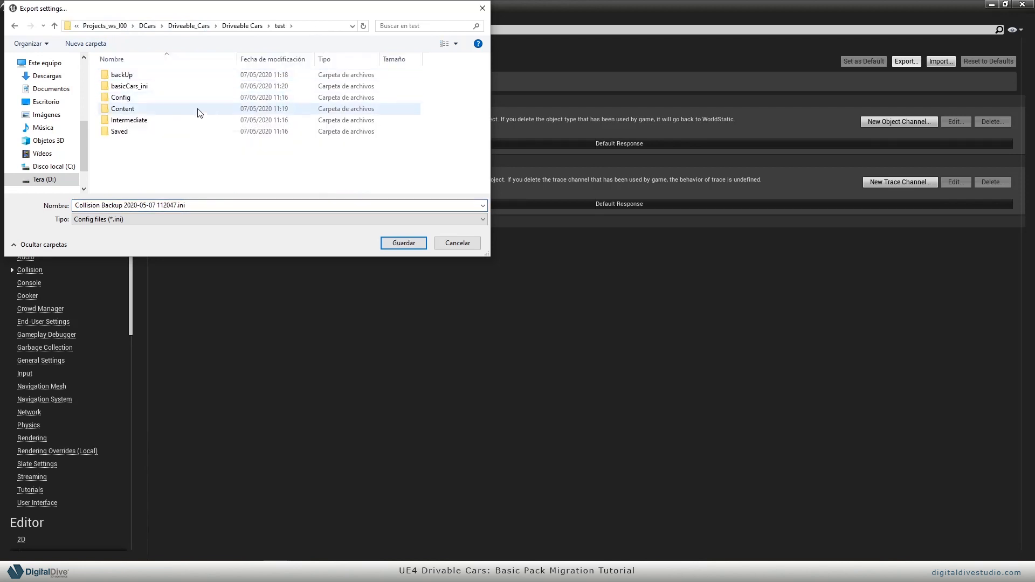
double_click(199, 86)
left_click(309, 26)
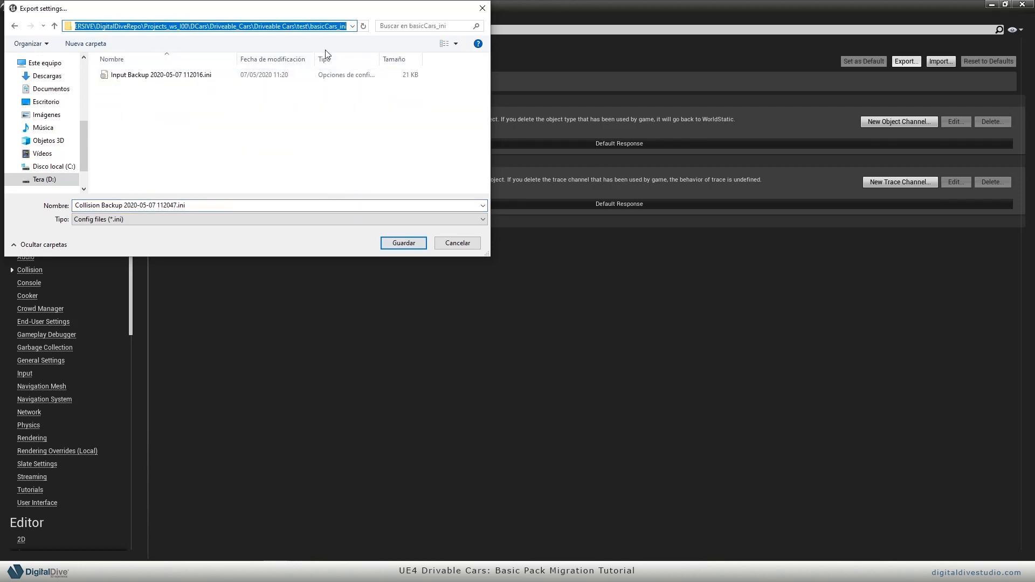
left_click(382, 241)
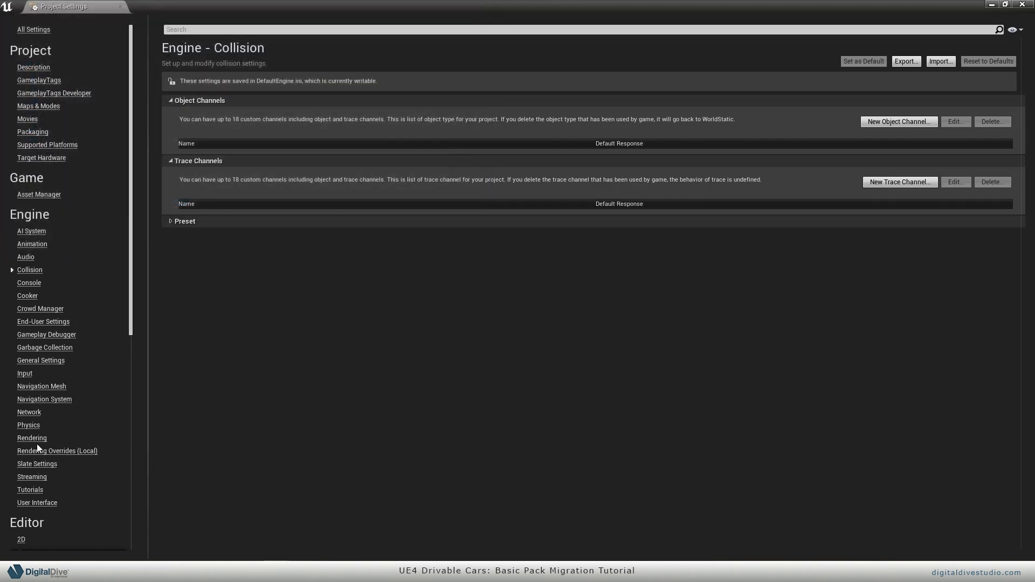
Step: Export the engine's Physics settings as a backup .ini file to the same basicCars_ini folder using the copied path
left_click(29, 425)
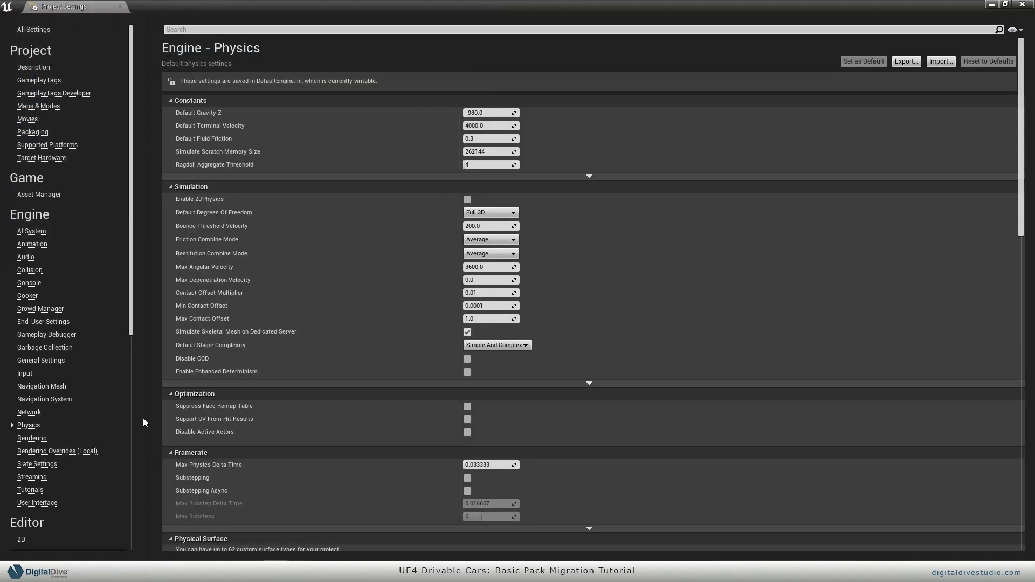
left_click(906, 62)
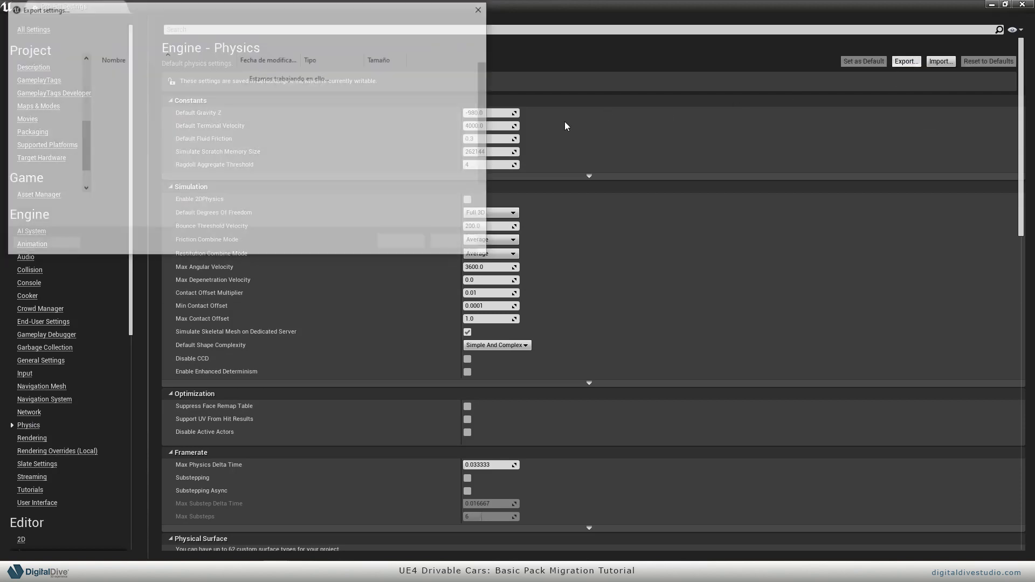
left_click(317, 27)
key("Return")
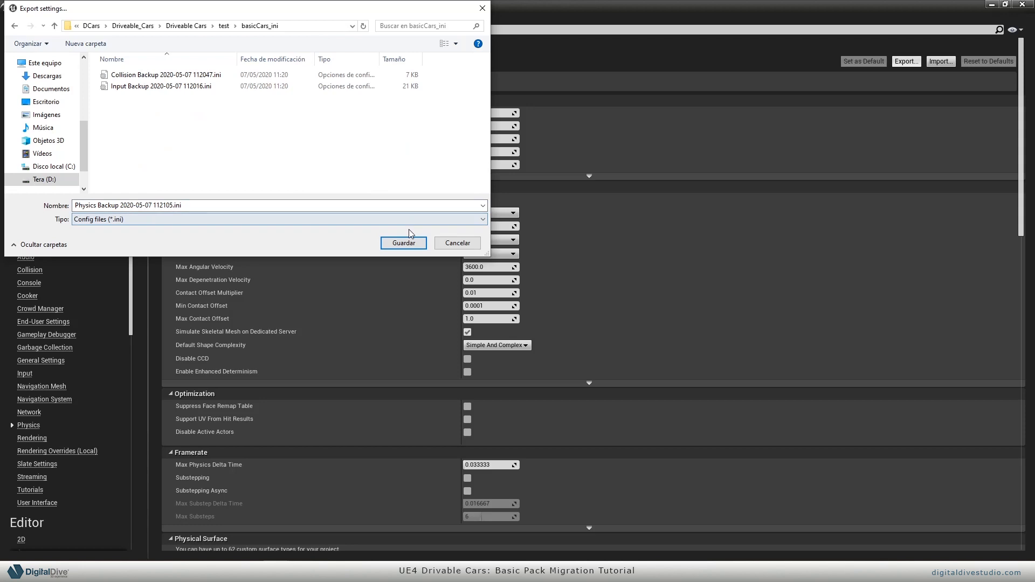
left_click(404, 243)
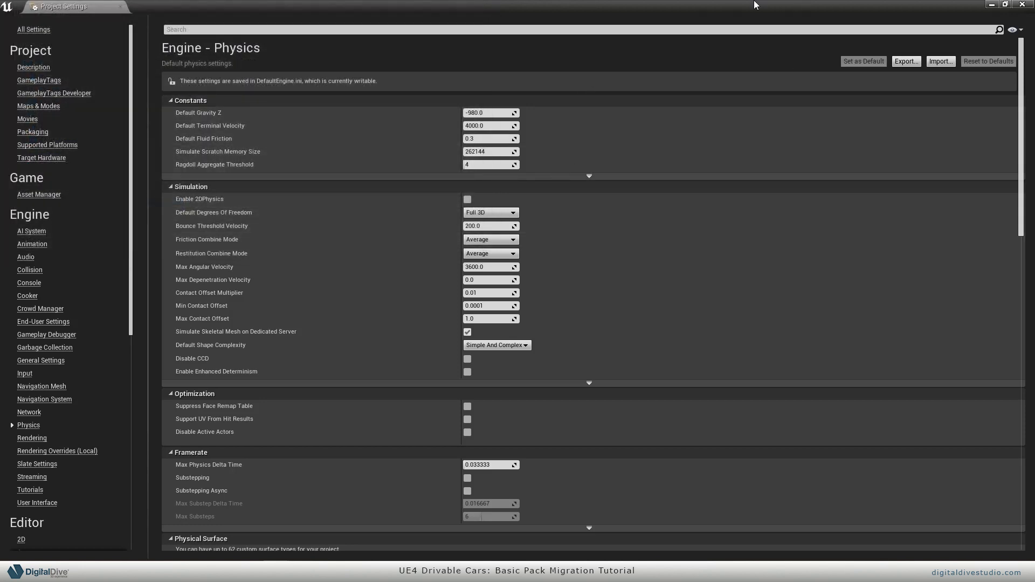
Step: Close the DriveableCarsBasic project with its settings and show the migrated DriveableCar_basic folder in the test project's content
left_click(1023, 5)
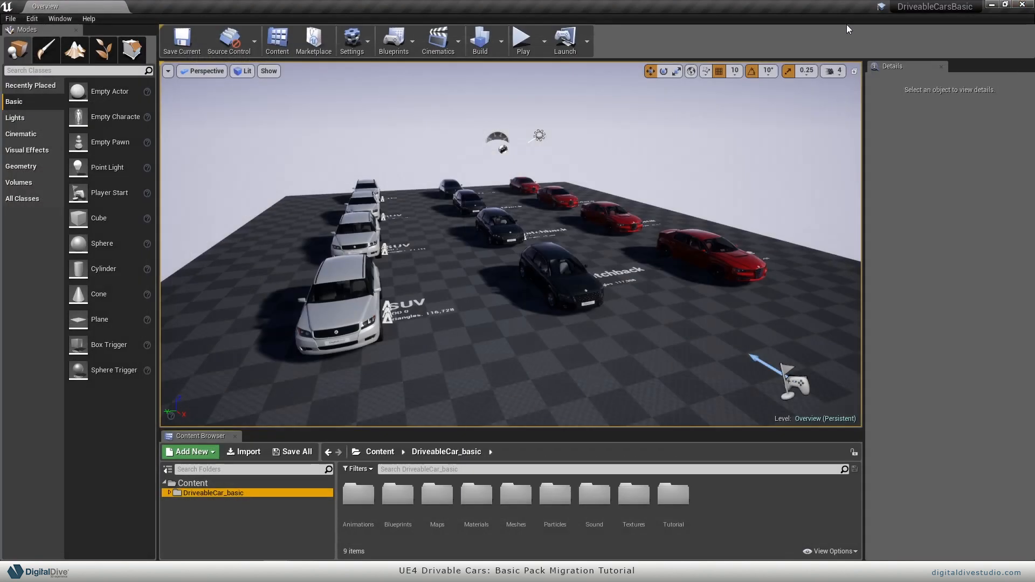
left_click(1020, 6)
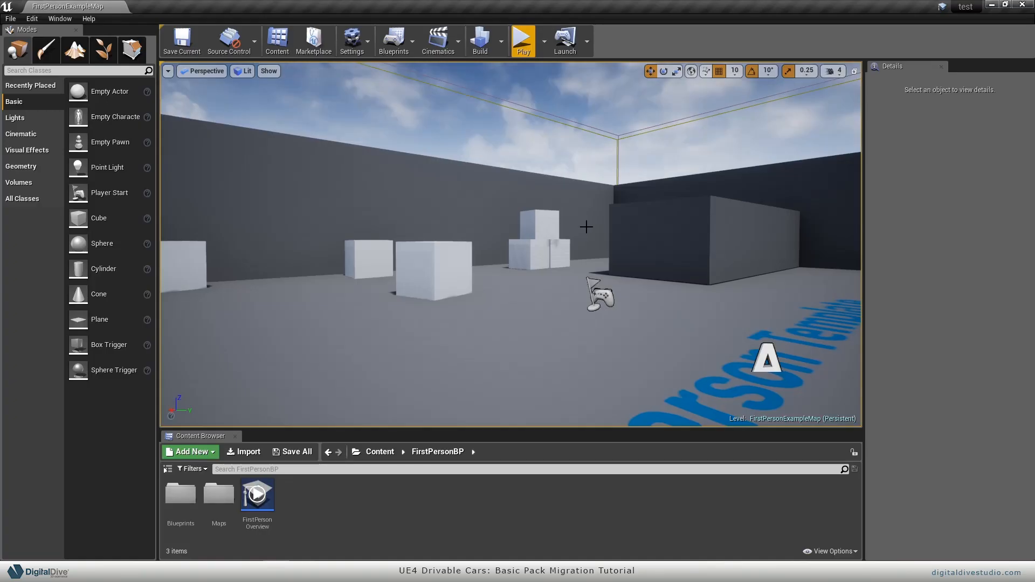
right_click_drag(583, 224, 560, 222)
mouse_move(577, 87)
right_mouse_down()
mouse_move(593, 88)
mouse_move(577, 87)
right_mouse_up()
key("d")
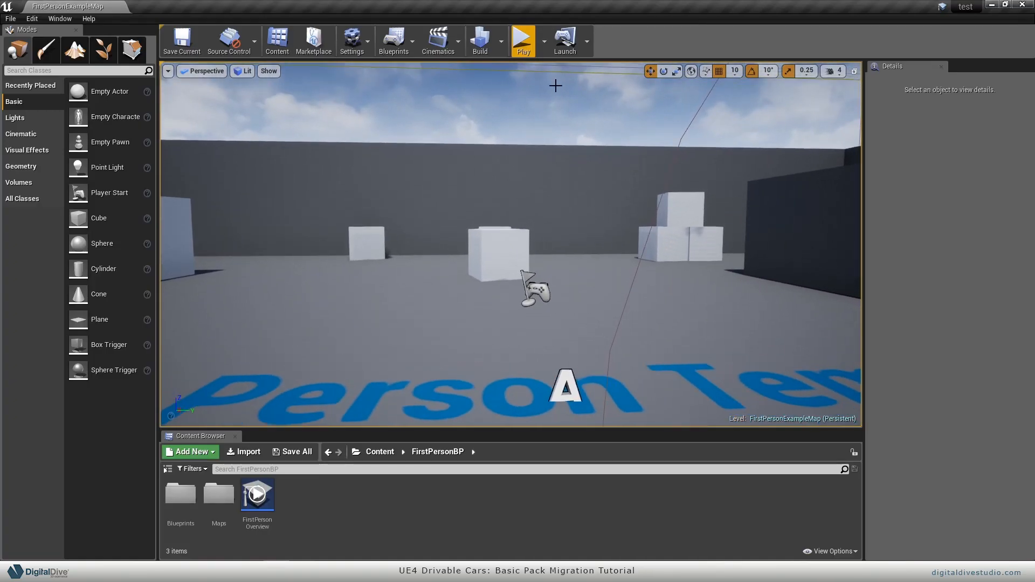
left_click(172, 473)
left_click(195, 494)
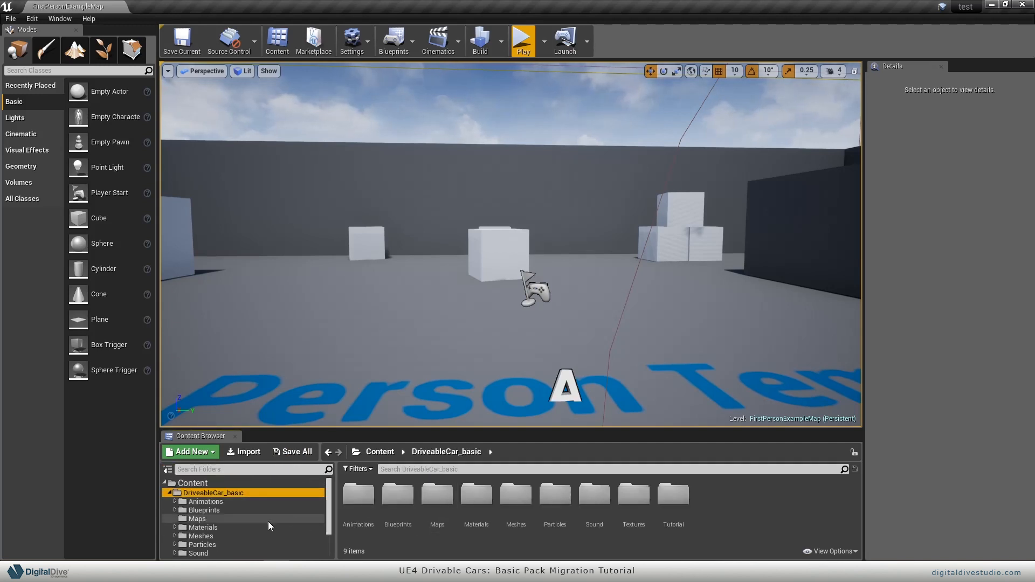
Step: Import Physics Backup 2020-05-07 112105.ini from the basicCars_ini folder into the test project's Physics settings
right_click_drag(393, 224, 420, 226)
right_click_drag(419, 153, 354, 108)
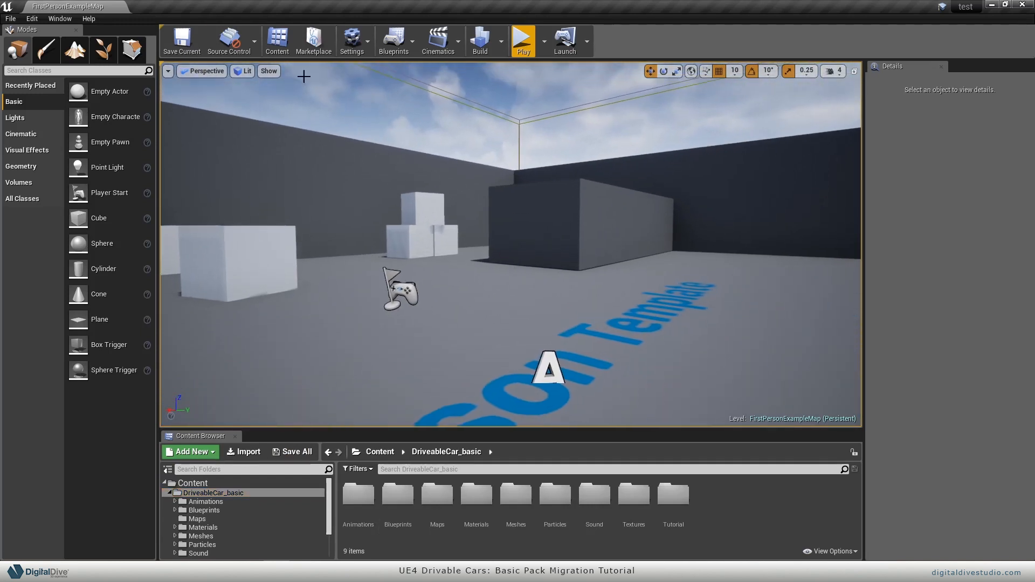
left_click(40, 16)
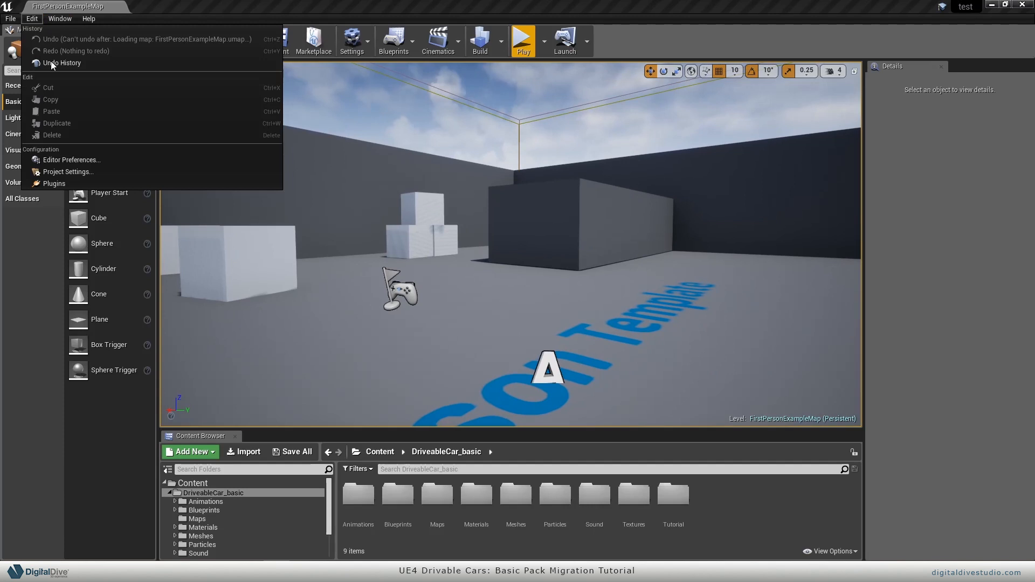
left_click(76, 169)
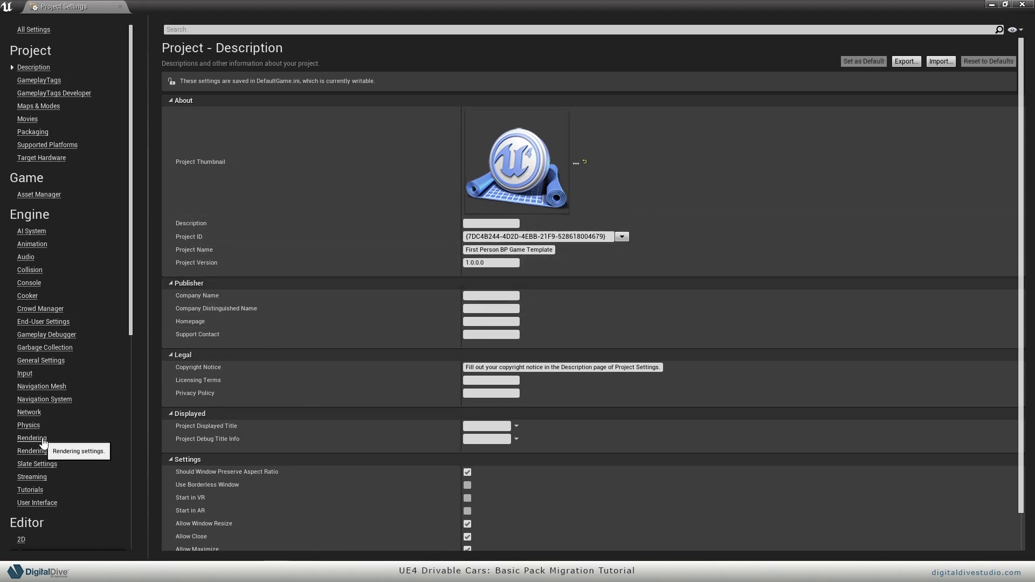
left_click(29, 426)
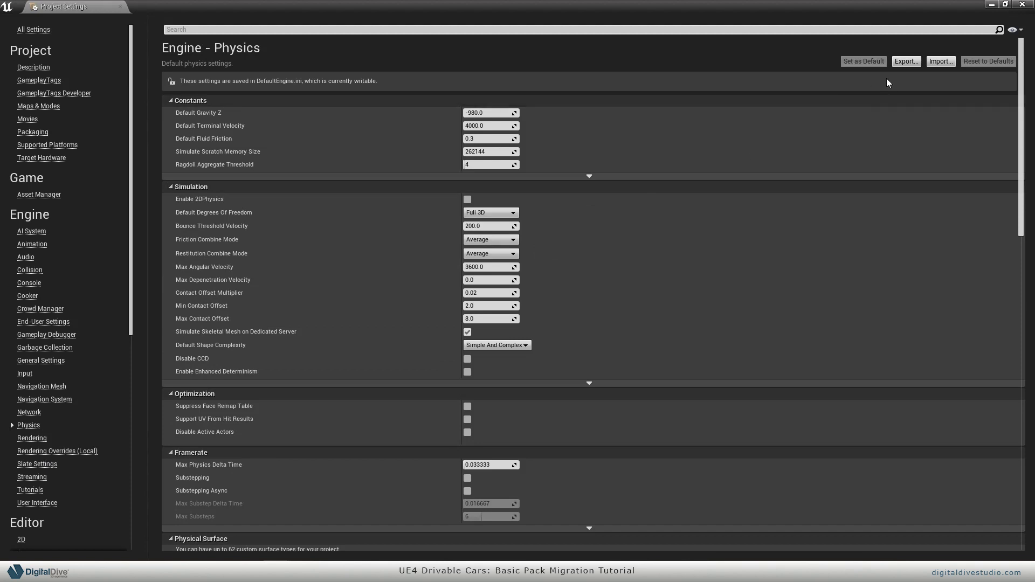
left_click(940, 62)
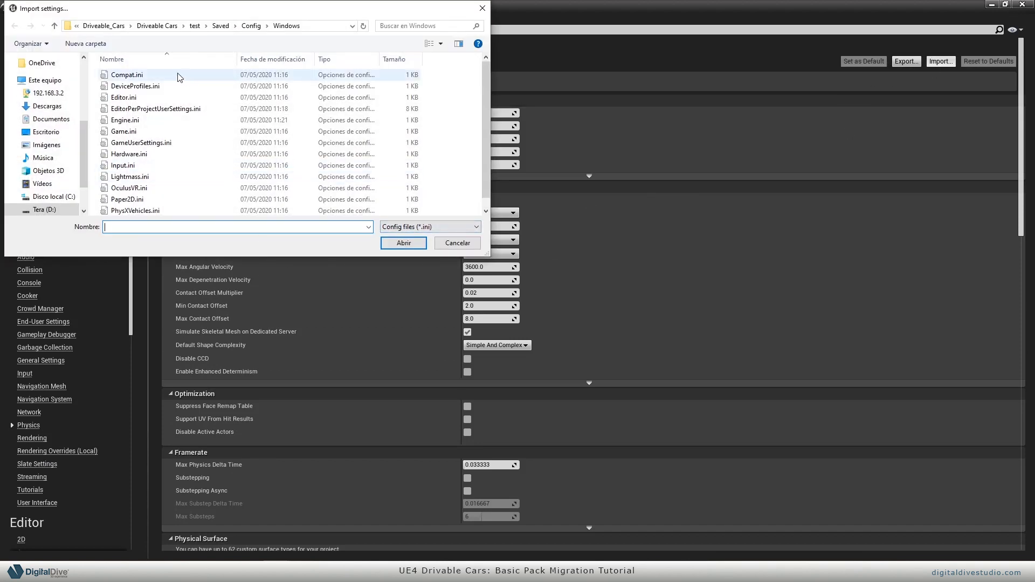
left_click(315, 26)
key("ctrl+v")
key("Return")
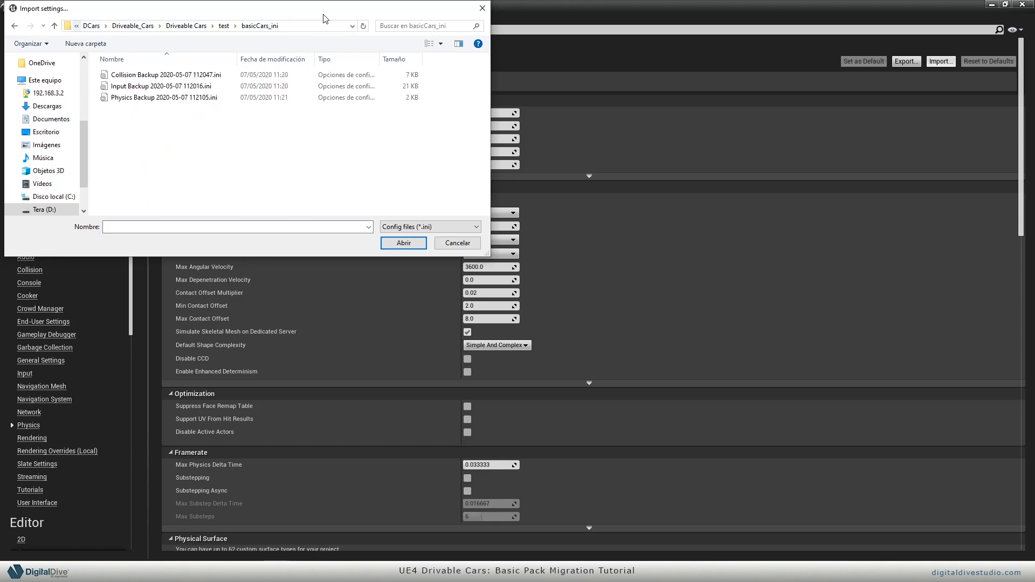
double_click(176, 97)
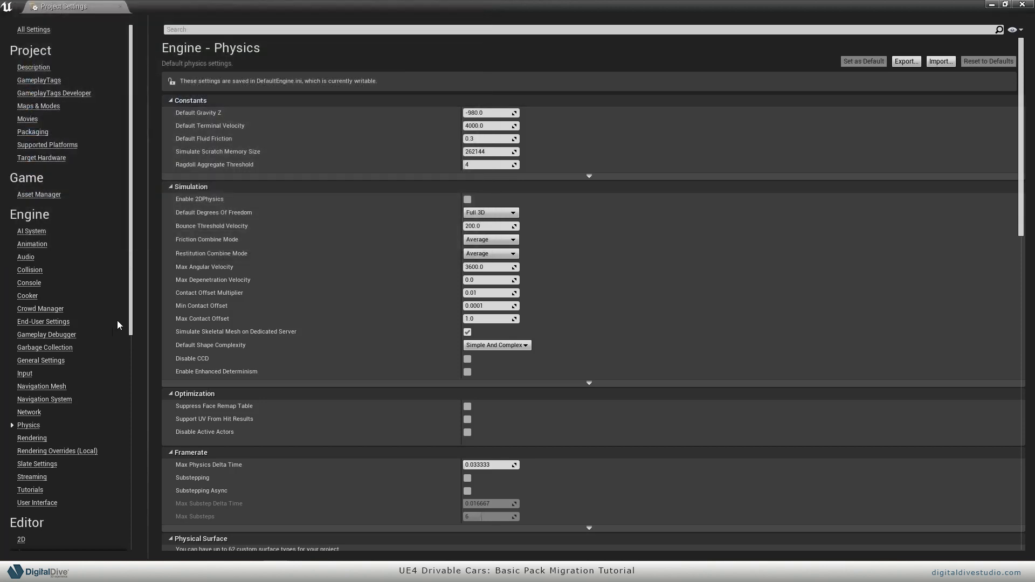
Step: Import Collision Backup 2020-05-07 112047.ini from the basicCars_ini folder into the test project's Collision settings
left_click(30, 270)
left_click(938, 61)
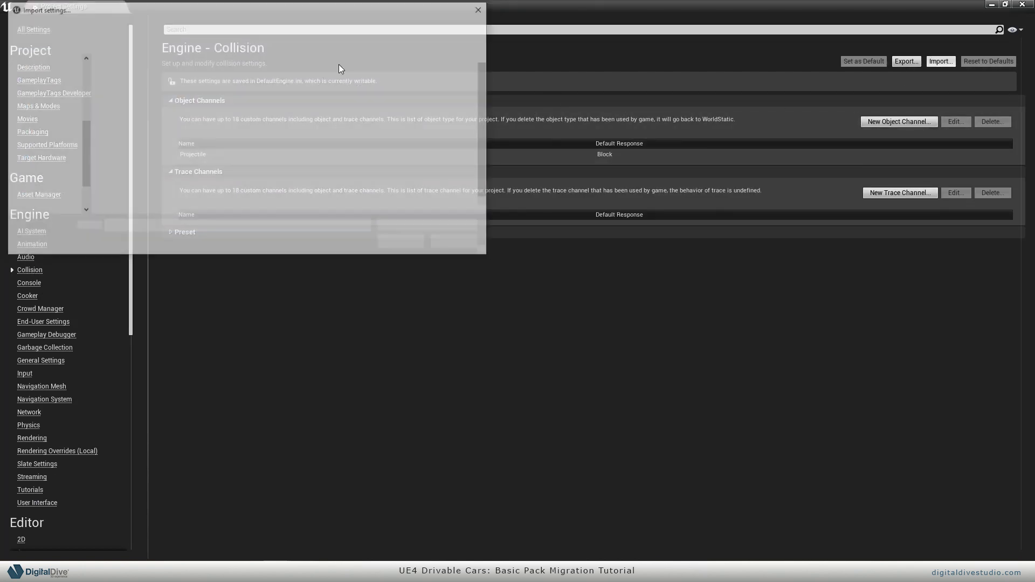
left_click(312, 26)
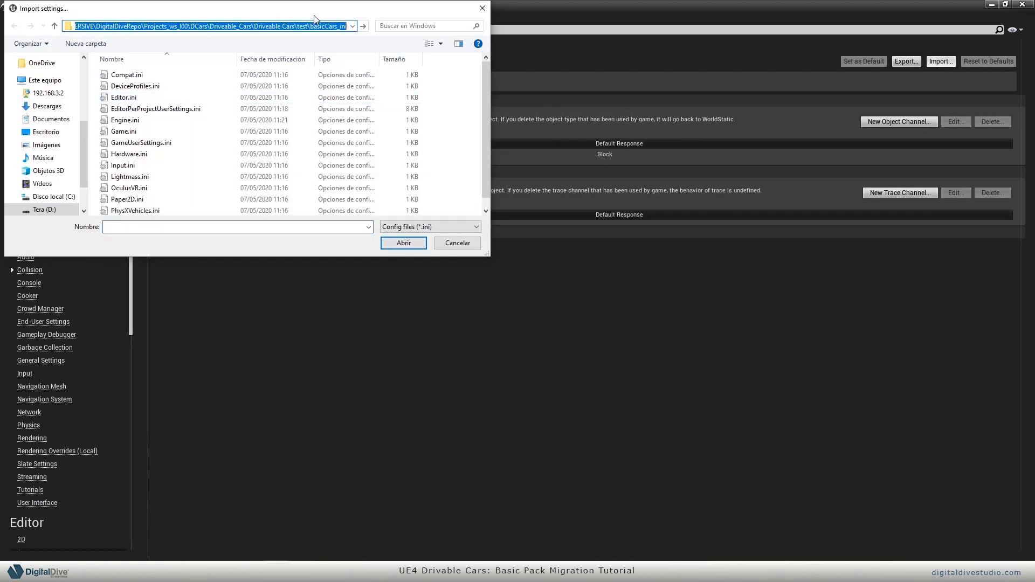
key("Return")
double_click(210, 76)
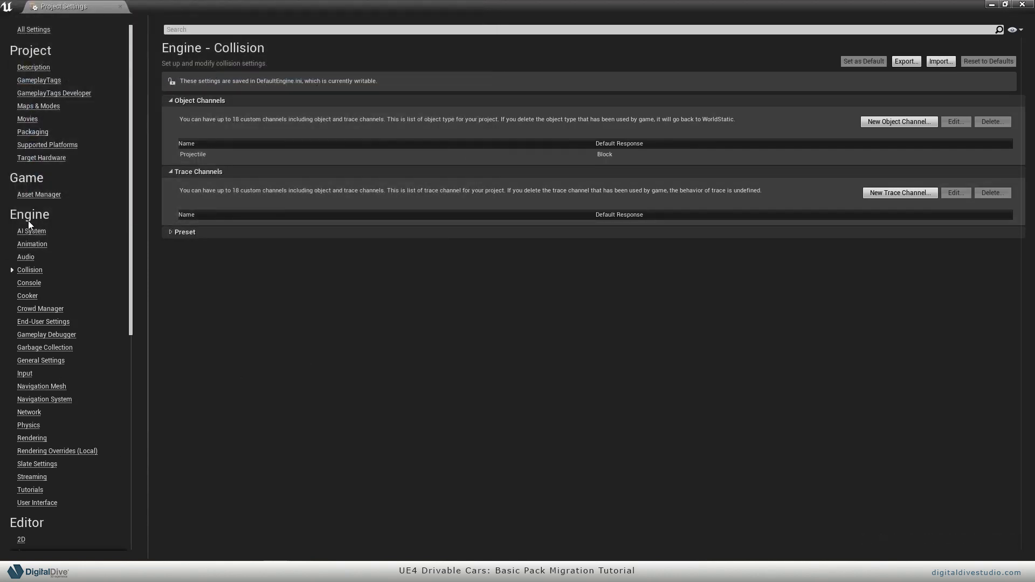
Step: Export the test project's Input settings as a backup .ini file to its backUp folder
left_click(24, 373)
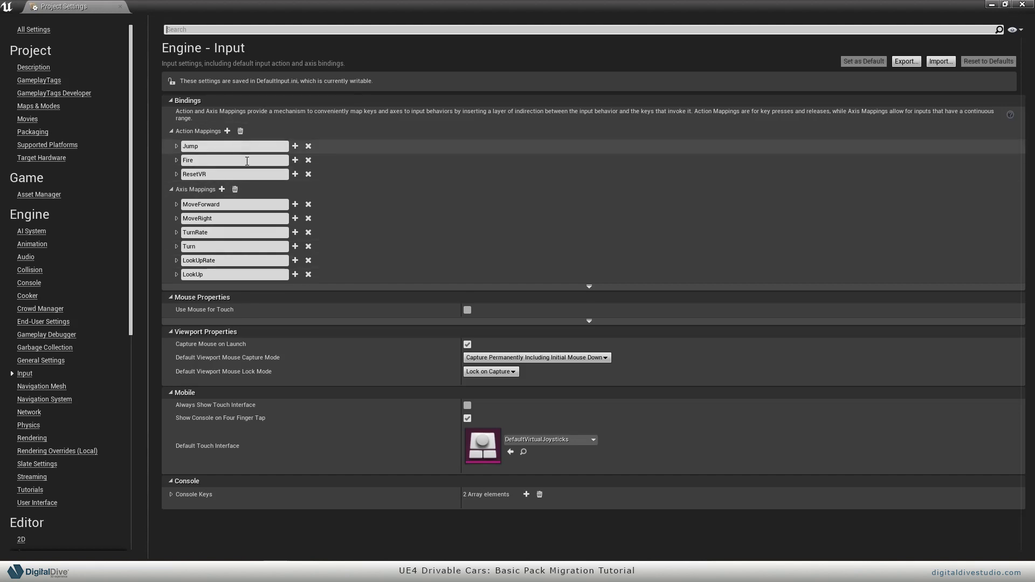
left_click(952, 63)
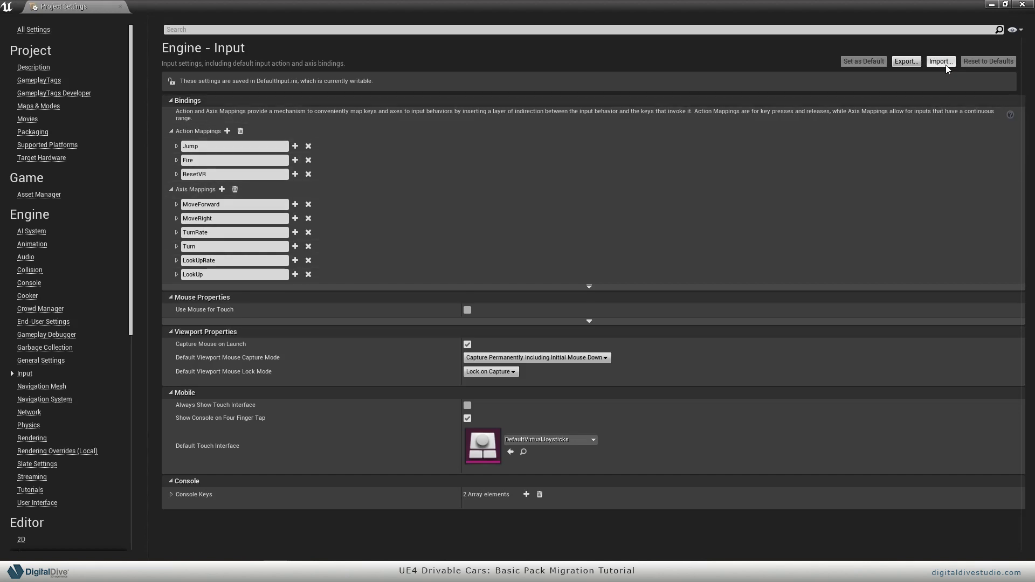
left_click(317, 26)
key("Return")
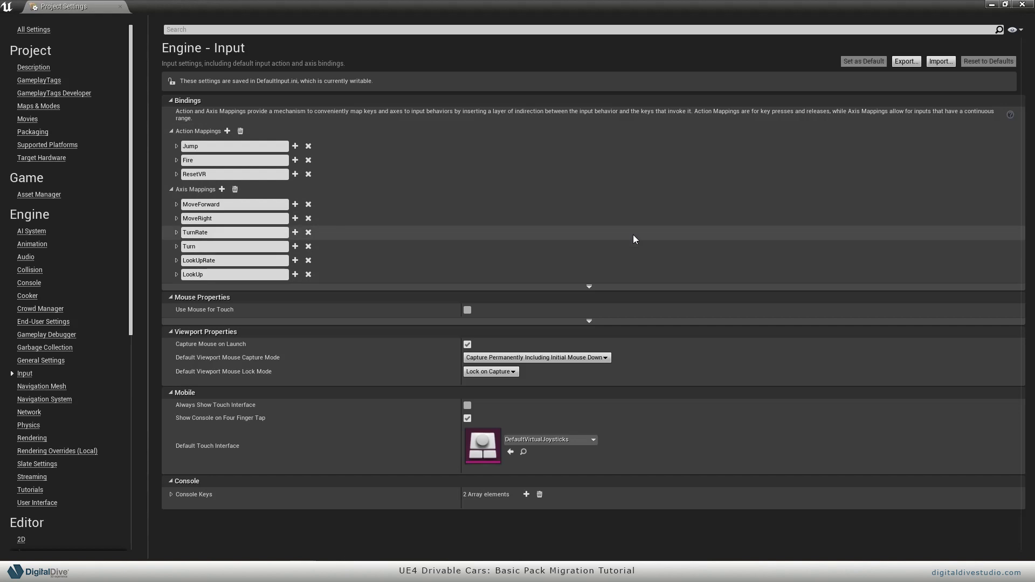
Step: Duplicate Input Backup 2020-05-07 111749.ini in the test project's backUp folder and rename the copy FPS_Input.ini
left_click(990, 5)
left_click(989, 6)
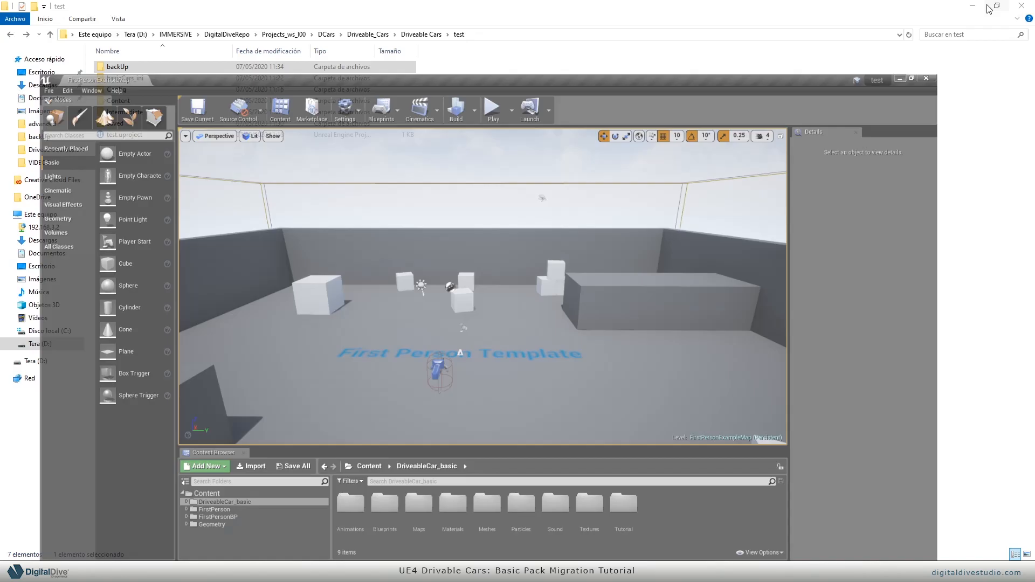
double_click(170, 65)
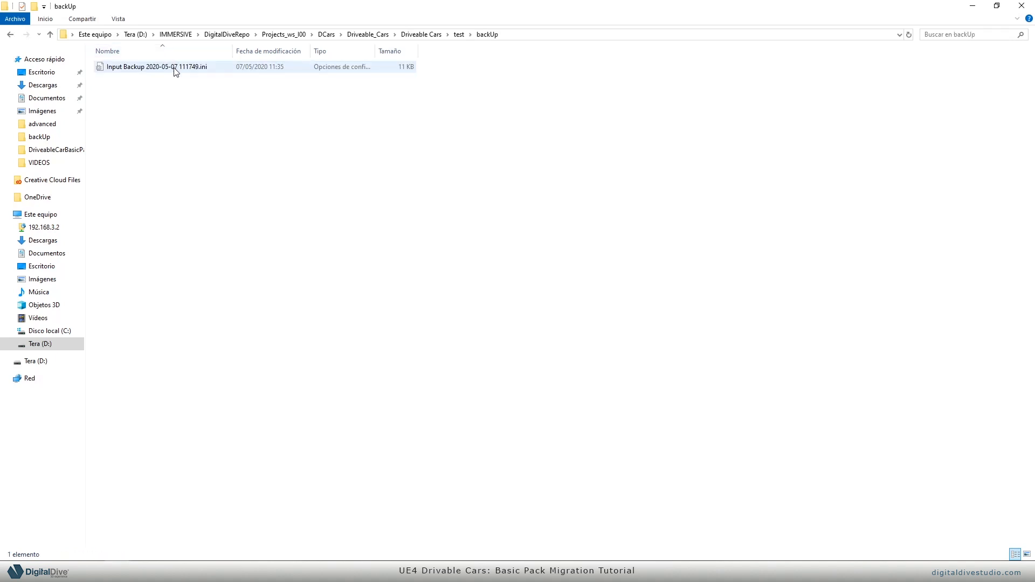
left_click(188, 69)
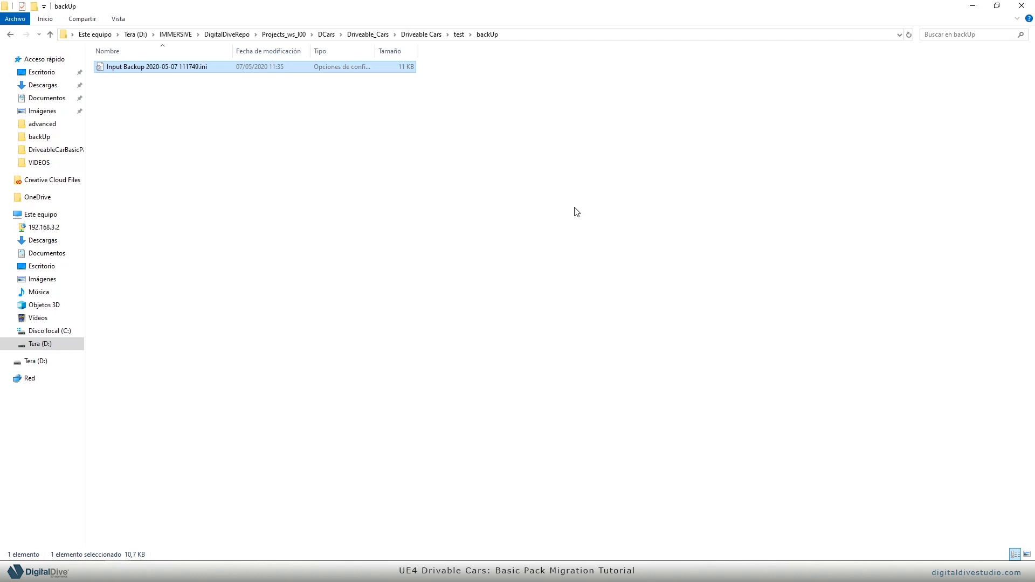
left_click_drag(406, 227, 193, 3)
key("ctrl+v")
key("F2")
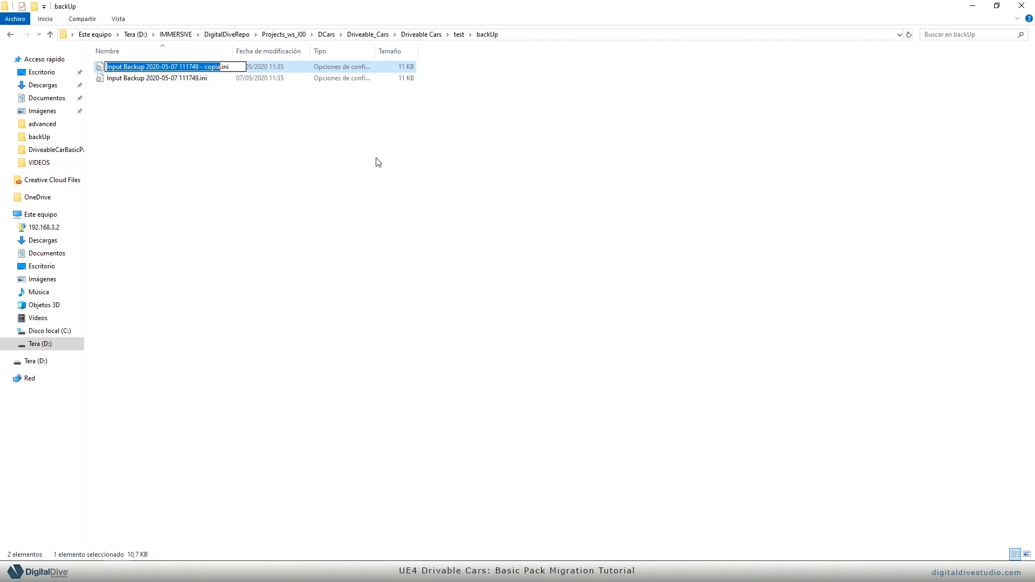
type("FPS_Input")
key("Return")
Step: Rename Input Backup 2020-05-07 112016.ini in the basicCars_ini folder as DrivableCarsInput.ini
key("BackSpace")
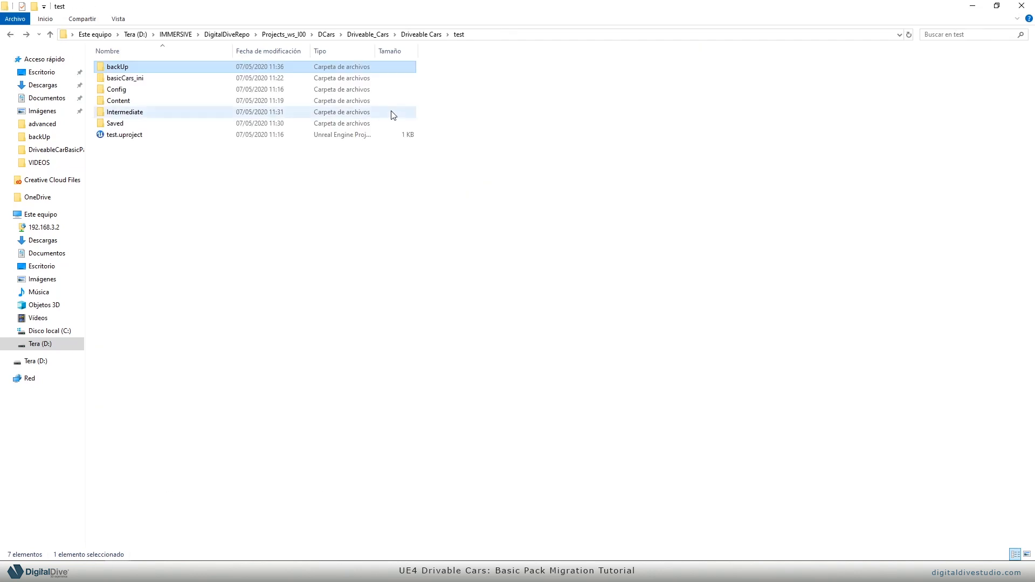
key("alt+Right")
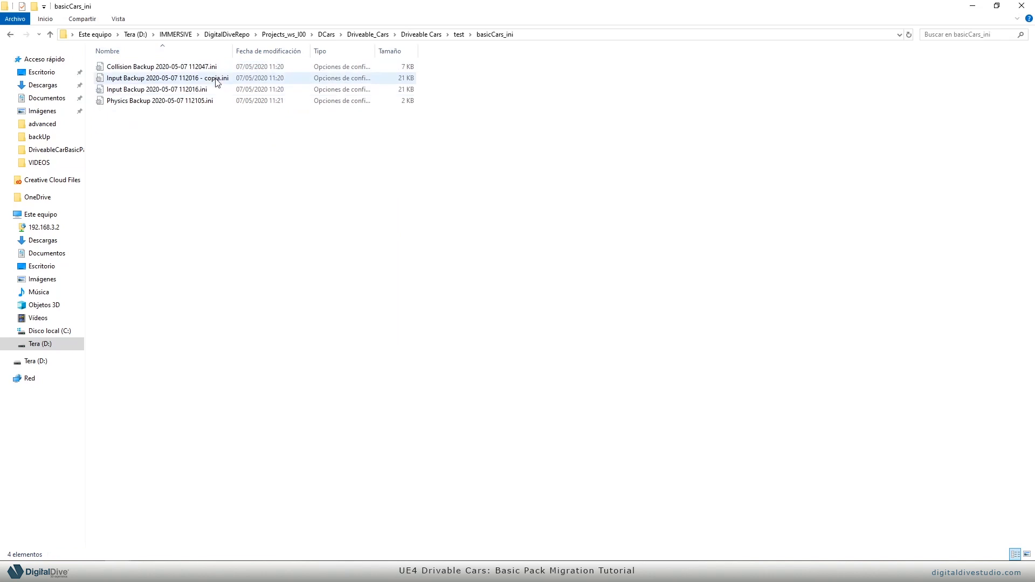
left_click(200, 89)
key("F2")
type("DrivableCarsInput")
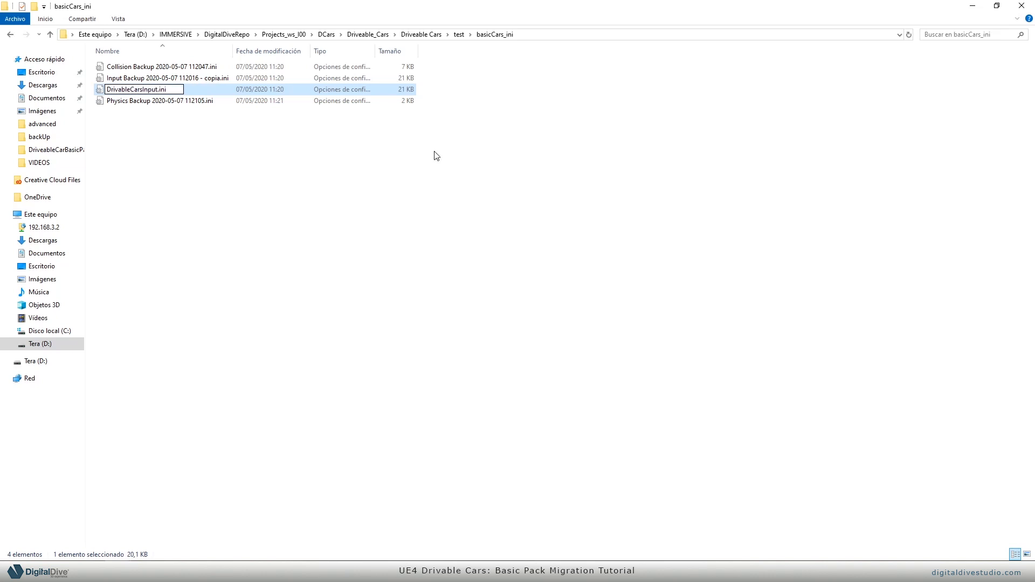
key("Return")
Step: Open DrivableCarsInput.ini in Notepad and arrange it side by side with the basicCars_ini folder window
key("Return")
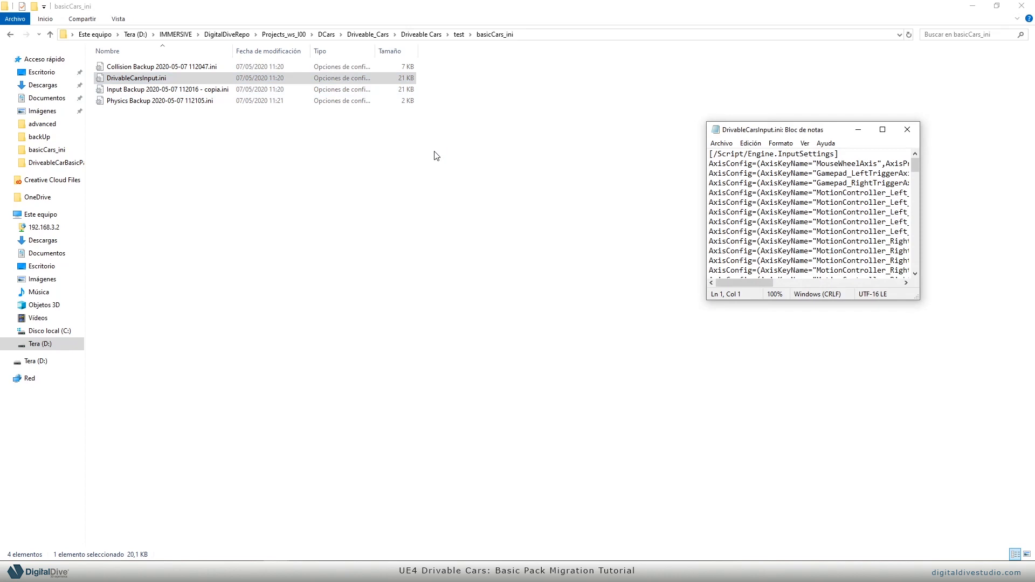
key("alt+F4")
key("Return")
key("super+Left")
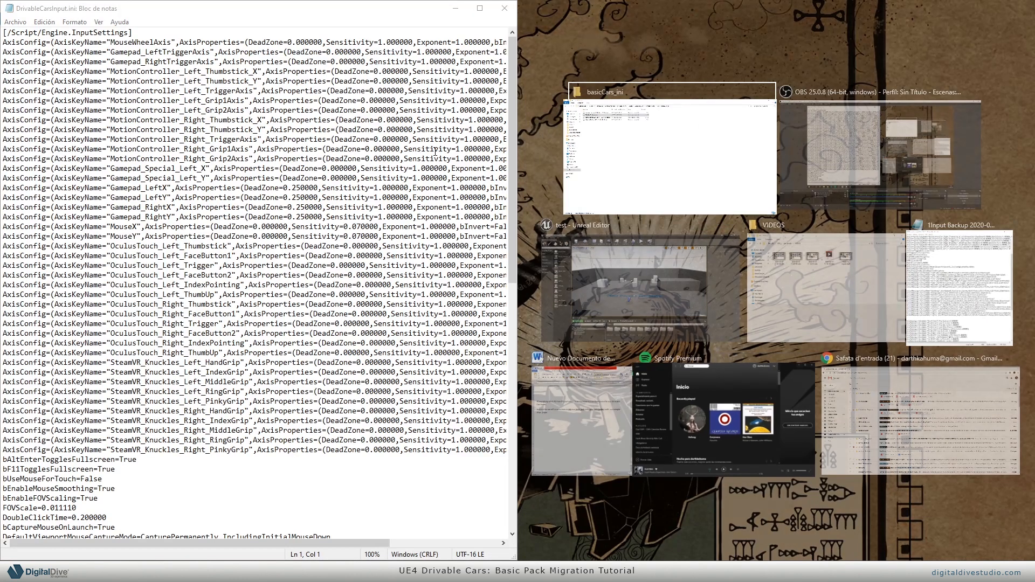
left_click(554, 190)
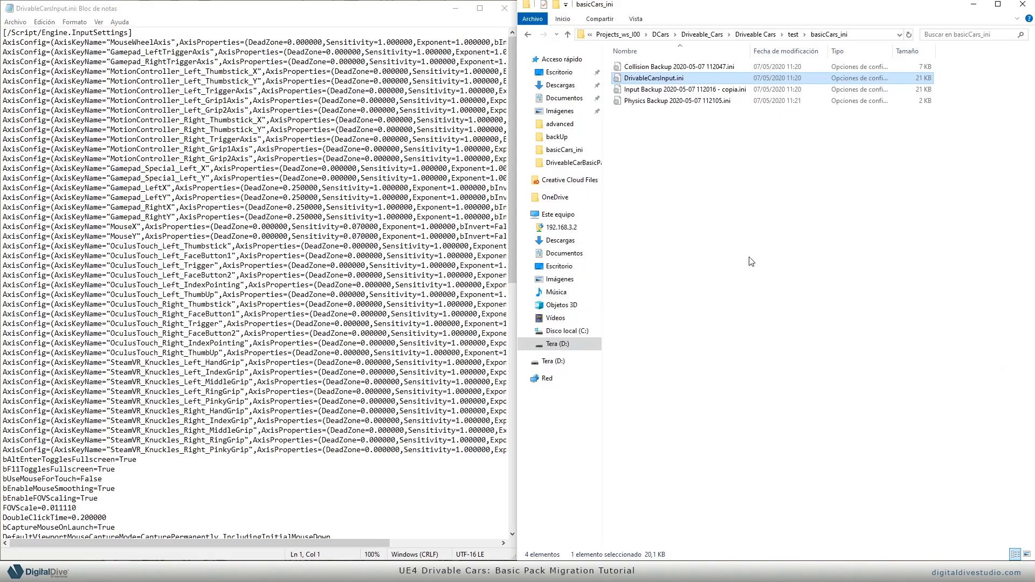
Step: Open FPS_Input.ini from the backUp folder in Notepad and place it beside DrivableCarsInput.ini
key("BackSpace")
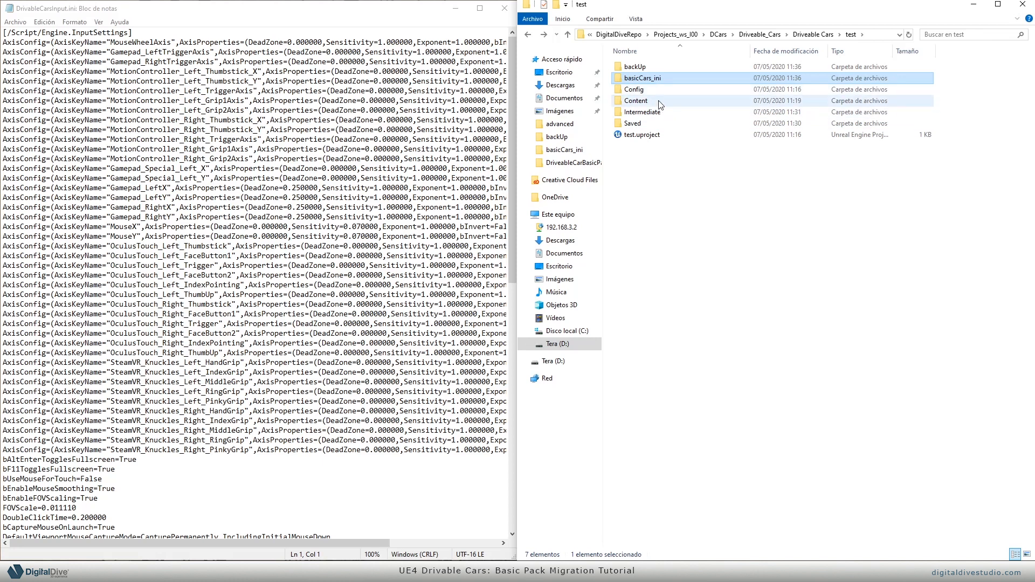
double_click(670, 69)
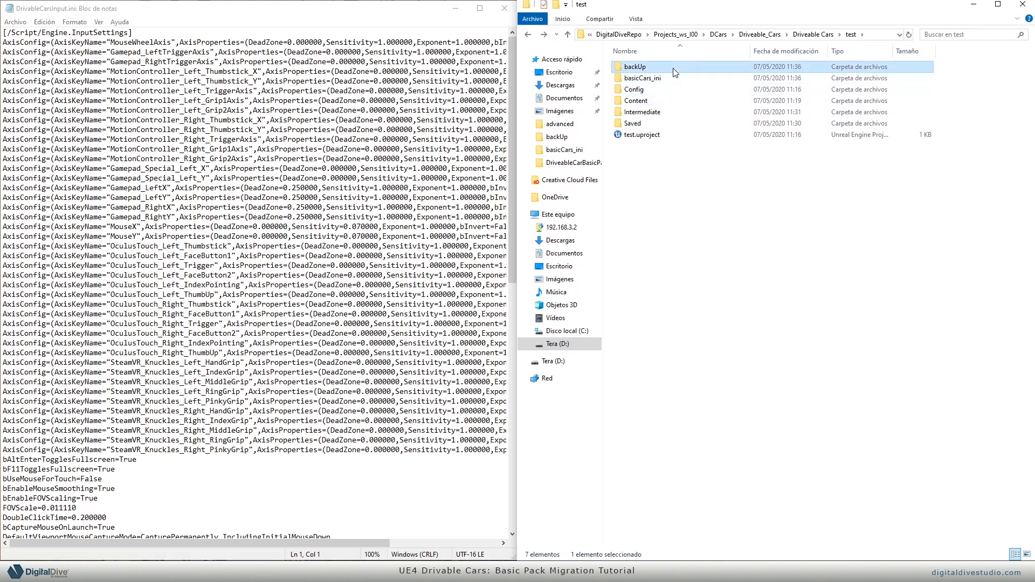
double_click(693, 68)
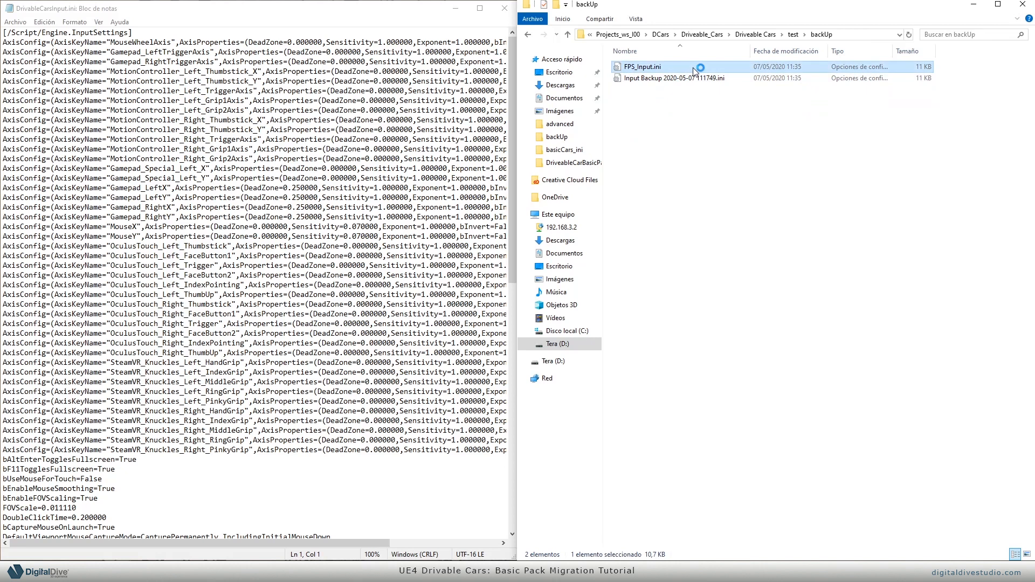
key("super+Right")
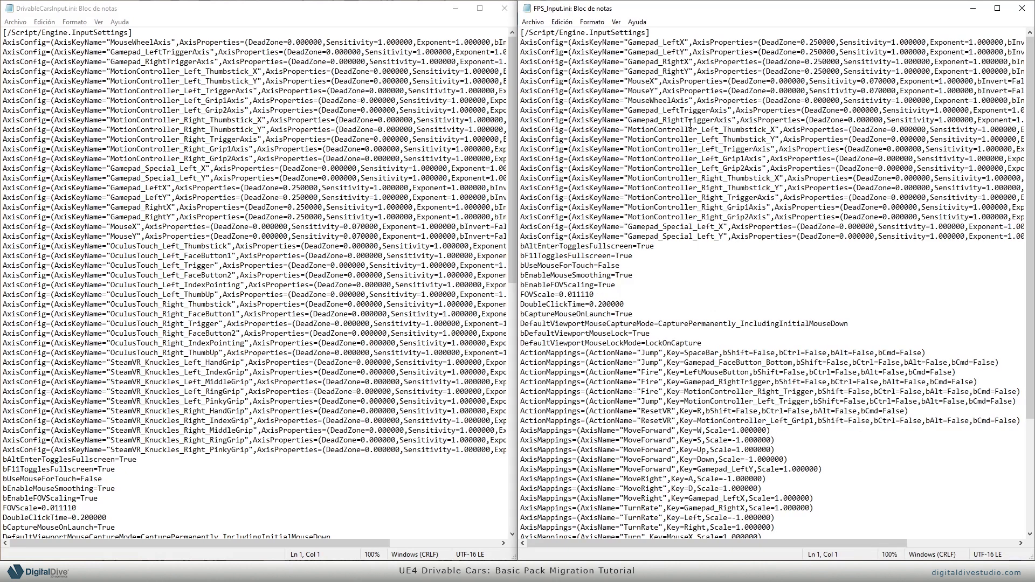
Step: Examine the ActionMappings, AxisMappings and AxisConfig entries in FPS_Input.ini
left_click(152, 12)
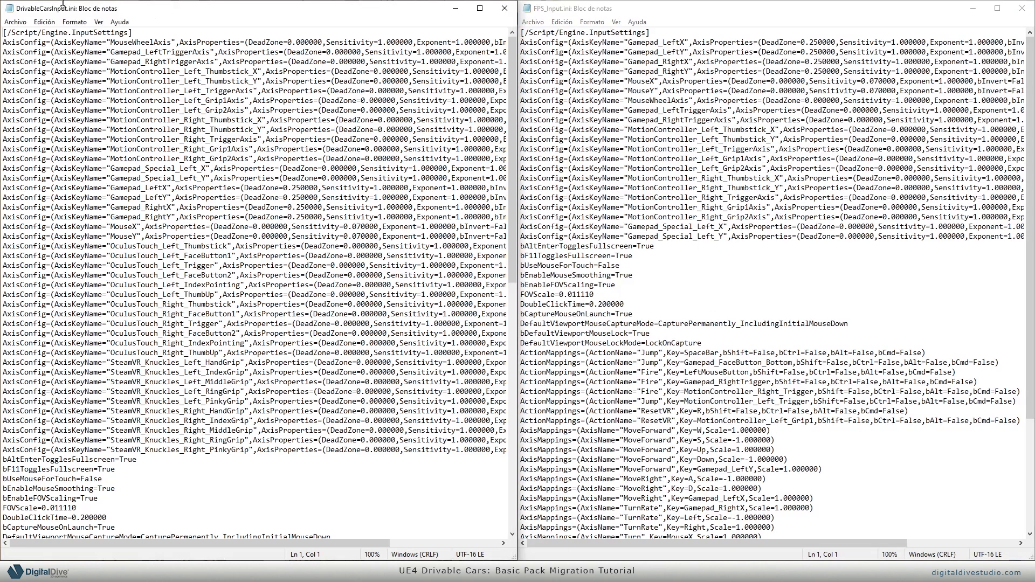
left_click(597, 13)
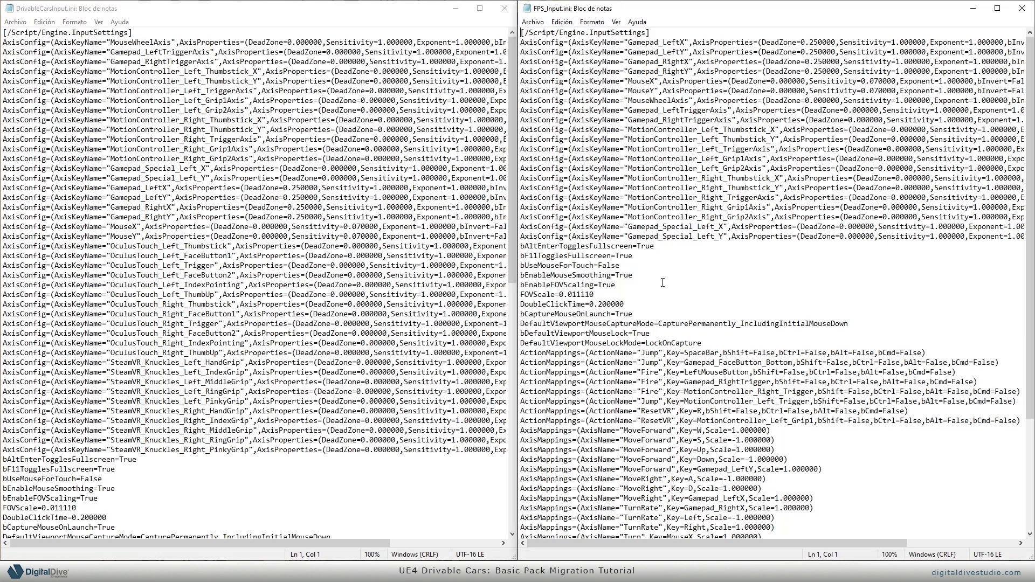
scroll(706, 235, "down", 5)
scroll(717, 247, "up", 5)
scroll(676, 321, "down", 5)
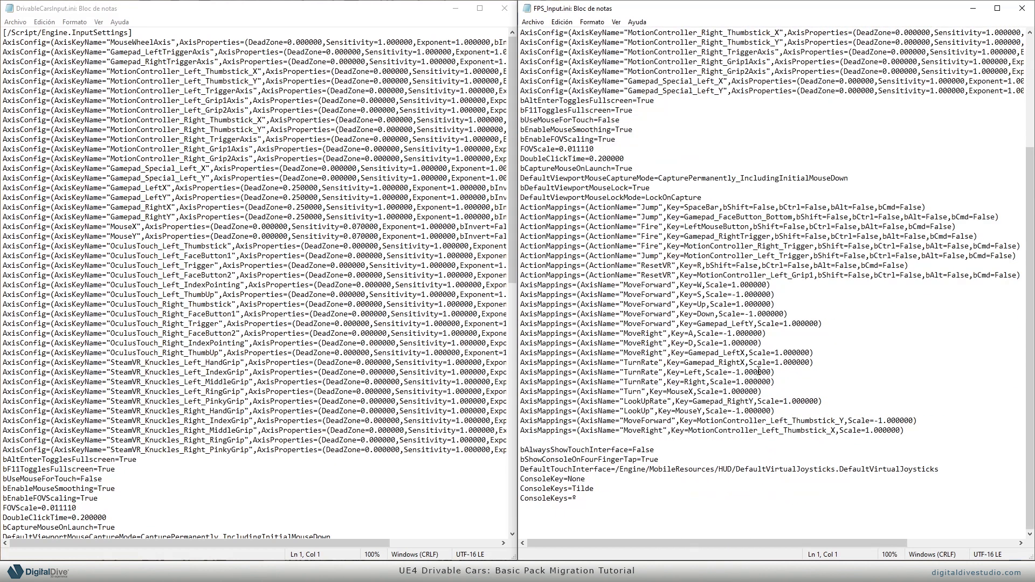
left_click_drag(911, 434, 522, 206)
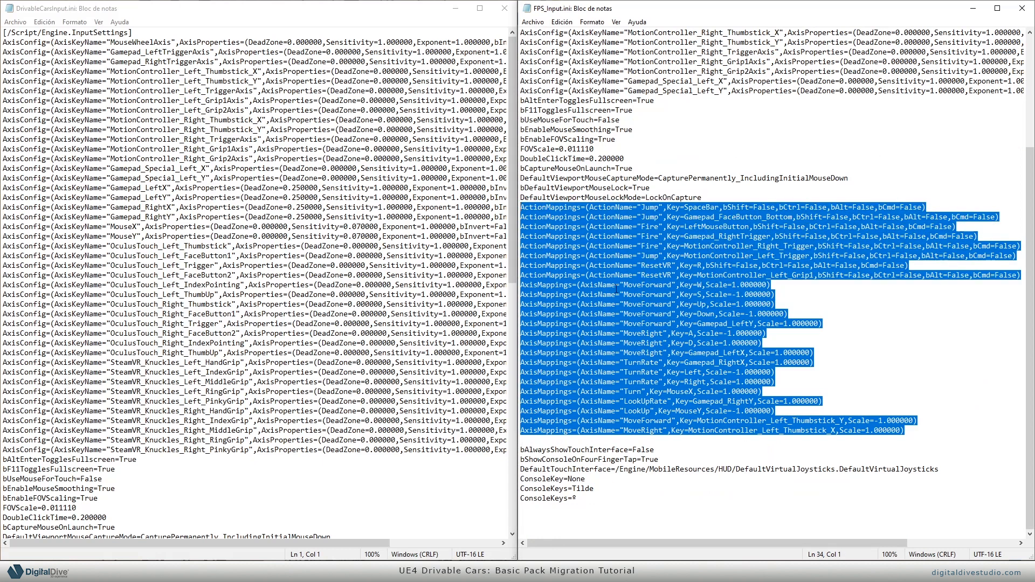
scroll(616, 290, "up", 5)
left_click_drag(542, 42, 878, 236)
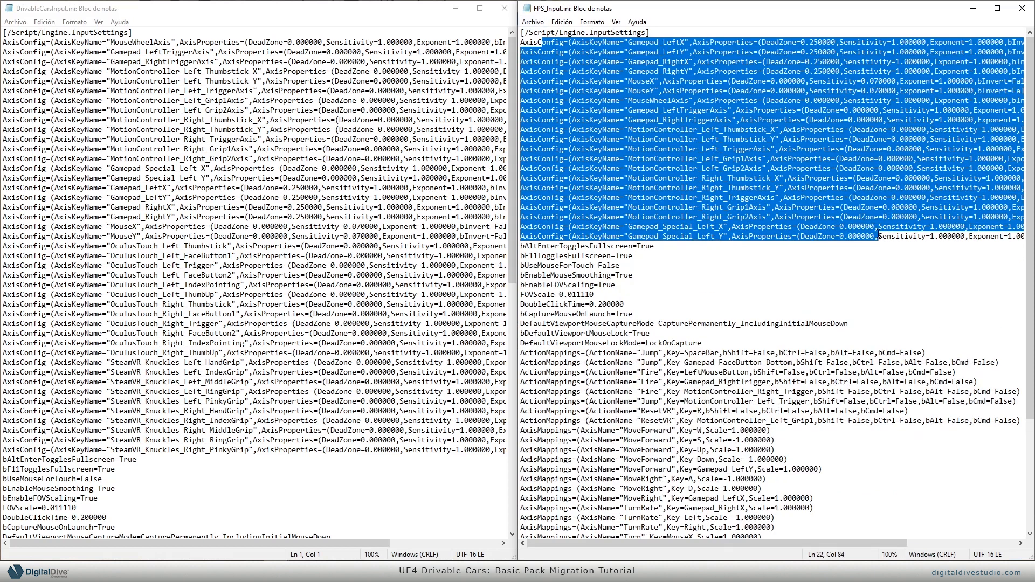
scroll(779, 218, "down", 5)
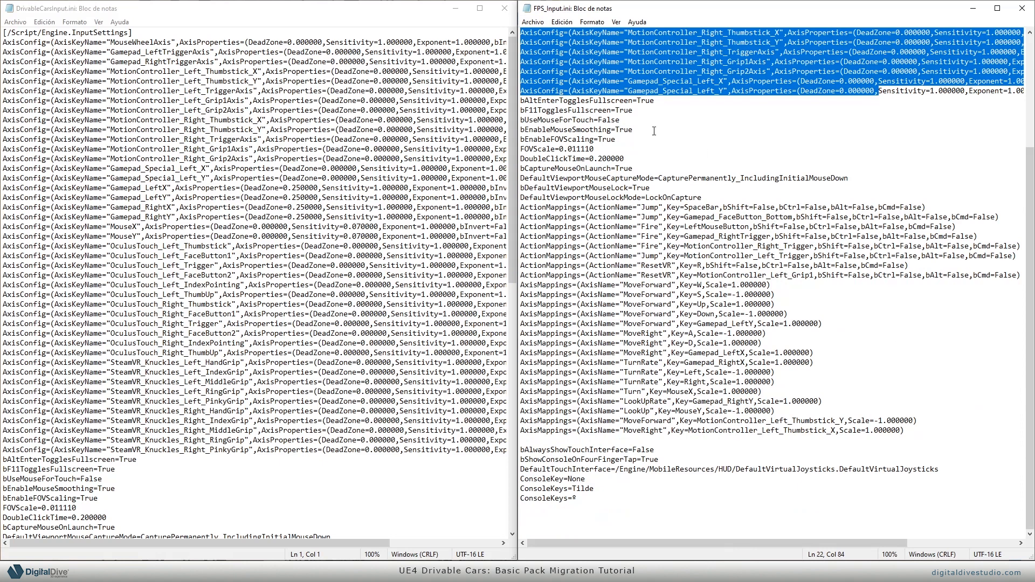
Step: Separate the ActionMappings and AxisMappings blocks in FPS_Input.ini from each other and from the surrounding settings with blank lines
left_click(773, 284)
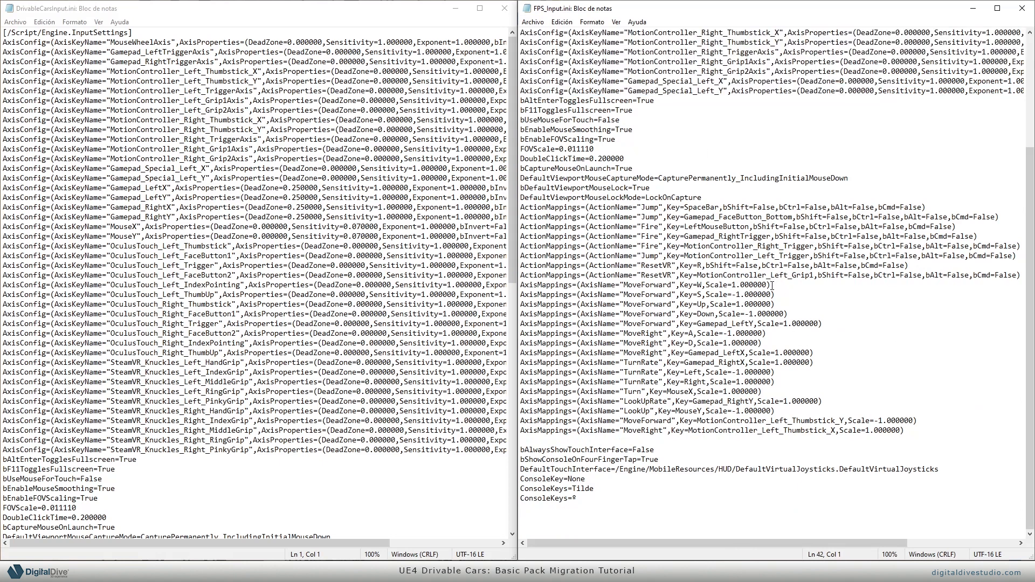
key("Return")
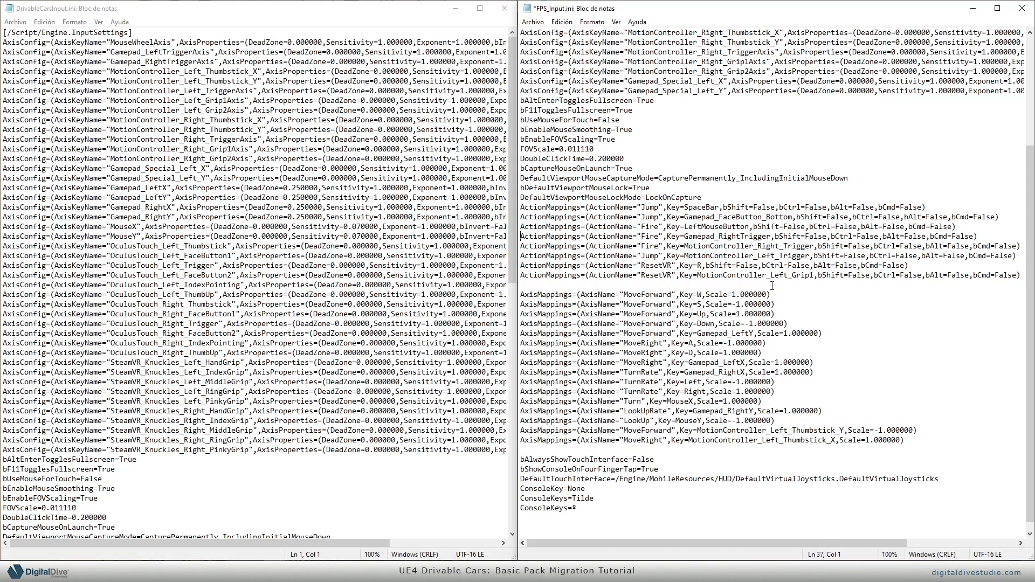
key("Return")
key("Return")
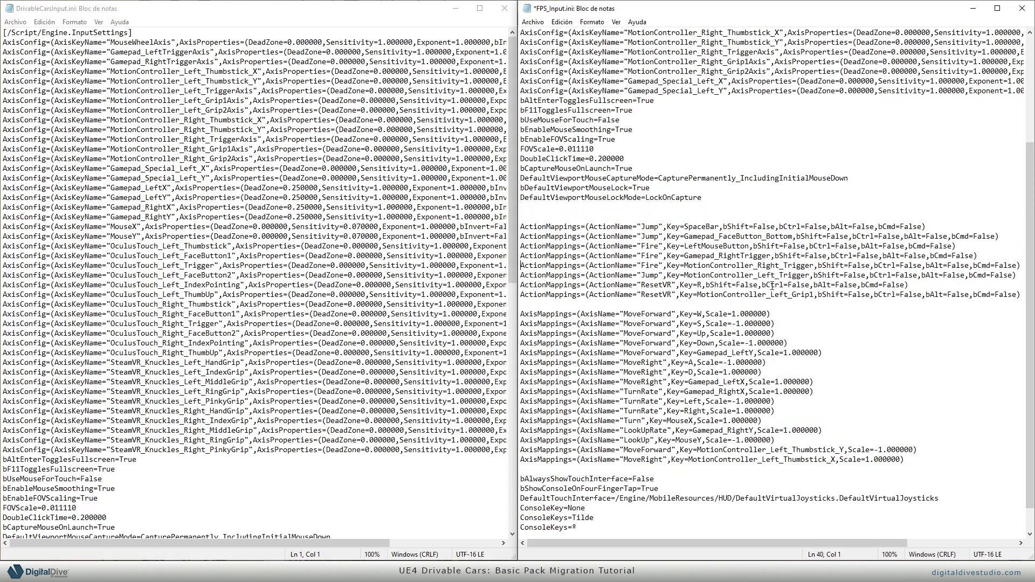
key("Return")
key("Return")
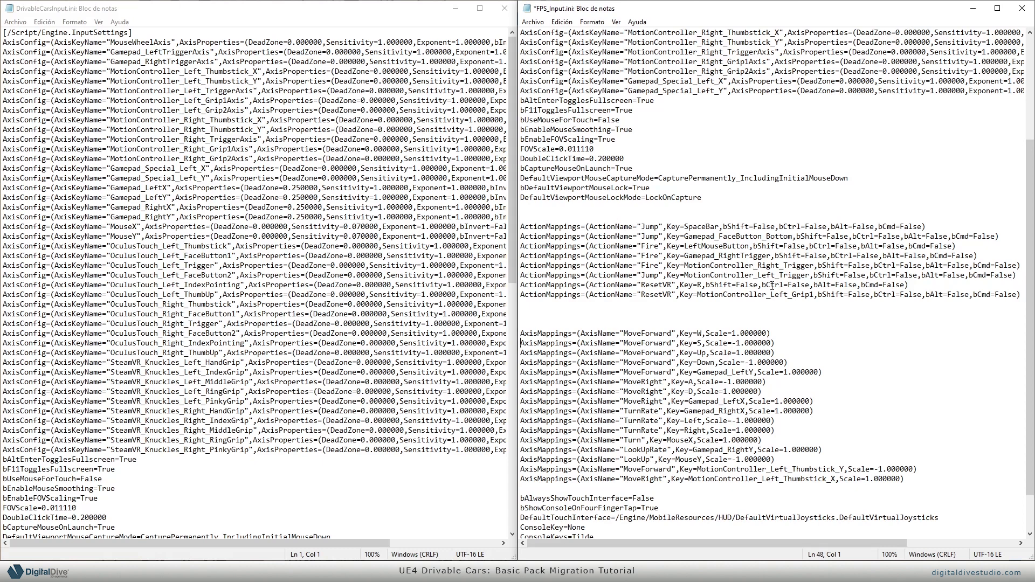
key("Down")
key("Return")
key("Return")
key("Return")
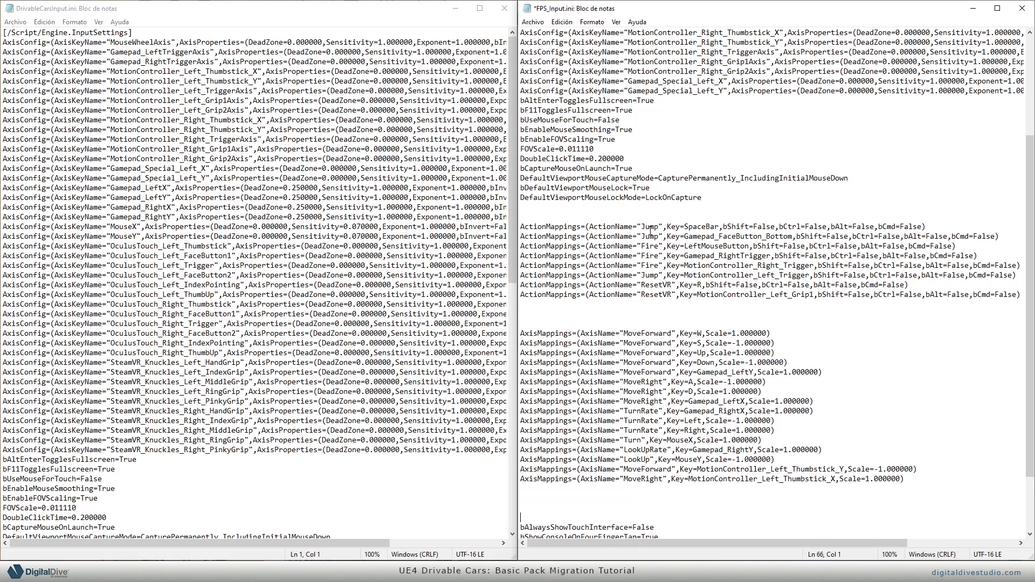
Step: Compare the Jump action mappings in FPS_Input.ini with the Jump entries in DrivableCarsInput.ini
left_click_drag(647, 223, 663, 227)
left_click(615, 225)
left_click(93, 110)
scroll(192, 192, "down", 17)
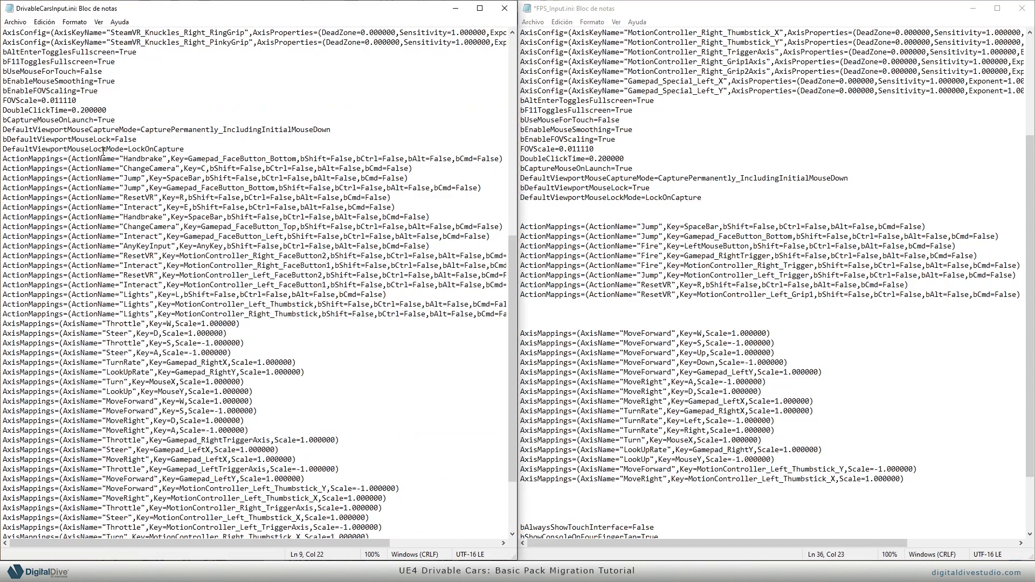
scroll(93, 178, "up", 6)
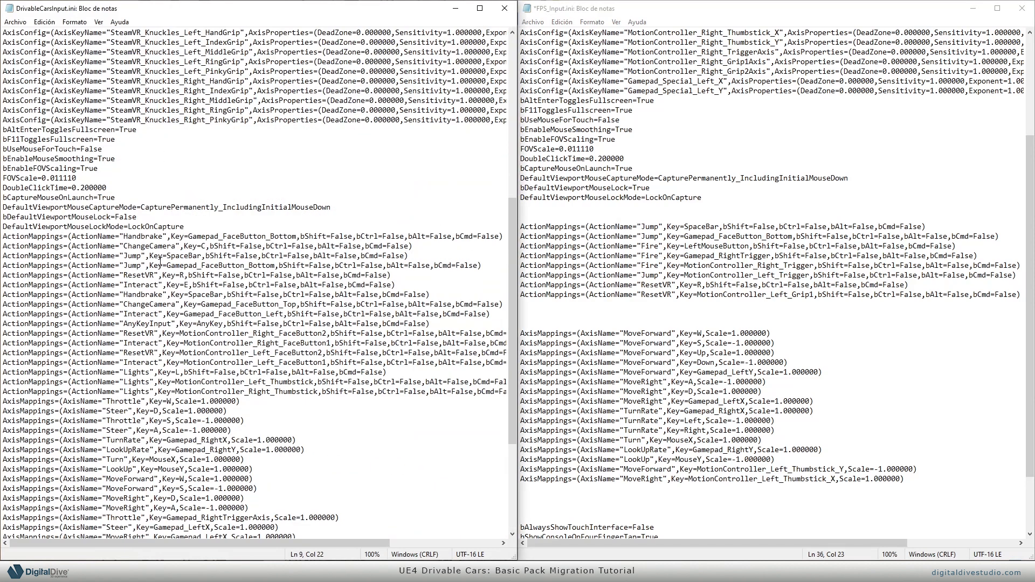
left_click_drag(141, 265, 99, 255)
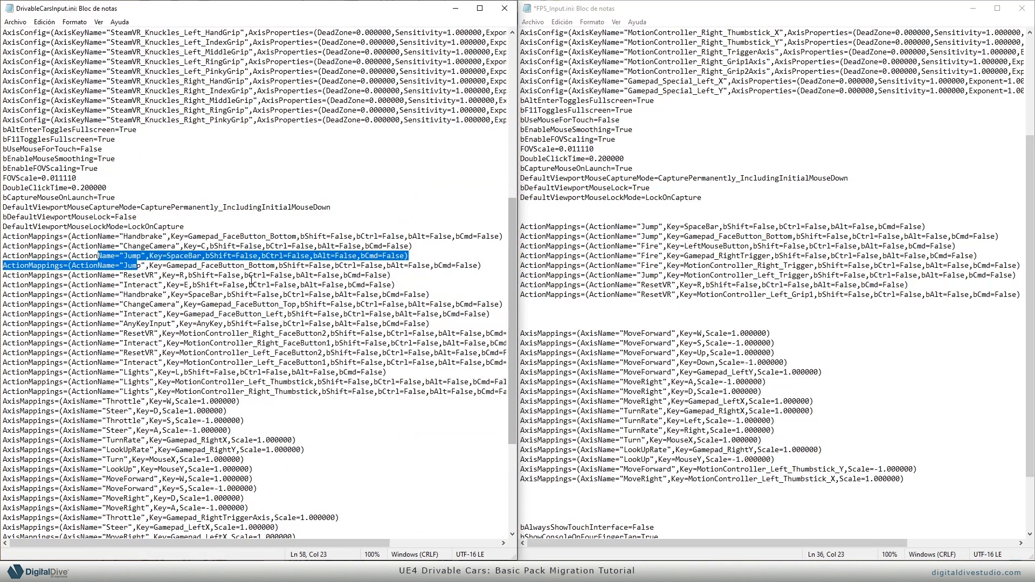
Step: Delete the two Jump action mappings, SpaceBar and Gamepad_FaceButton_Bottom, from DrivableCarsInput.ini
left_click_drag(425, 247, 3, 237)
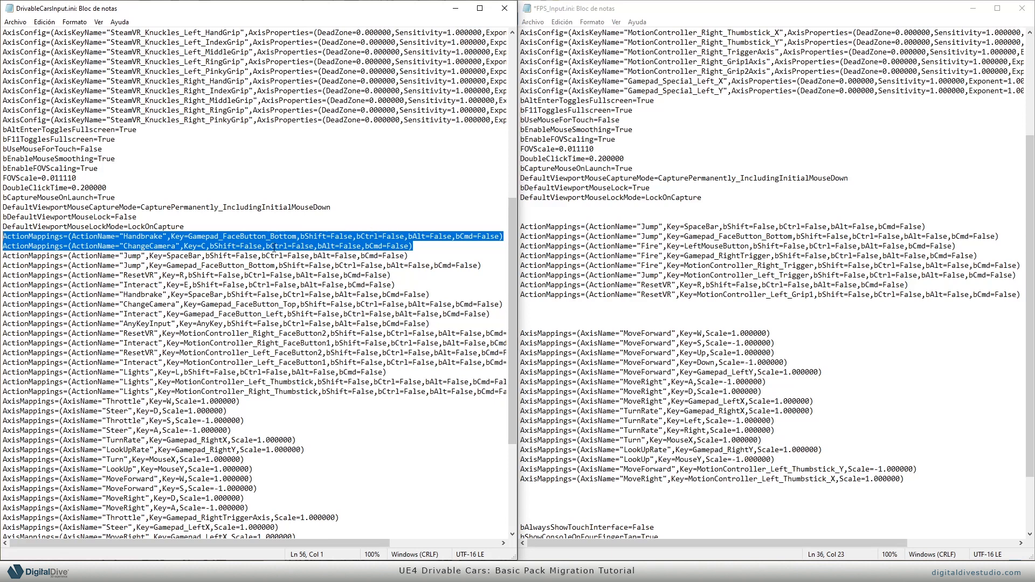
left_click(418, 245)
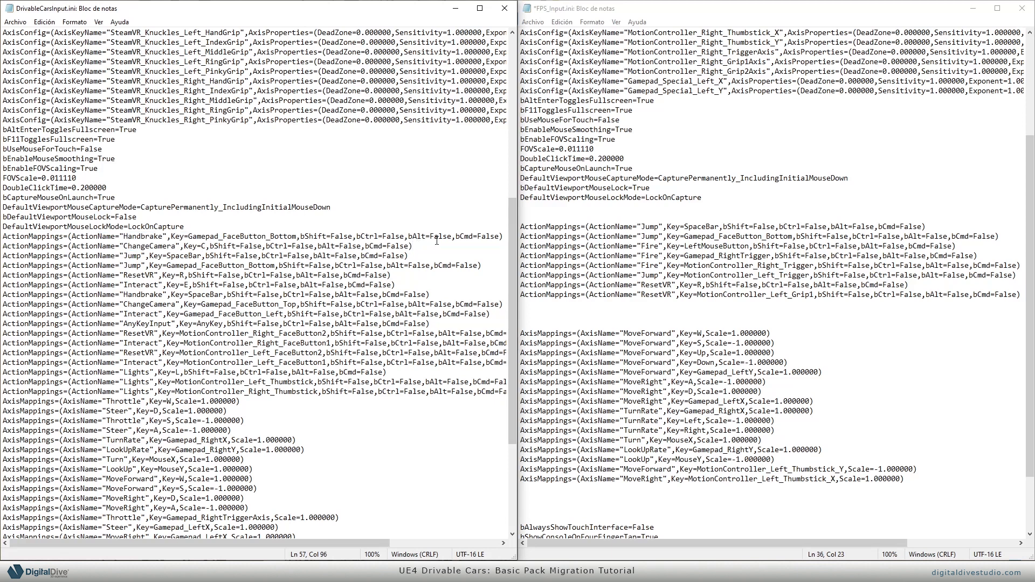
key("shift+Up")
key("shift+Up")
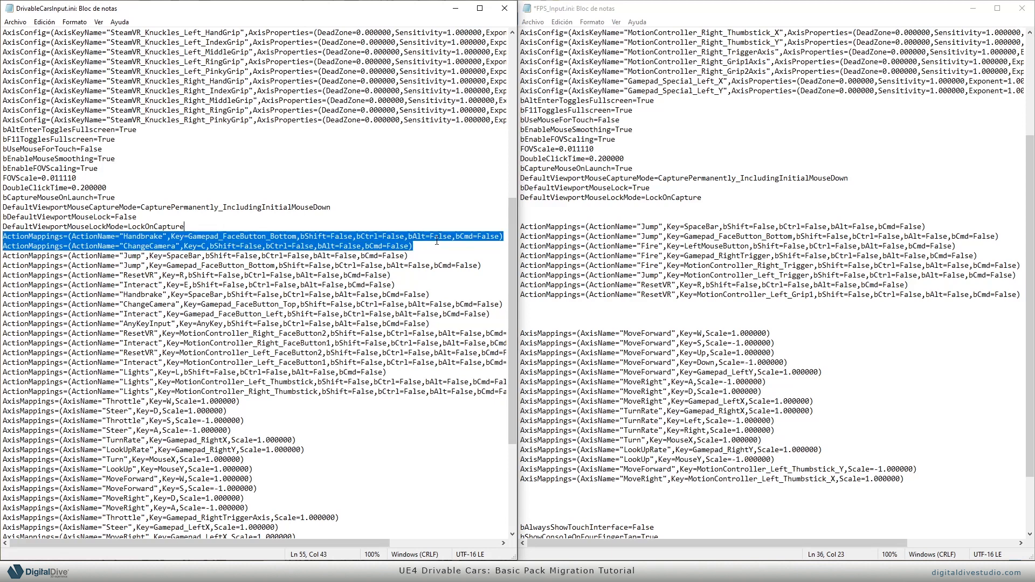
left_click_drag(484, 265, 3, 255)
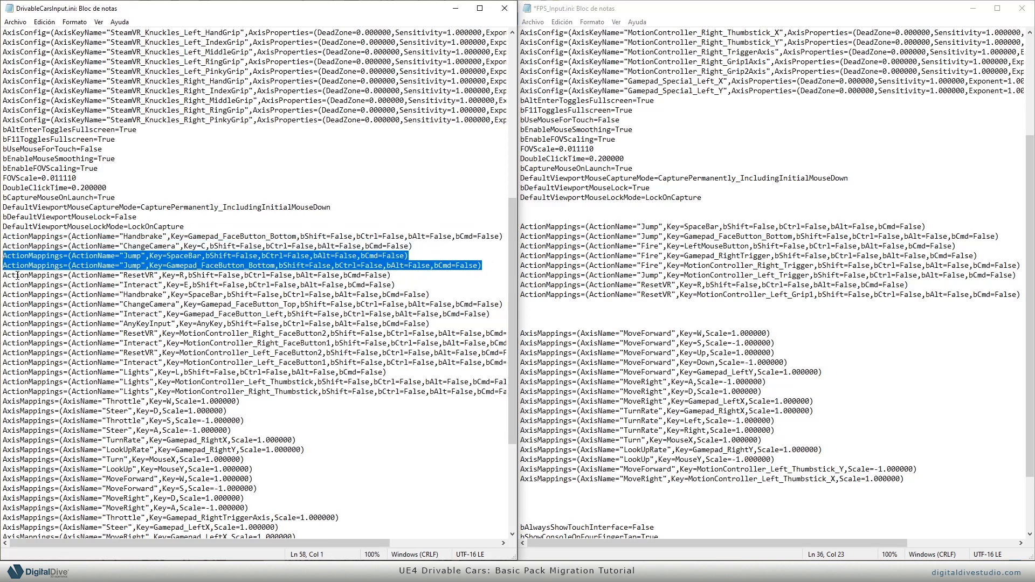
key("Return")
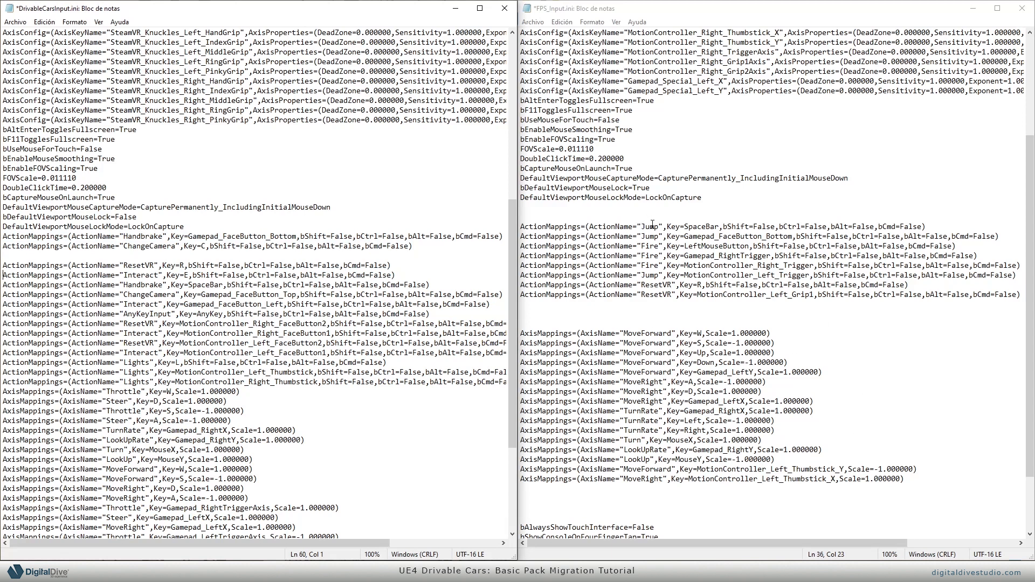
Step: Delete the two MotionController FaceButton2 ResetVR mappings from DrivableCarsInput.ini and separate its ActionMappings from its AxisMappings with a blank line
scroll(258, 276, "down", 2)
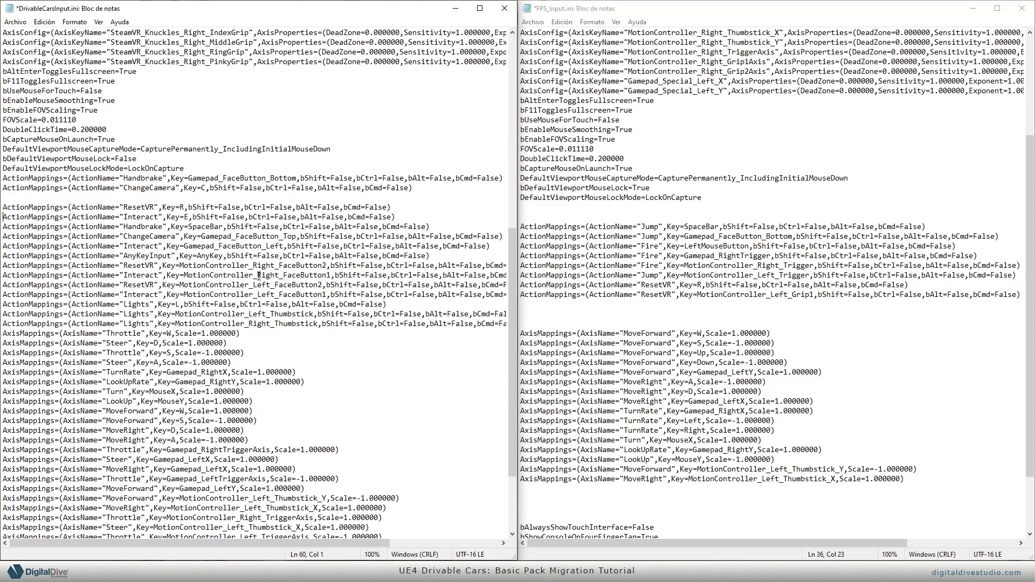
left_click(170, 276)
key("shift+End")
key("Delete")
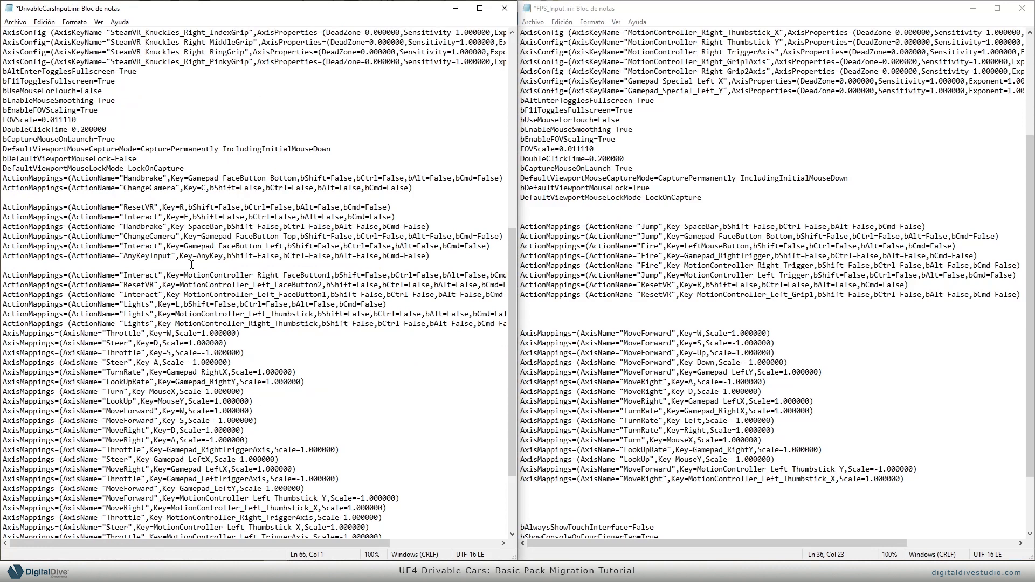
key("shift+End")
key("Delete")
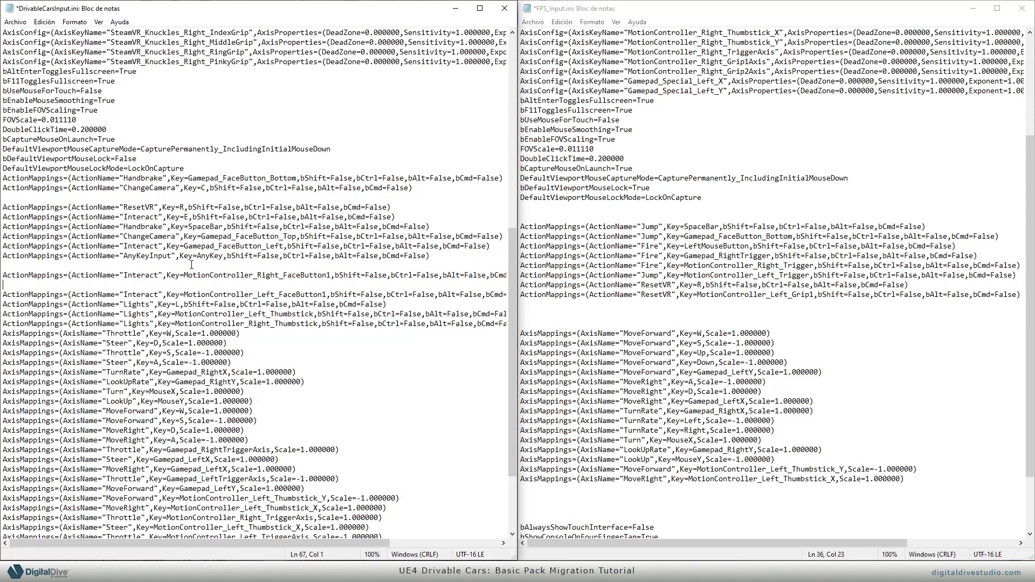
key("Delete")
key("Up")
key("Up")
key("Delete")
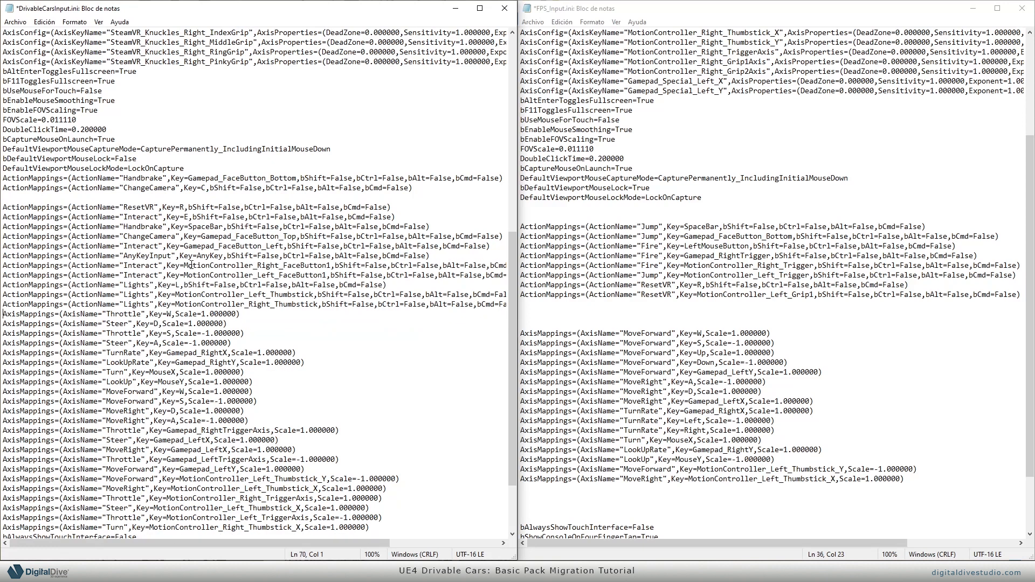
key("Return")
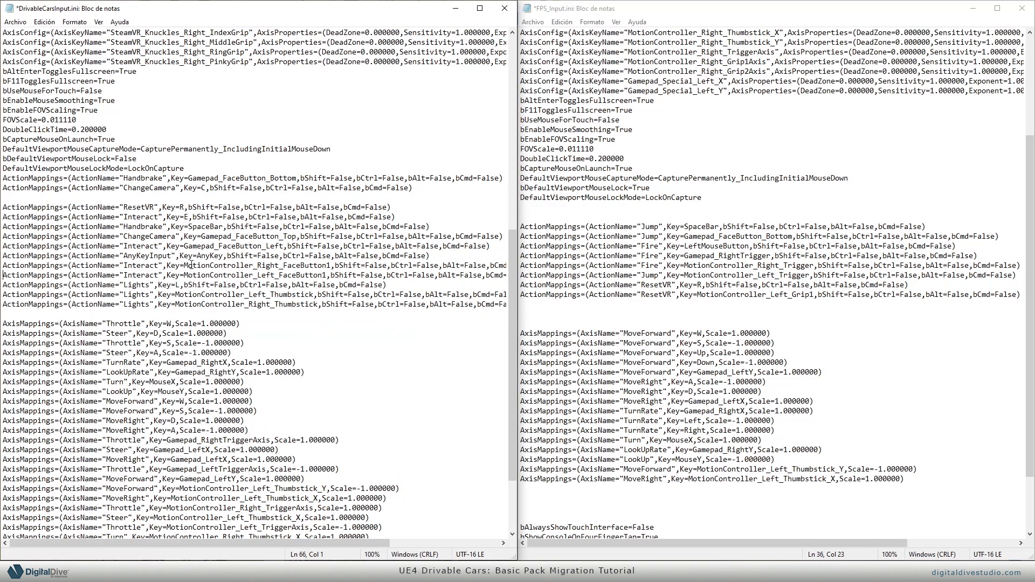
Step: Copy the ActionMappings from ResetVR through the last Lights entry in DrivableCarsInput.ini below the existing ActionMappings in FPS_Input.ini
key("shift+Down")
key("shift+Down")
key("shift+Down")
key("shift+Down")
key("shift+Down")
key("shift+Down")
key("shift+Down")
key("shift+Down")
key("shift+Down")
key("shift+Down")
key("shift+Down")
key("ctrl+c")
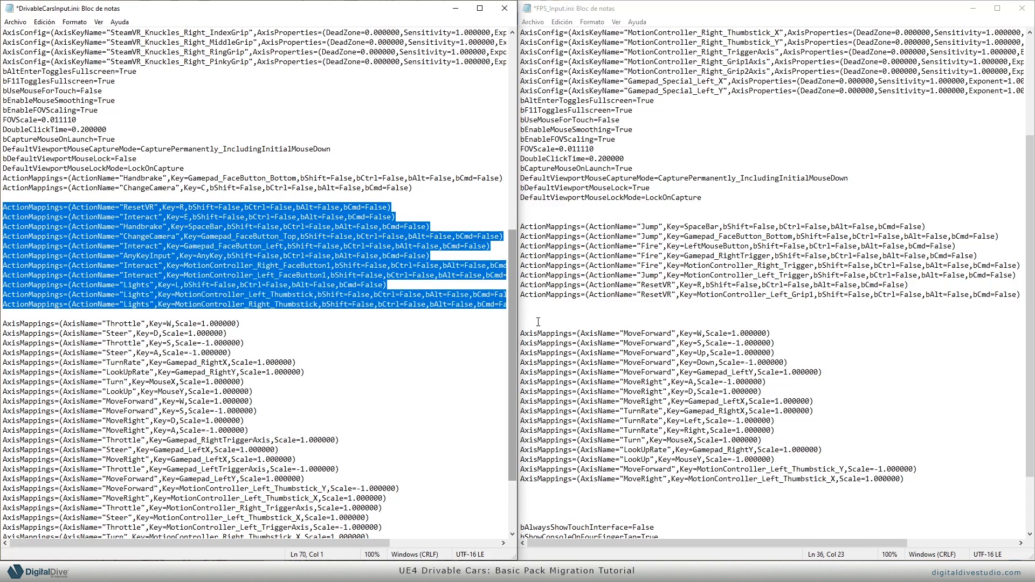
left_click(557, 304)
key("ctrl+v")
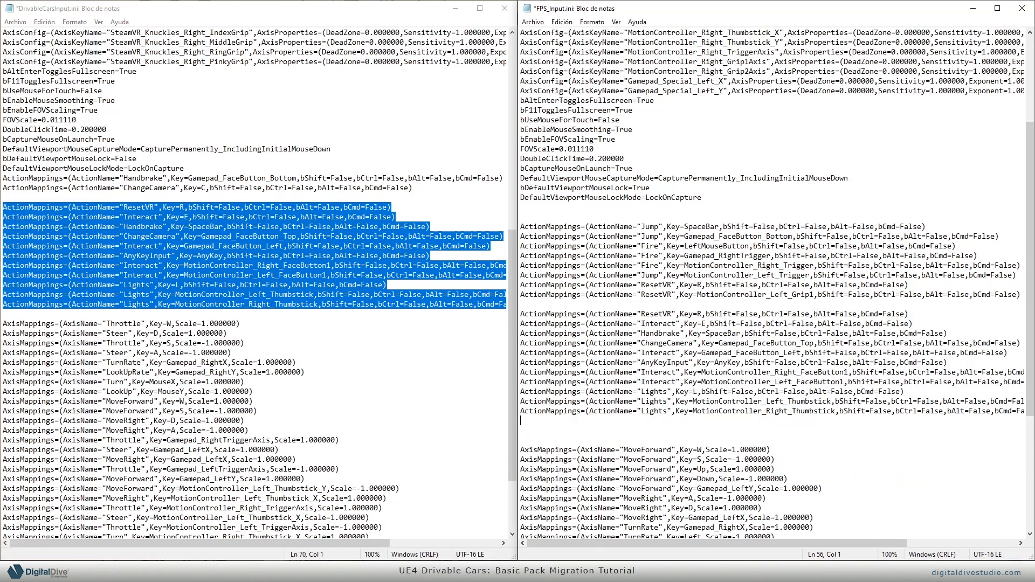
Step: Set the AxisMappings block in DrivableCarsInput.ini apart from bAlwaysShowTouchInterface with three blank lines
left_click_drag(669, 305, 521, 222)
scroll(593, 242, "down", 5)
scroll(228, 431, "down", 3)
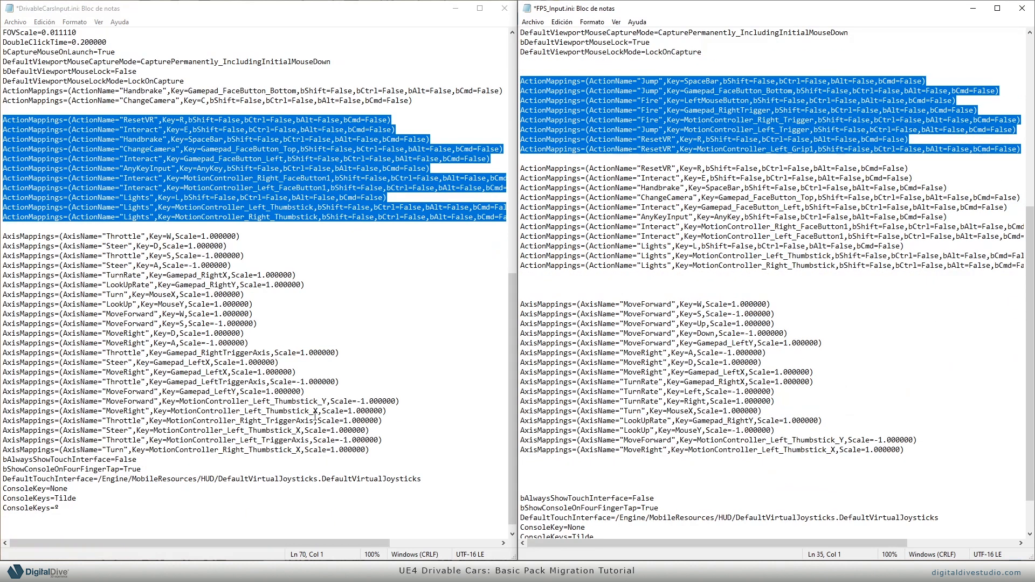
left_click(380, 452)
key("Return")
key("Return")
key("Return")
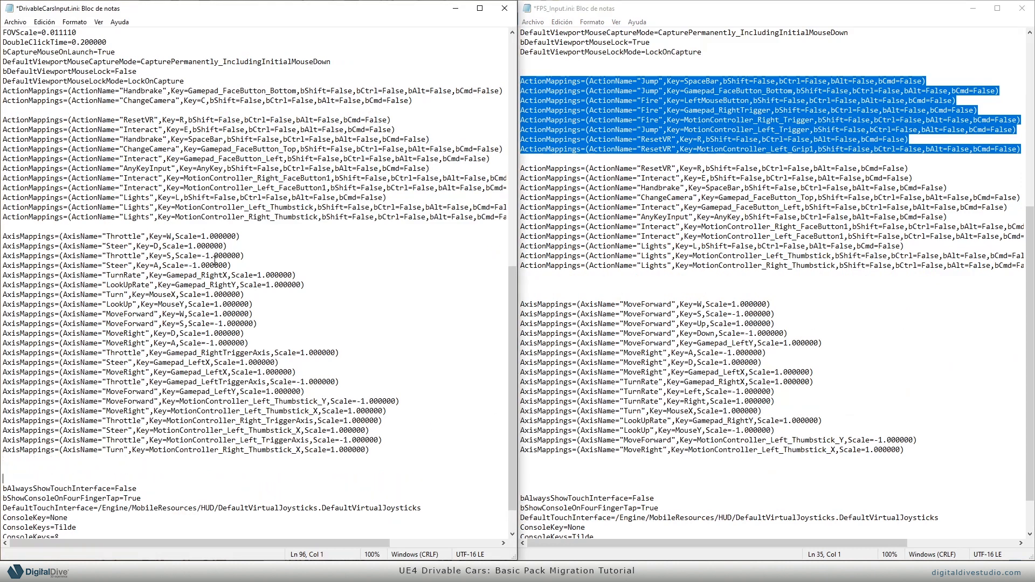
Step: Delete the TurnRate, LookUpRate, Turn MouseX, LookUp, and W/S/D/A MoveForward and MoveRight axis mappings from DrivableCarsInput.ini
left_click_drag(312, 281, 2, 275)
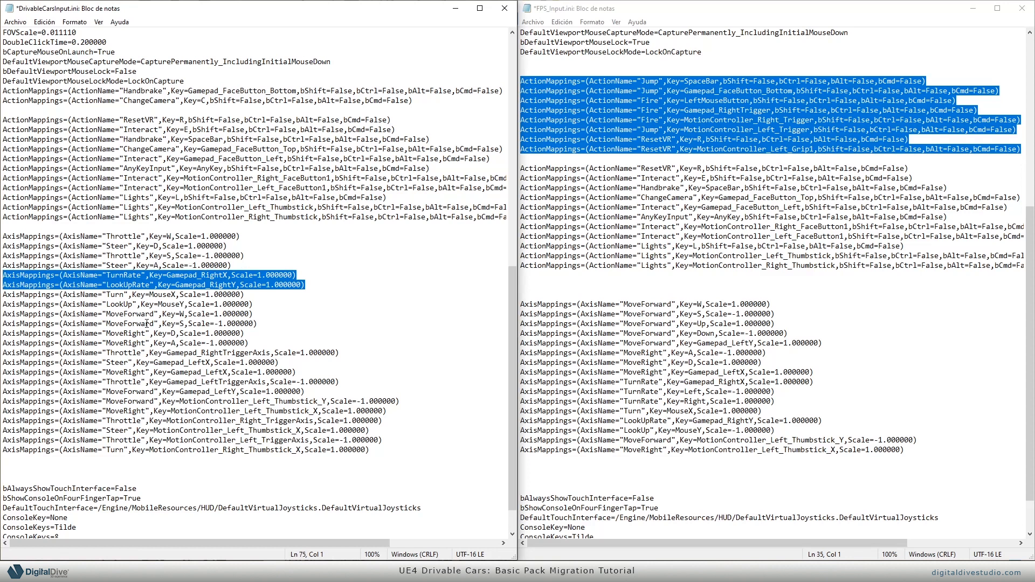
key("Delete")
key("shift+Down")
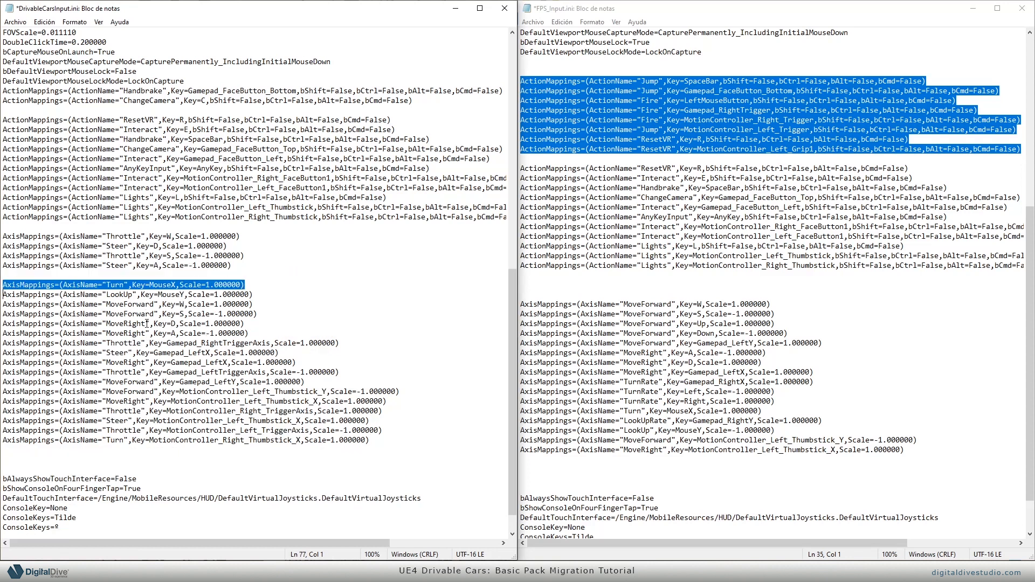
key("shift+Down")
key("shift+Down")
key("shift+Down")
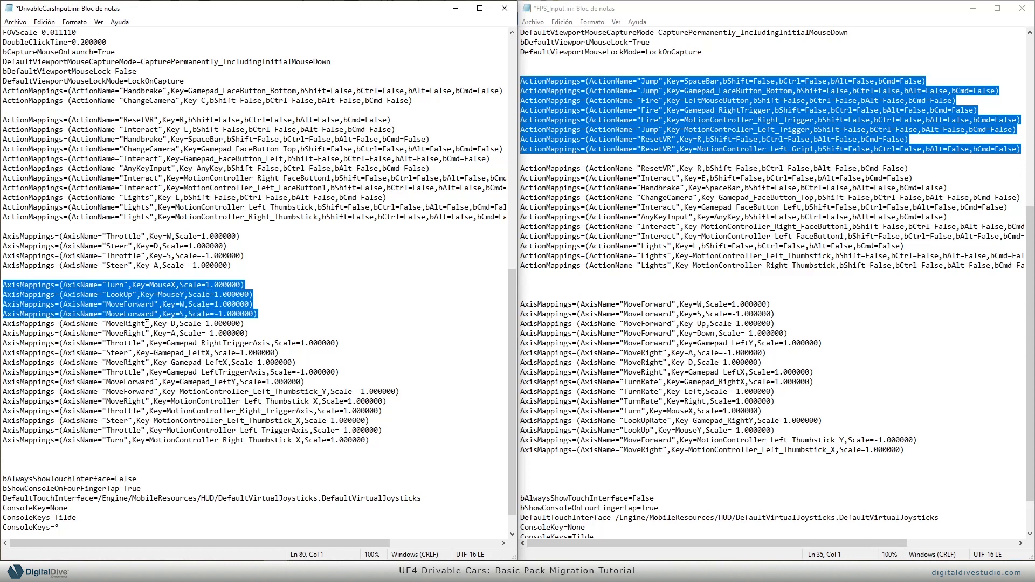
key("shift+Down")
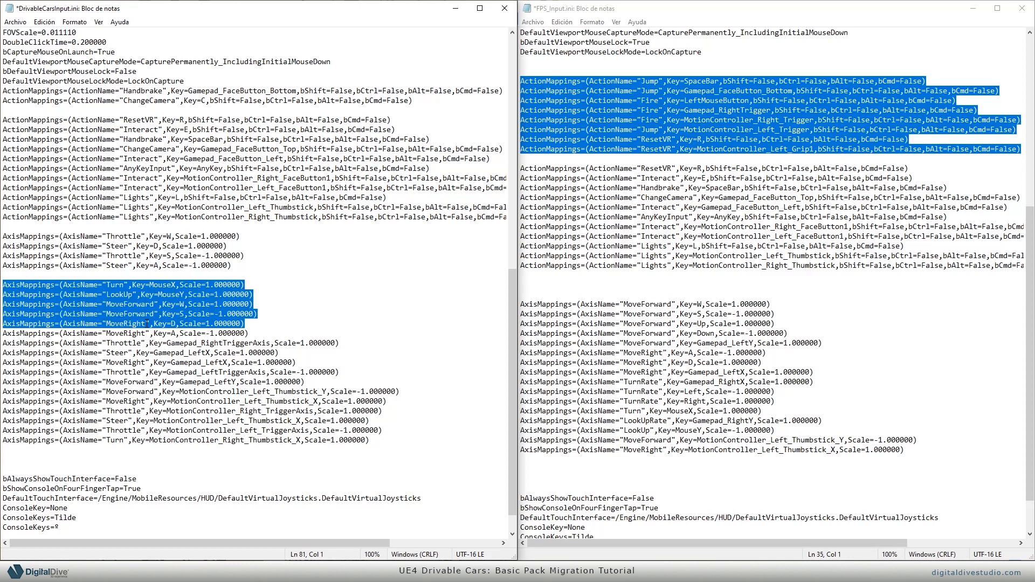
key("shift+Down")
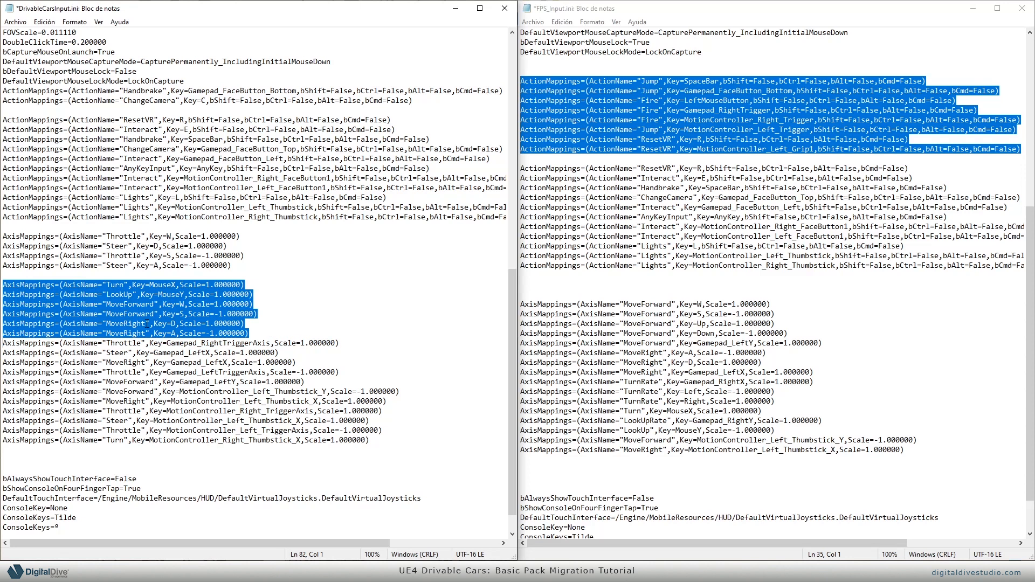
key("Delete")
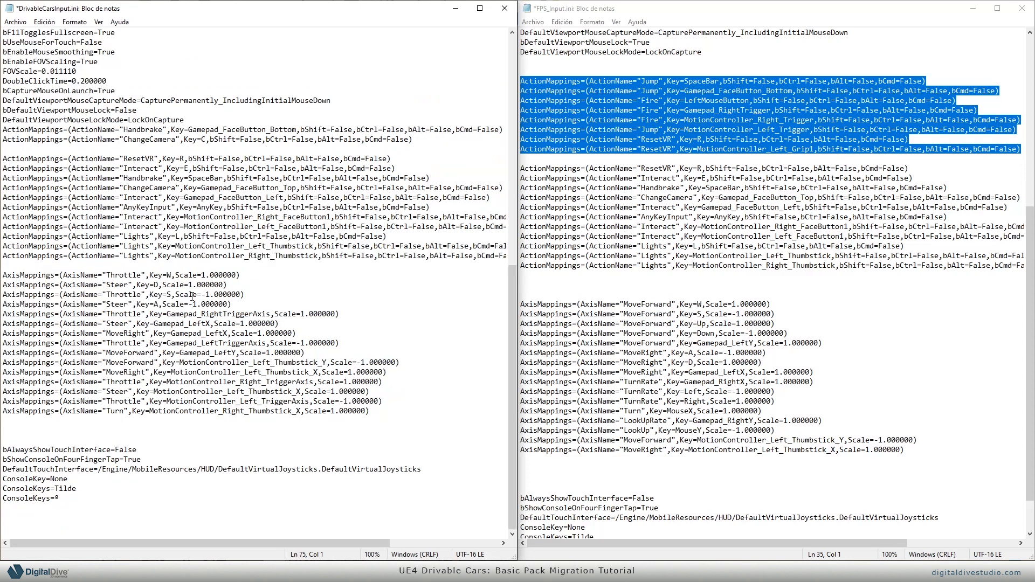
Step: Delete the gamepad and motion-controller MoveRight and MoveForward axis mappings and the motion-controller Turn mapping from DrivableCarsInput.ini
left_click_drag(316, 332, 3, 331)
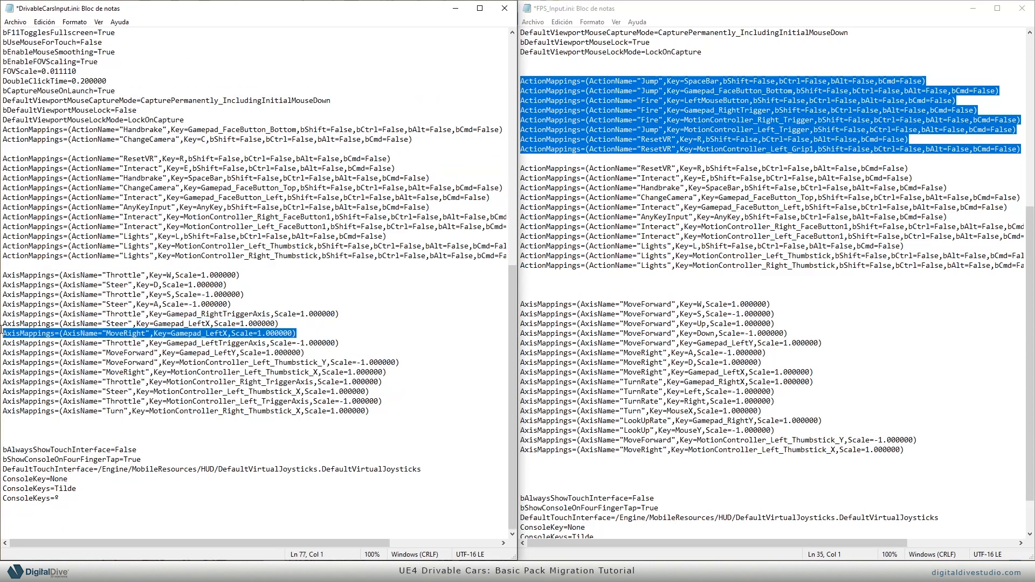
key("Delete")
key("Delete")
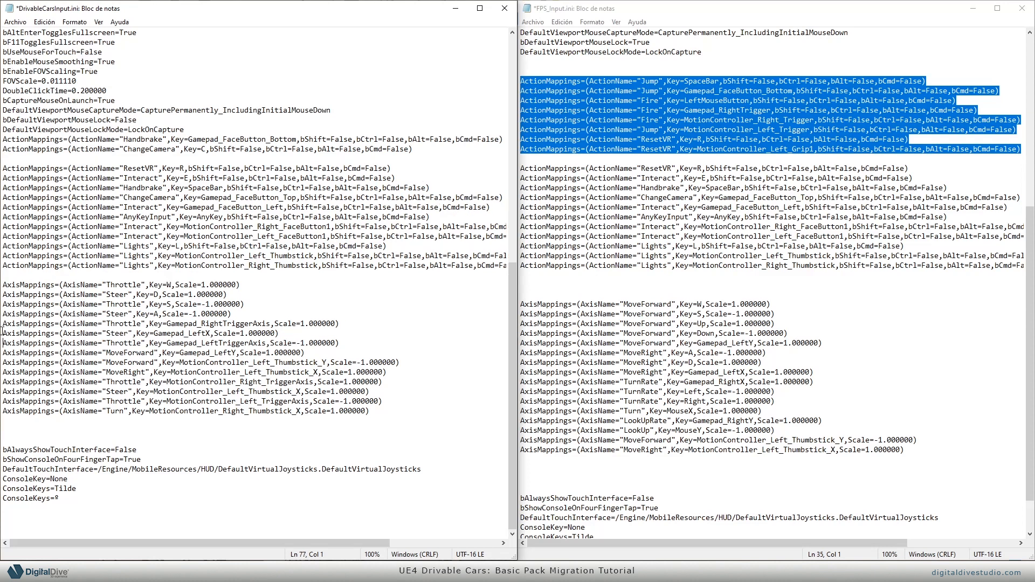
key("shift+Down")
key("shift+Down")
key("shift+Down")
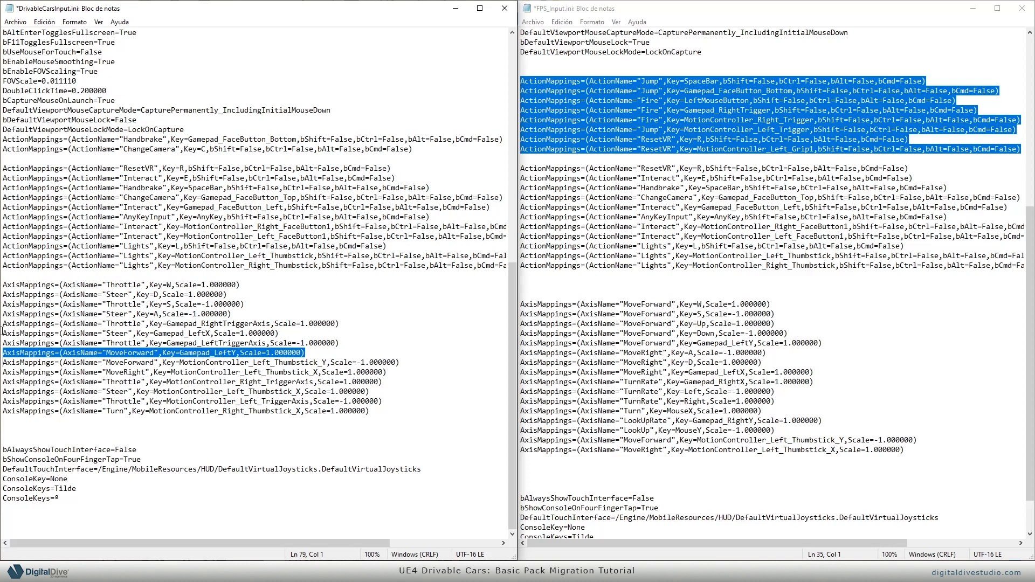
key("shift+End")
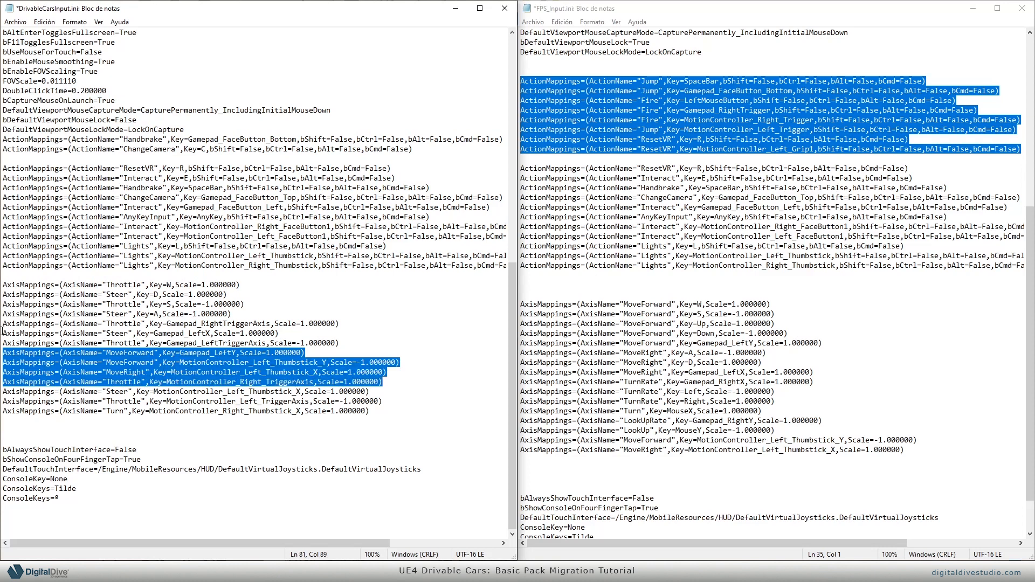
key("shift+Home")
key("Delete")
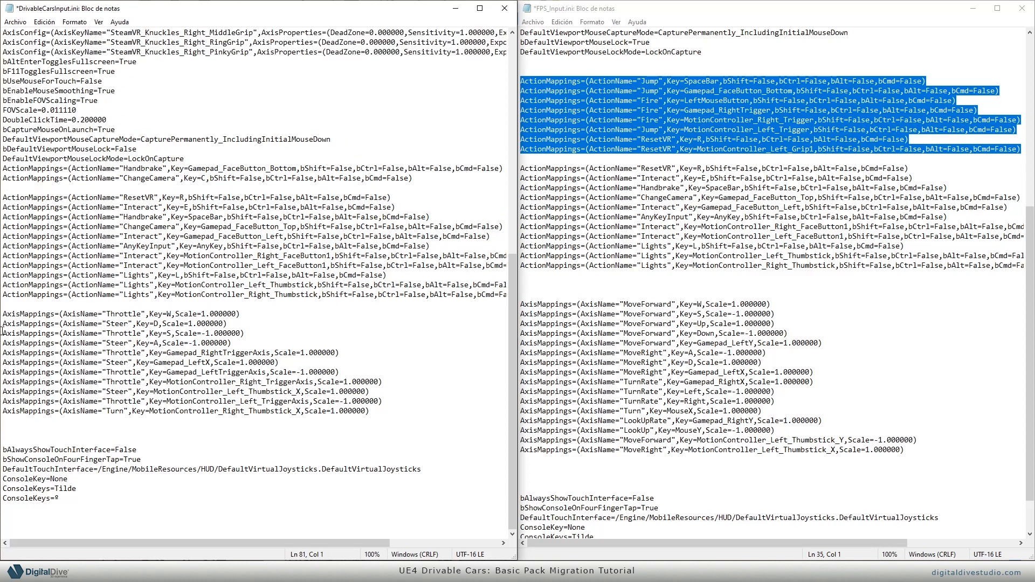
key("shift+End")
key("Delete")
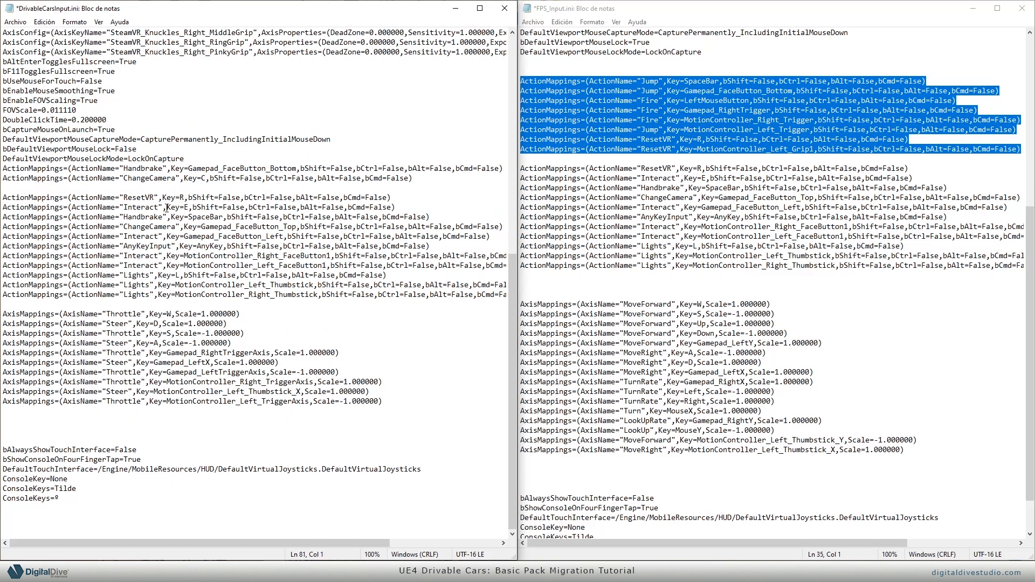
Step: Delete the ResetVR R mapping from DrivableCarsInput.ini and copy its Throttle and Steer AxisMappings below the existing ones in FPS_Input.ini
left_click_drag(391, 197, 3, 198)
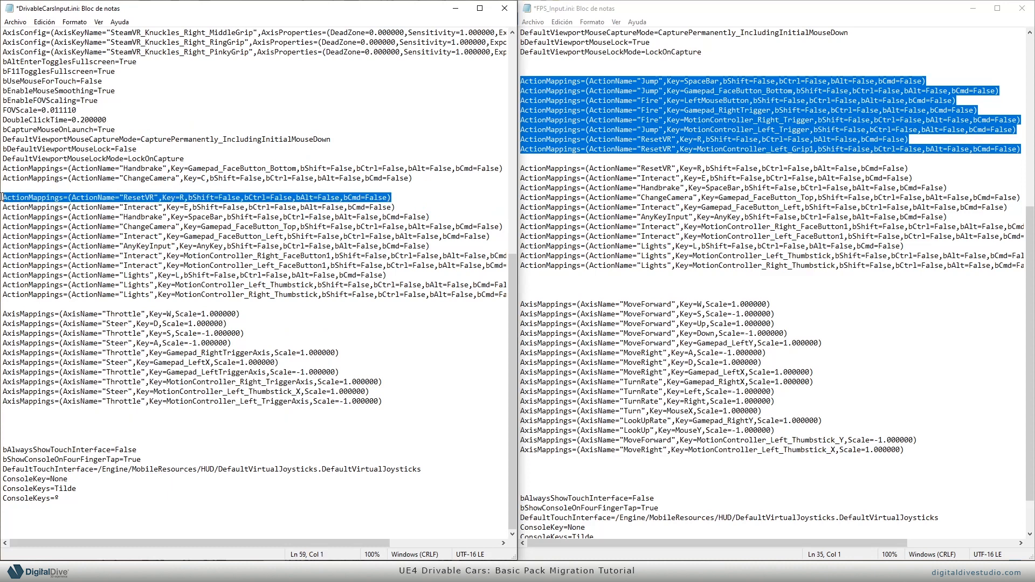
key("Delete")
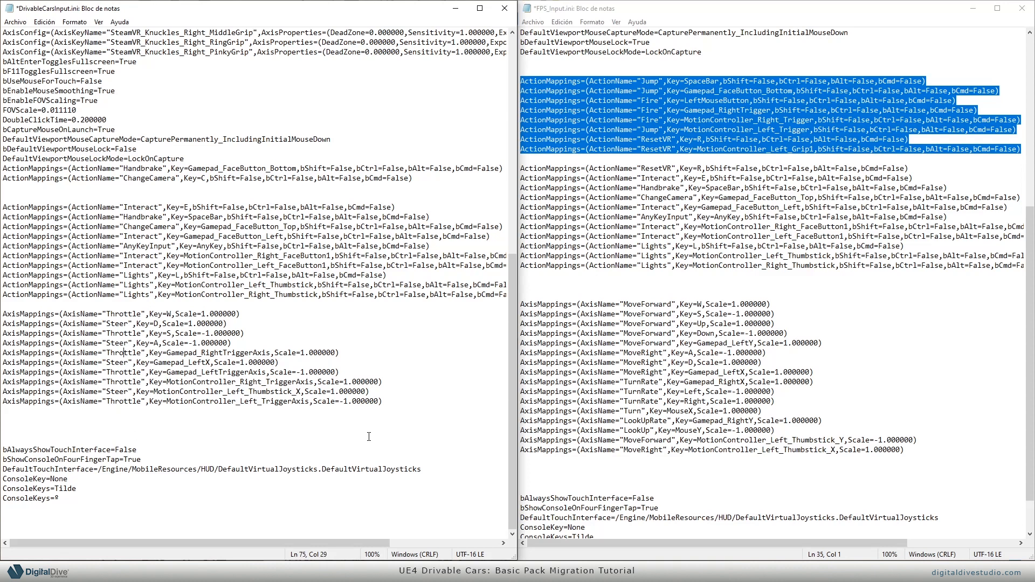
left_click_drag(395, 403, 4, 315)
key("ctrl+c")
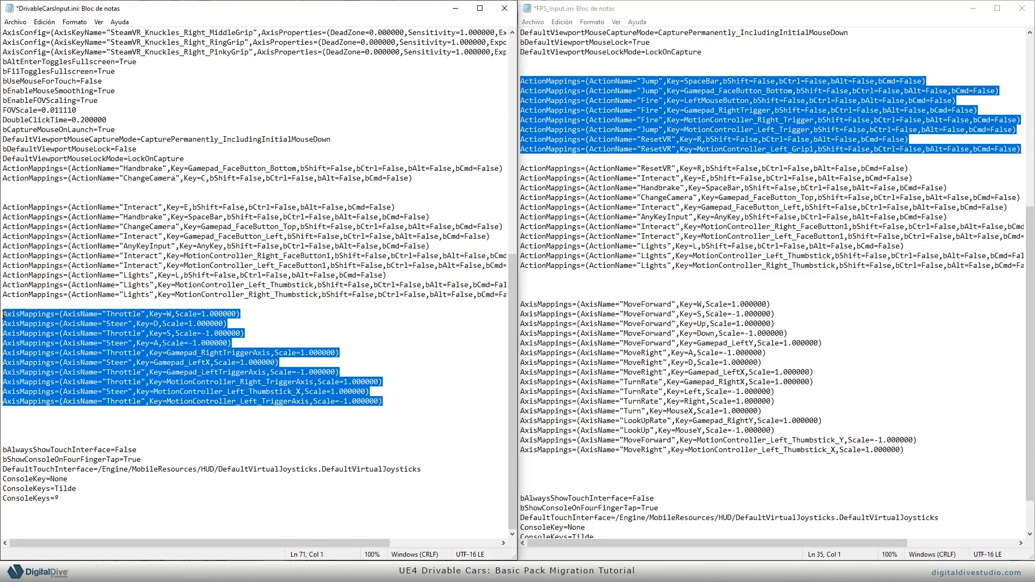
scroll(642, 442, "down", 2)
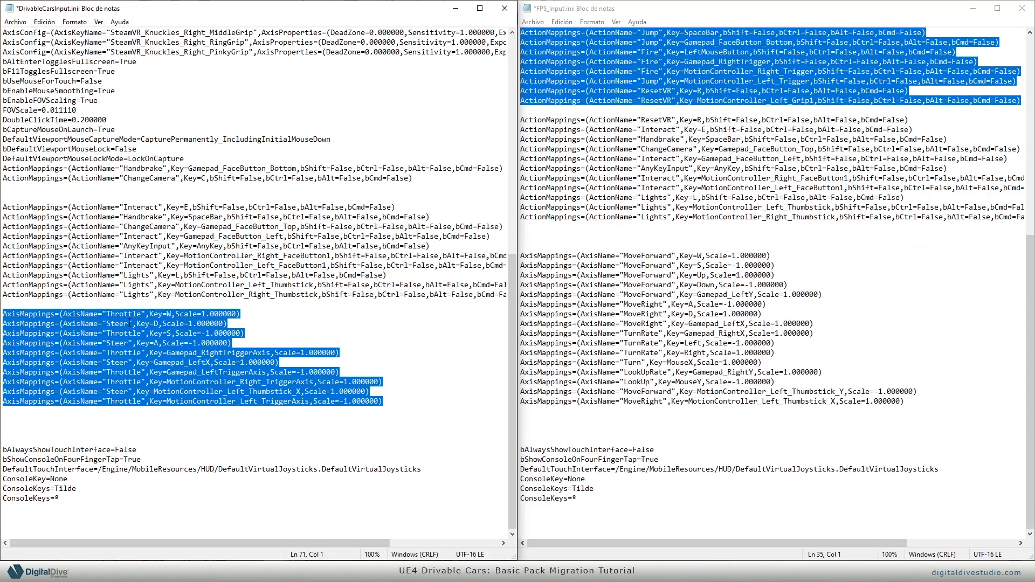
left_click(565, 419)
key("ctrl+v")
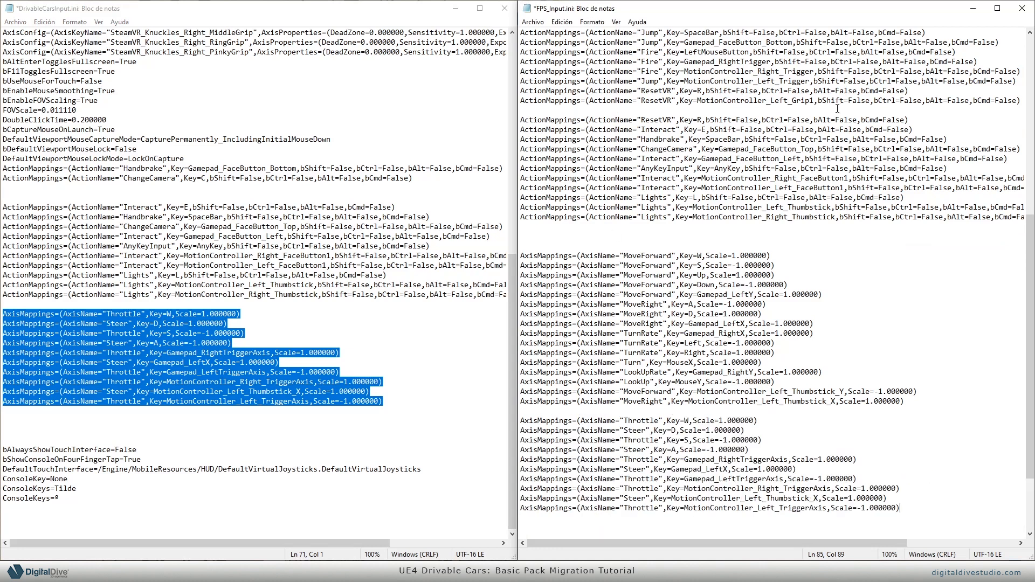
Step: Delete the duplicate ResetVR R action mapping from the entries pasted into FPS_Input.ini
left_click_drag(916, 116, 450, 115)
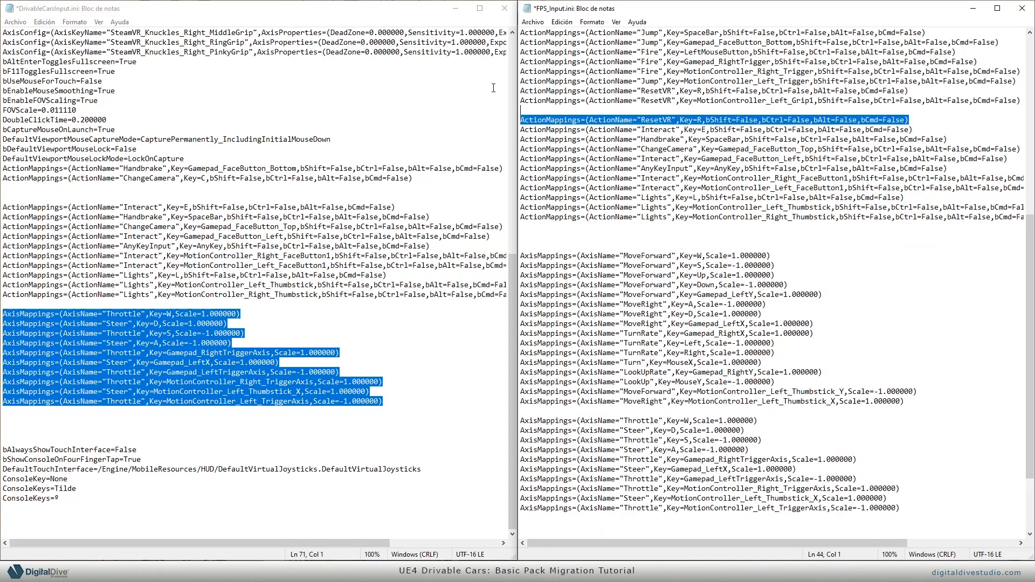
key("Delete")
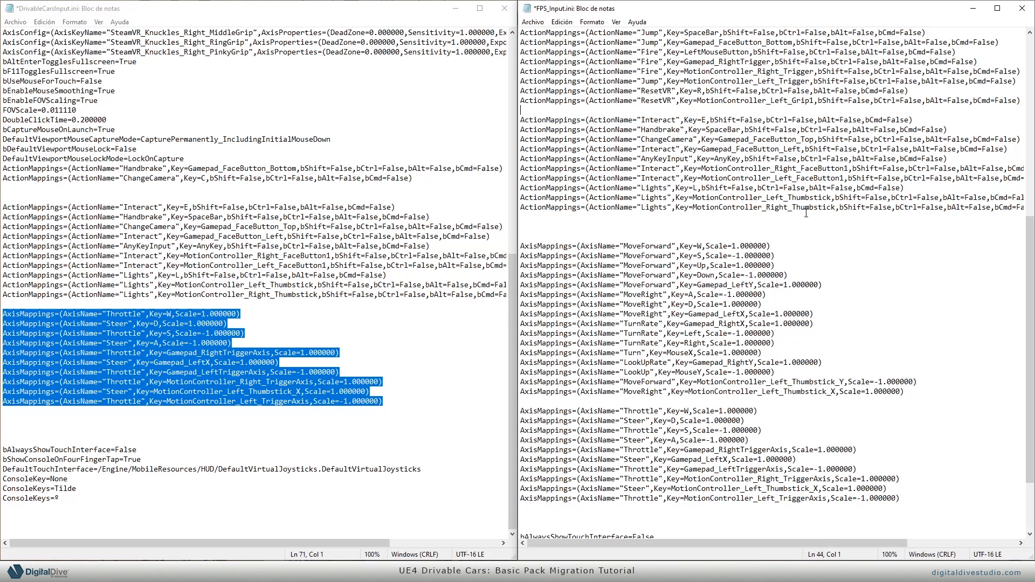
Step: Save the merged input mappings in FPS_Input.ini
scroll(805, 213, "up", 11)
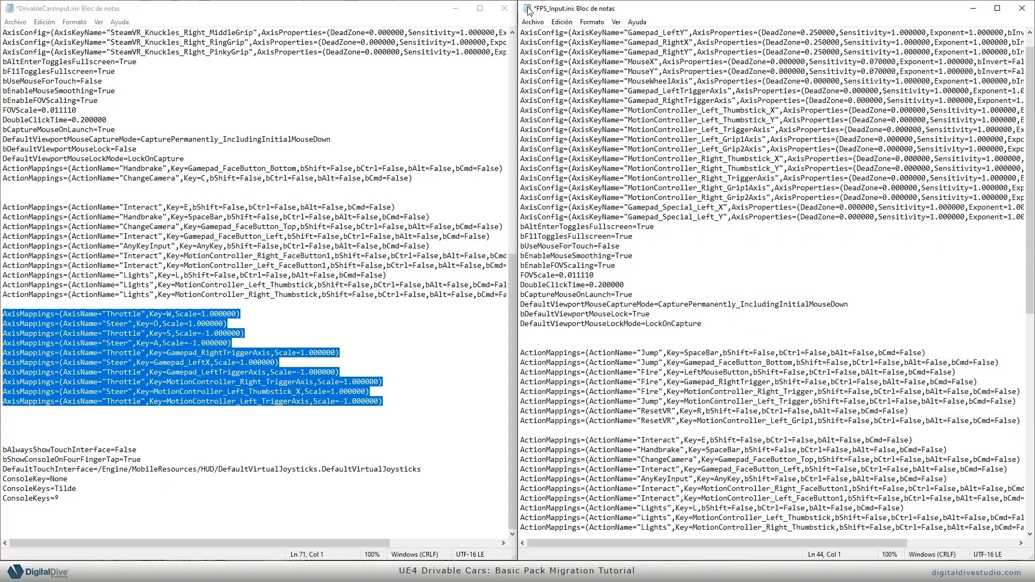
left_click(533, 21)
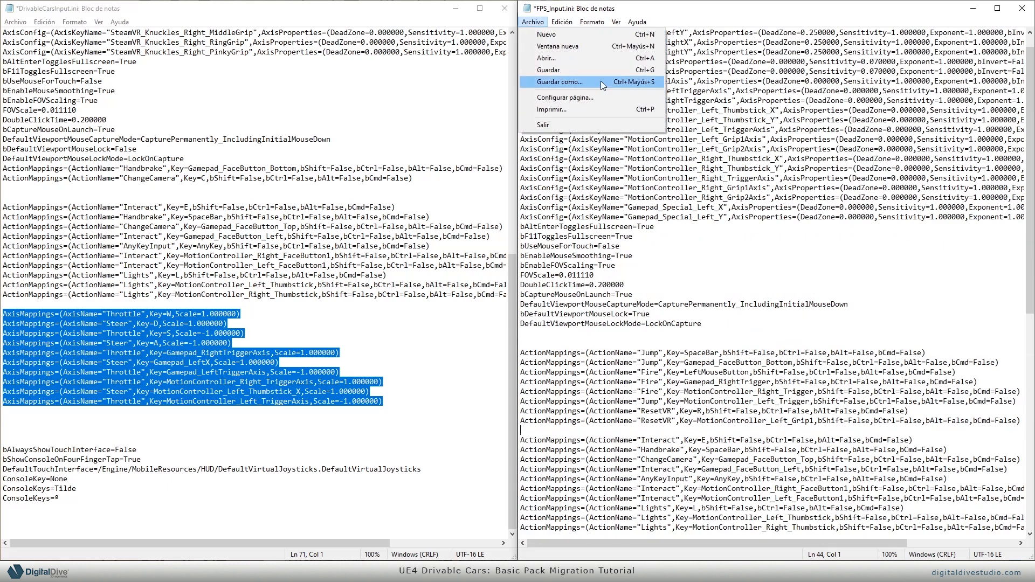
left_click(584, 67)
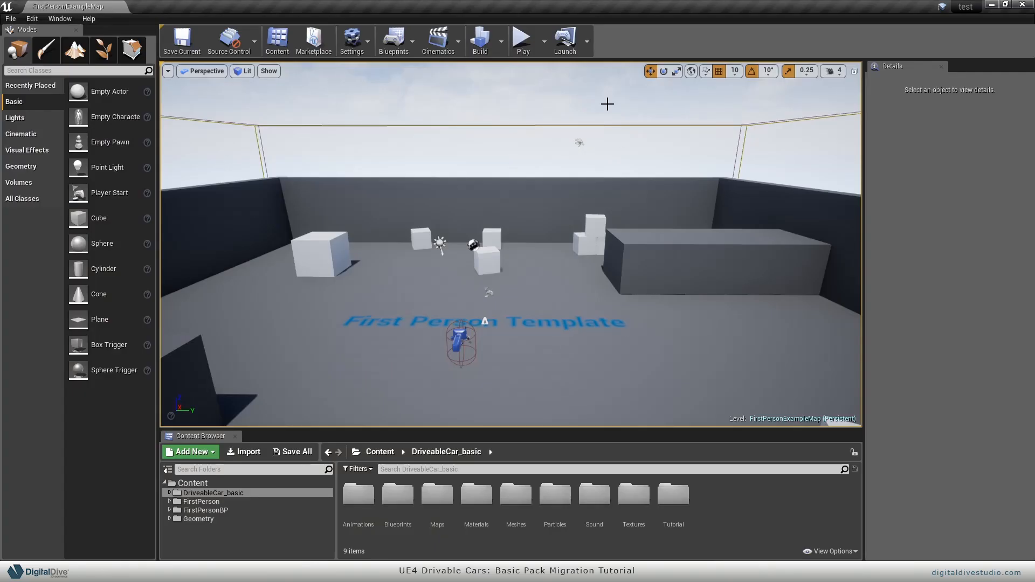
Step: Import the merged FPS_Input.ini from the test project's backUp folder into the project's Engine Input settings
right_click_drag(469, 230, 493, 253)
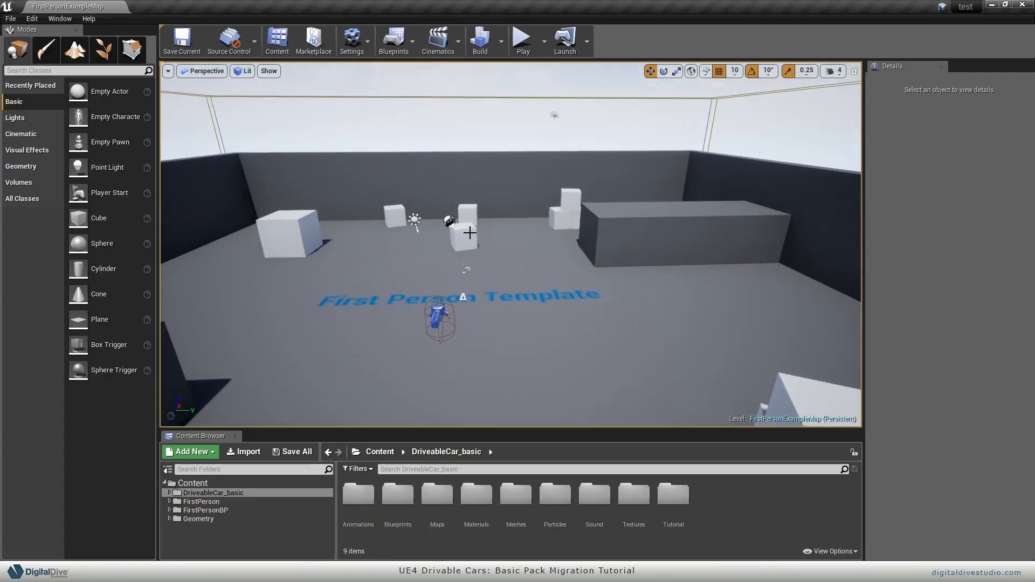
left_click(32, 18)
left_click(72, 167)
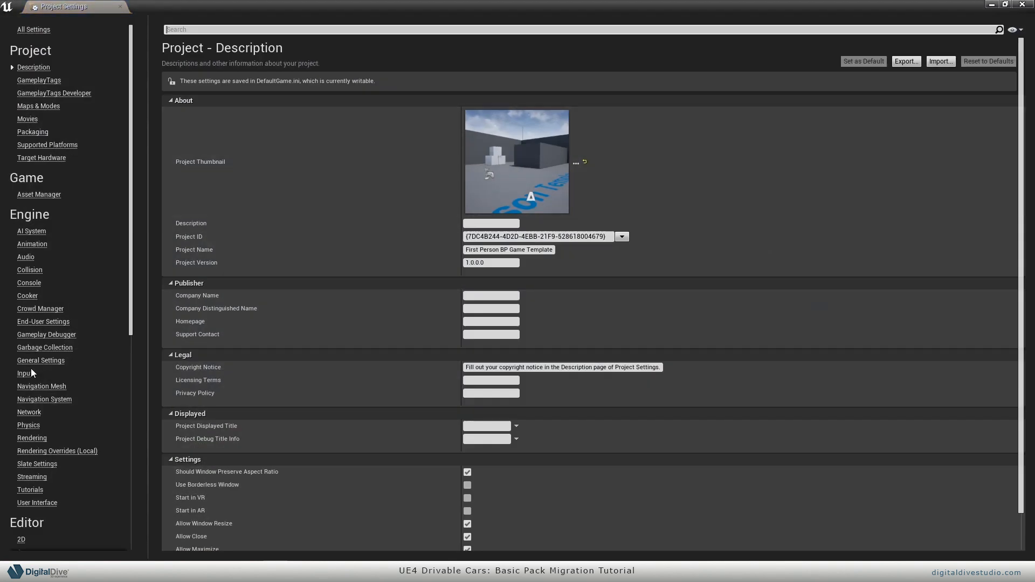
left_click(25, 373)
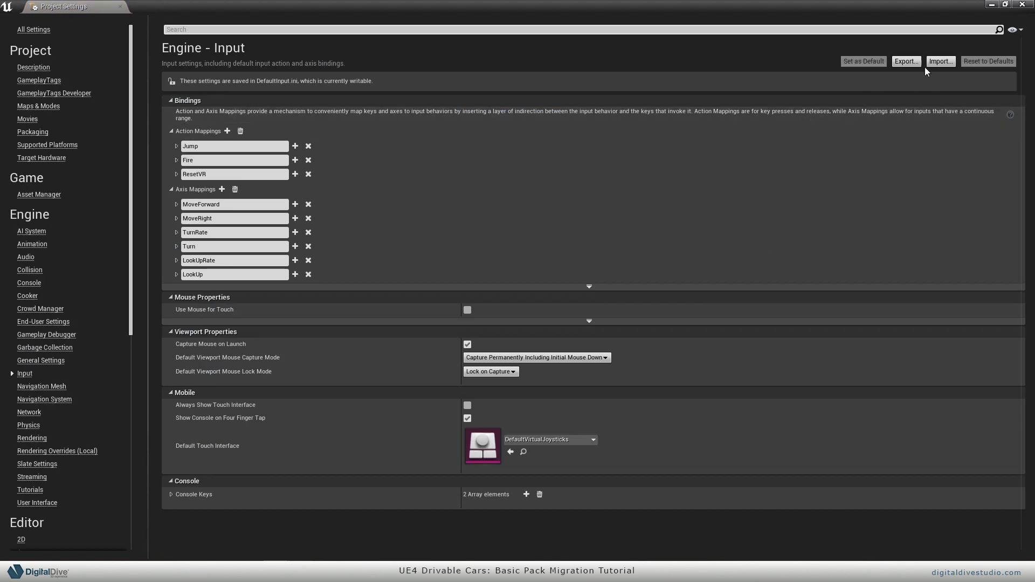
left_click(940, 62)
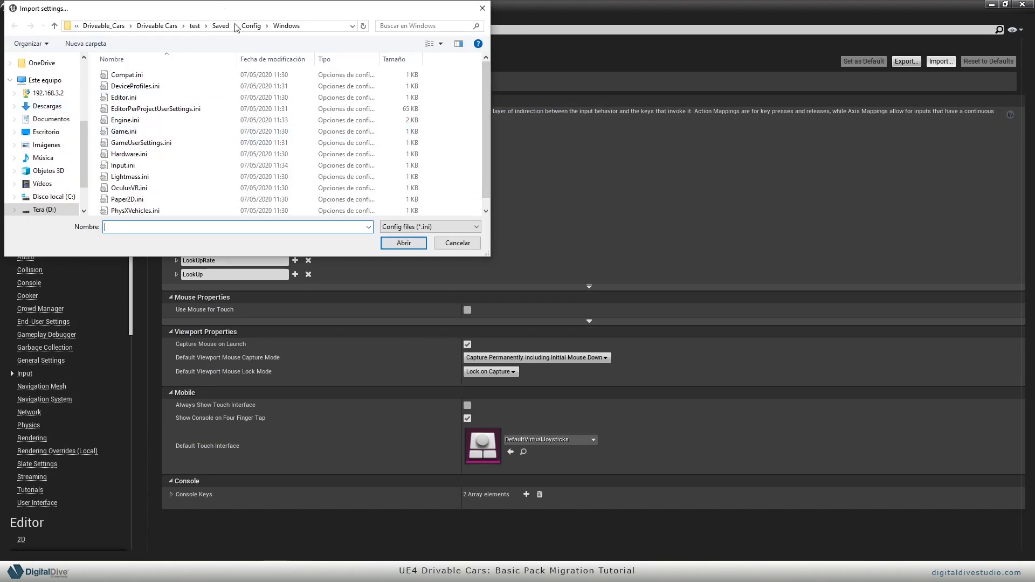
left_click(162, 25)
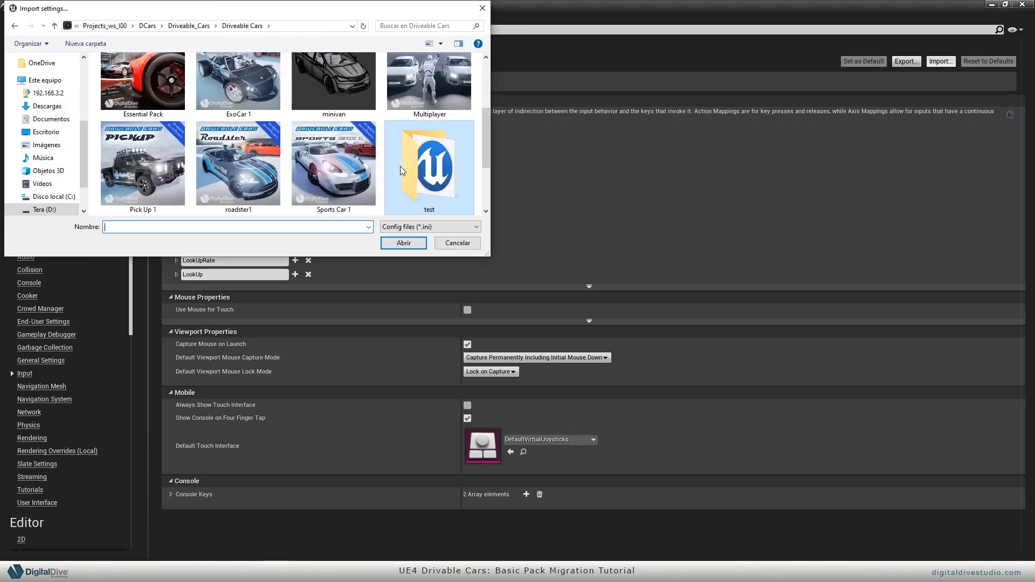
scroll(400, 166, "down", 2)
double_click(426, 98)
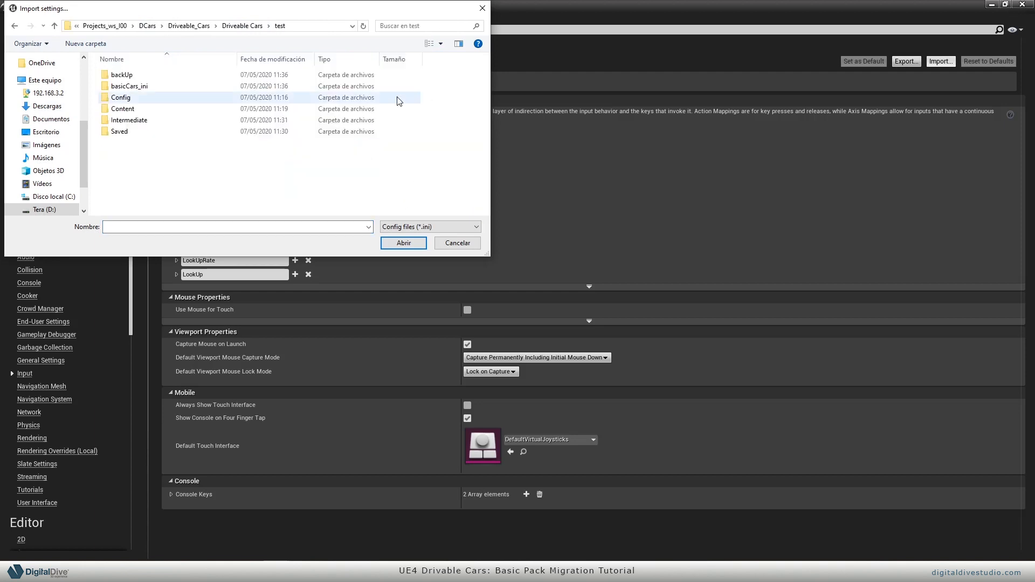
double_click(174, 75)
double_click(177, 76)
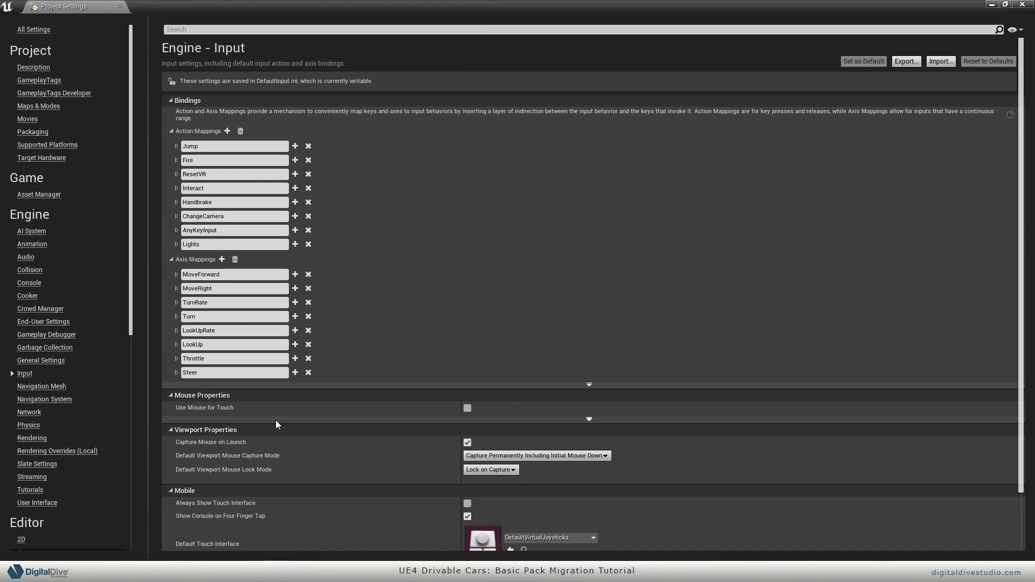
Step: Close the project settings and the editor, and reopen the project from test.uproject
scroll(94, 401, "down", 4)
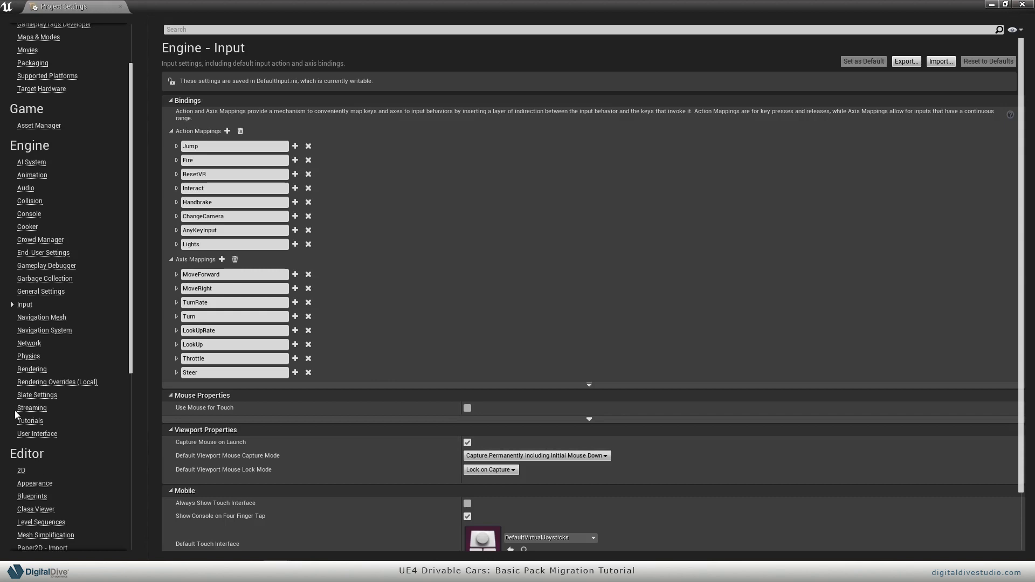
left_click(1022, 4)
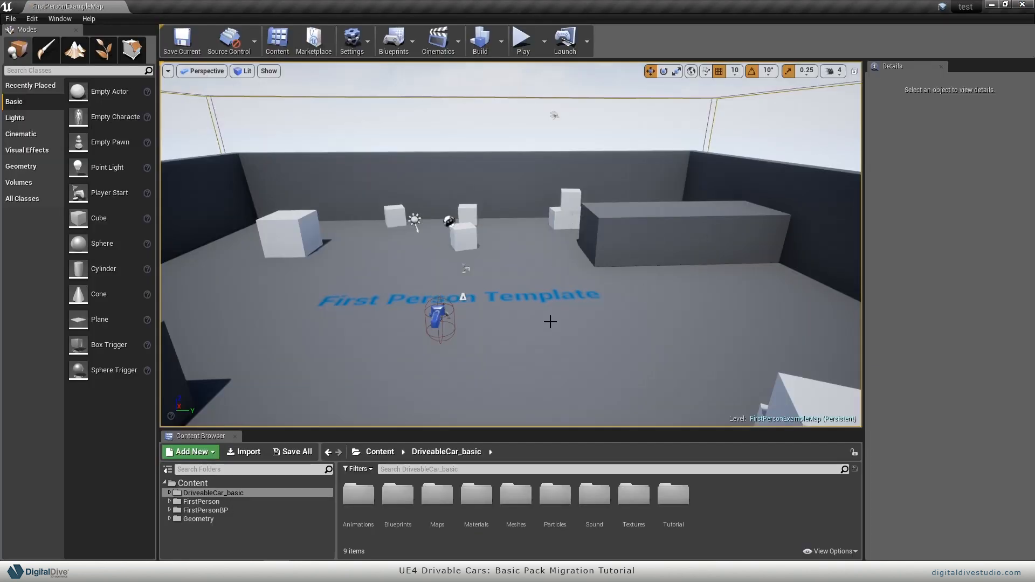
left_click(1022, 7)
double_click(921, 238)
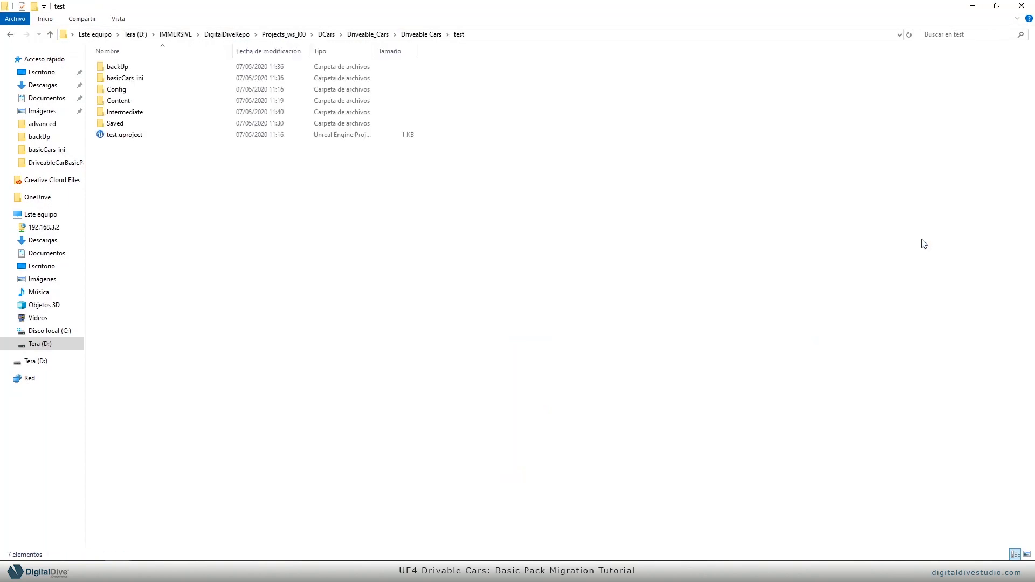
double_click(171, 135)
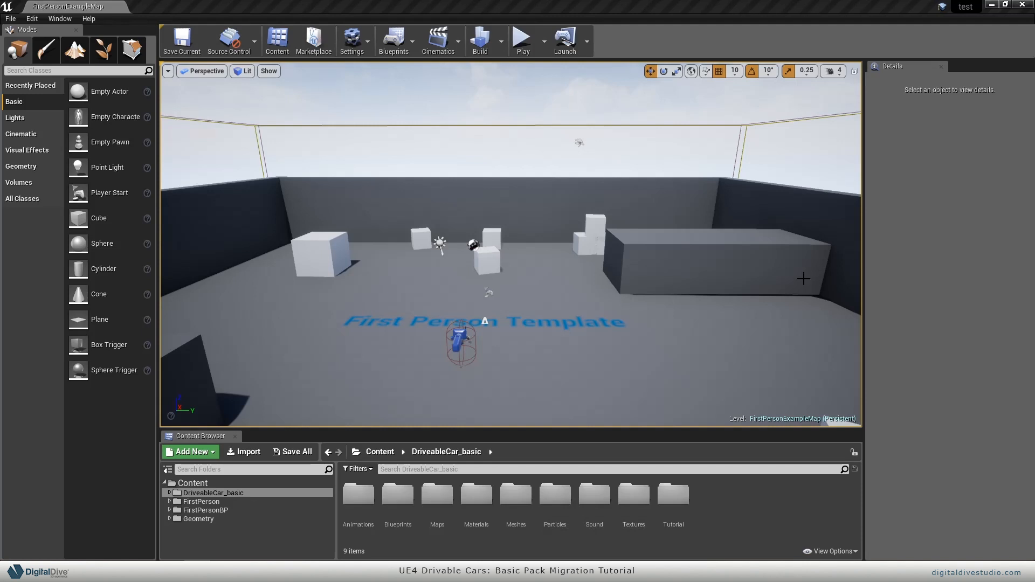
Step: Play the level to test walking and firing with the first-person character, and stop the session
right_click_drag(566, 243, 638, 212)
key("w")
key("a")
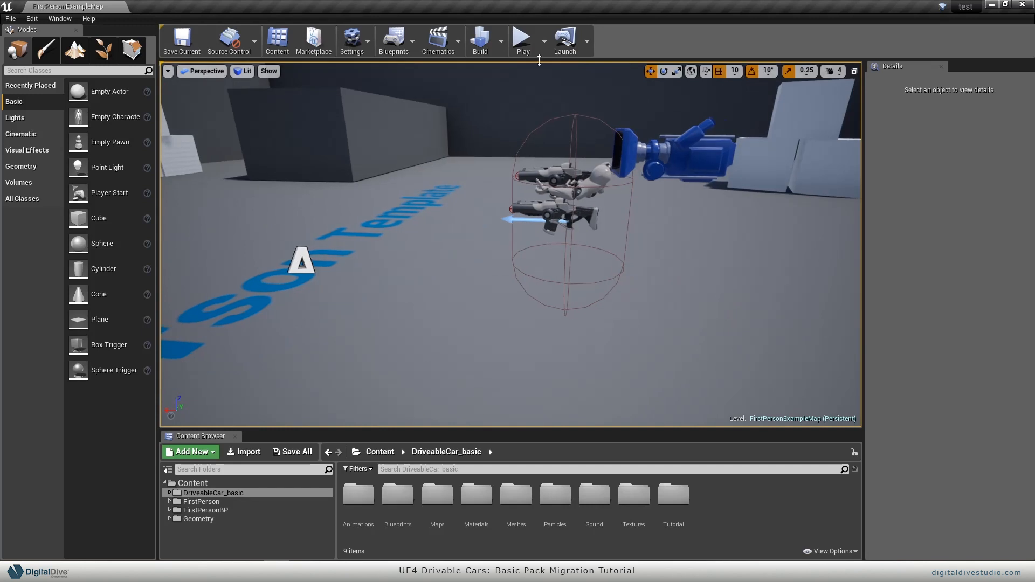
left_click(526, 41)
left_click(515, 259)
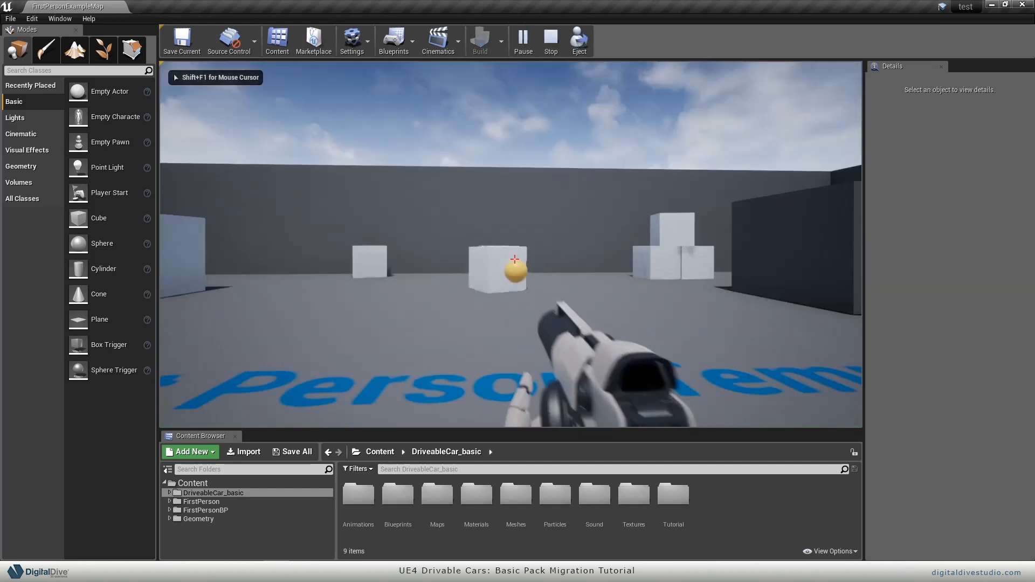
key("w")
left_click(514, 259)
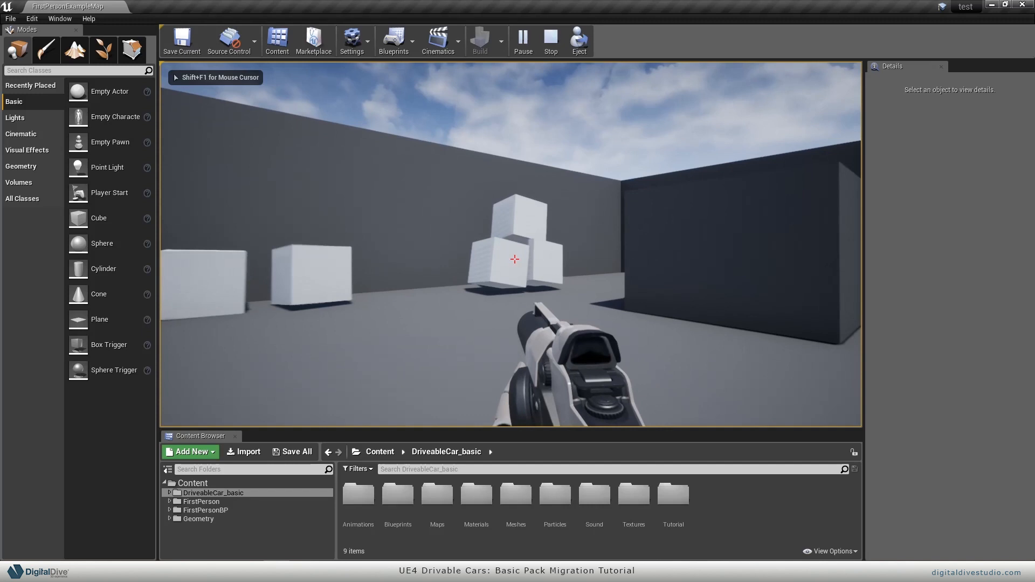
left_click(515, 259)
key("Escape")
Step: Place Sedane_BP_child from DriveableCar_basic/Blueprints/Vehicles on the floor beside the First Person Template text
right_click_drag(605, 191, 650, 214)
key("s")
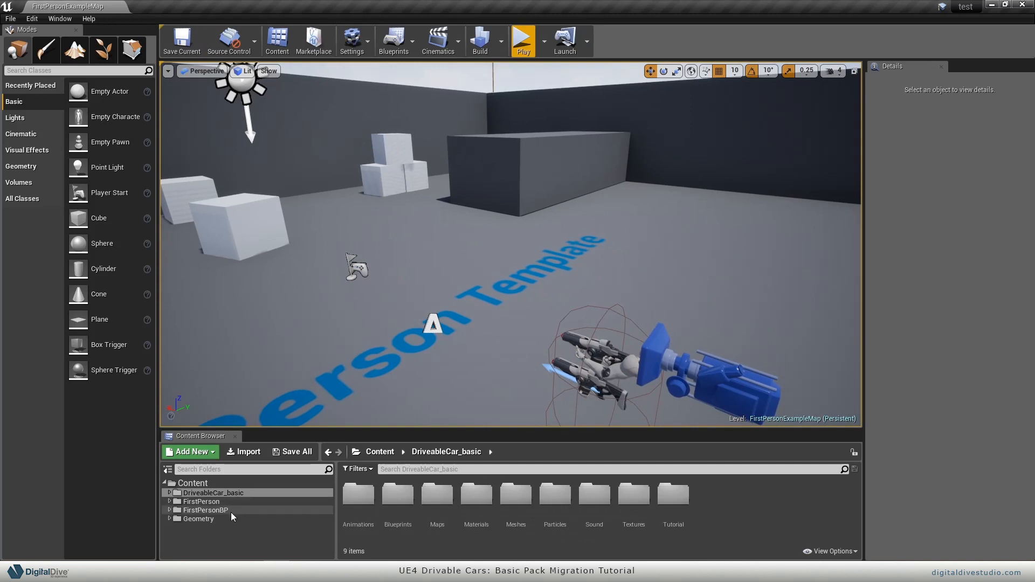
double_click(233, 492)
scroll(237, 496, "down", 2)
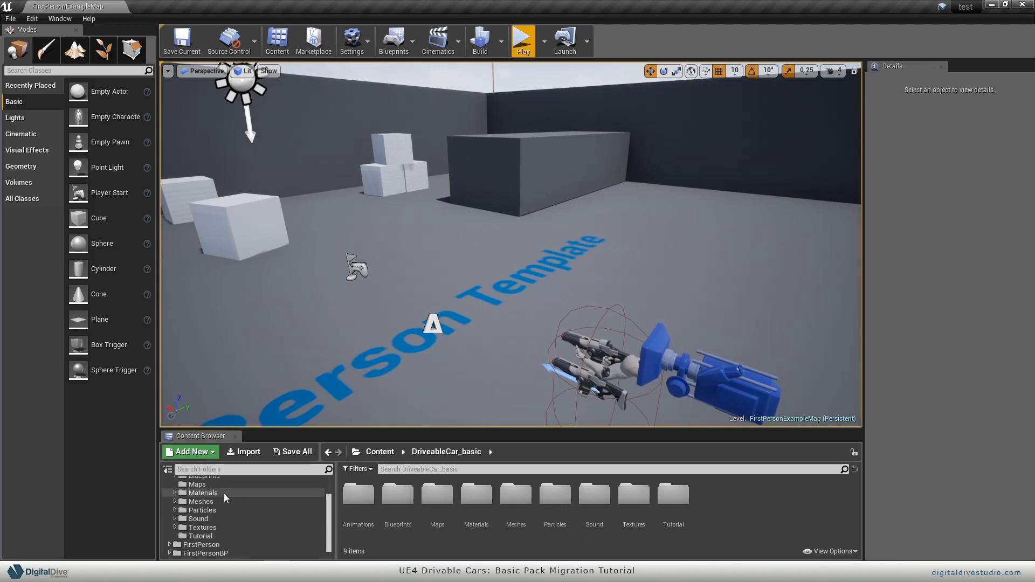
scroll(235, 523, "up", 2)
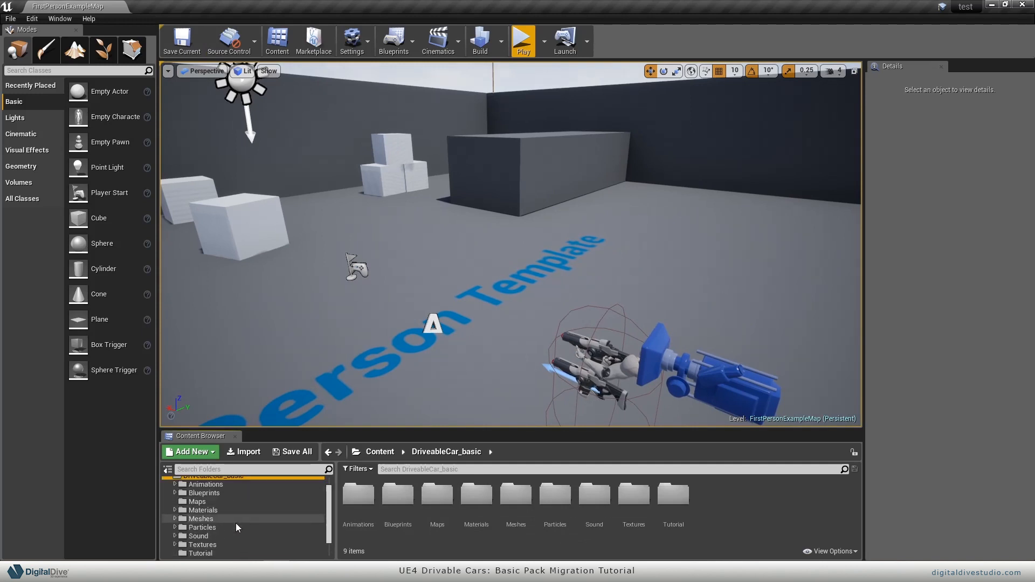
double_click(226, 495)
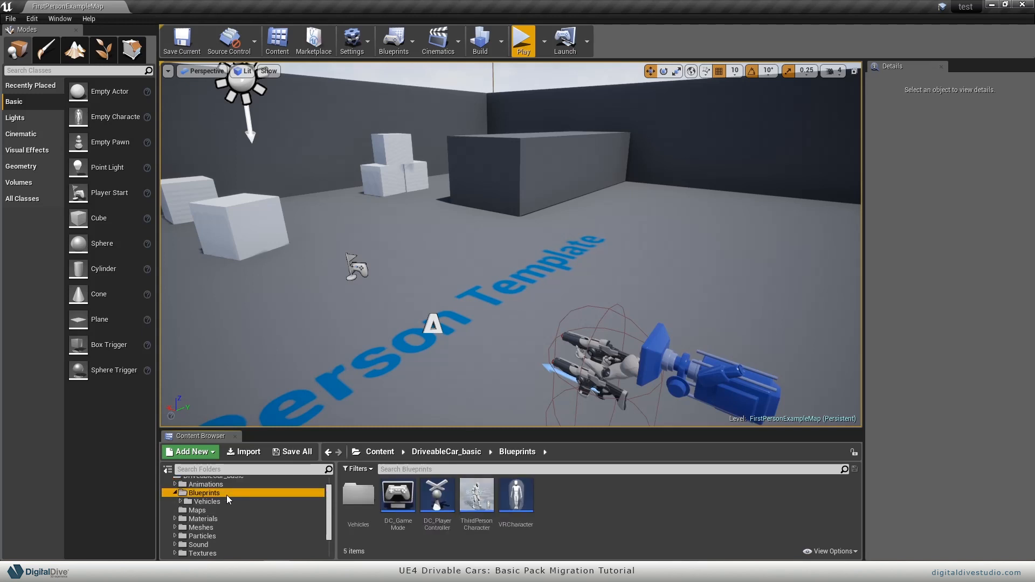
left_click(344, 498)
double_click(359, 498)
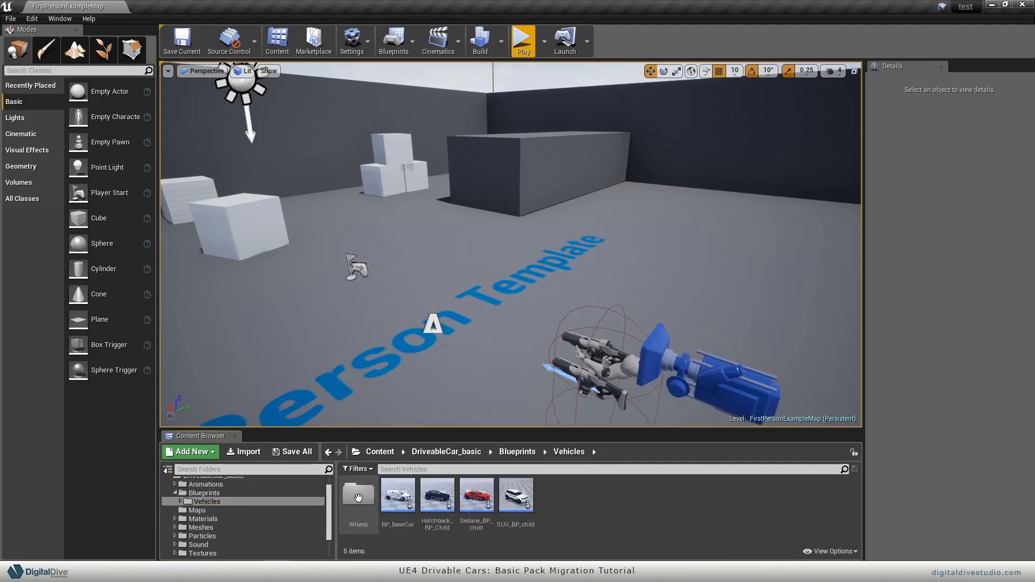
left_click(482, 512)
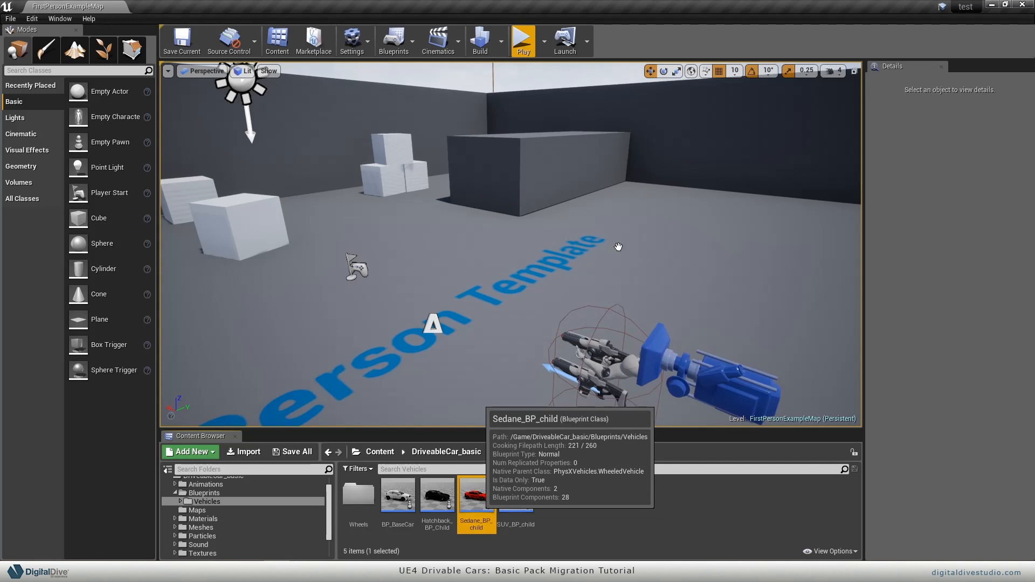
left_click_drag(661, 284, 661, 284)
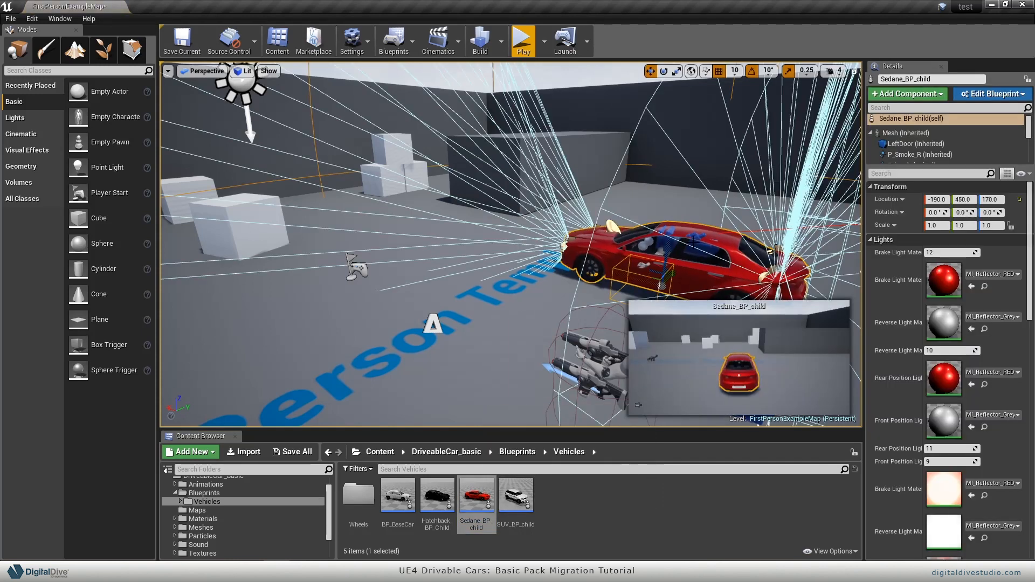
Step: Deselect the sedan and play the level, walking up to the car and back before stopping the session
right_click_drag(693, 242, 720, 263)
key("Escape")
left_click(541, 51)
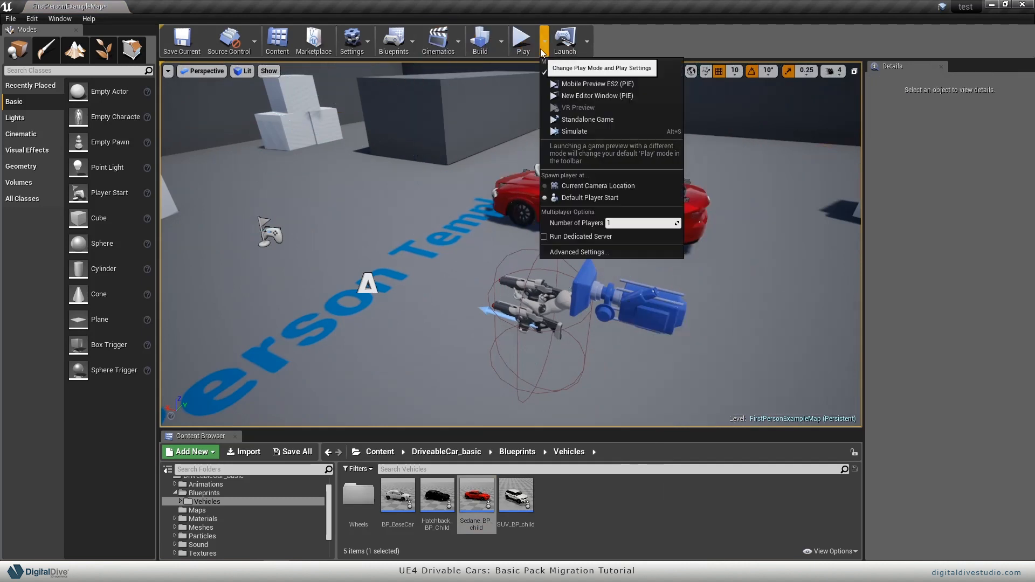
left_click(521, 40)
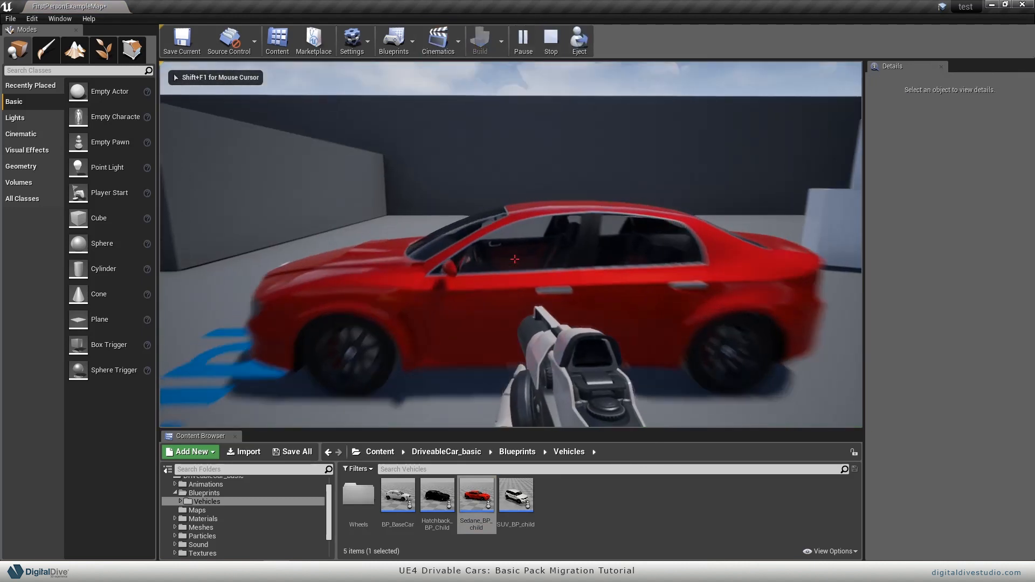
key("w")
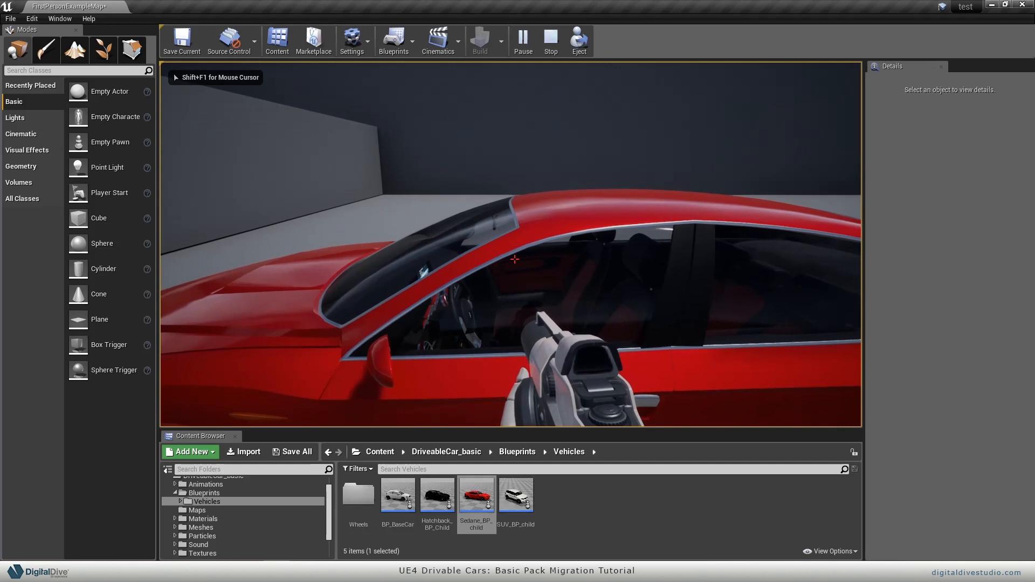
key("s")
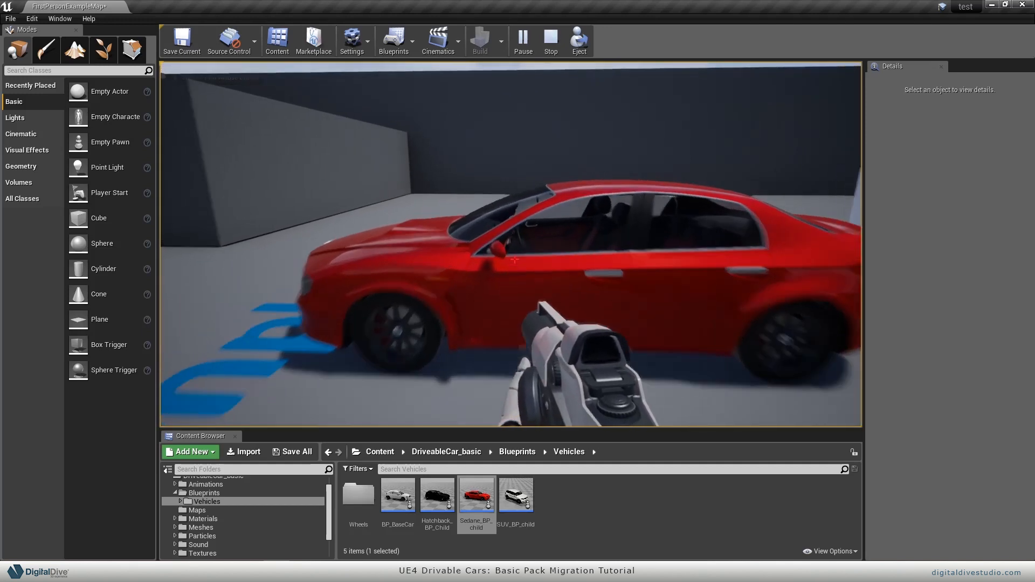
key("w")
key("s")
key("Escape")
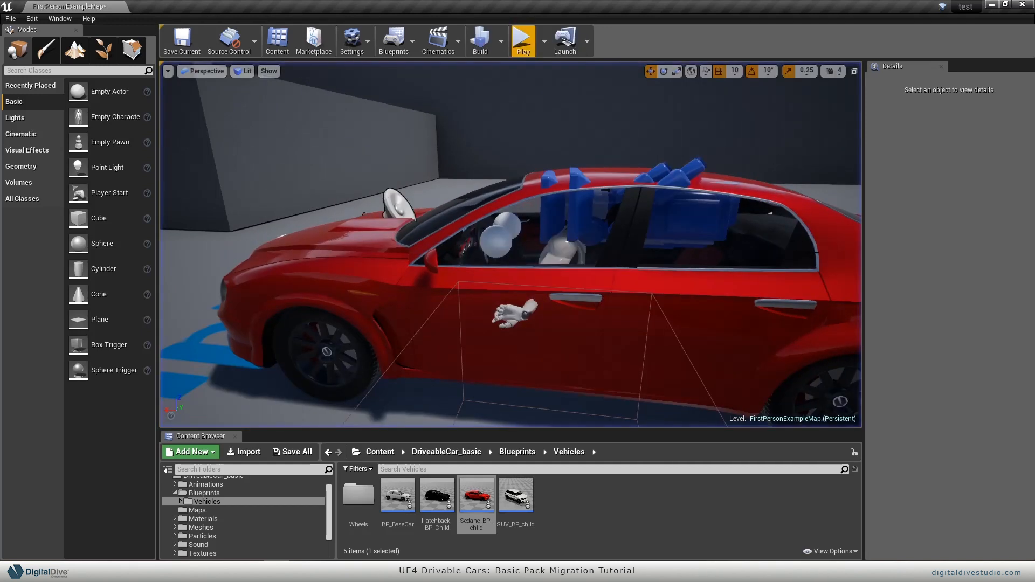
Step: Examine the DC_GameMode, DC_PlayerController and ThirdPersonCharacter assets in the DriveableCar_basic Blueprints folder
left_click(234, 493)
scroll(244, 488, "up", 1)
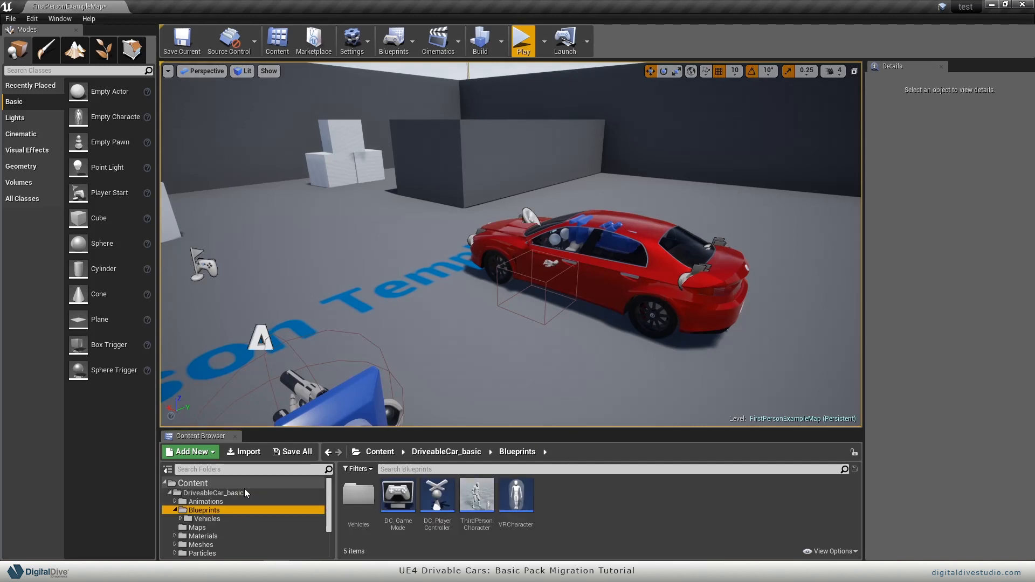
left_click(237, 500)
left_click(248, 494)
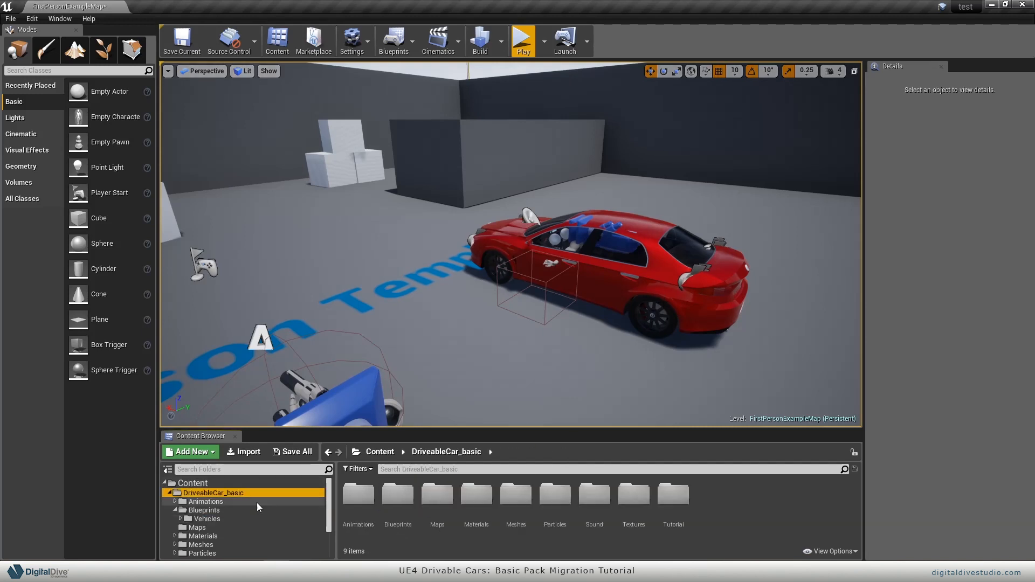
double_click(398, 495)
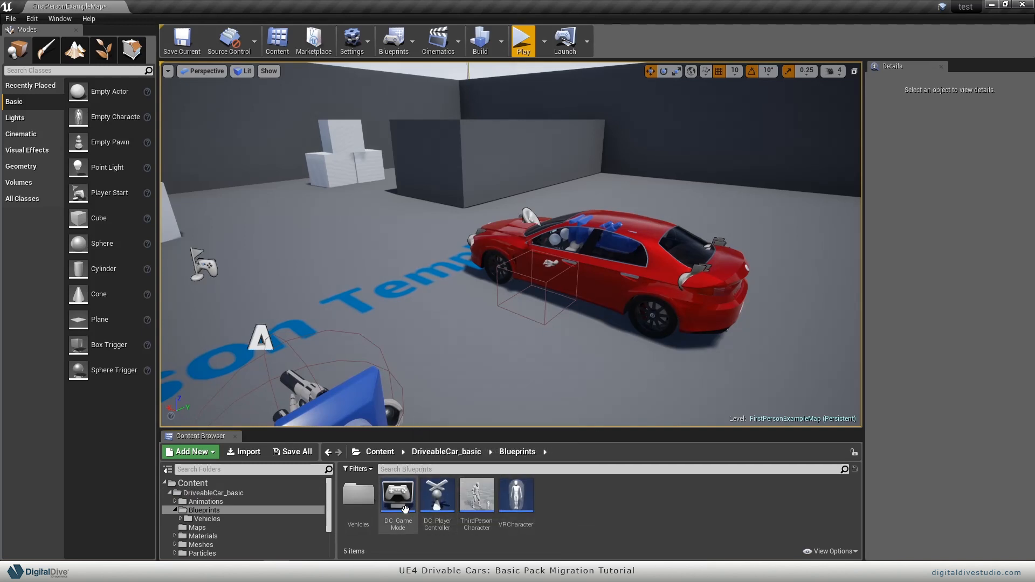
left_click(437, 499)
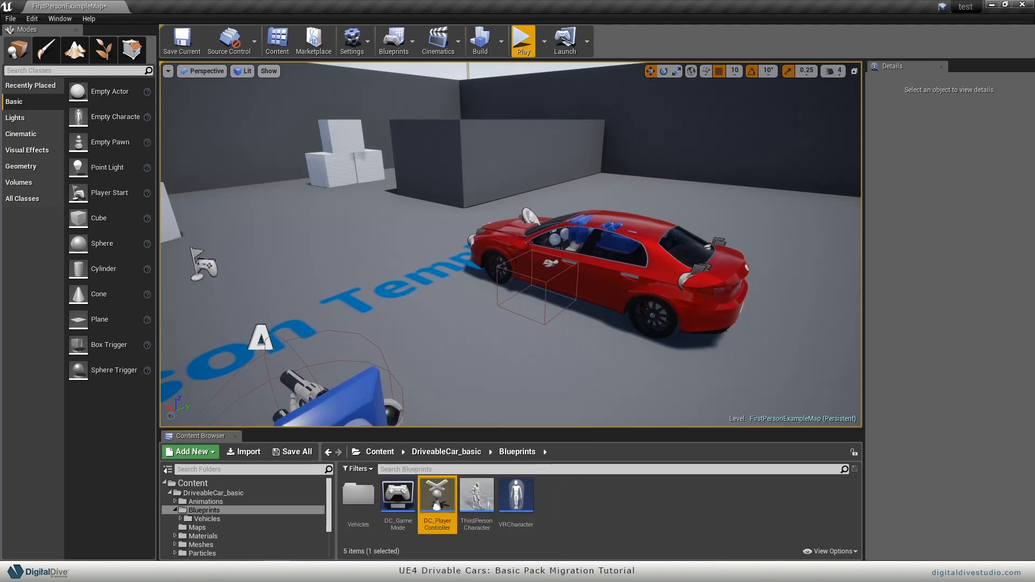
left_click(472, 502)
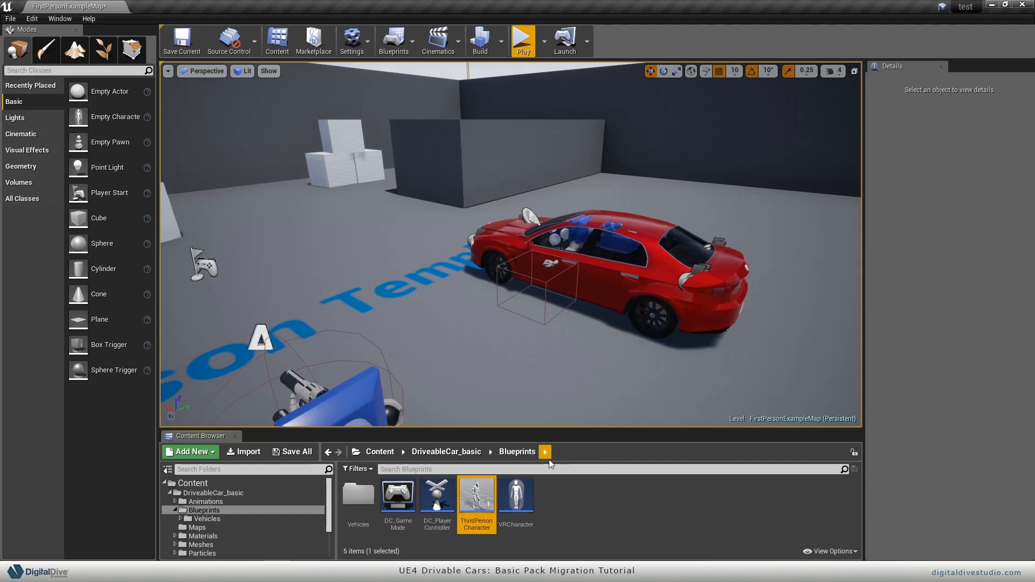
key("s")
right_click_drag(480, 327, 461, 350)
left_click(392, 492)
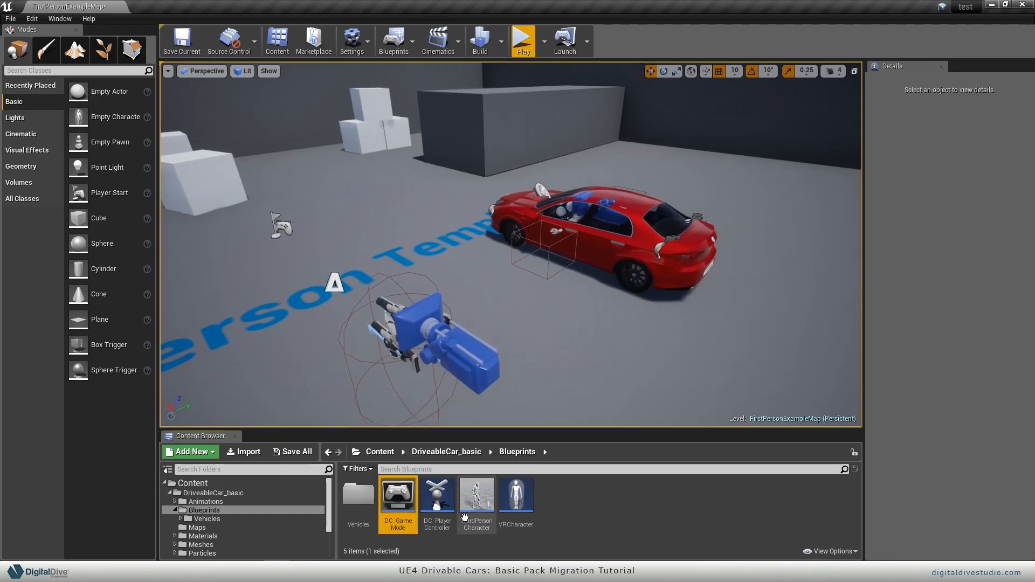
left_click(437, 499, "ctrl")
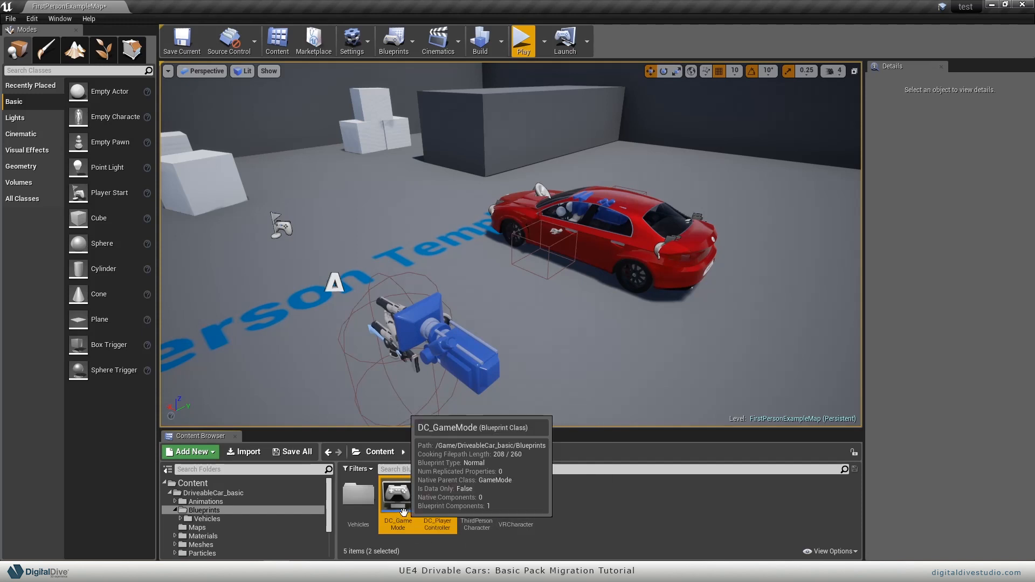
left_click(429, 498)
left_click_drag(430, 498, 432, 498)
left_click(692, 507)
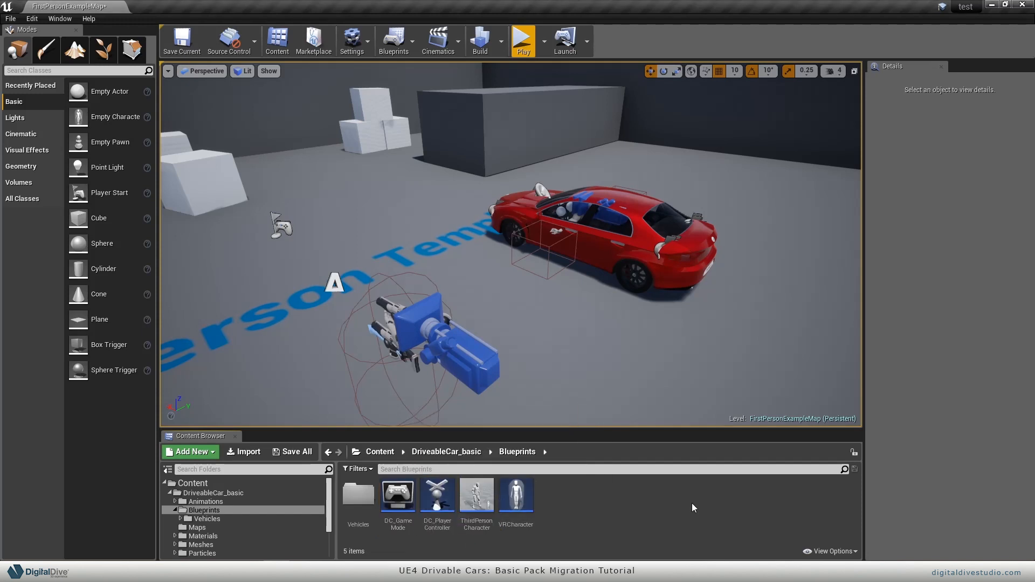
left_click(437, 495)
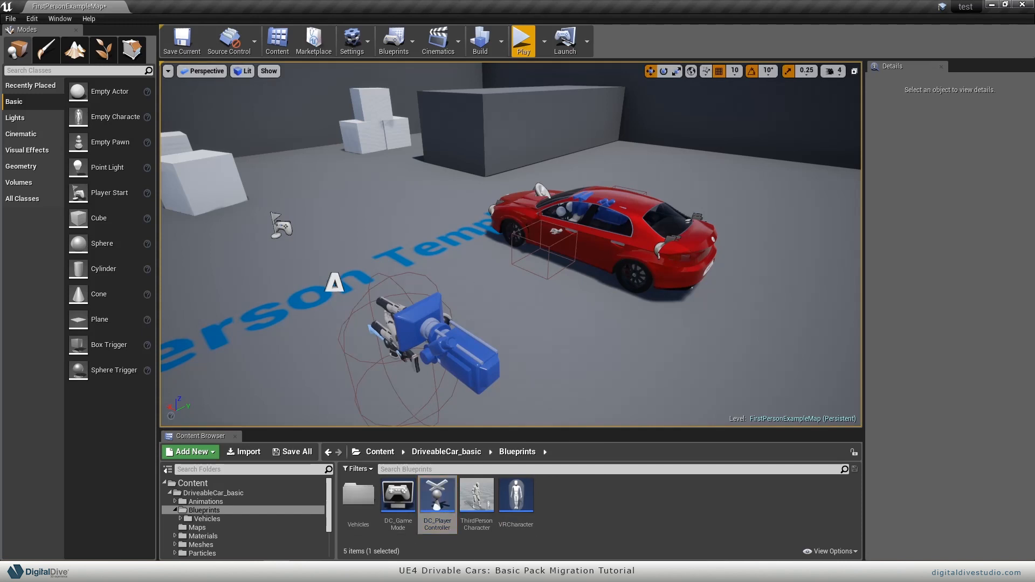
left_click_drag(475, 287, 306, 77)
left_click(398, 497)
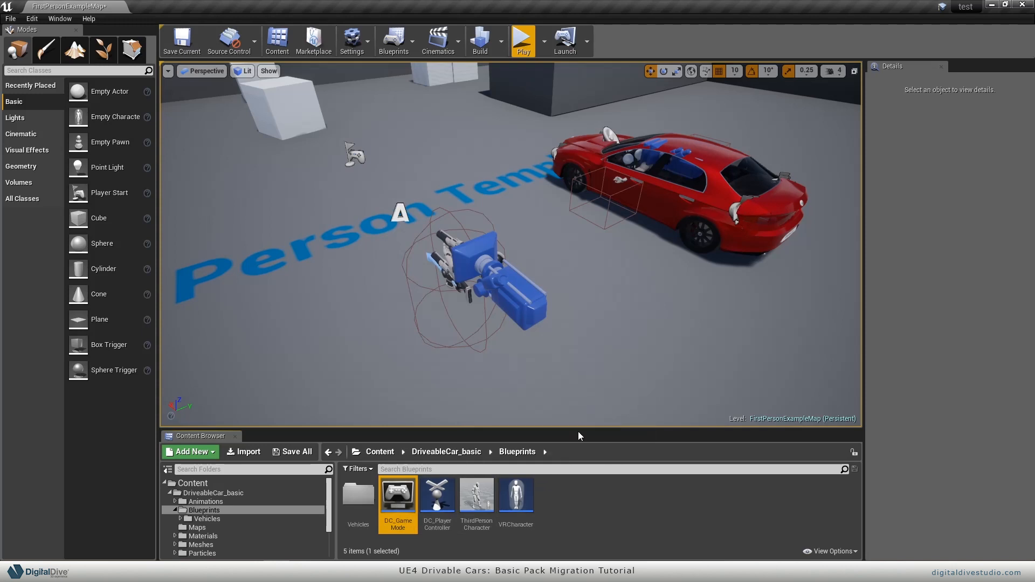
Step: Enlarge the Content Browser to reveal more of the folder tree, and select the DC_PlayerController asset
left_click_drag(583, 431, 587, 328)
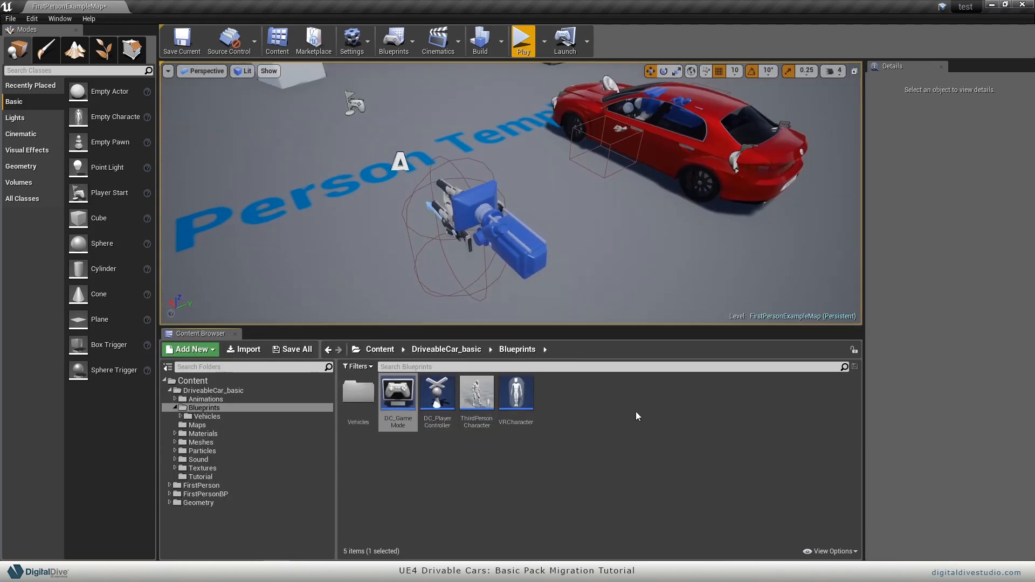
right_click_drag(652, 265, 695, 240)
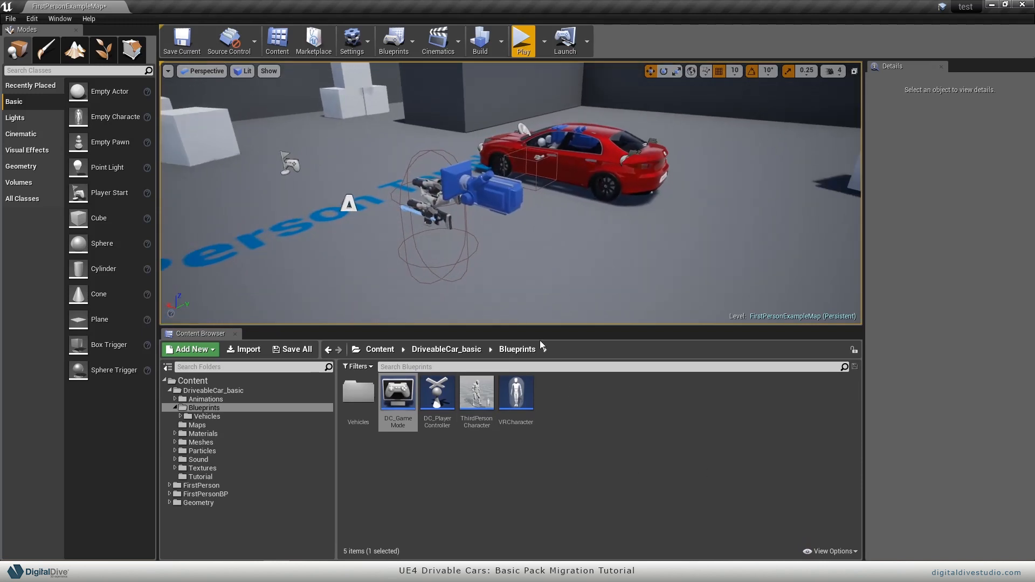
left_click_drag(612, 355, 611, 357)
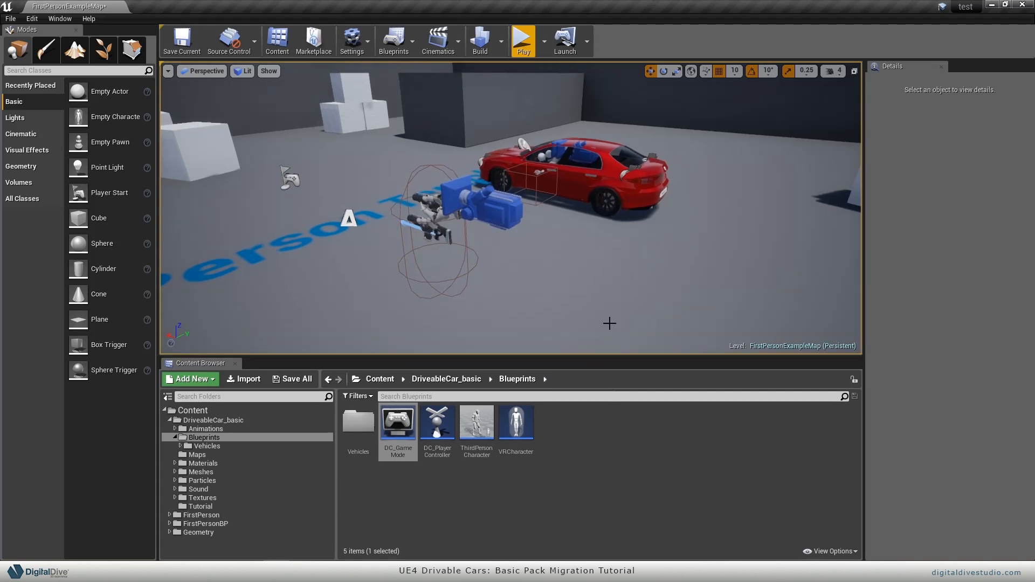
left_click(438, 432)
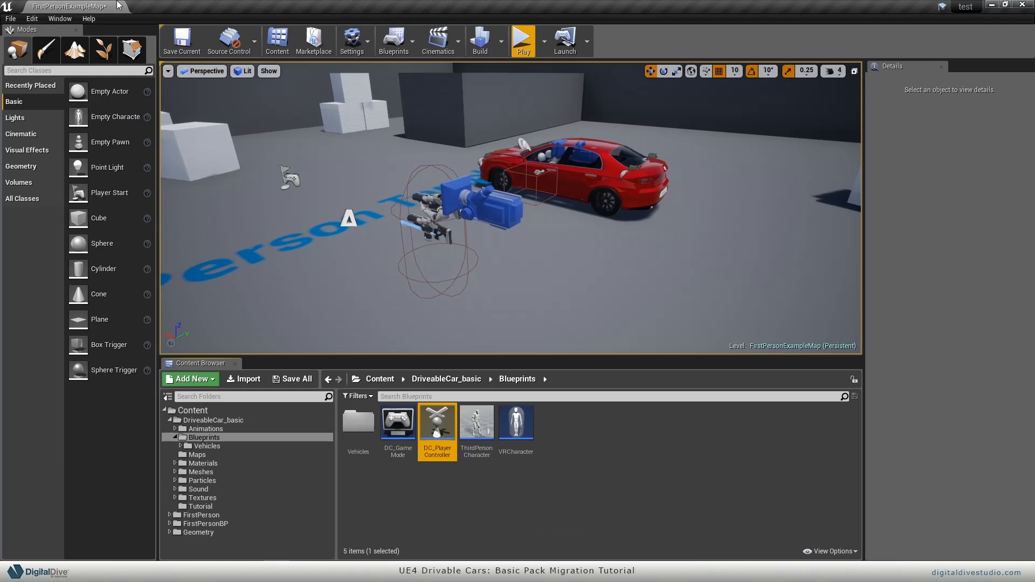
Step: Set the project's Default GameMode to DC_GameMode in the Maps & Modes project settings, with the Selected GameMode classes expanded
left_click(32, 18)
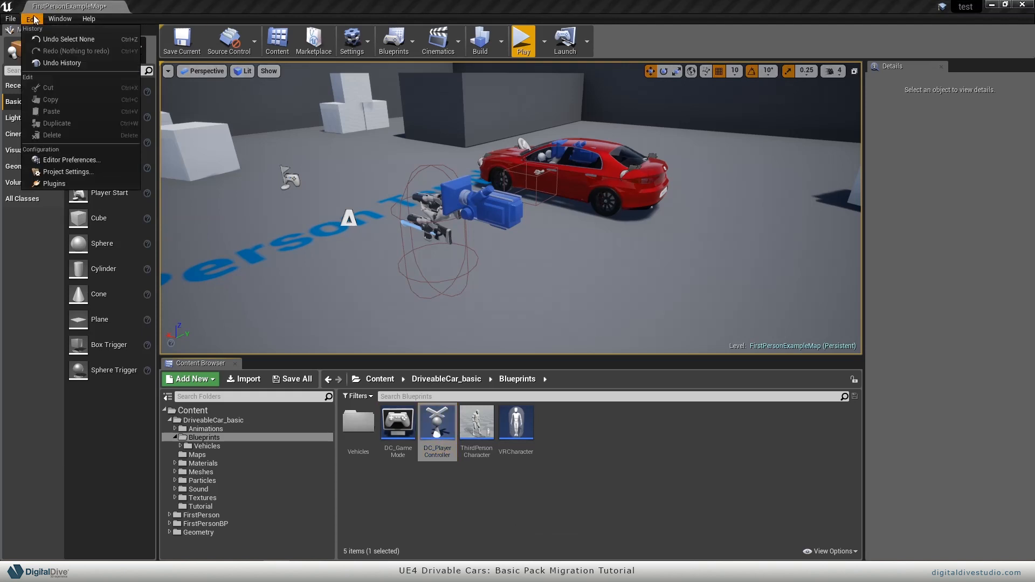
left_click(75, 171)
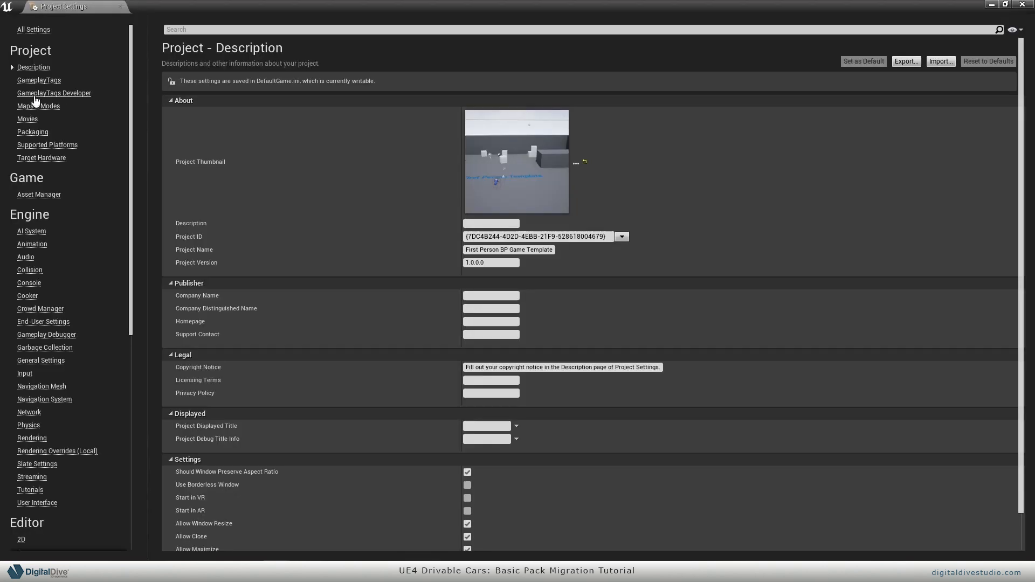
left_click(36, 108)
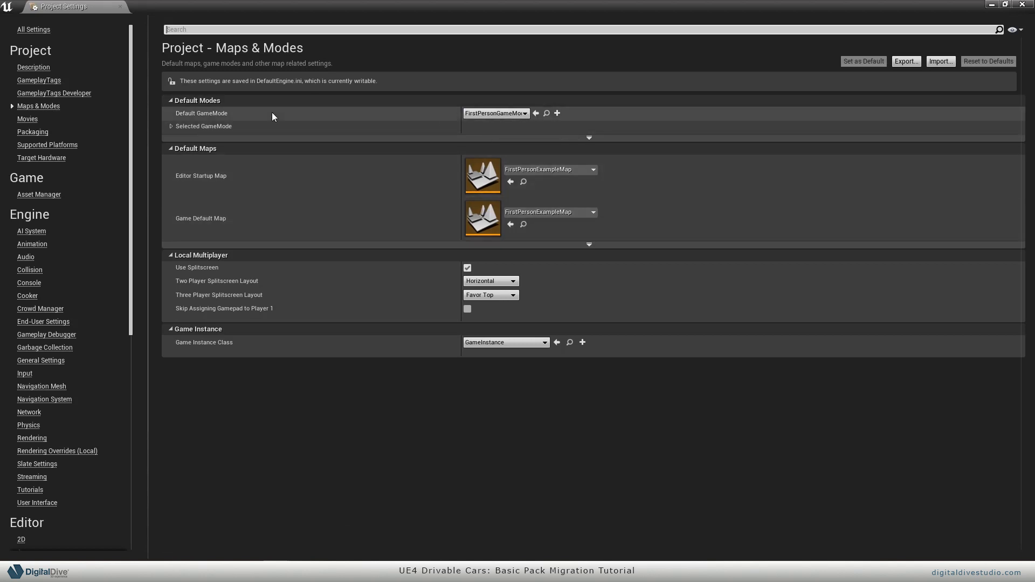
left_click(170, 126)
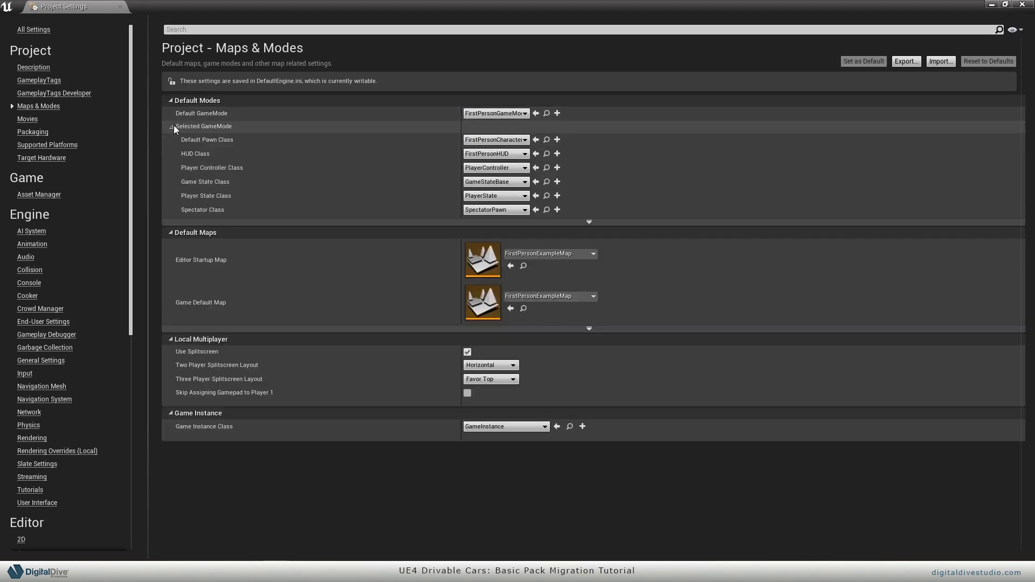
left_click(512, 113)
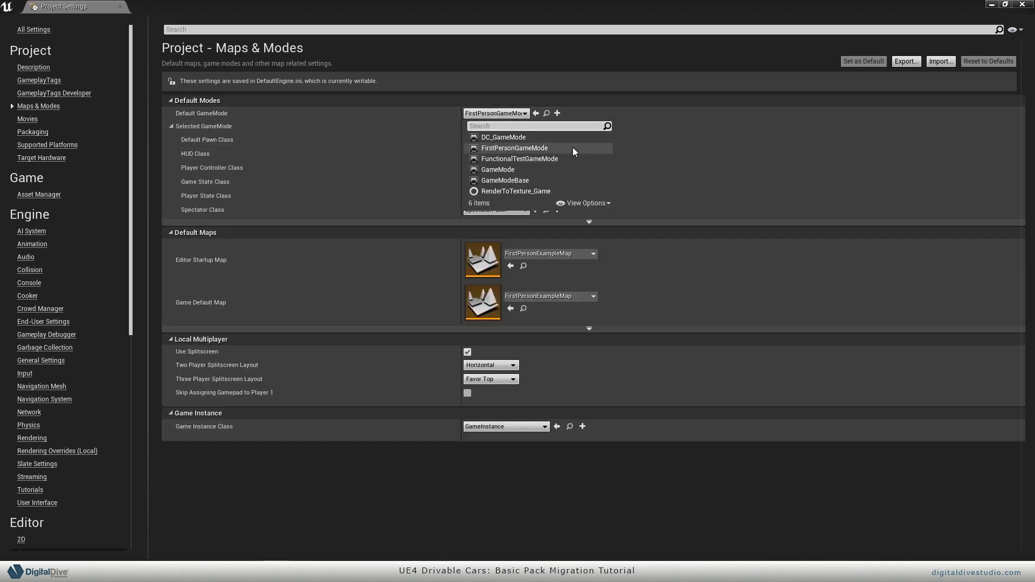
left_click(532, 137)
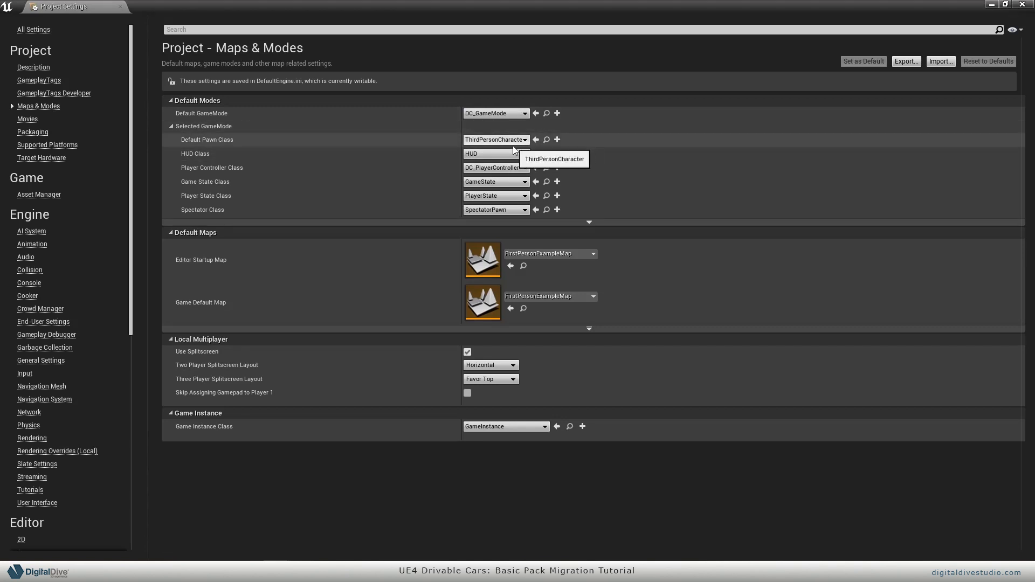
Step: Set the Default Pawn Class of the selected game mode to FirstPersonCharacter and close the project settings
left_click(504, 168)
left_click(504, 168)
left_click(490, 141)
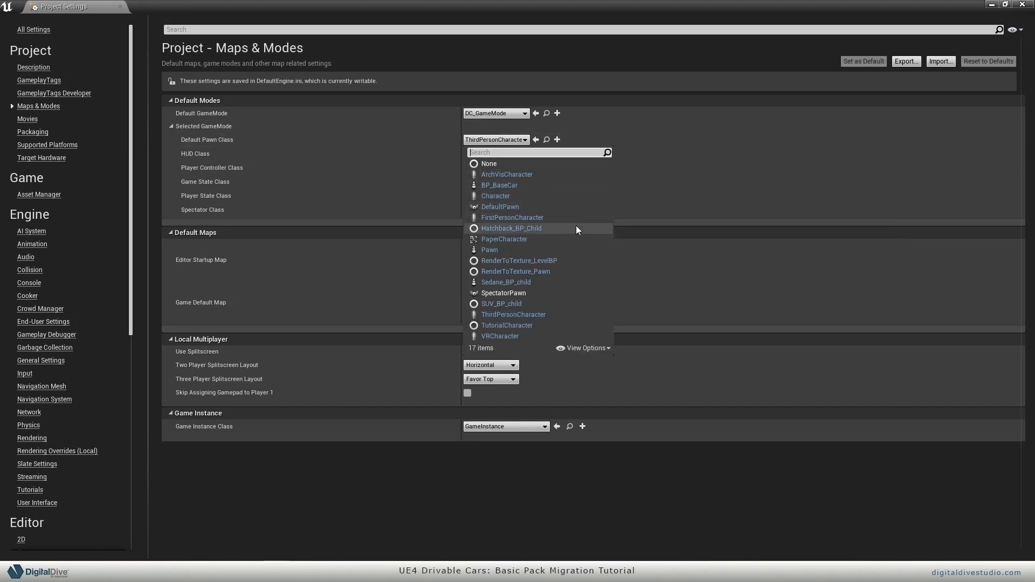
left_click(517, 217)
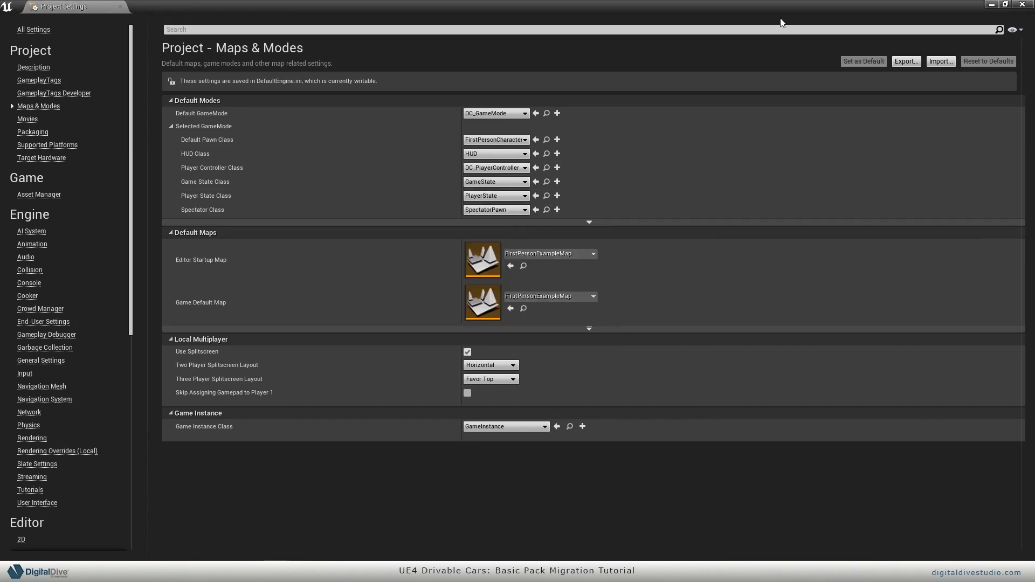
left_click(1022, 5)
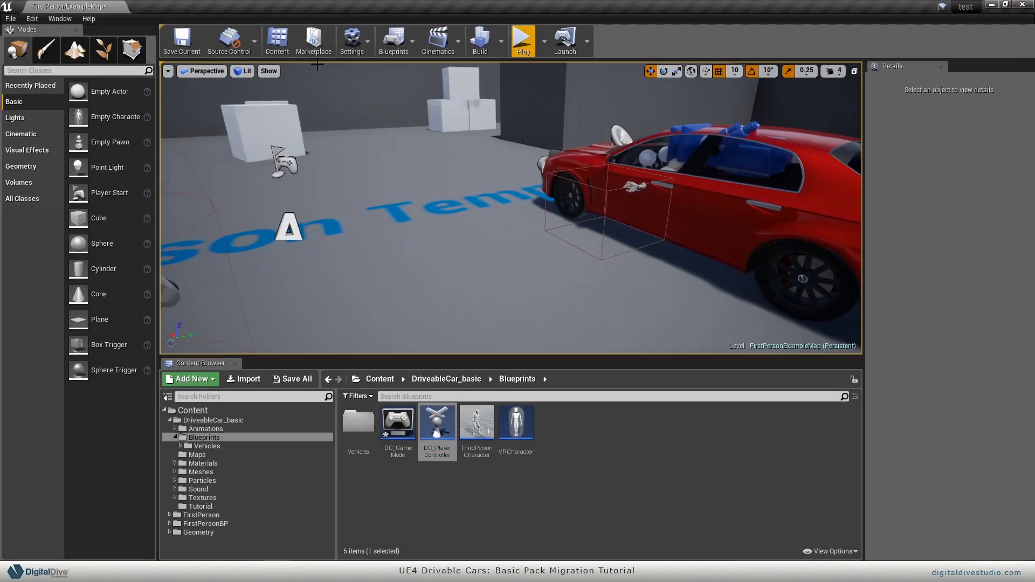
Step: Set the level's GameMode Override to DC_GameMode in the World Settings, checking its selected classes, and close the window
left_click(352, 41)
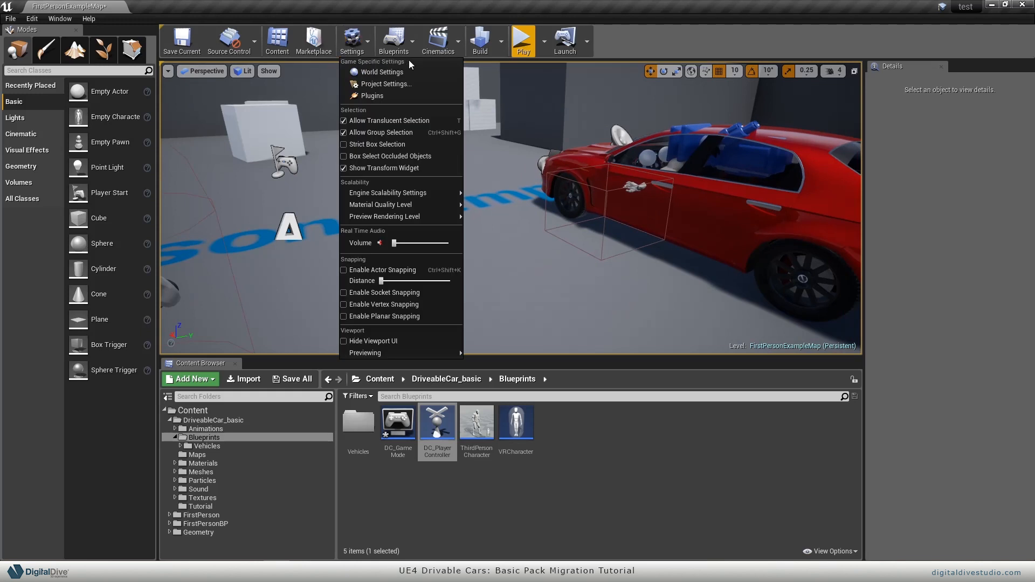
left_click(396, 73)
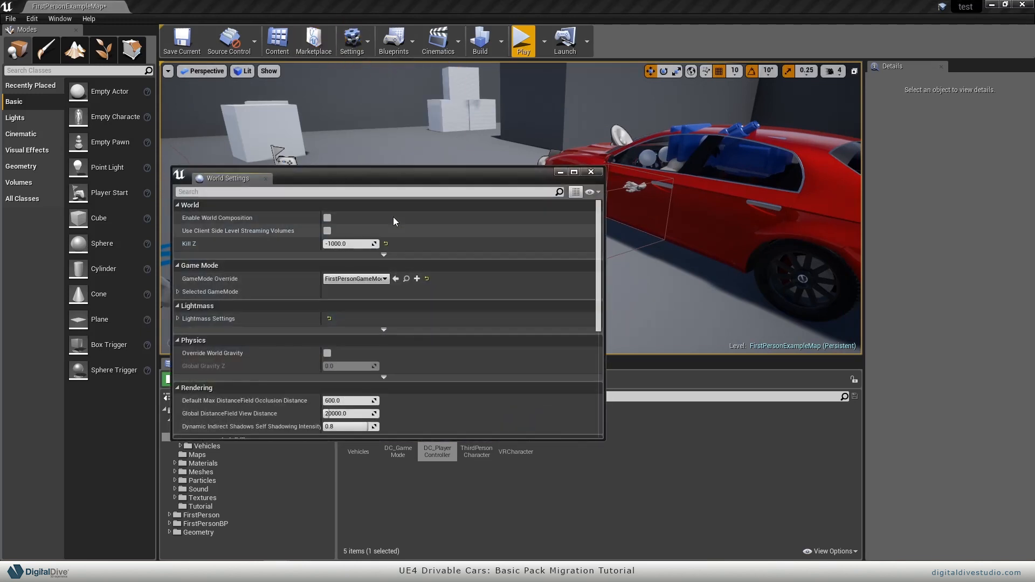
left_click_drag(418, 171, 486, 87)
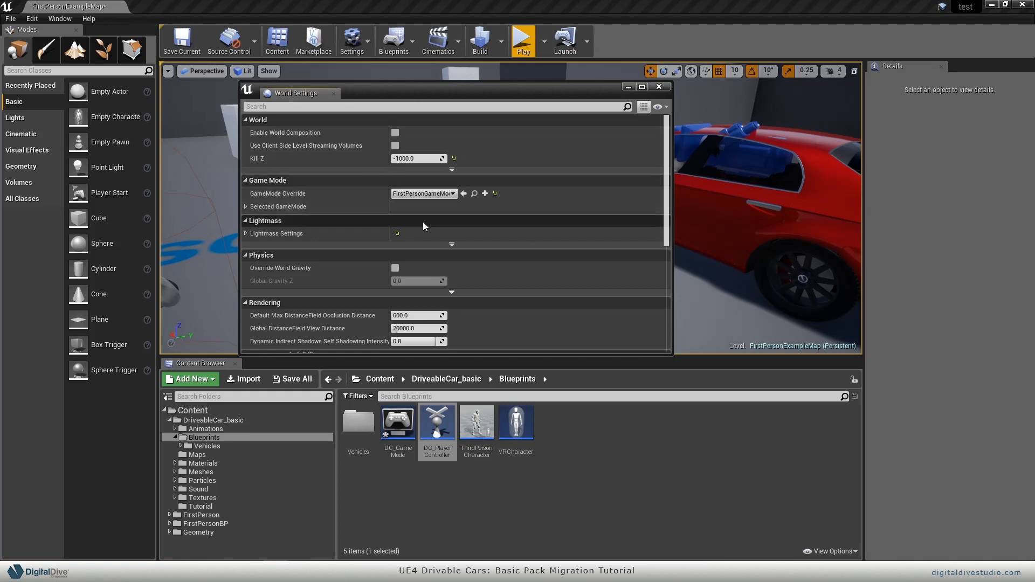
left_click(246, 207)
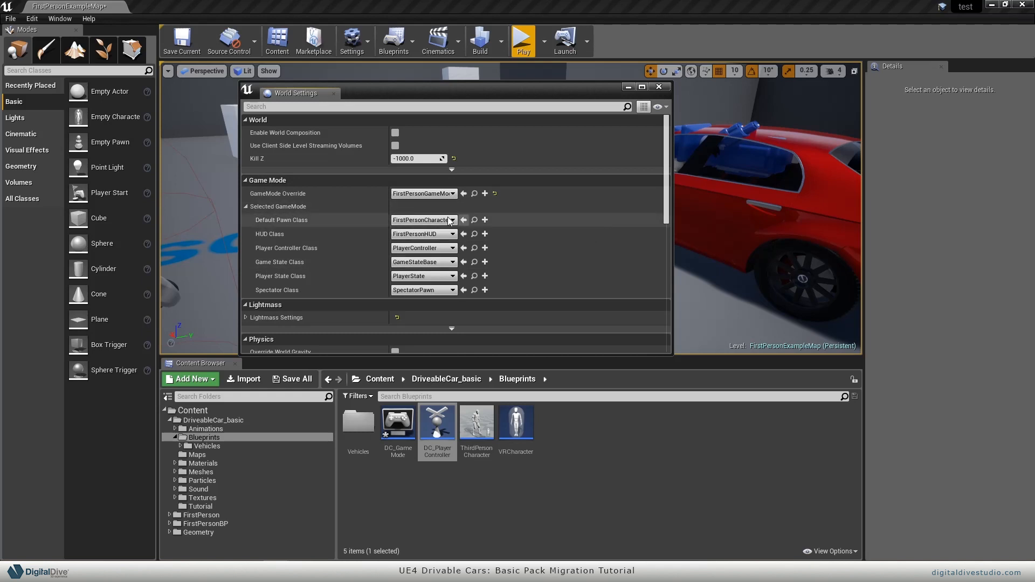
left_click(424, 193)
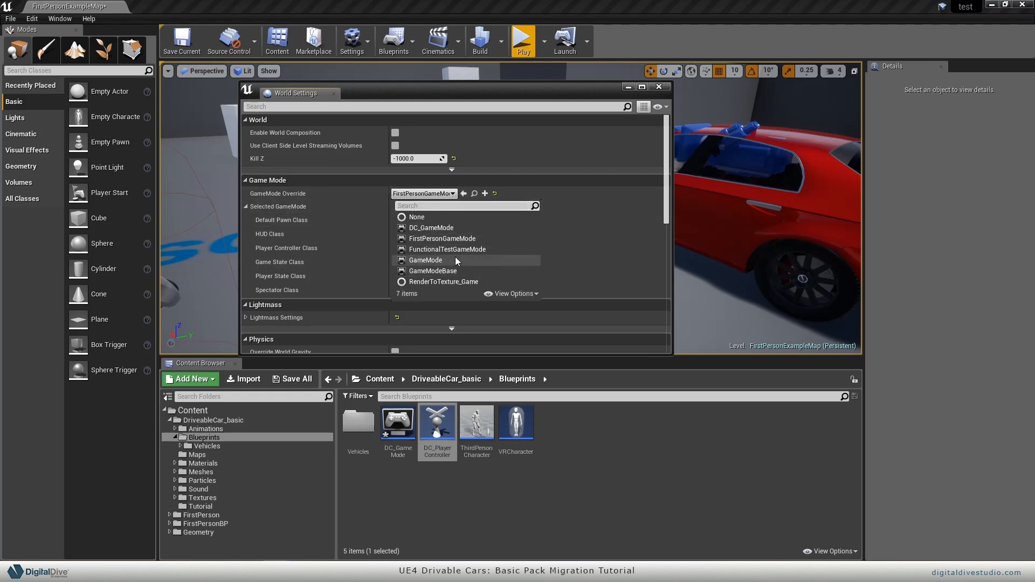
left_click(456, 228)
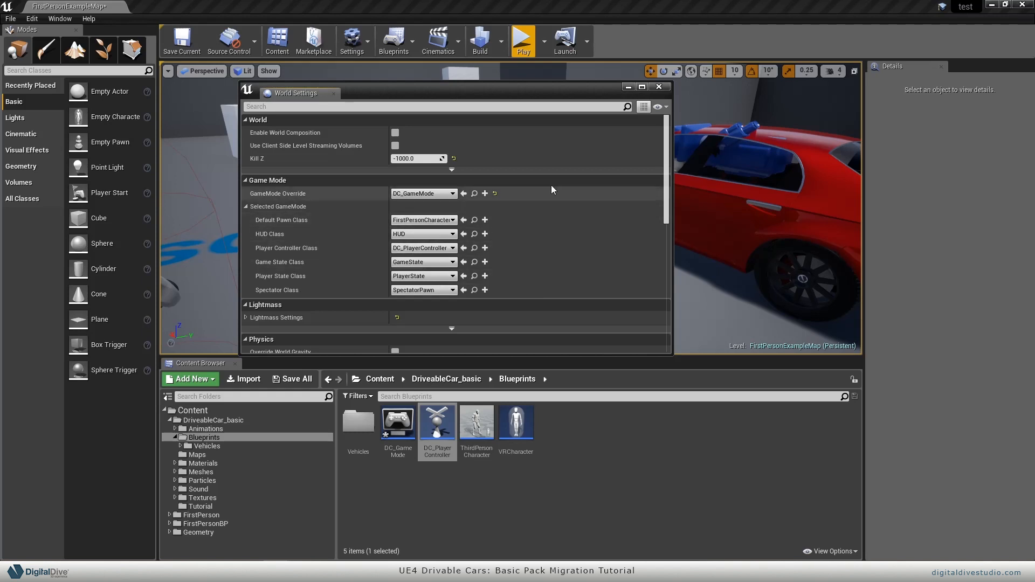
left_click(659, 86)
Step: Open the BP_BaseCar blueprint from the Vehicles folder and show its checkCharOnDoorArea function graph
double_click(358, 423)
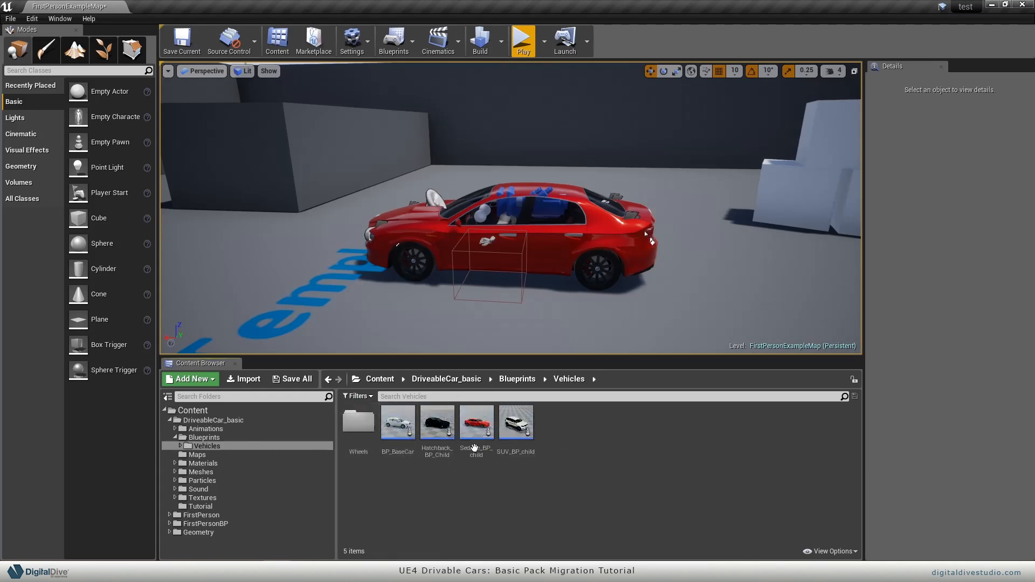
double_click(408, 445)
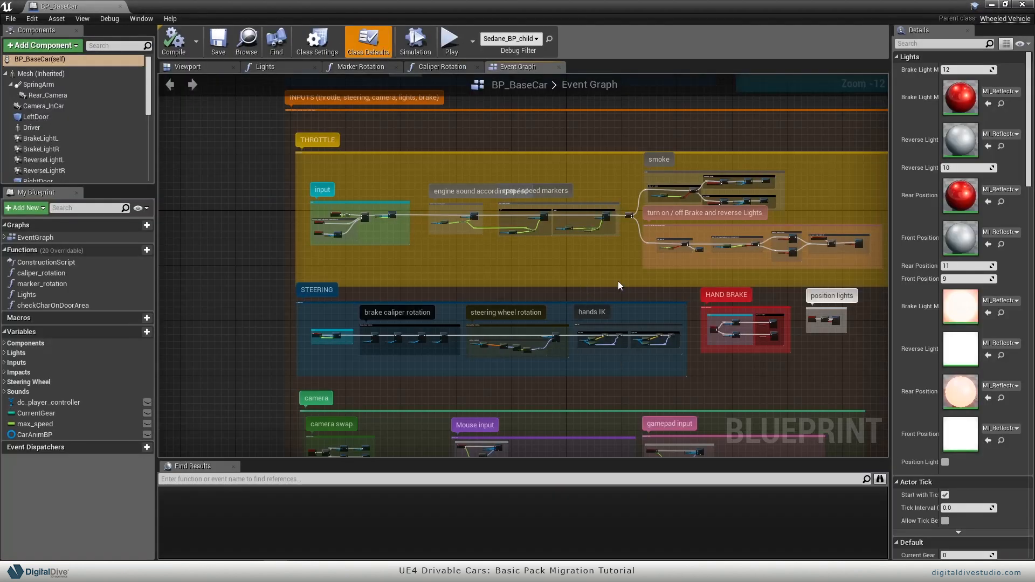
right_click_drag(618, 286, 536, 250)
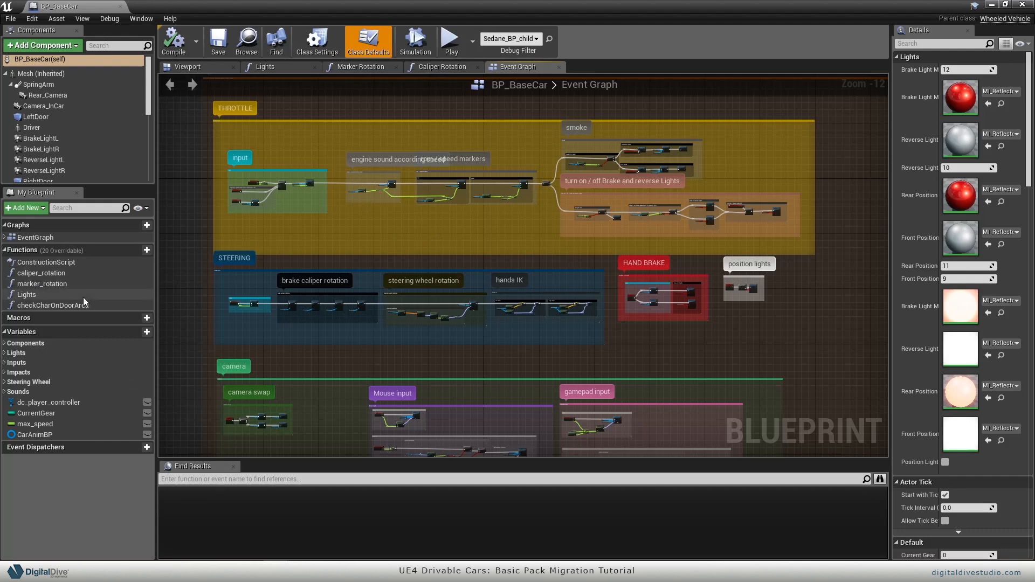
left_click(60, 305)
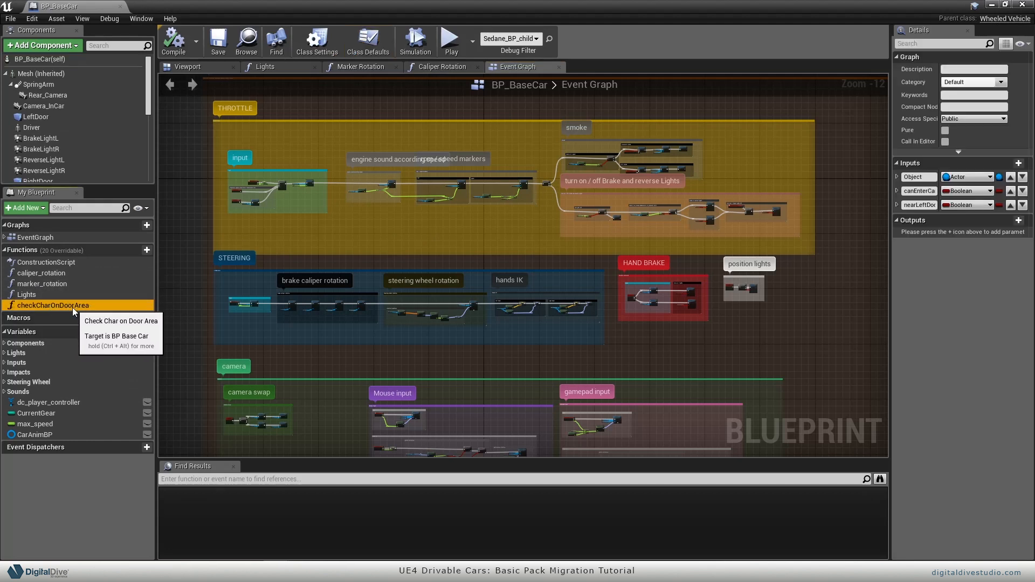
double_click(72, 307)
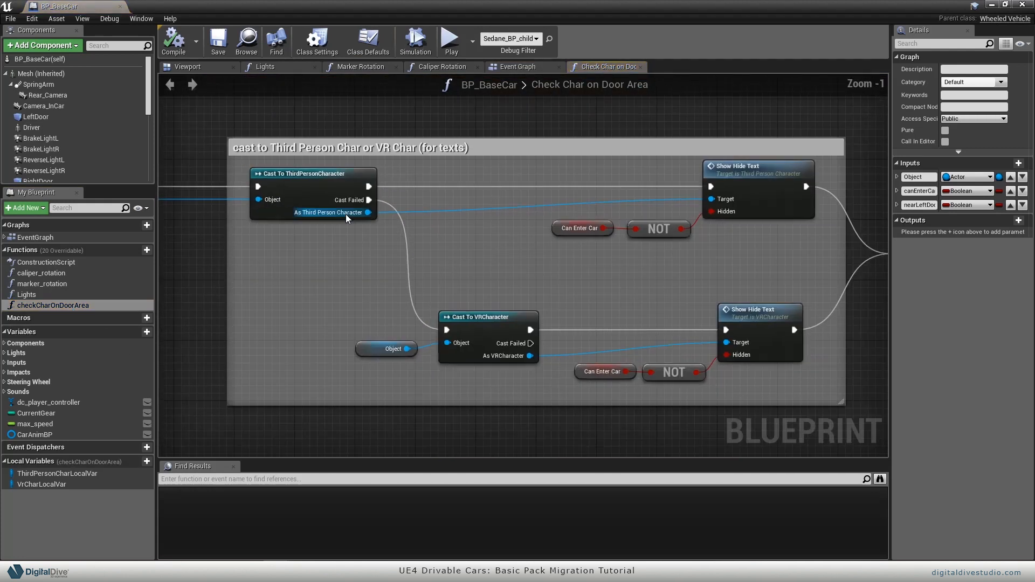
Step: Move the whole "cast to Third Person Char or VR Char (for texts)" comment group down to free space above it
scroll(345, 214, "down", 3)
left_click_drag(273, 155, 630, 363)
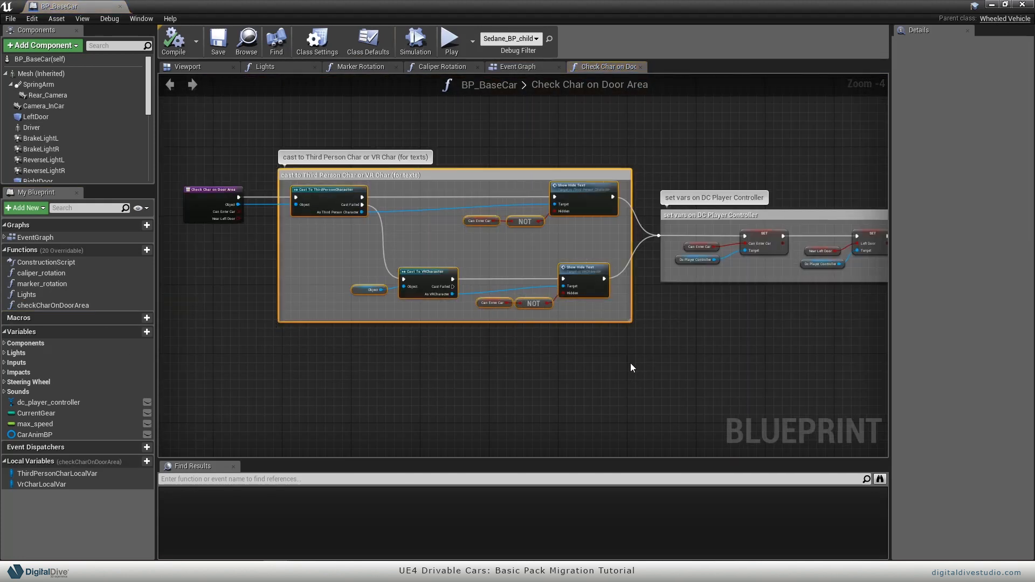
key("f")
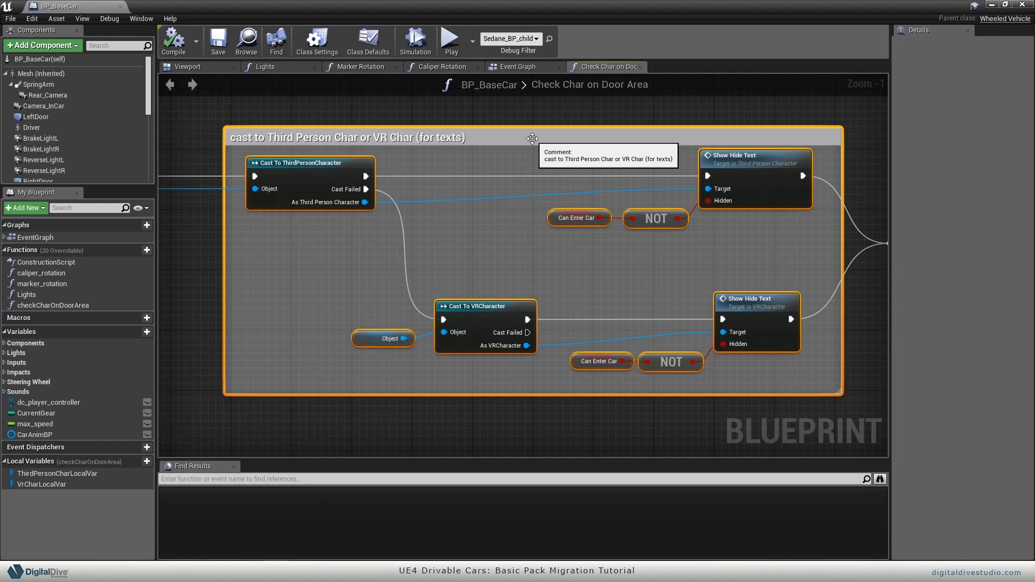
scroll(531, 139, "down", 3)
left_click_drag(539, 113, 533, 246)
scroll(443, 276, "up", 4)
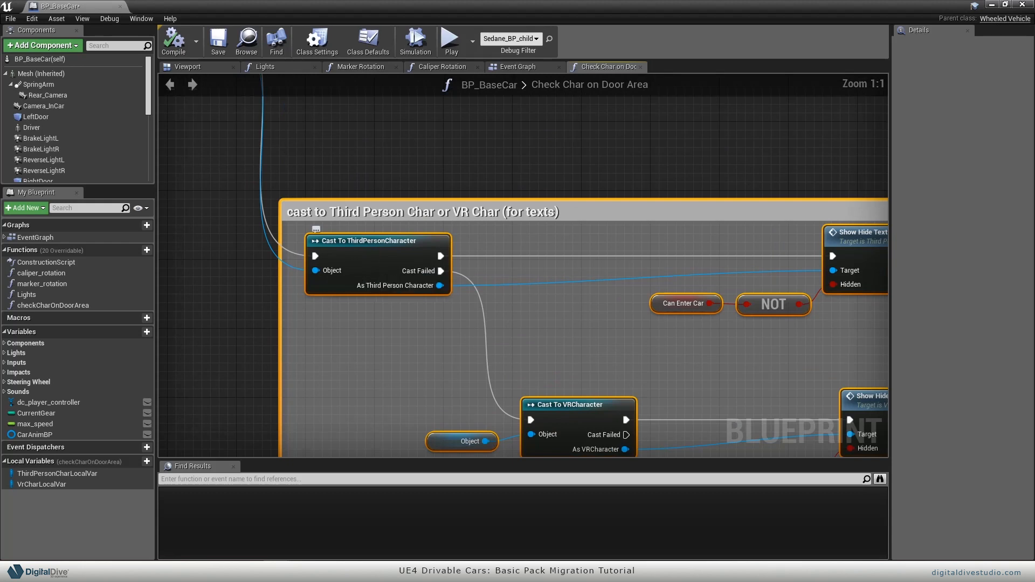
Step: Examine the Cast To ThirdPersonCharacter and Cast To VRCharacter nodes with their Show Hide Text calls, and the empty space above them
right_click_drag(442, 277, 461, 264)
left_click(383, 302)
left_click(429, 229)
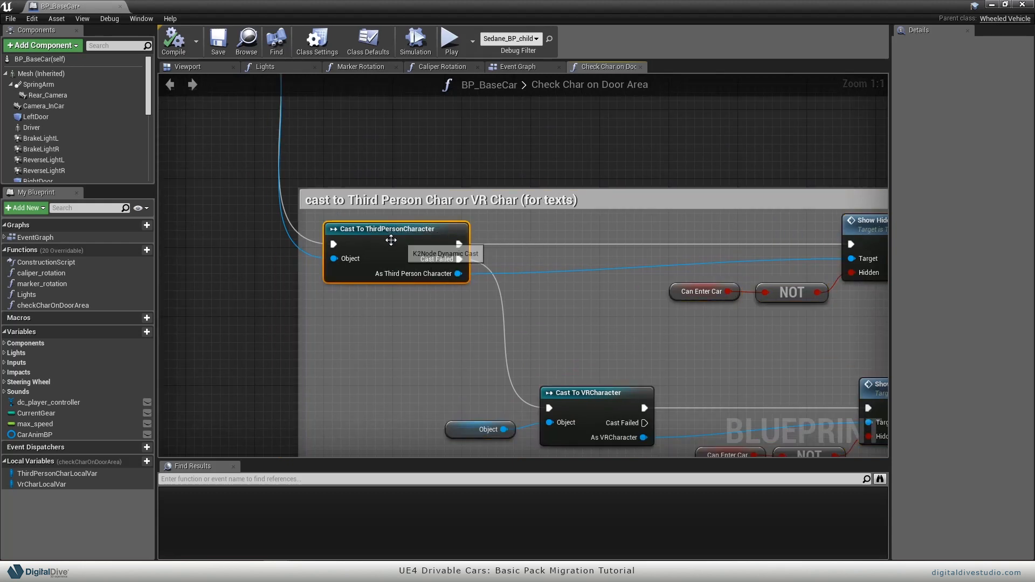
scroll(437, 264, "down", 3)
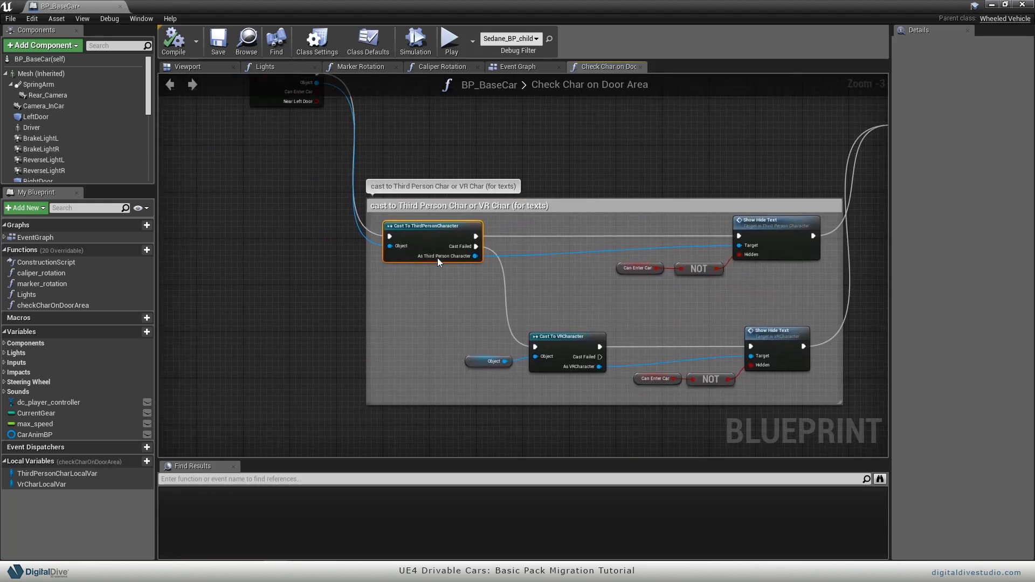
scroll(437, 261, "up", 3)
right_click_drag(686, 207, 558, 269)
scroll(651, 225, "down", 2)
left_click_drag(317, 170, 766, 450)
right_click_drag(655, 194, 658, 259)
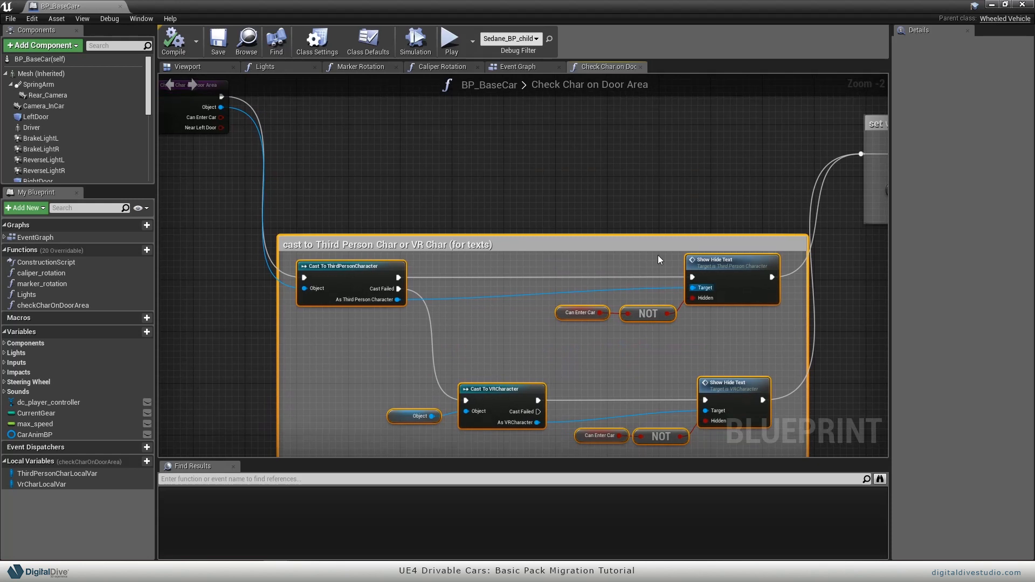
right_click_drag(409, 122, 405, 170)
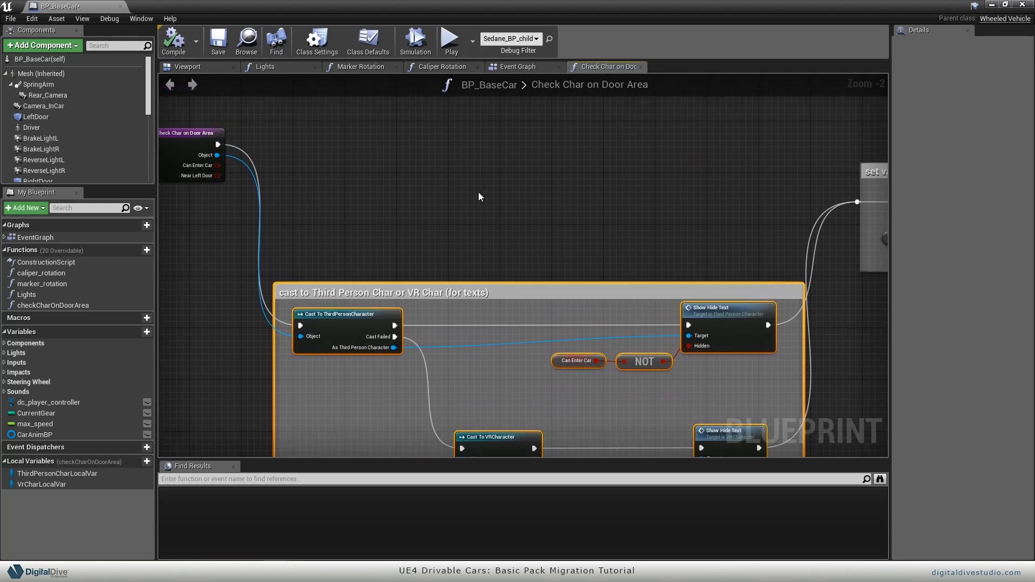
Step: Delete the "cast to Third Person Char or VR Char (for texts)" comment group with all its nodes from the checkCharOnDoorArea graph
right_click_drag(488, 199, 465, 166)
scroll(553, 147, "down", 1)
right_click_drag(573, 177, 588, 213)
key("Delete")
Step: Move the Check Char on Door Area entry node beside the "set vars on DC Player Controller" group and wire its execution output into it
left_click_drag(195, 122, 701, 164)
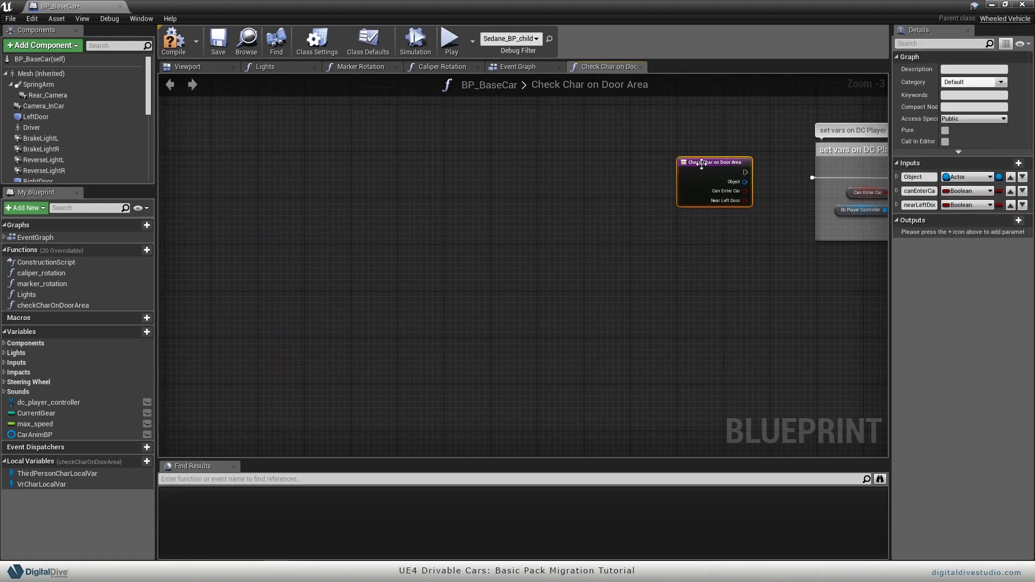
left_click_drag(787, 175, 810, 178)
left_click_drag(712, 183, 683, 185)
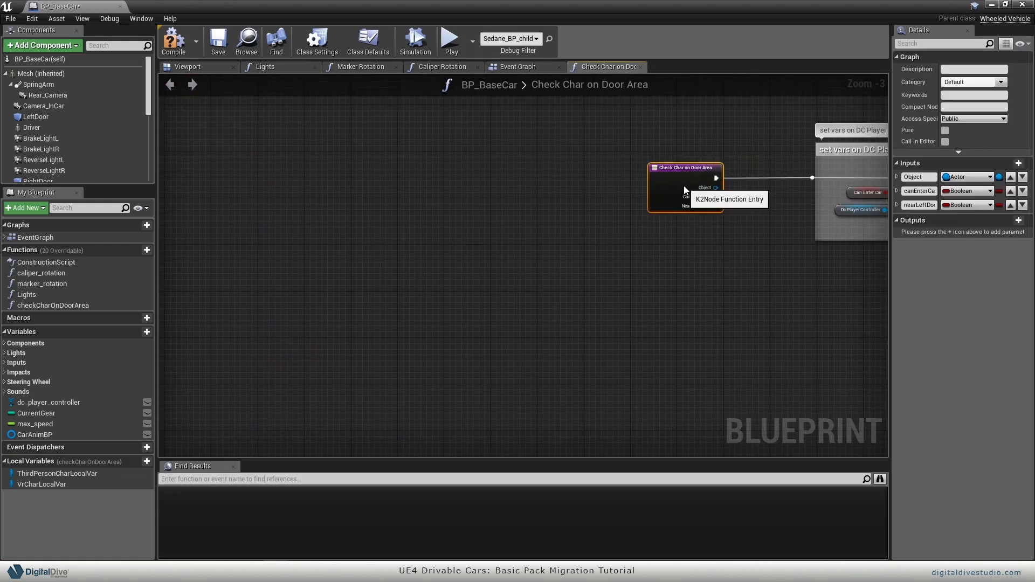
Step: Check the rewired "set vars on DC Player Controller" nodes, save the BP_BaseCar blueprint and close it
right_click_drag(805, 175, 640, 133)
scroll(640, 133, "up", 2)
scroll(432, 259, "up", 1)
left_click(432, 256)
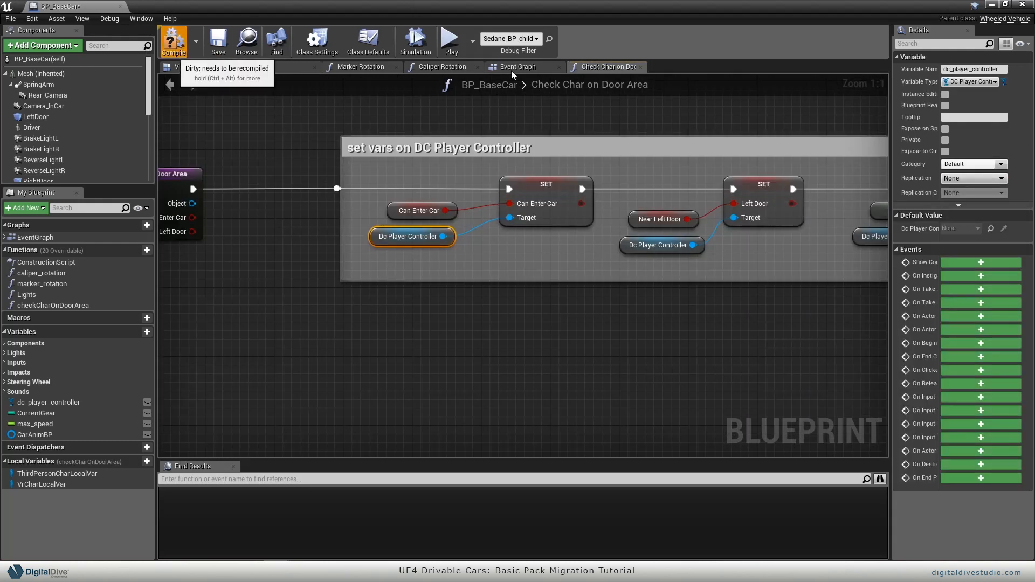
left_click(218, 38)
left_click(1024, 5)
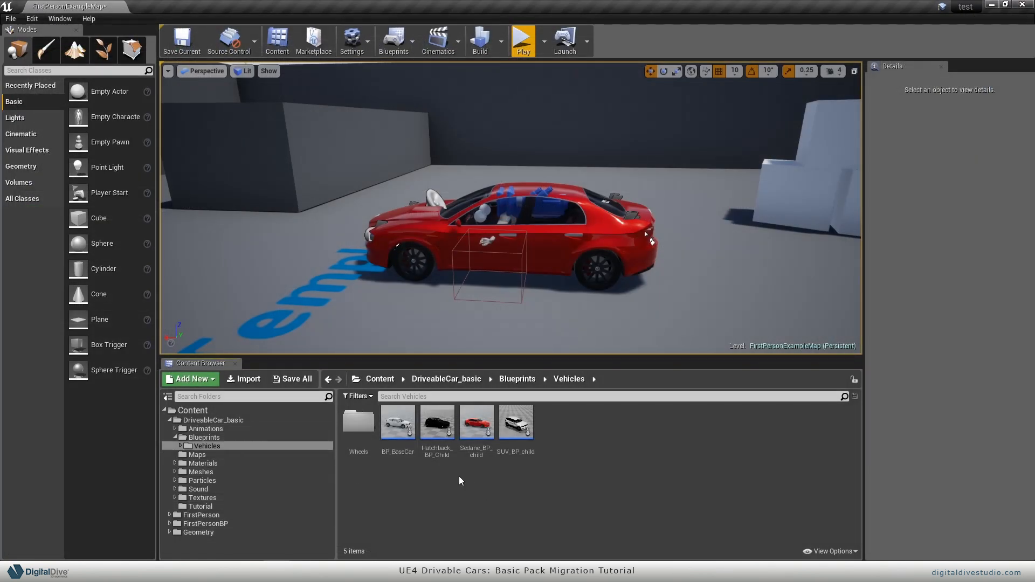
Step: Open the ThirdPersonCharacter blueprint from the DriveableCar_basic Blueprints folder, inspect its CarReference variable's name and type, and close it
left_click(211, 437)
left_click(480, 425)
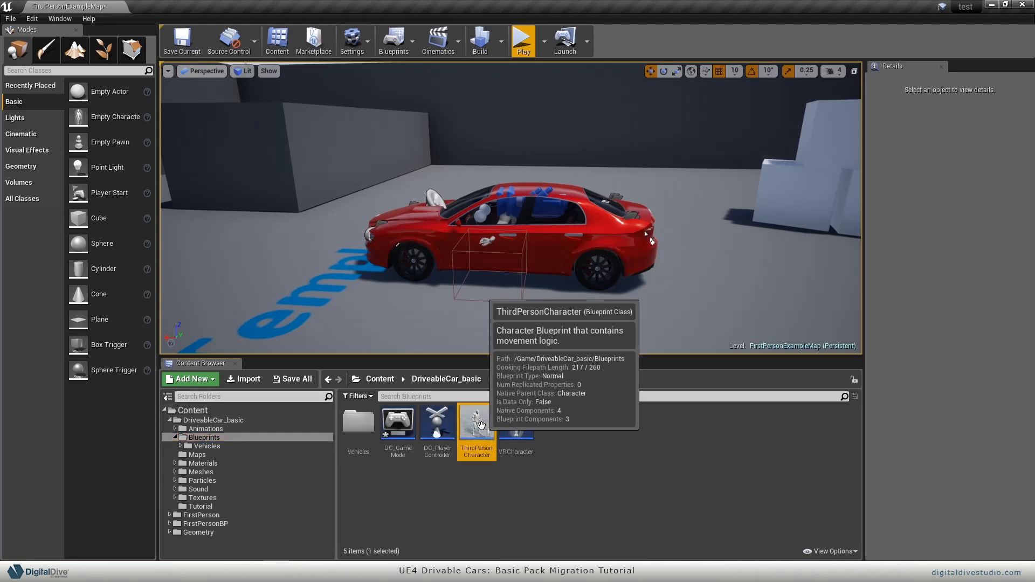
double_click(481, 426)
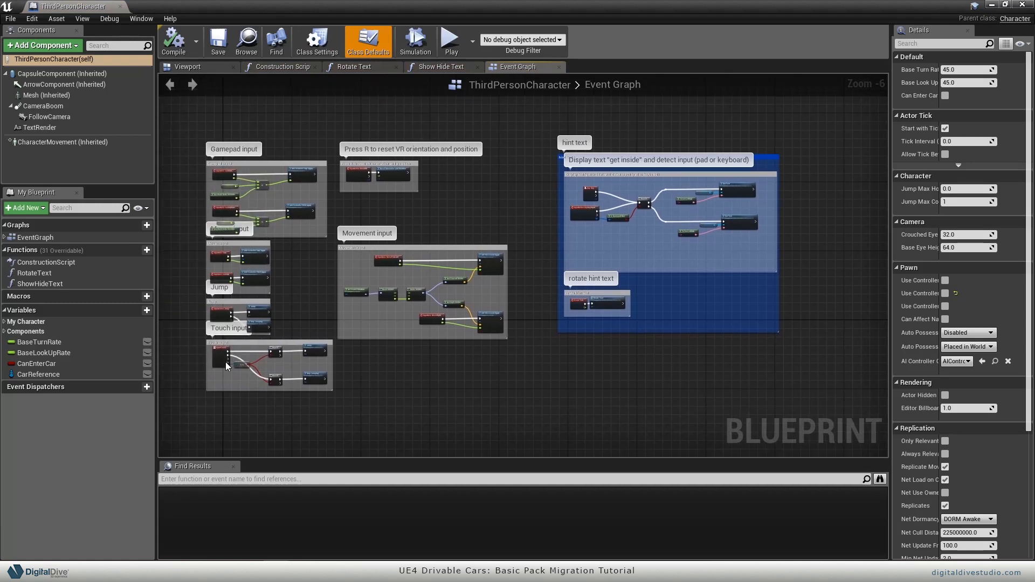
left_click(65, 374)
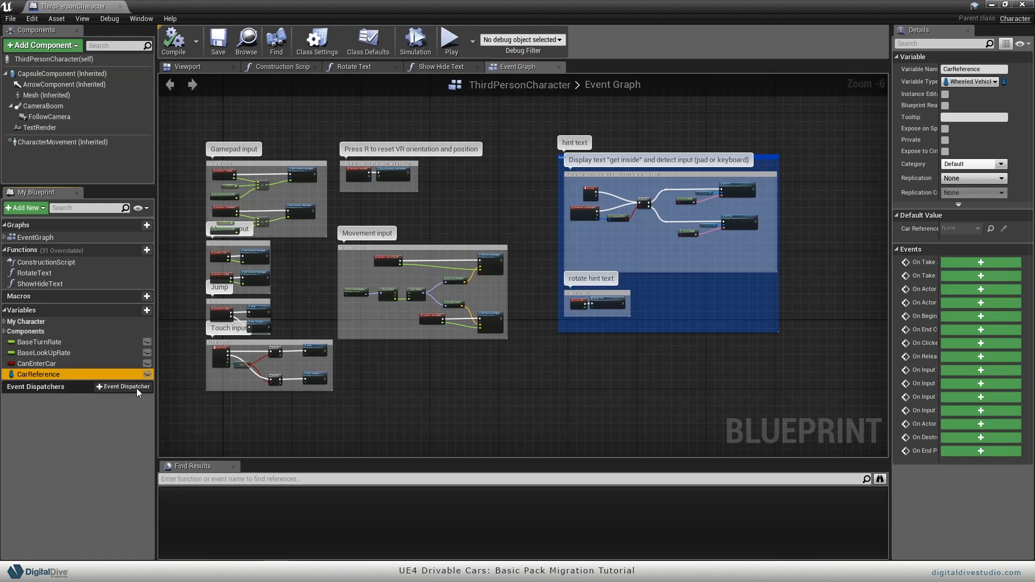
scroll(562, 106, "down", 1)
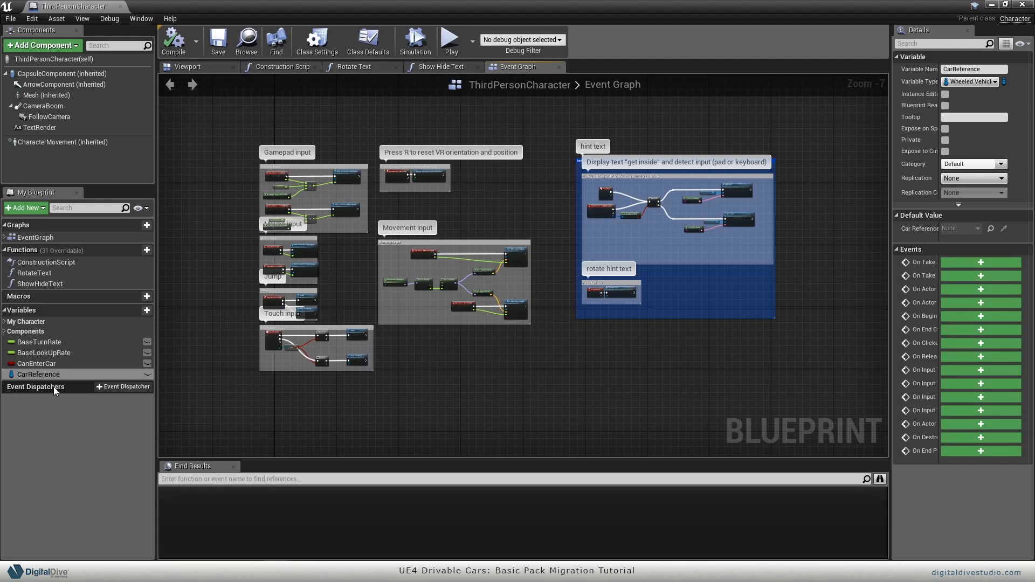
left_click(65, 373)
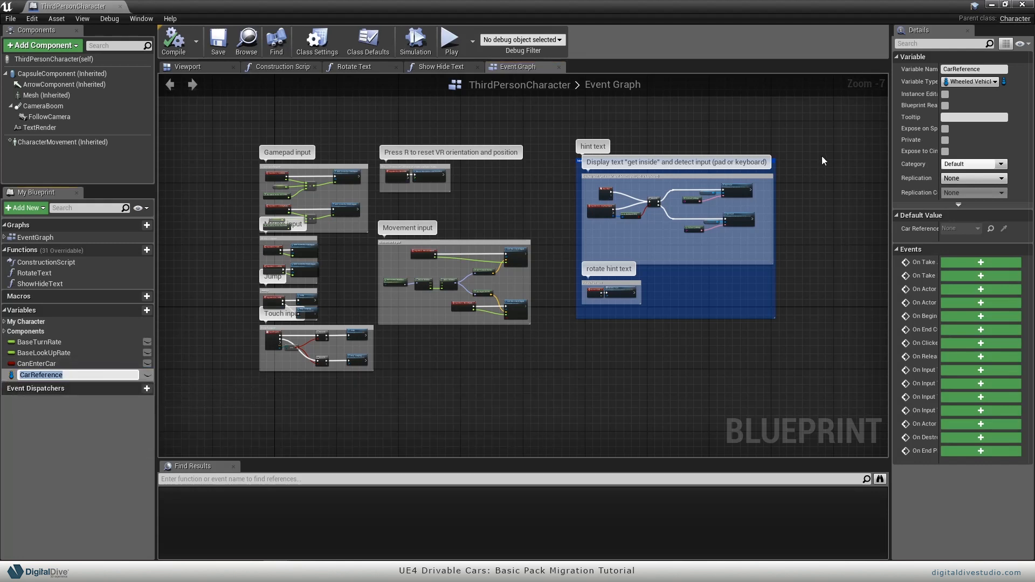
key("Return")
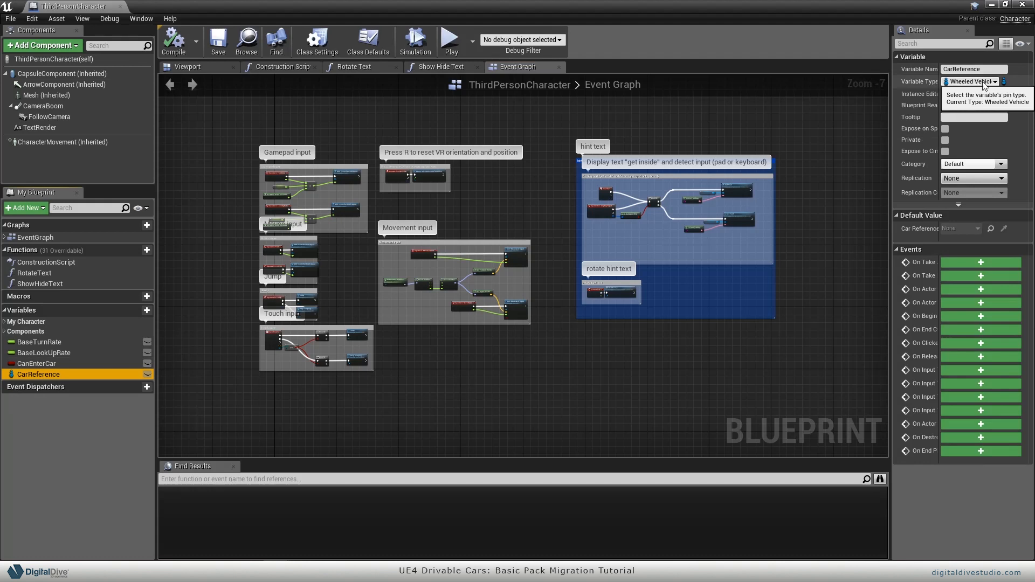
left_click(1021, 5)
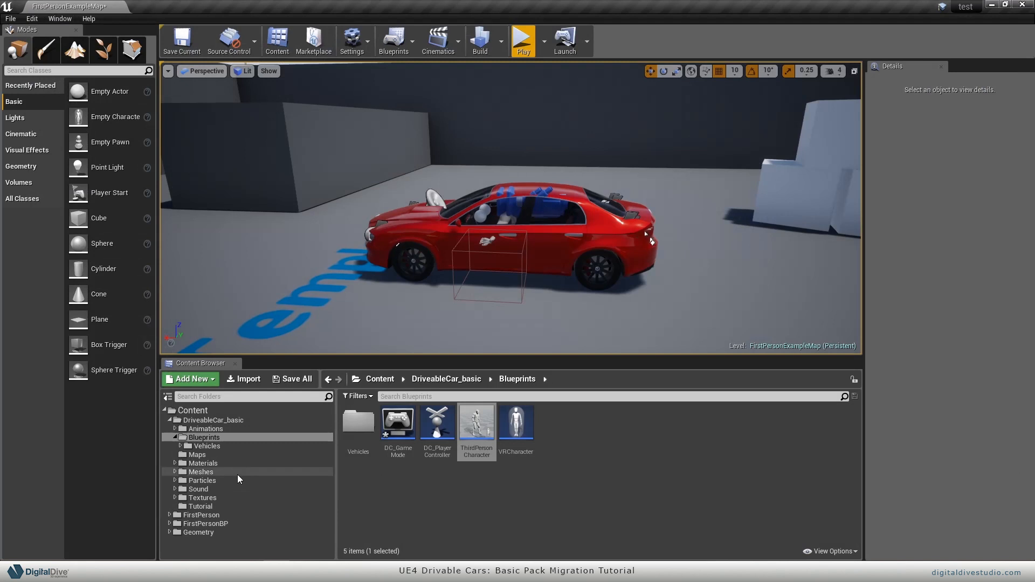
Step: Open the FirstPersonCharacter blueprint from the FirstPersonBP Blueprints folder and add a Boolean variable named CanEnterCar
double_click(233, 525)
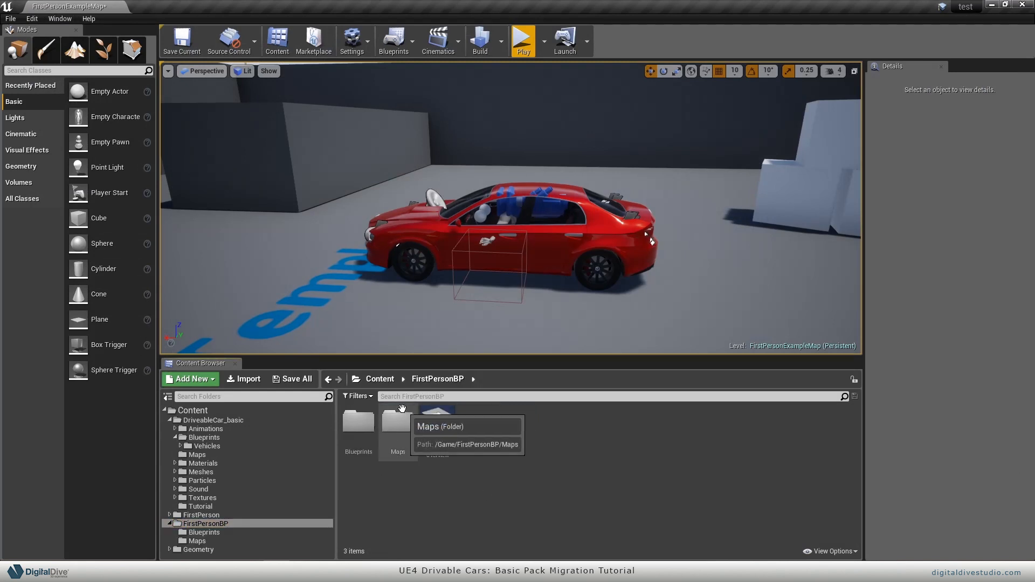
double_click(349, 449)
left_click(359, 425)
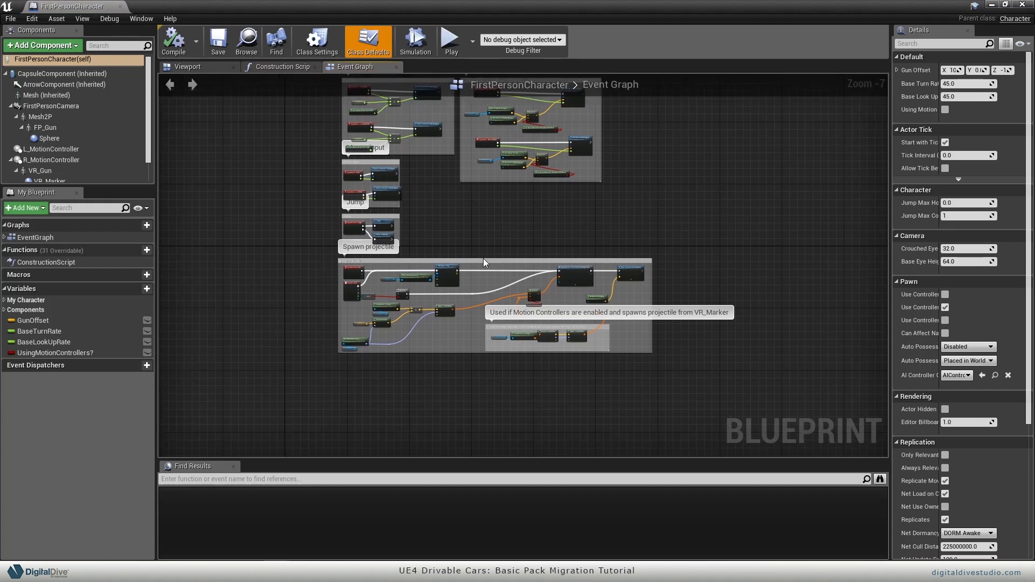
left_click(149, 289)
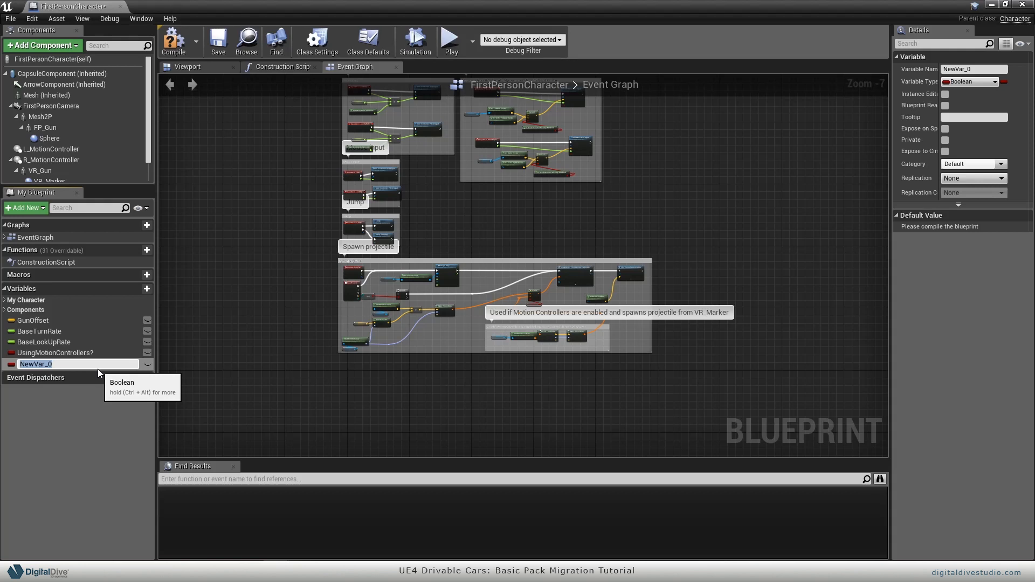
type("CanEnterCar")
key("Return")
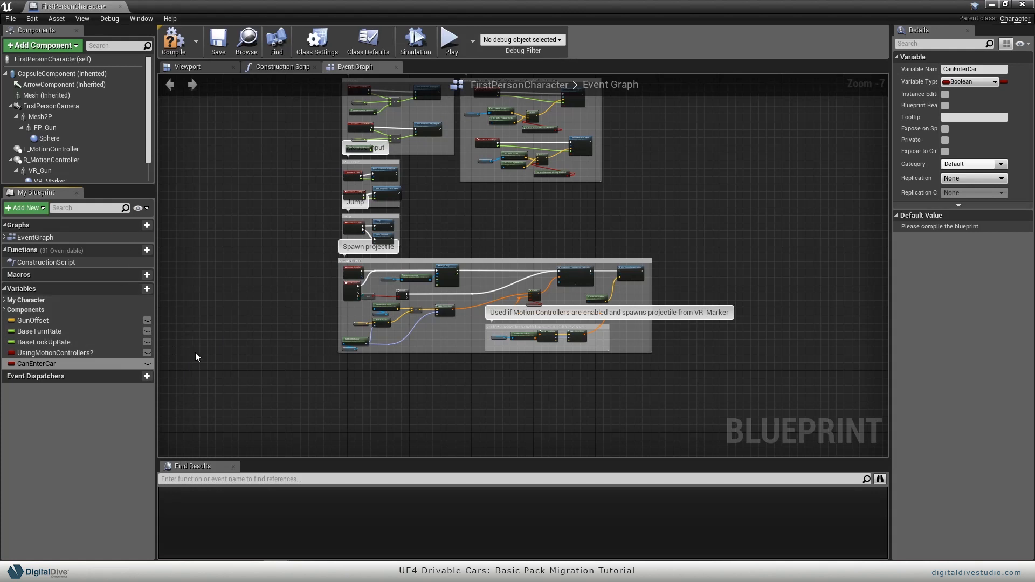
Step: Add another variable to FirstPersonCharacter with the type Wheeled Vehicle and the name CarReference
left_click(147, 289)
type("CarReference")
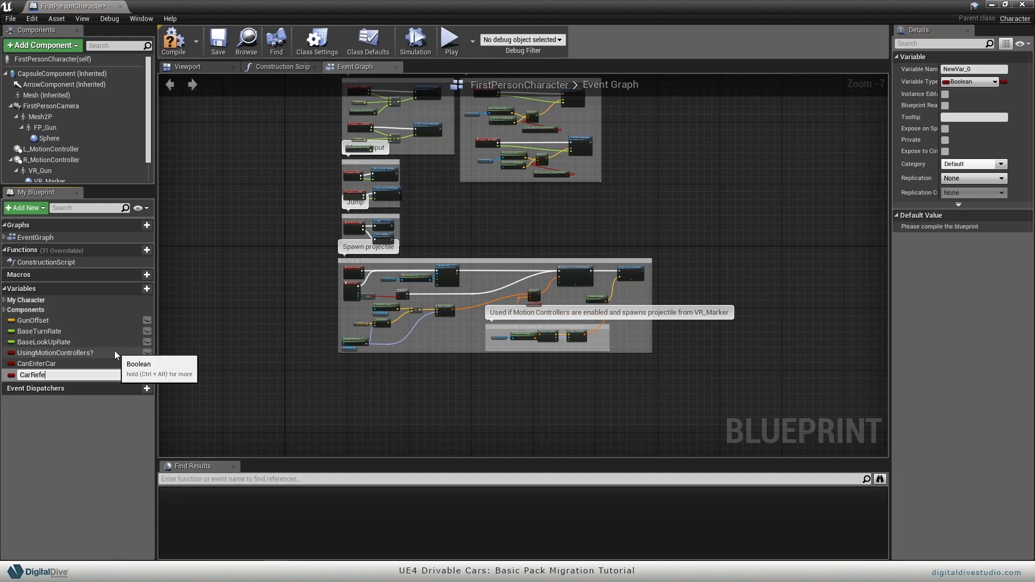
key("Escape")
left_click(984, 82)
type("wgh")
key("BackSpace")
key("BackSpace")
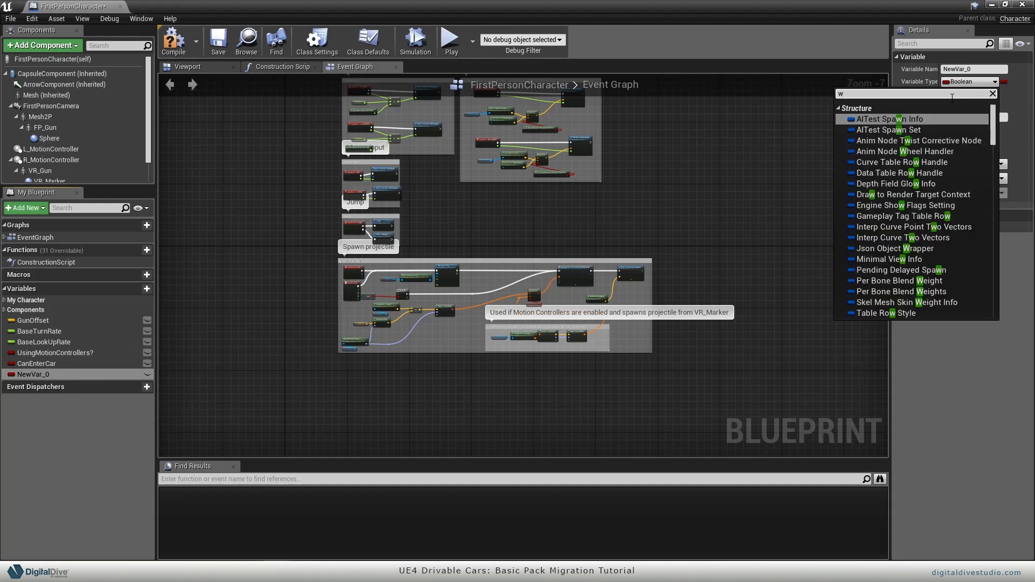
type("heew")
key("BackSpace")
key("BackSpace")
key("BackSpace")
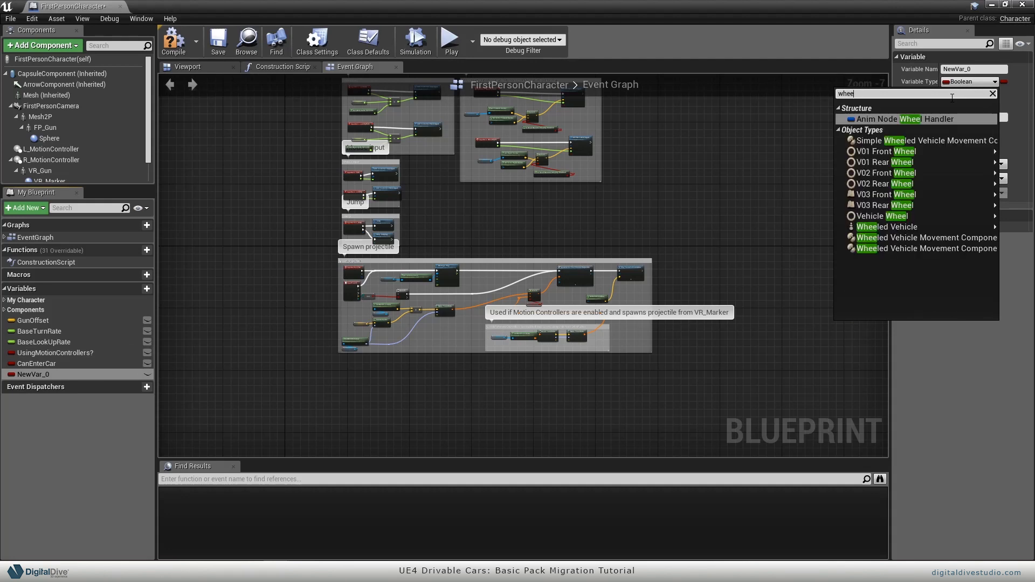
type("led")
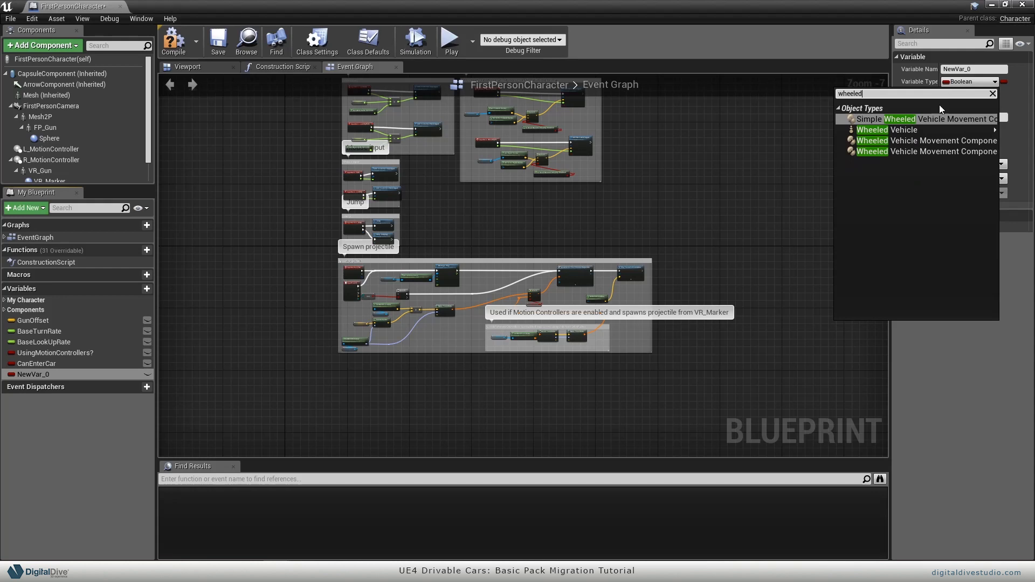
mouse_move(934, 131)
left_click(815, 133)
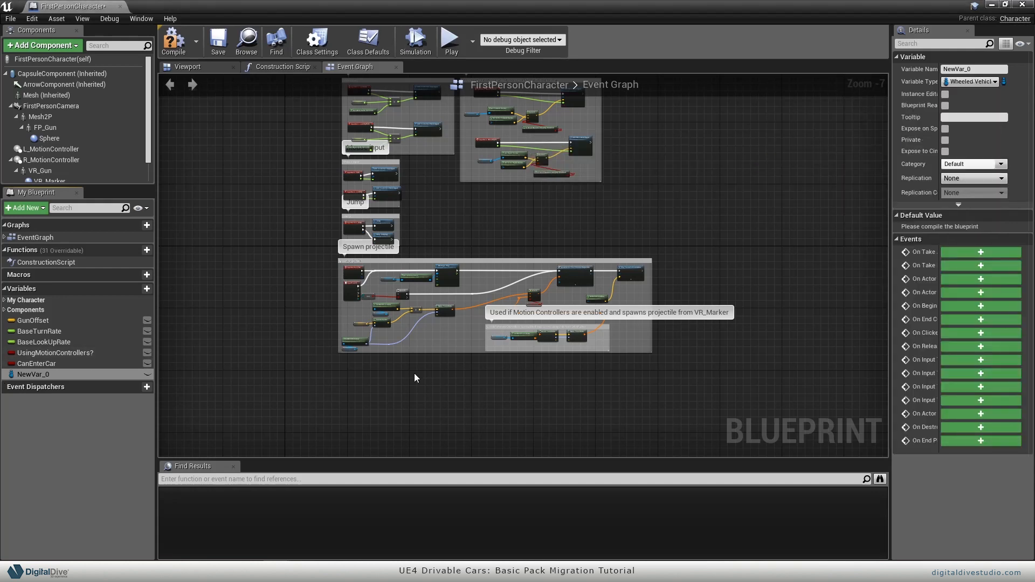
left_click(970, 69)
type("CarReference")
key("Return")
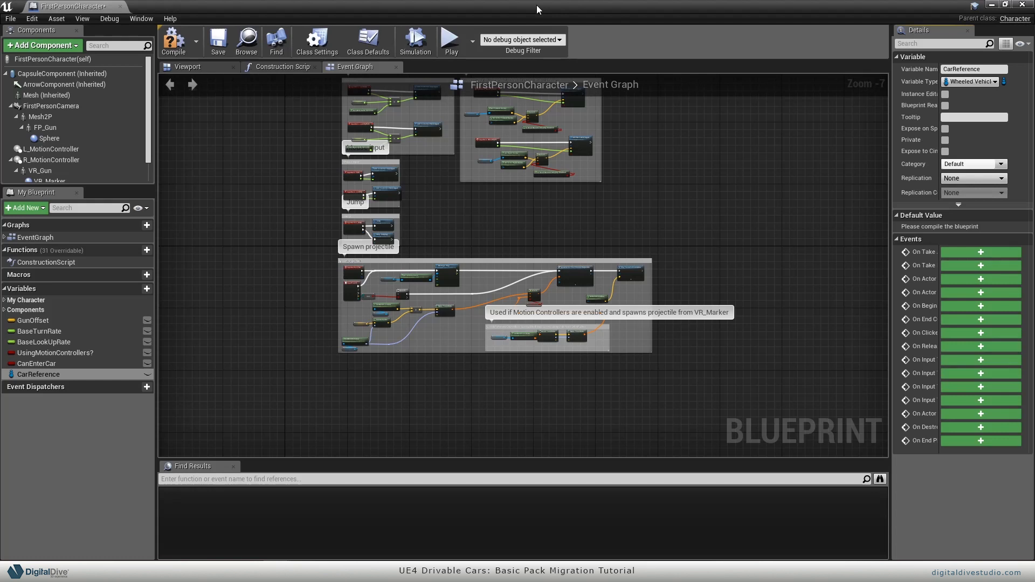
Step: Compile and save the FirstPersonCharacter blueprint and close its window
left_click(174, 41)
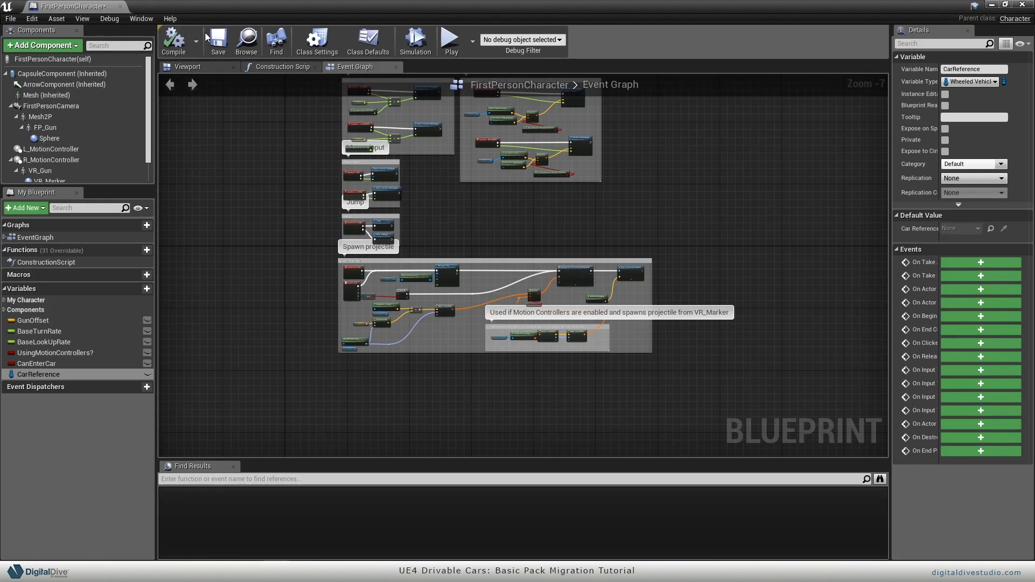
left_click(219, 51)
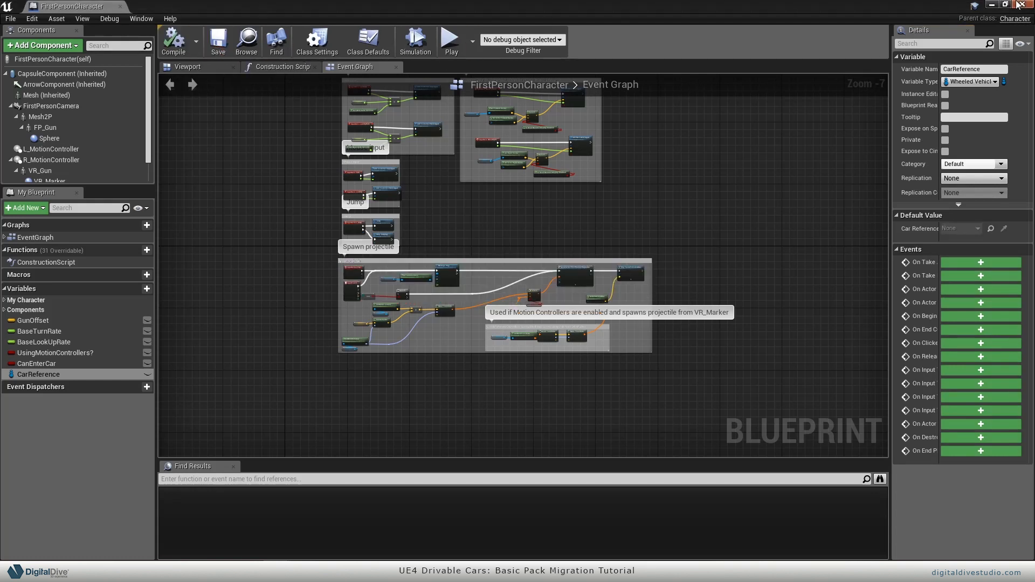
left_click(1019, 5)
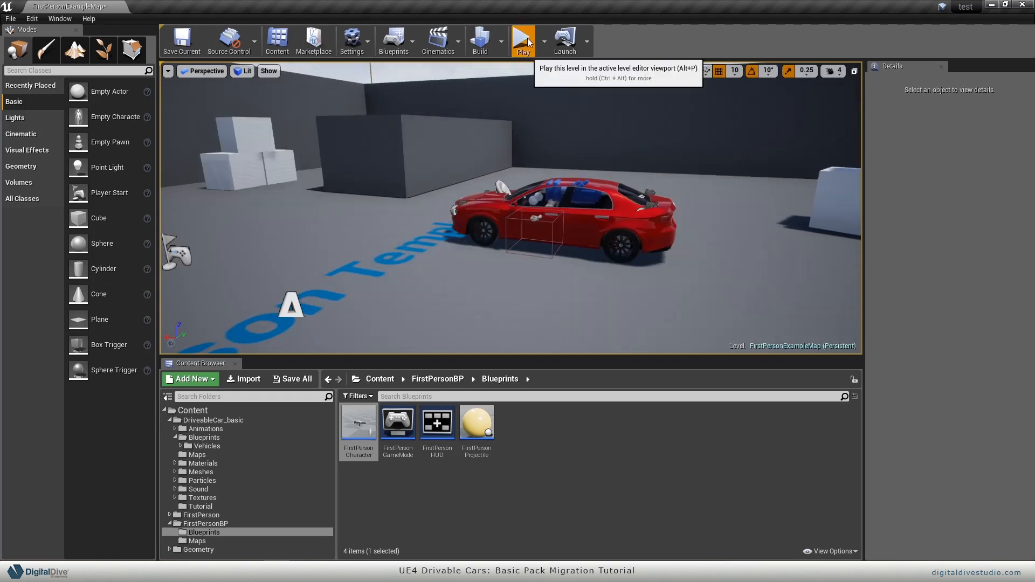
Step: Play the level, walk the first-person character up to the red car's driver door and get in
left_click(522, 40)
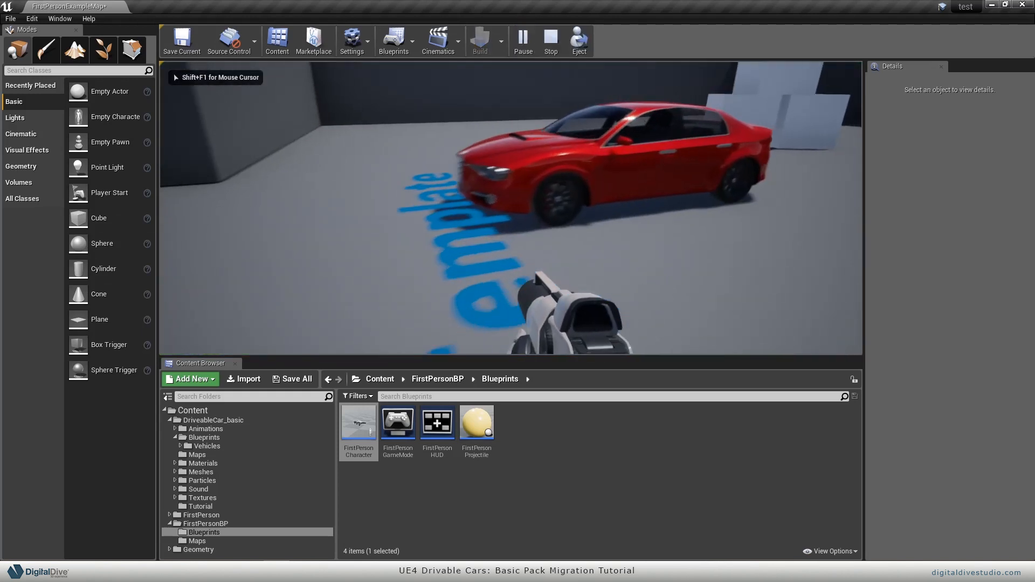
key("w")
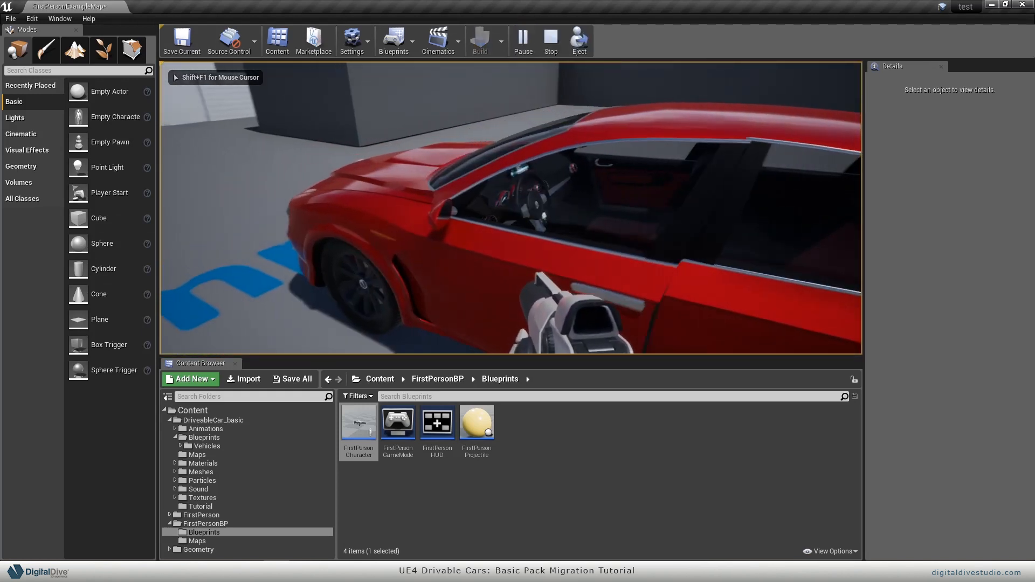
key("e")
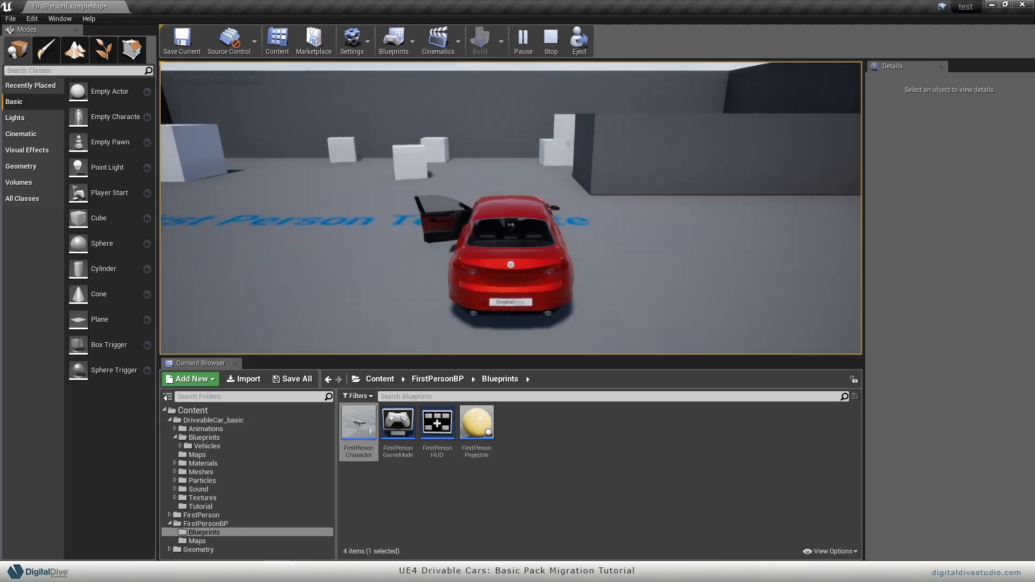
Step: Test driving the red car forwards, backwards and around a turn, and get out of it
key("s")
key("d")
key("w")
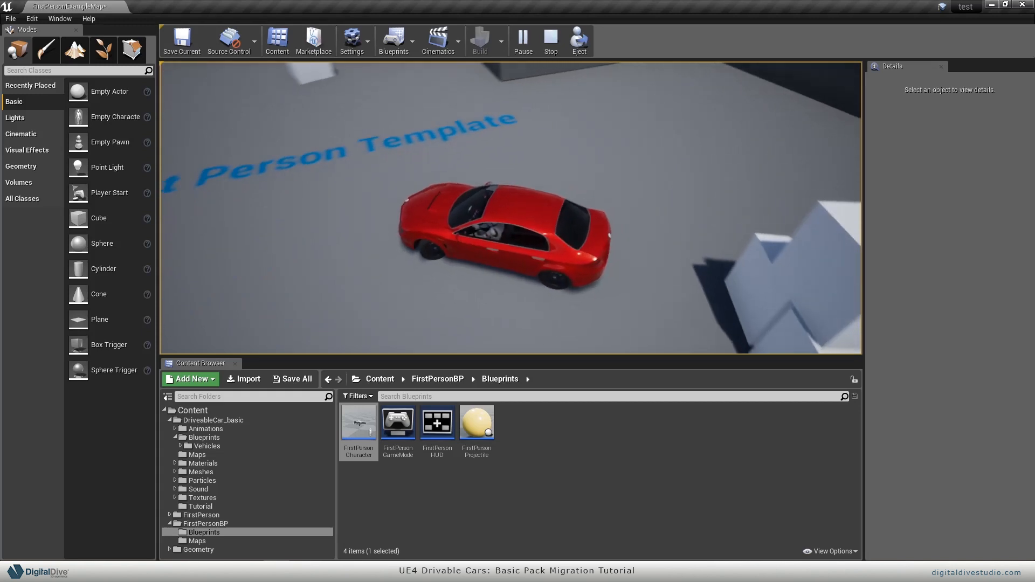
key("s")
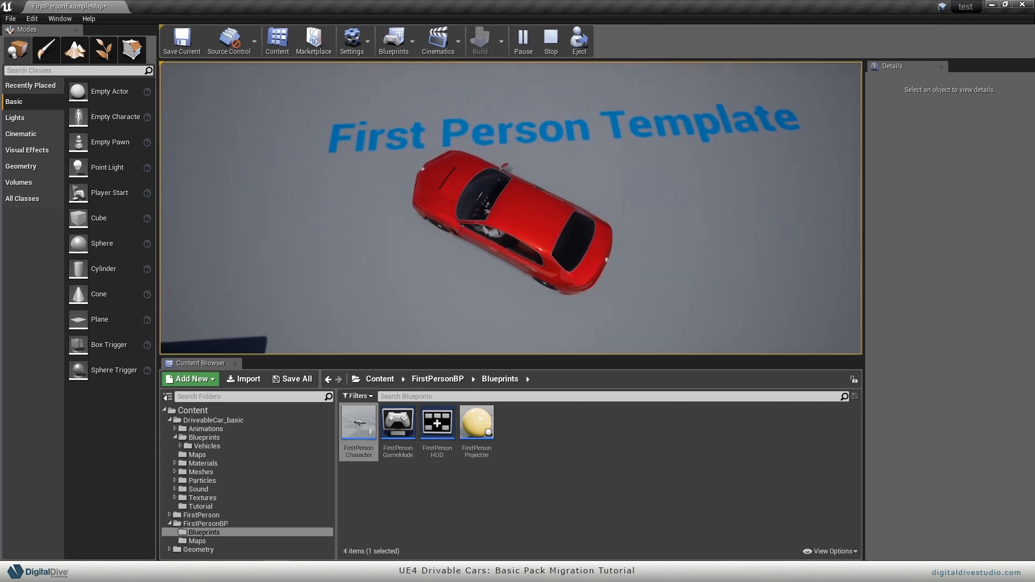
key("e")
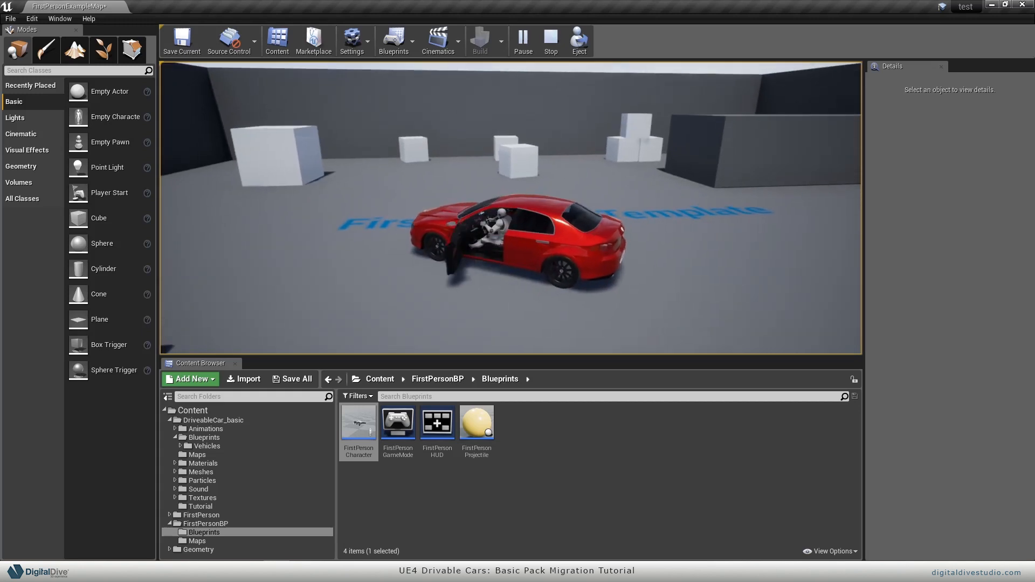
key("s")
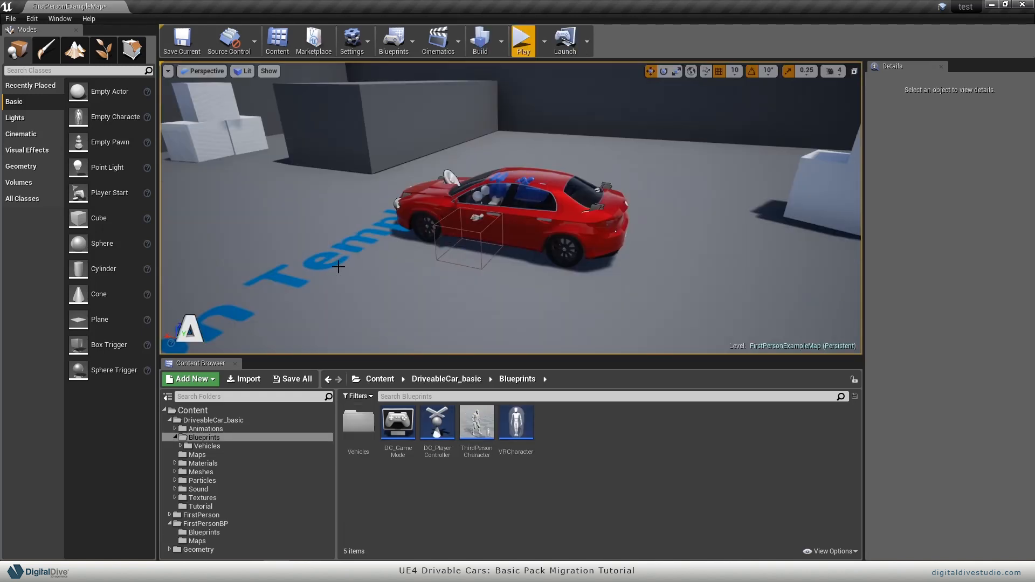
Step: Single out the DC_GameMode and DC_PlayerController blueprints in the DriveableCar_basic Blueprints folder and clear the selection
key("a")
right_click_drag(339, 267, 405, 252)
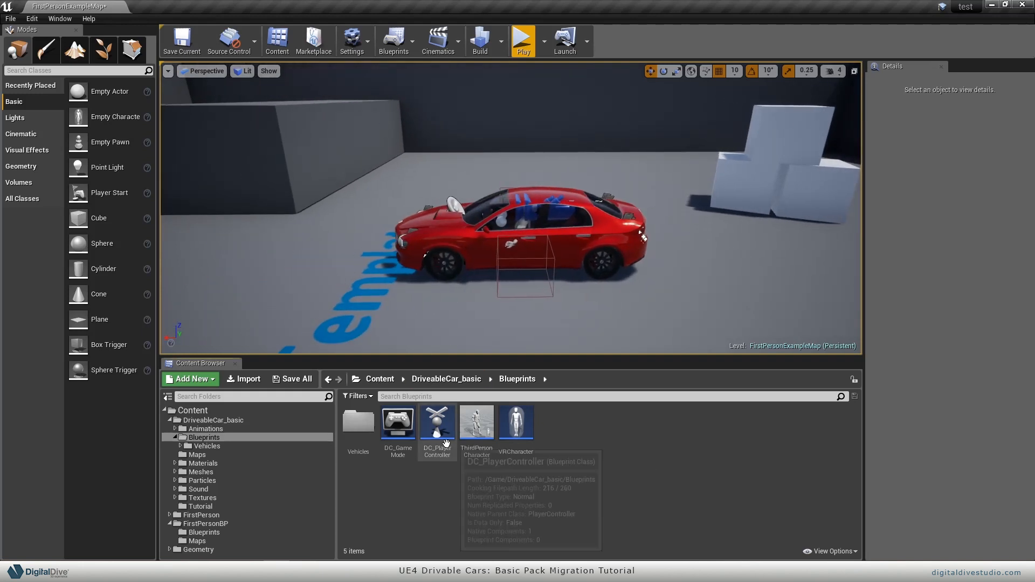
left_click(399, 426)
left_click(437, 426, "ctrl")
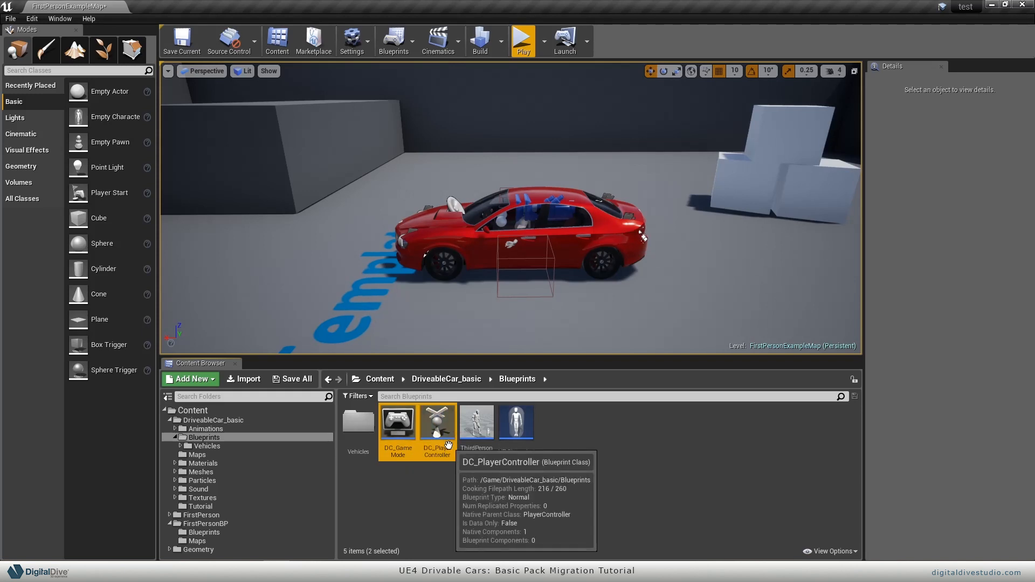
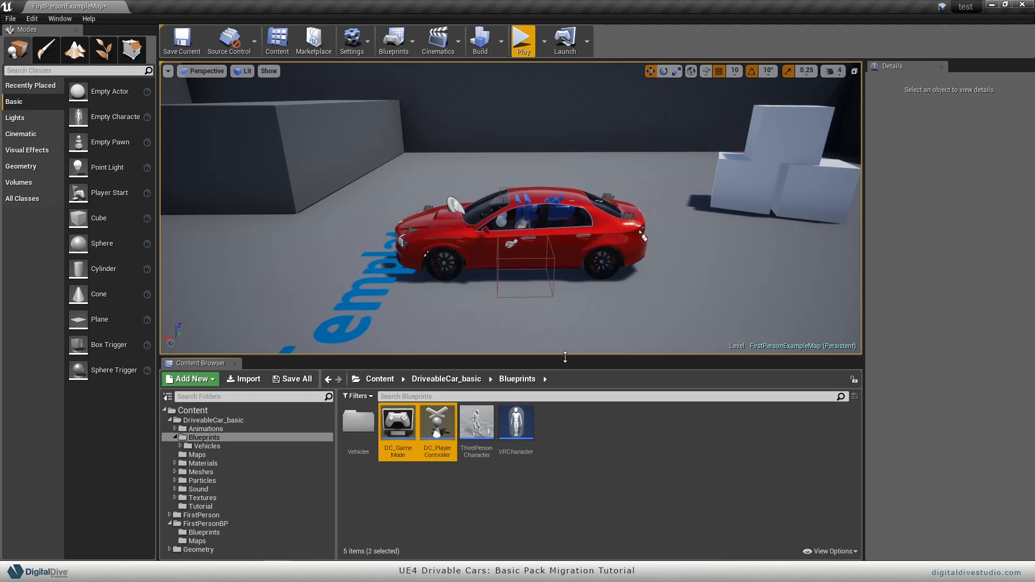
left_click(545, 492)
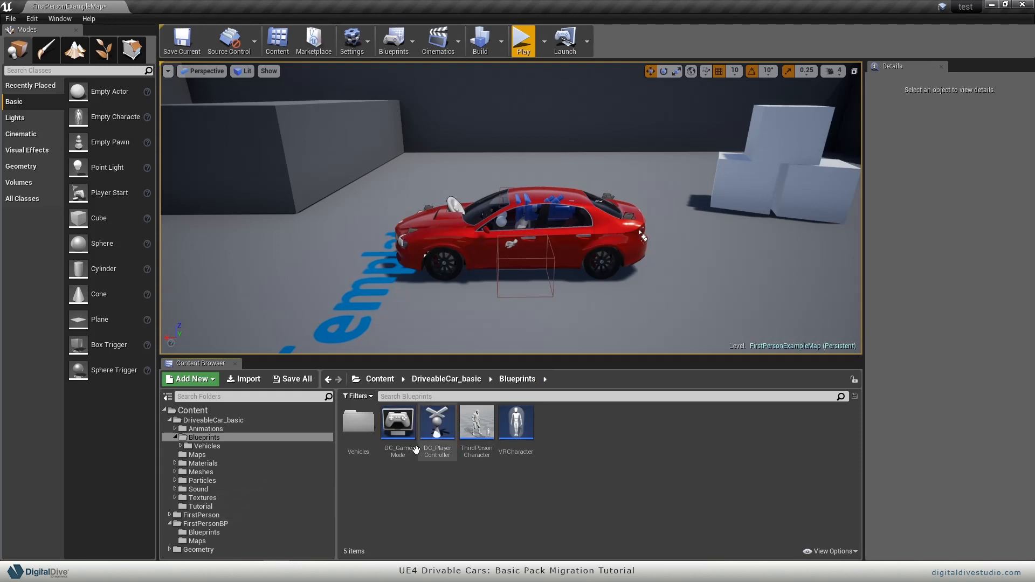
left_click(397, 423)
left_click(437, 424)
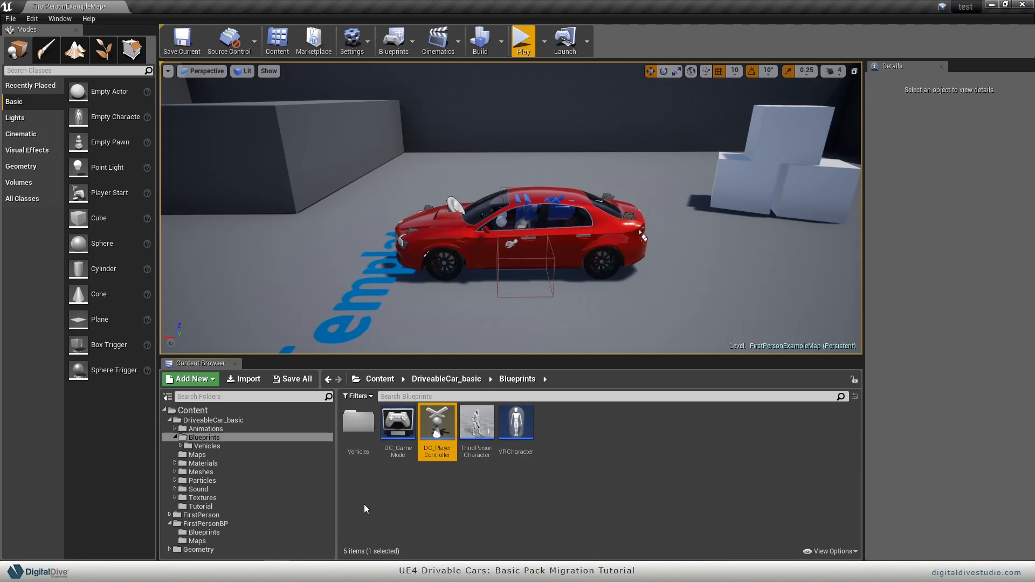
Step: Create a Game Mode Base blueprint class named MyGameMode in the FirstPersonBP folder
left_click(248, 523)
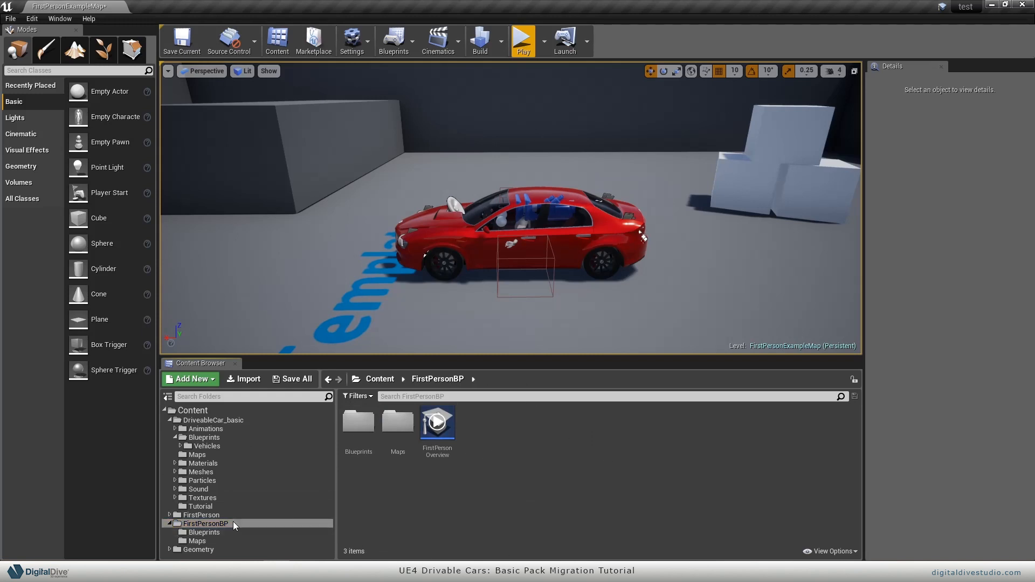
right_click(480, 428)
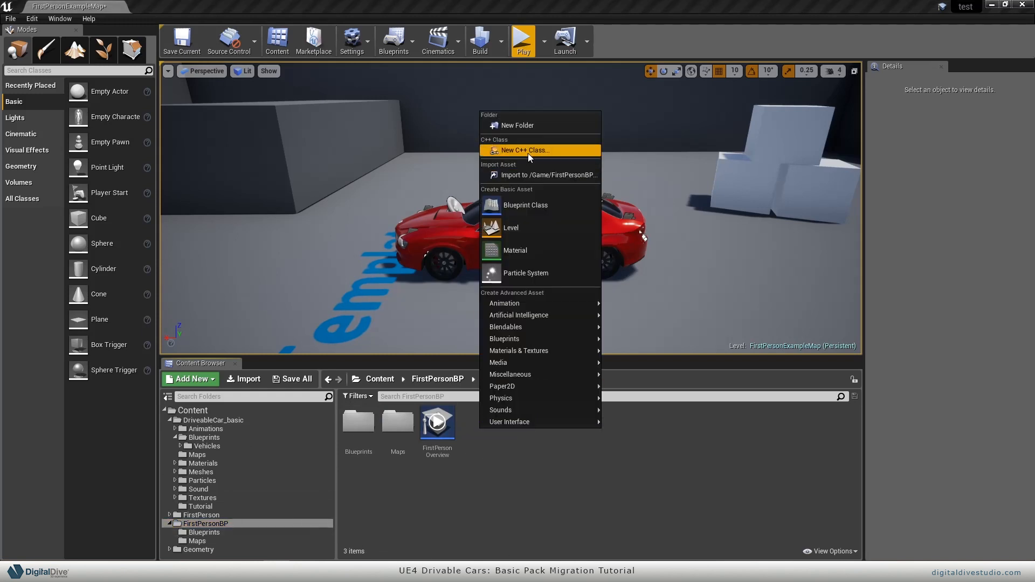
left_click(550, 202)
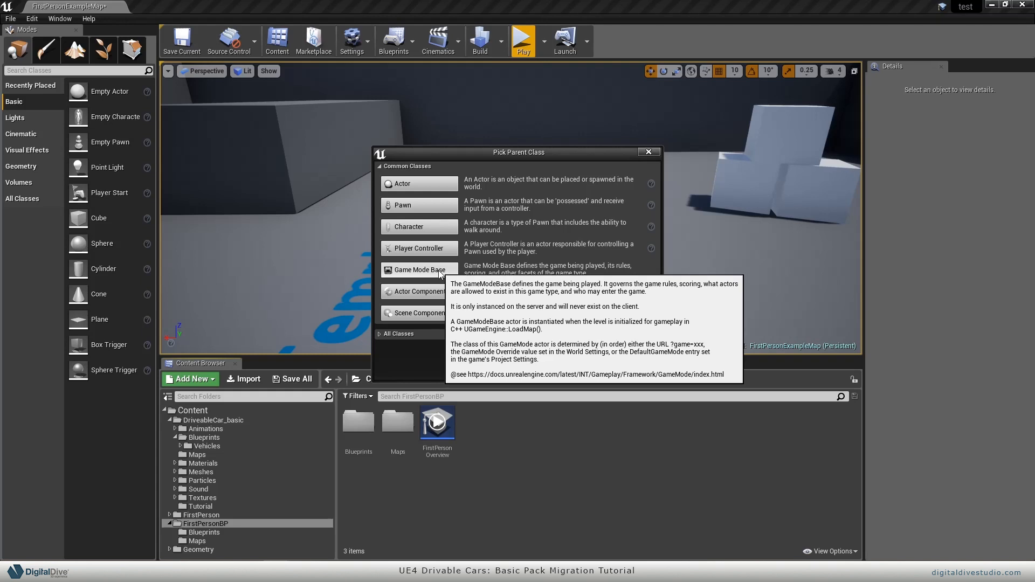
left_click(420, 269)
type("MyGameMode")
key("Return")
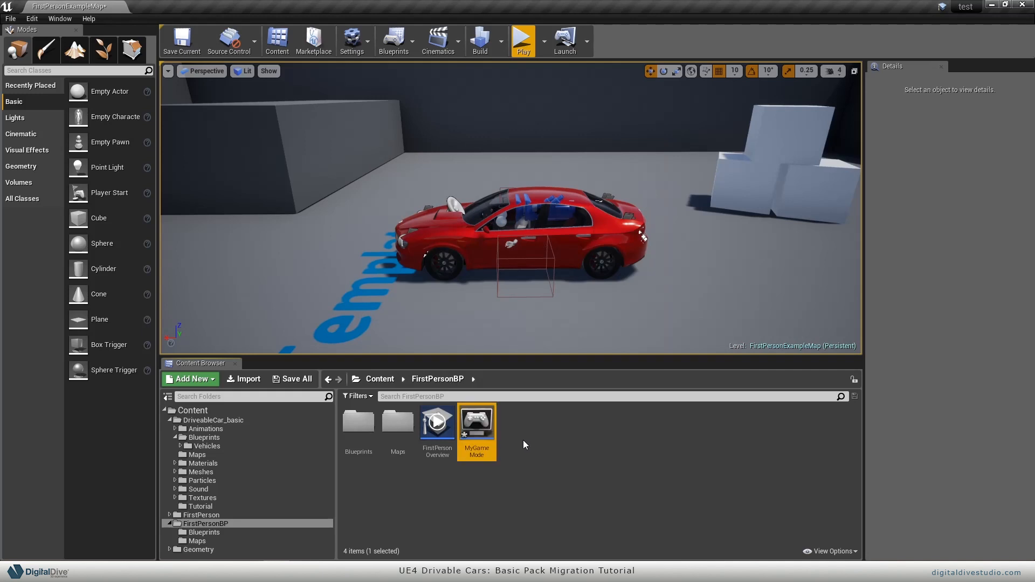
Step: Create a Player Controller blueprint class named MyPlayerController in the FirstPersonBP folder
right_click(538, 432)
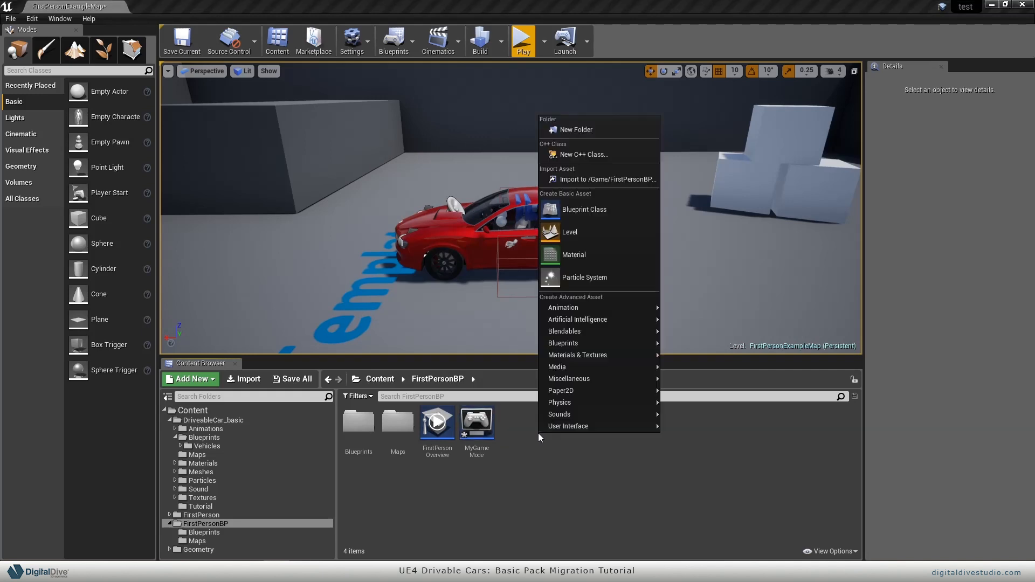
left_click(564, 210)
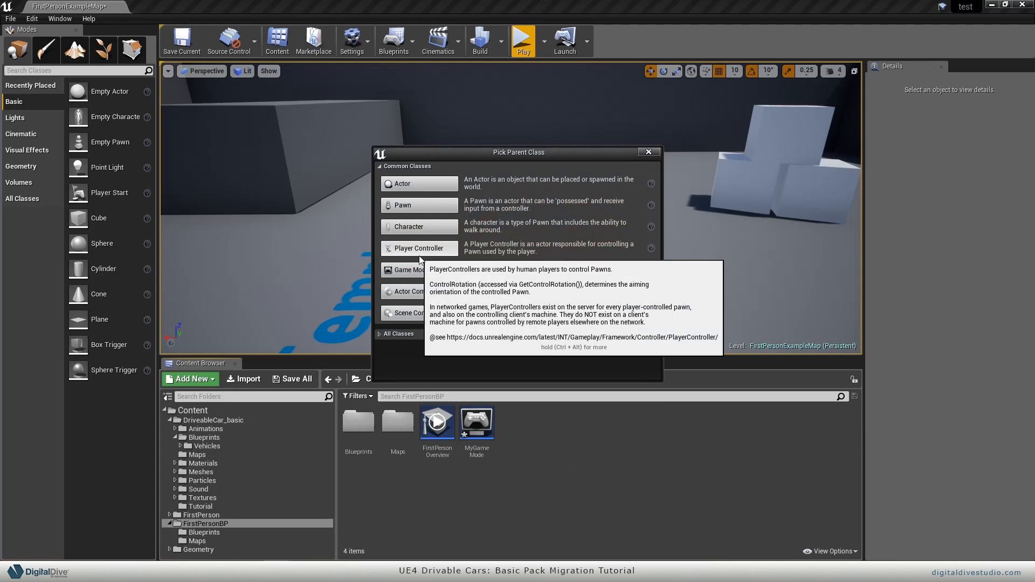
left_click(419, 251)
type("MyPlayerController")
key("Return")
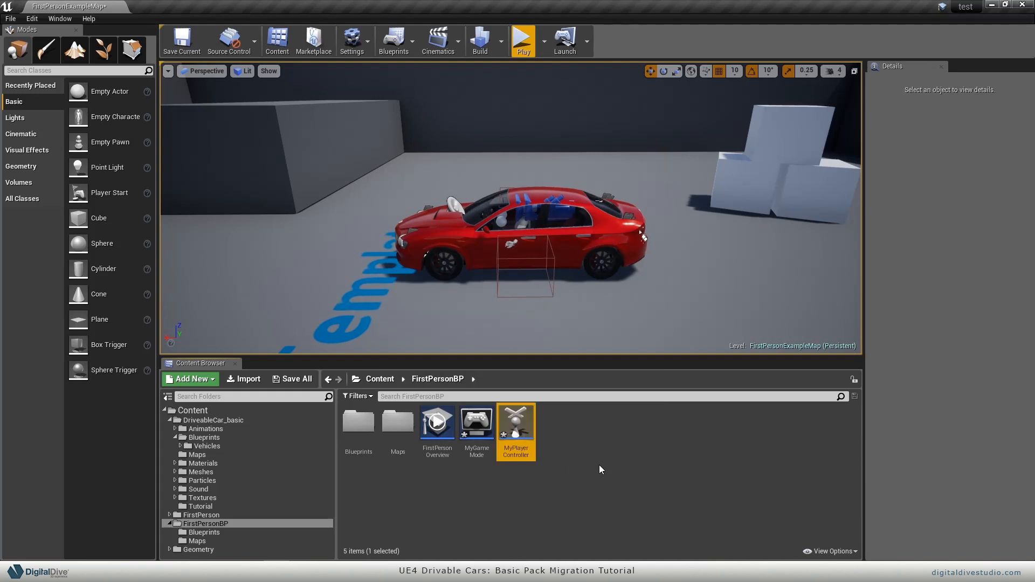
Step: Open the MyGameMode blueprint and change its parent class to Game Mode
left_click(477, 431)
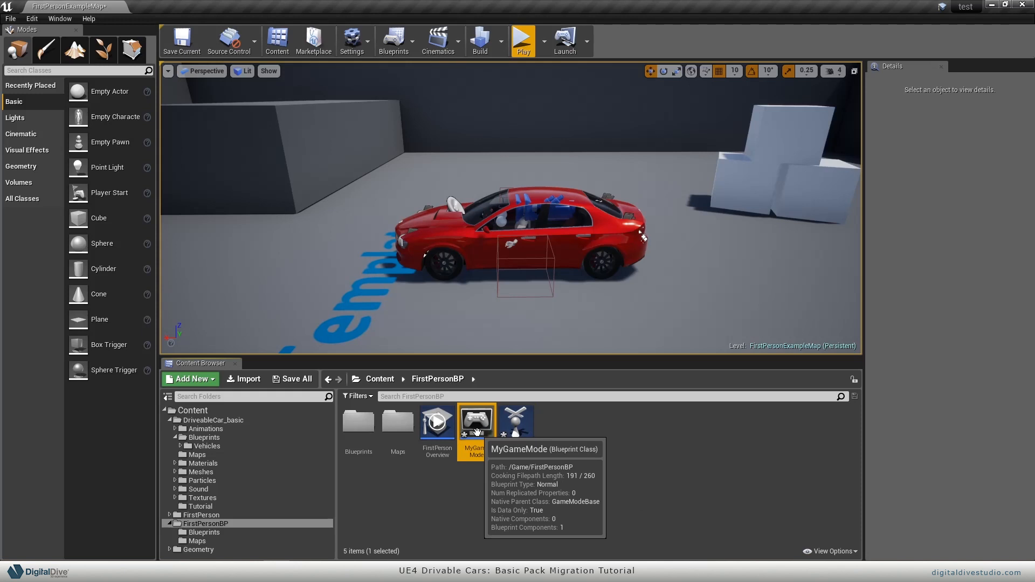
double_click(476, 432)
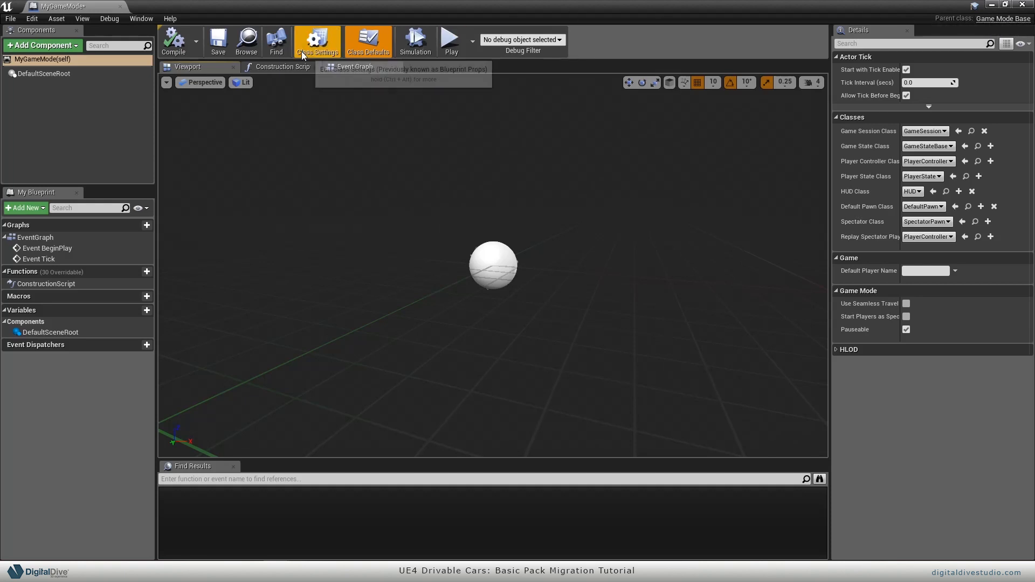
left_click(316, 40)
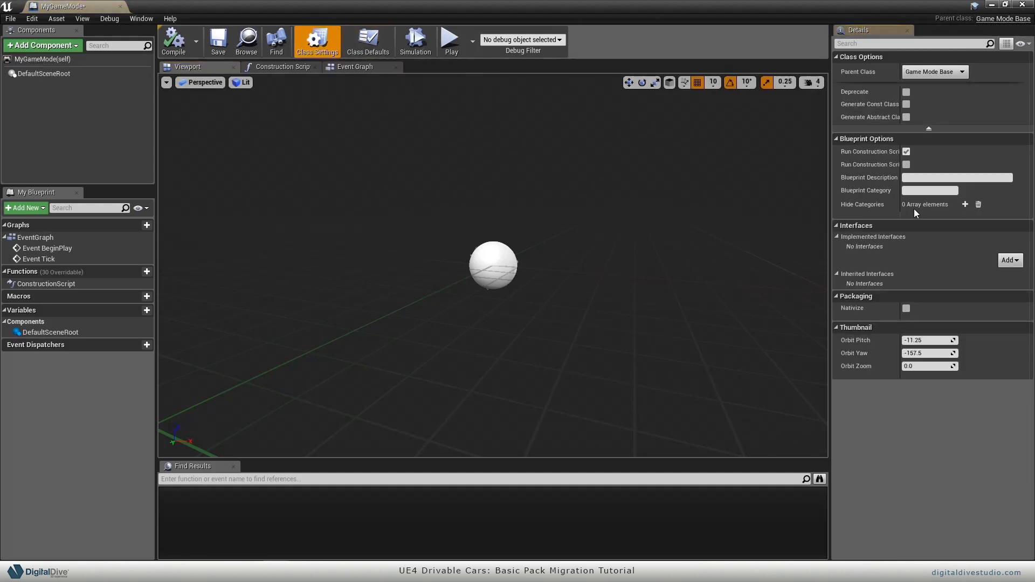
left_click(952, 72)
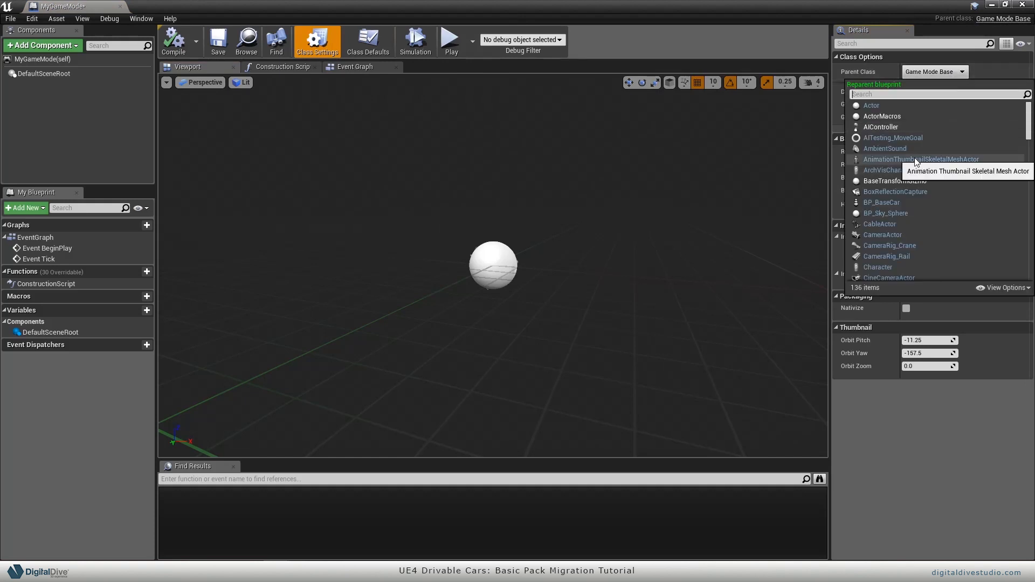
type("game mode")
key("Down")
key("Down")
key("Down")
key("Down")
key("Return")
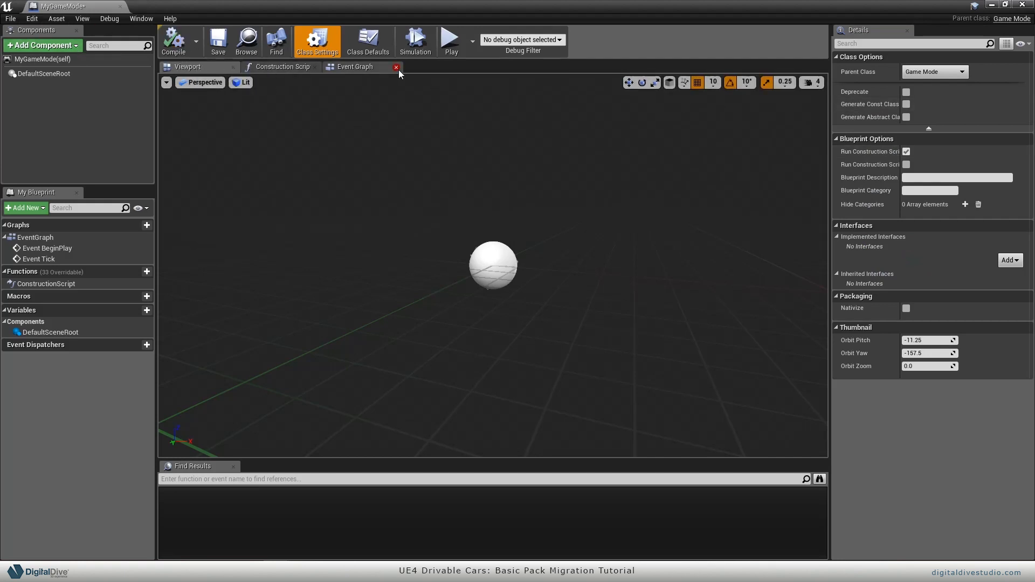
Step: In MyGameMode's event graph, connect Event BeginPlay to a Print String node reading "this is game Mode" and close the blueprint
left_click(356, 67)
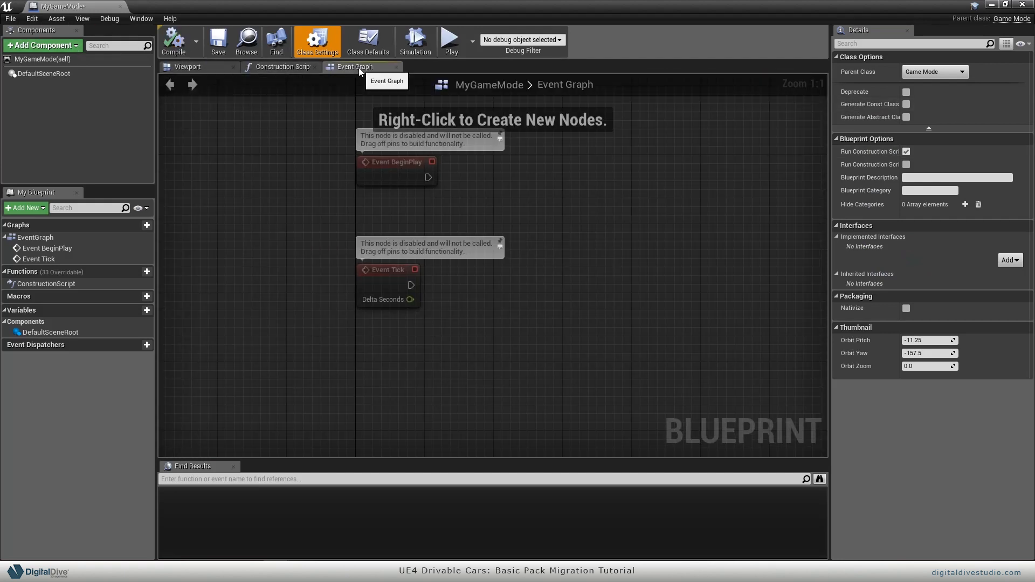
left_click(419, 200)
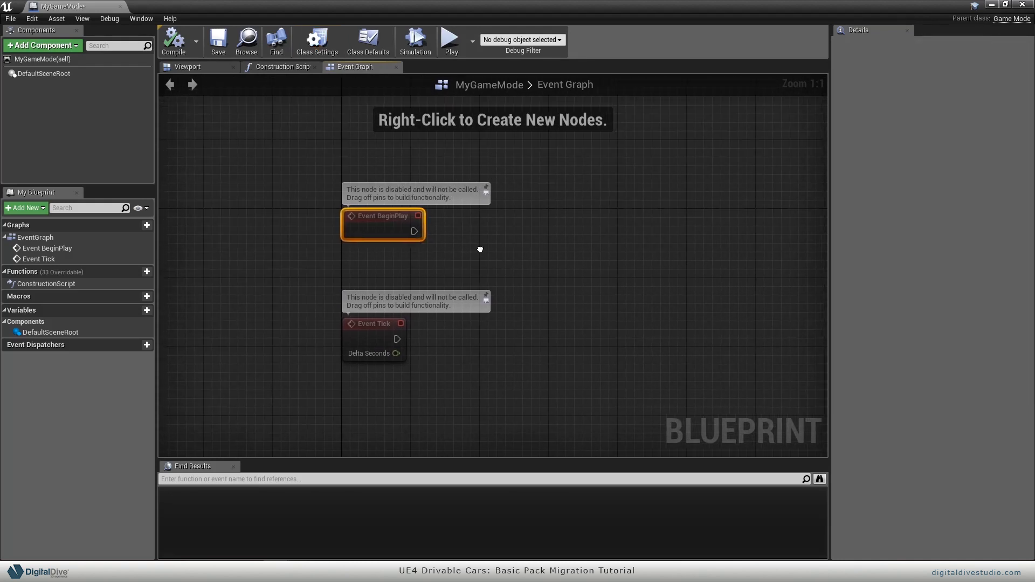
left_click_drag(499, 232, 537, 233)
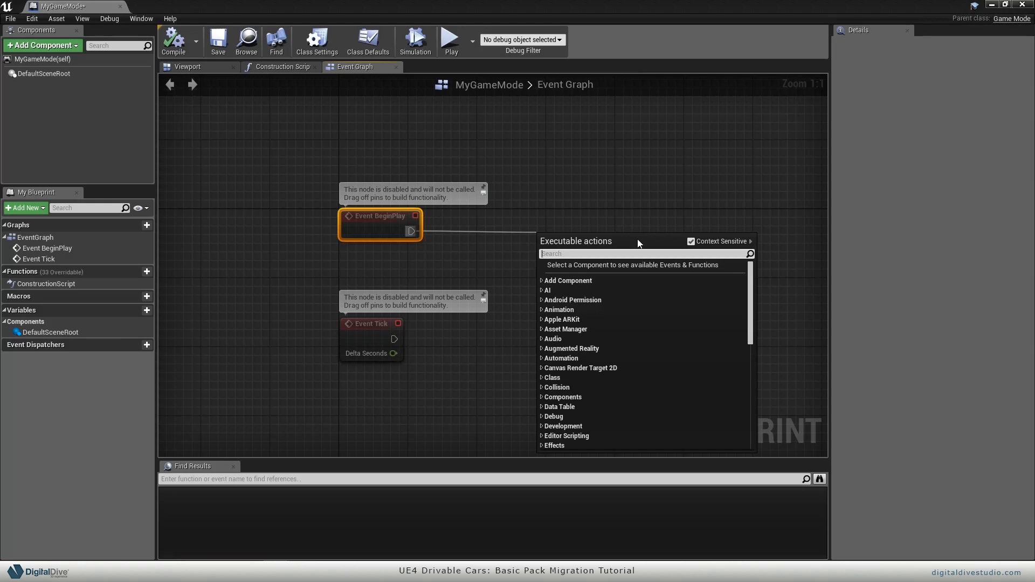
type("prin")
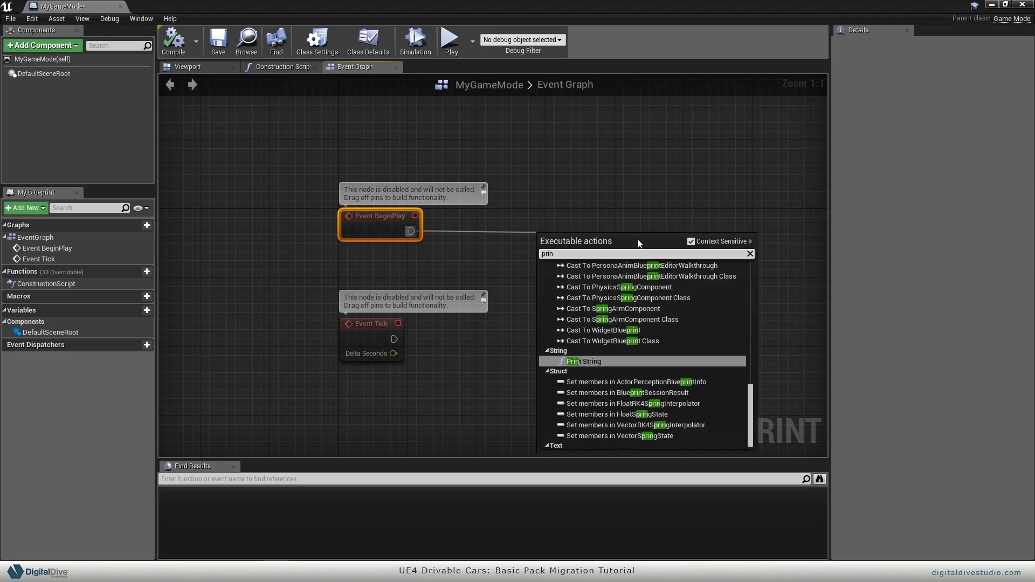
key("Return")
left_click_drag(574, 253, 546, 234)
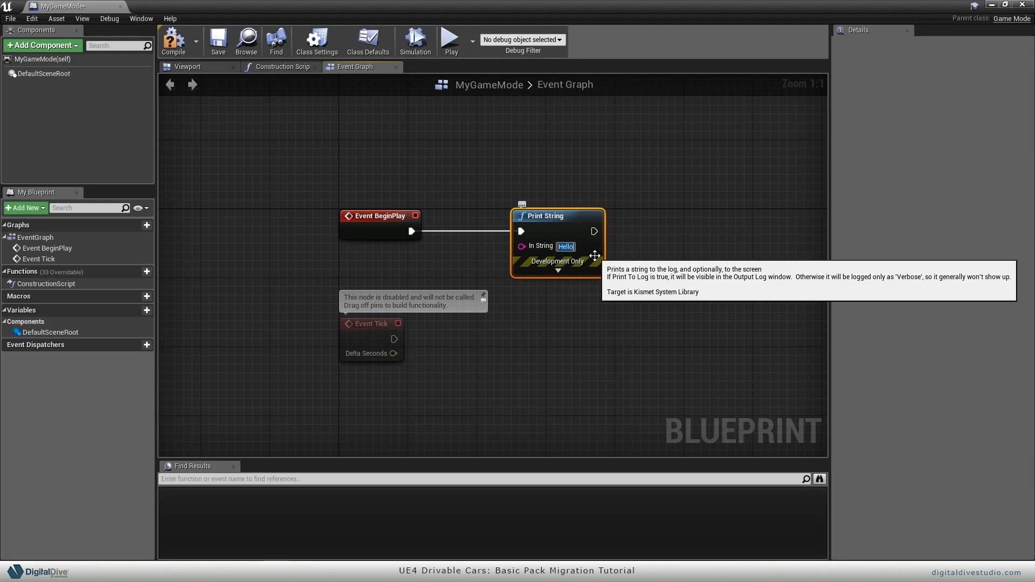
type("this is g")
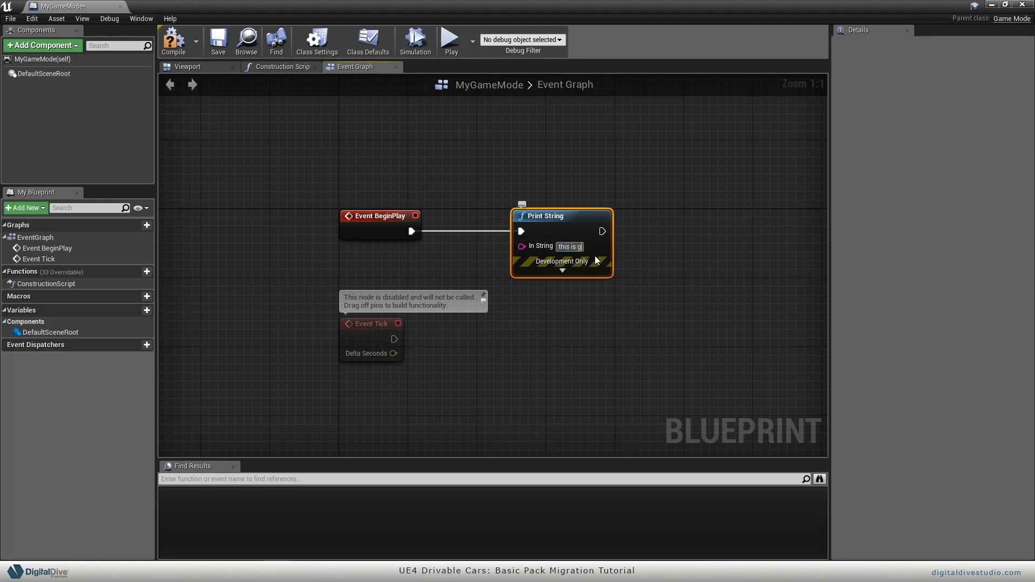
type("ame Mode")
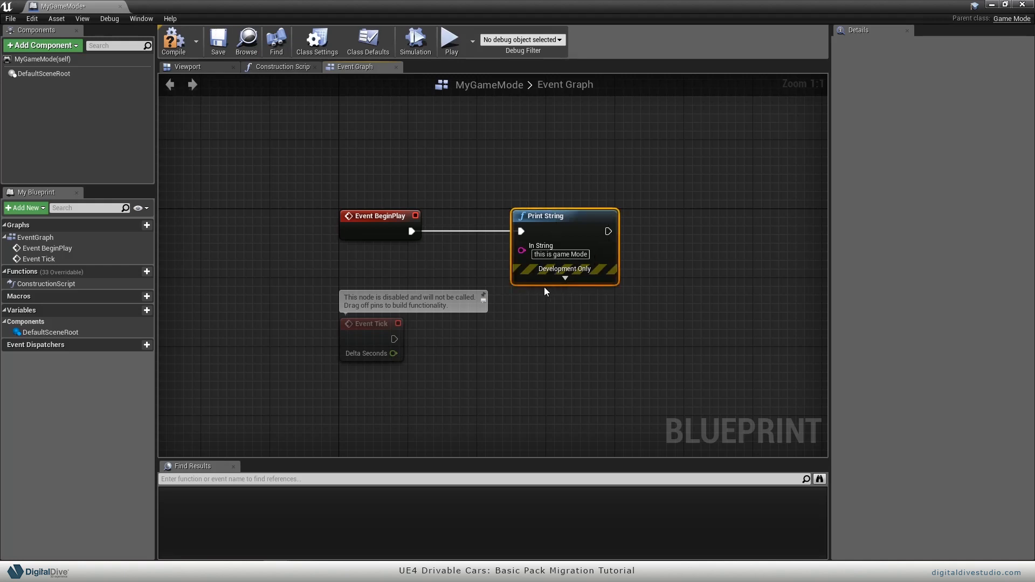
left_click(200, 56)
left_click(1023, 5)
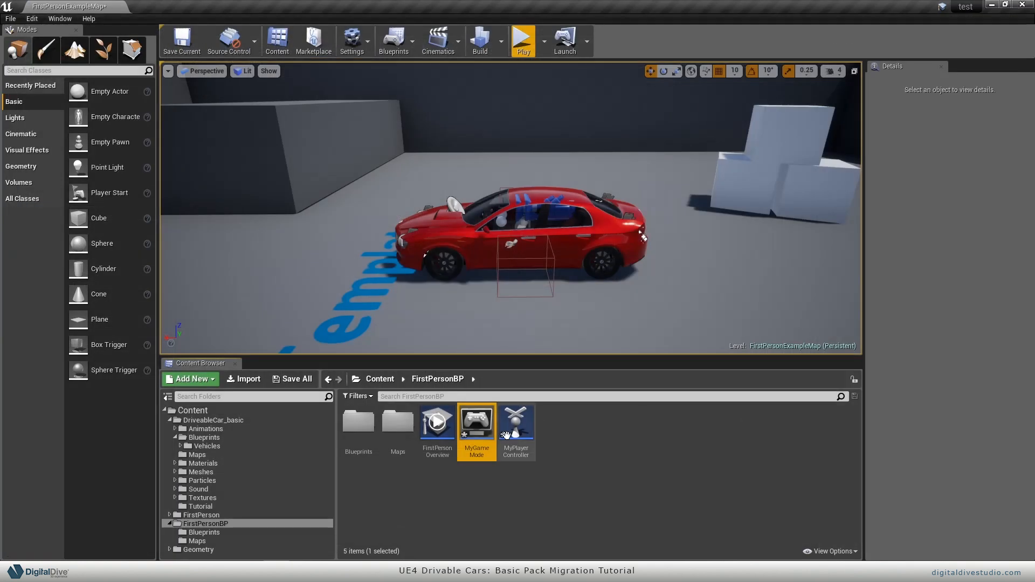
Step: Open the MyPlayerController blueprint and paste the copied Print String node beside Event BeginPlay in its event graph
left_click(523, 447)
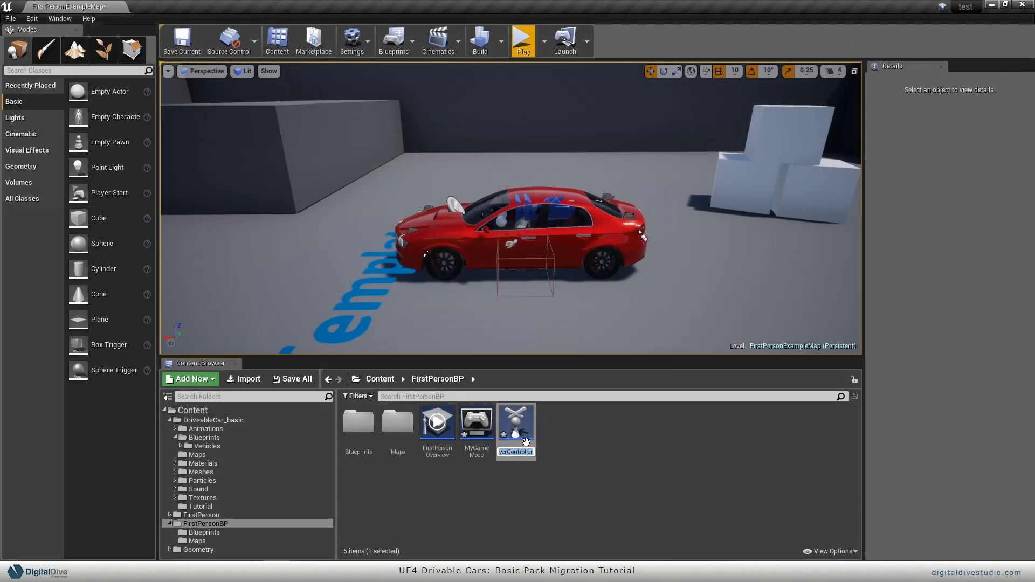
double_click(523, 433)
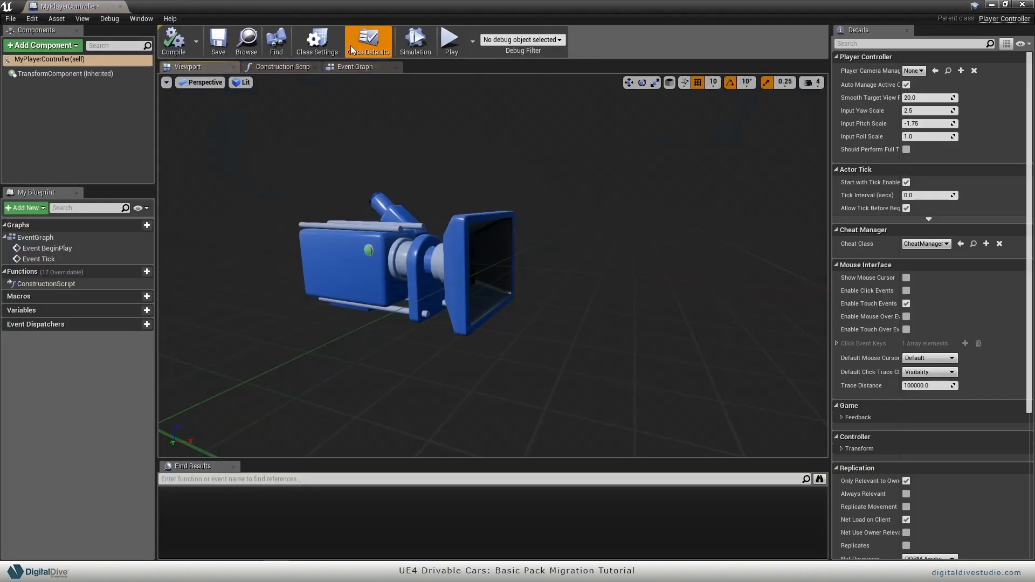
left_click(356, 67)
left_click(555, 234)
left_click_drag(565, 233, 665, 186)
key("ctrl+v")
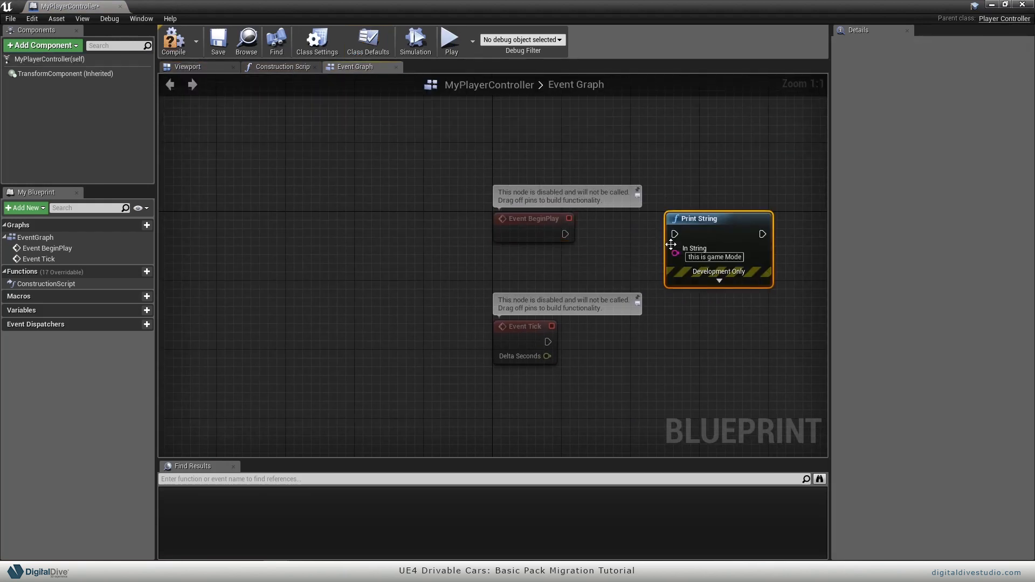
Step: Change the pasted Print String text to "this is player controller" and connect the node to Event BeginPlay
left_click(714, 257)
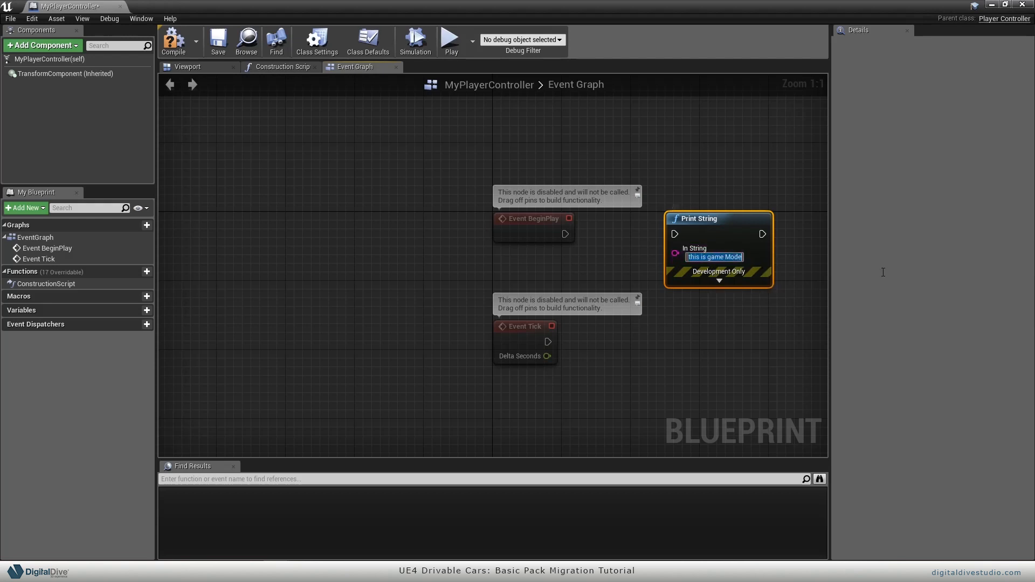
key("End")
key("BackSpace")
key("BackSpace")
key("BackSpace")
key("BackSpace")
key("BackSpace")
key("BackSpace")
key("BackSpace")
key("BackSpace")
key("BackSpace")
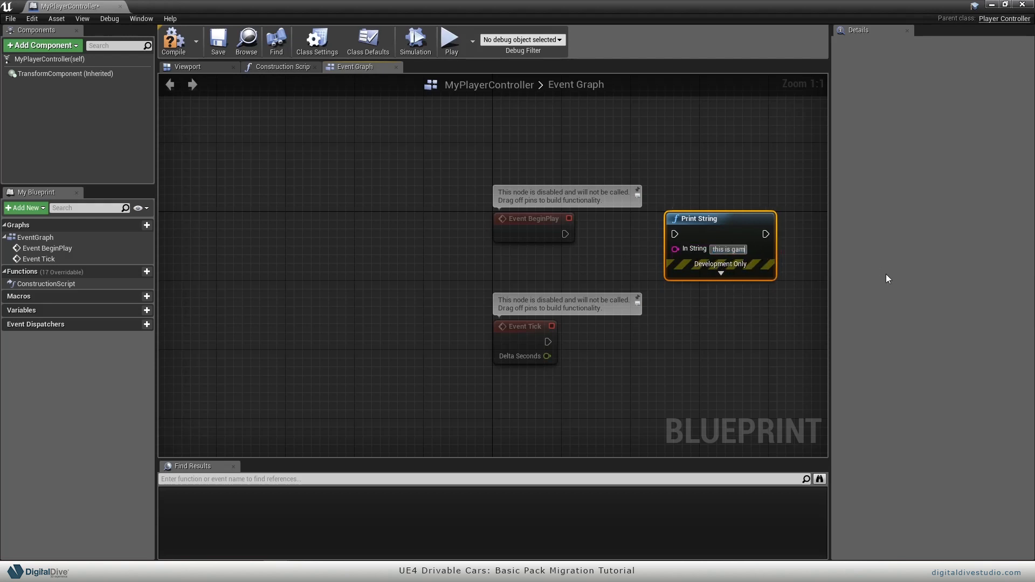
type("player c")
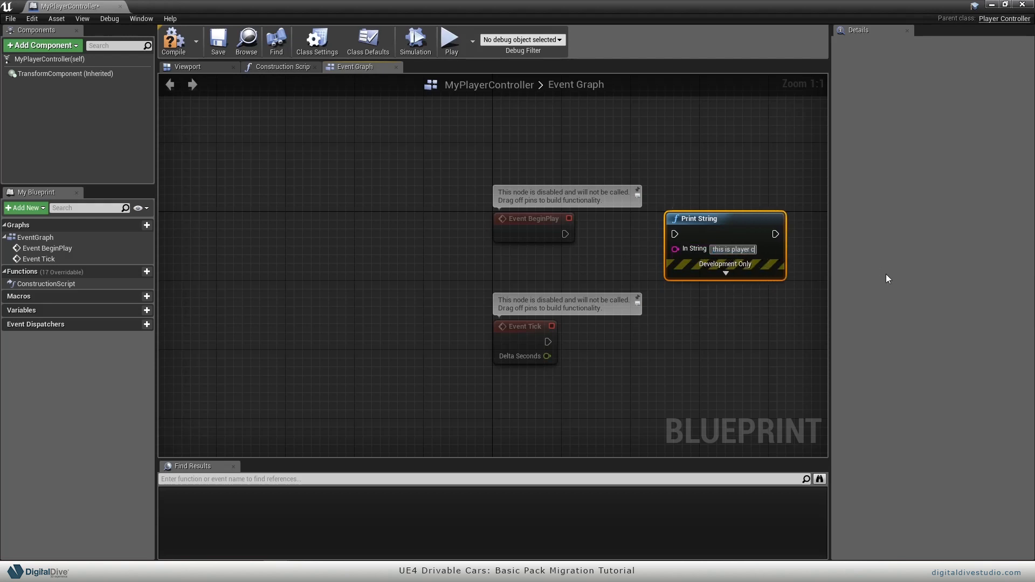
type("ontroller")
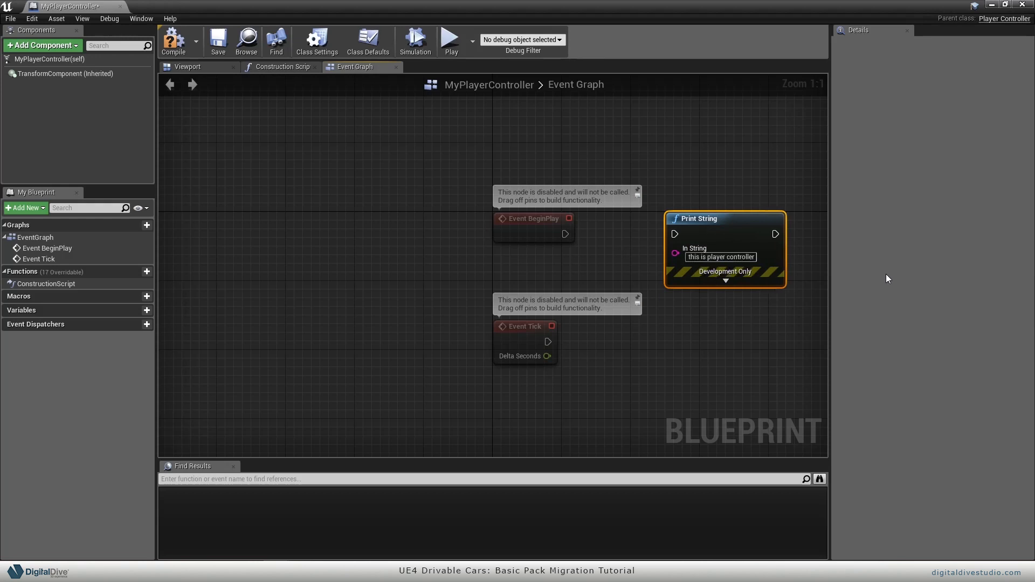
left_click_drag(678, 234, 564, 234)
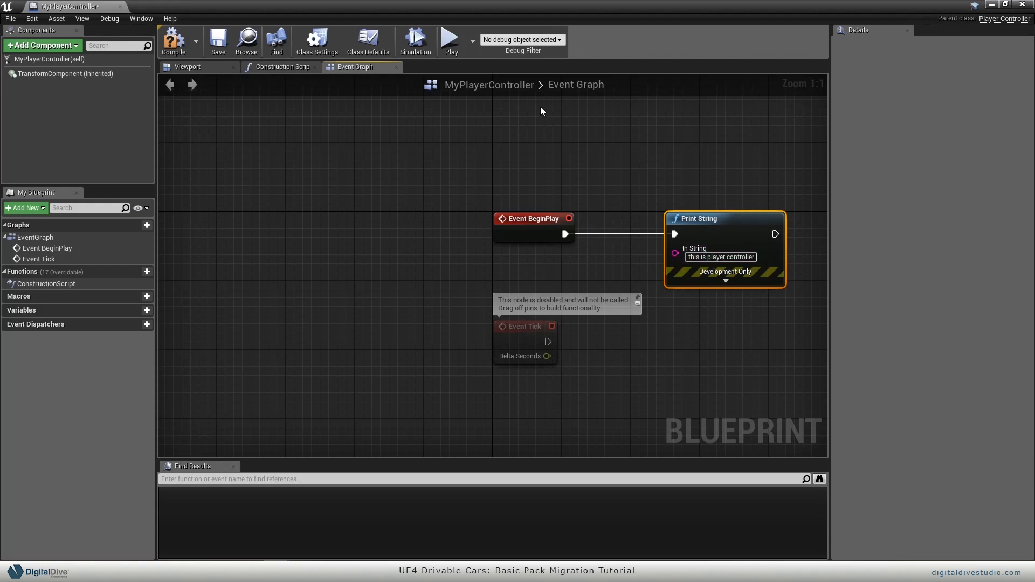
Step: Shrink the MyPlayerController window to uncover the assets, reopen the MyGameMode blueprint alongside it and save everything
left_click_drag(232, 7, 675, 111)
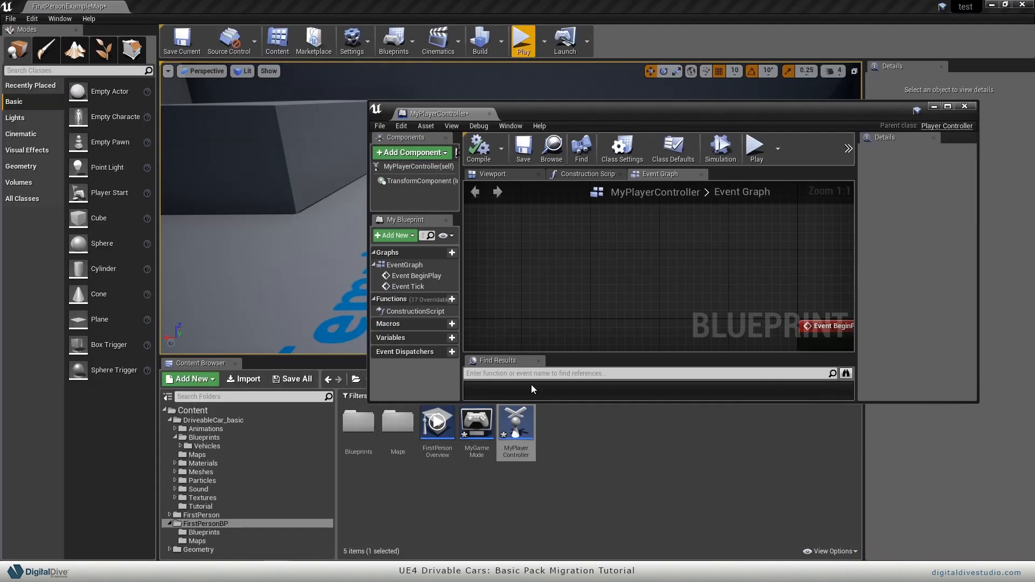
left_click(483, 422)
left_click_drag(486, 422, 489, 422)
key("Escape")
double_click(477, 426)
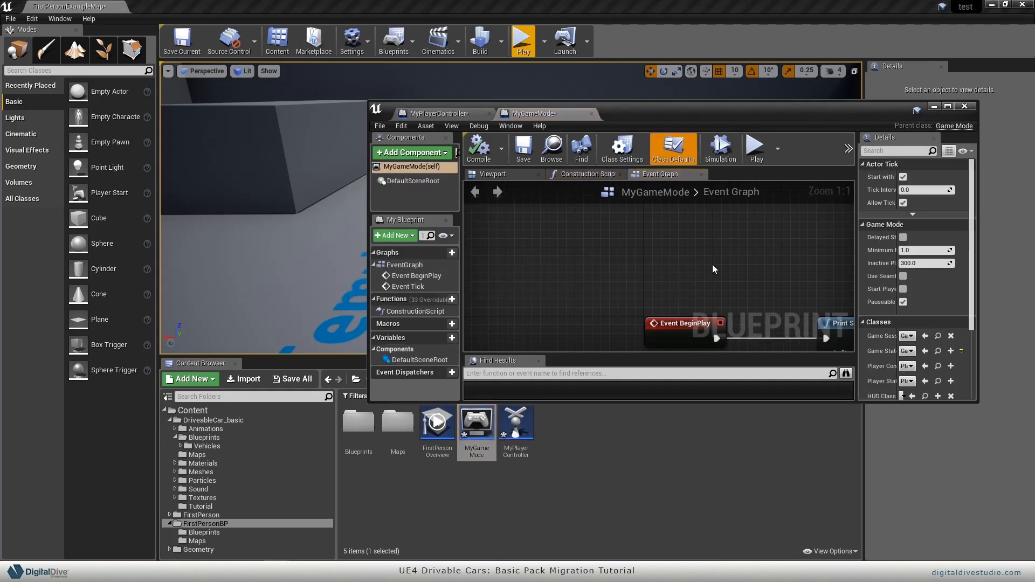
key("ctrl+shift+s")
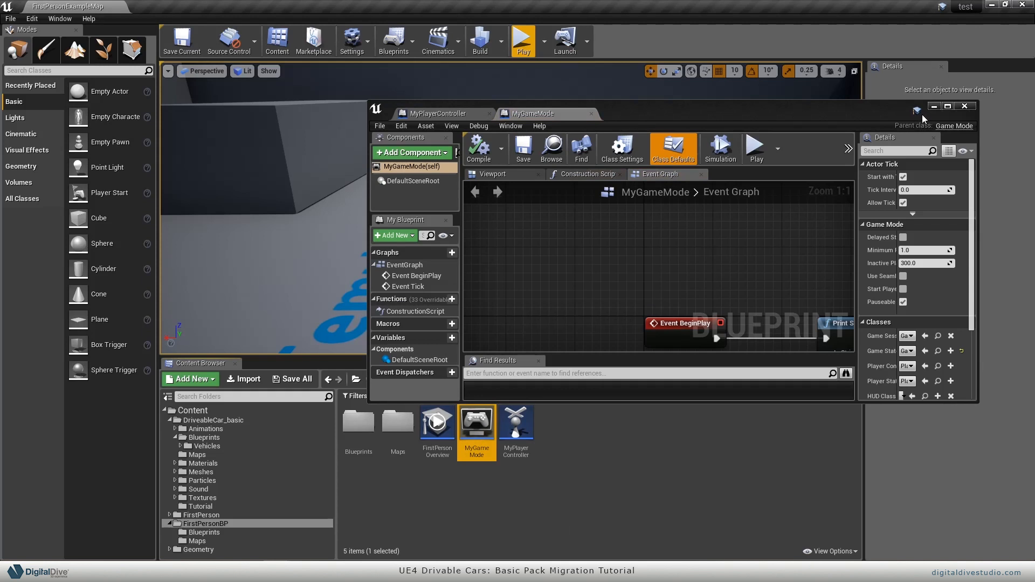
Step: Move the blueprint window clear of the main toolbar and open the level's World Settings
left_click_drag(929, 110, 771, 325)
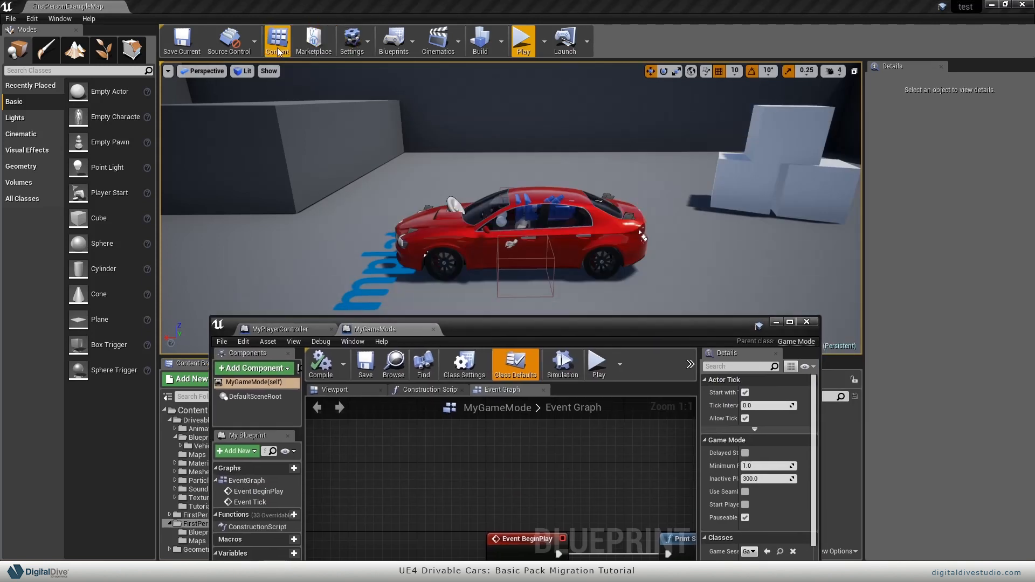
left_click(346, 47)
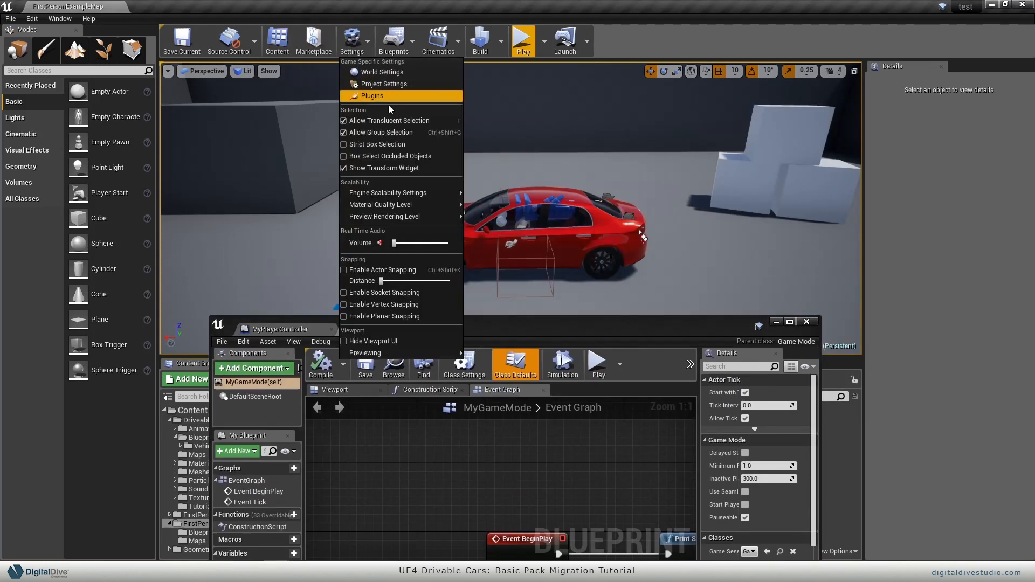
left_click(425, 73)
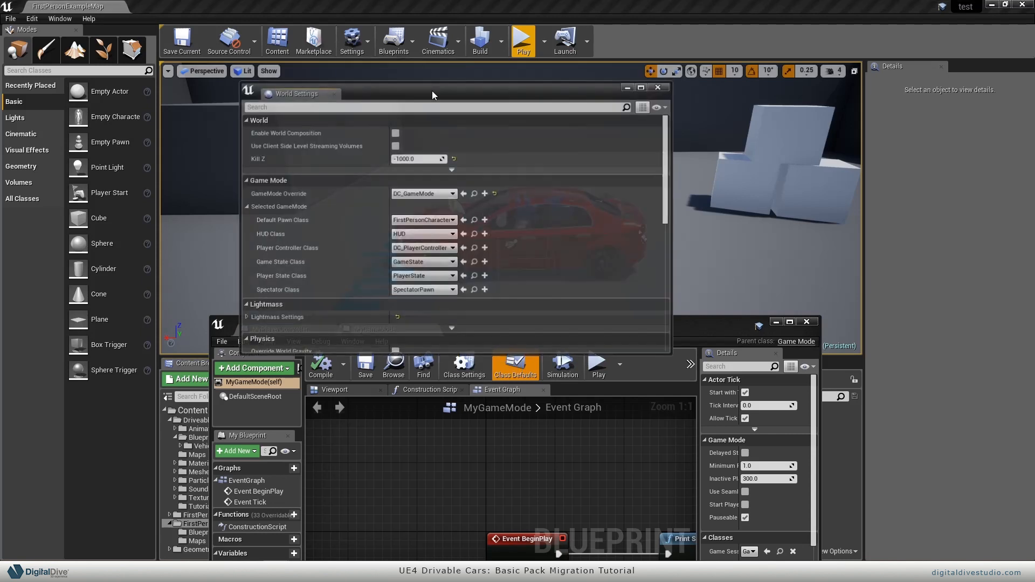
Step: Set the level's GameMode Override to MyGameMode and its Player Controller Class to MyPlayerController, and close the settings and blueprint windows
left_click(436, 195)
type("my")
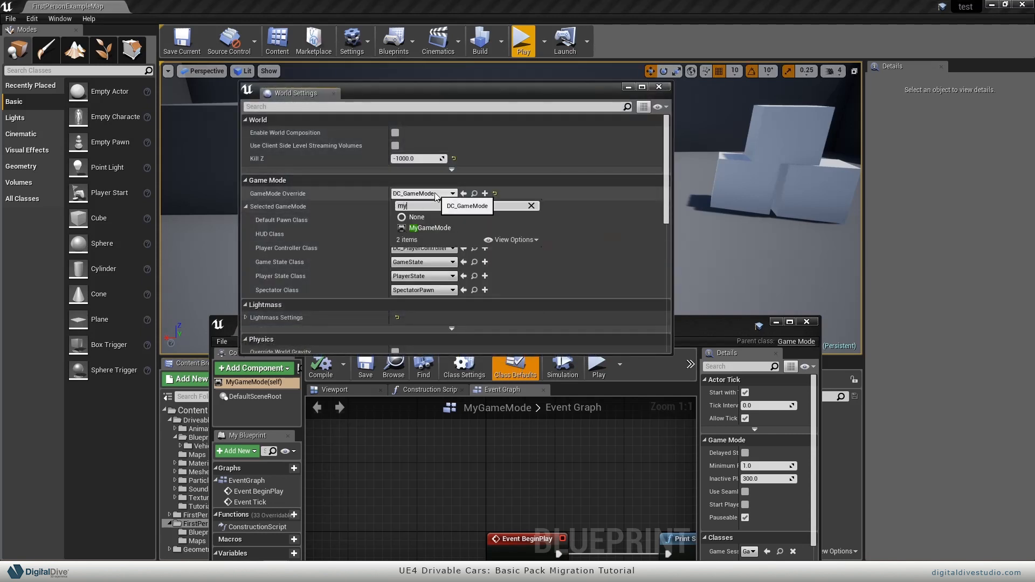
left_click(429, 227)
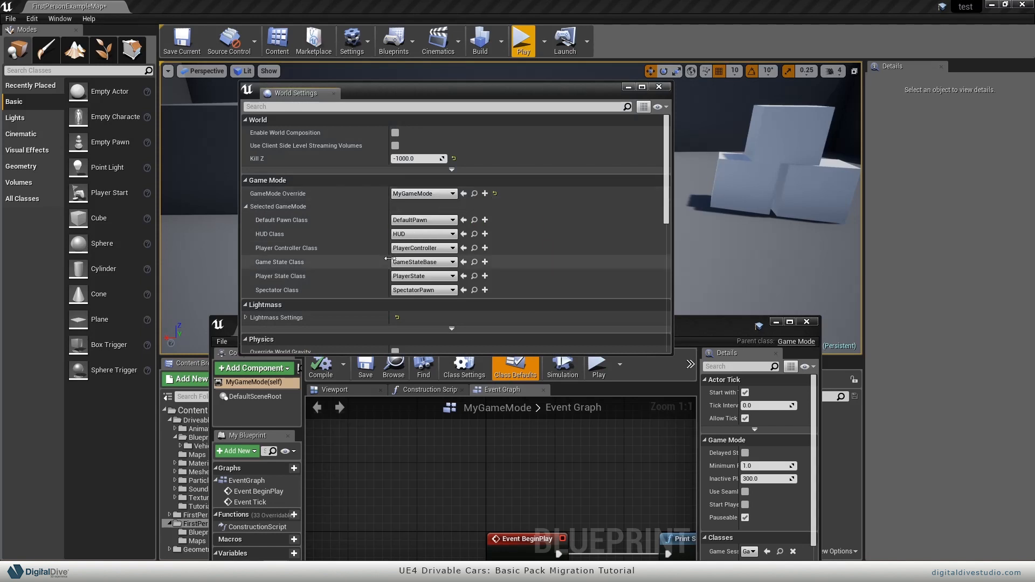
left_click(409, 249)
type("my")
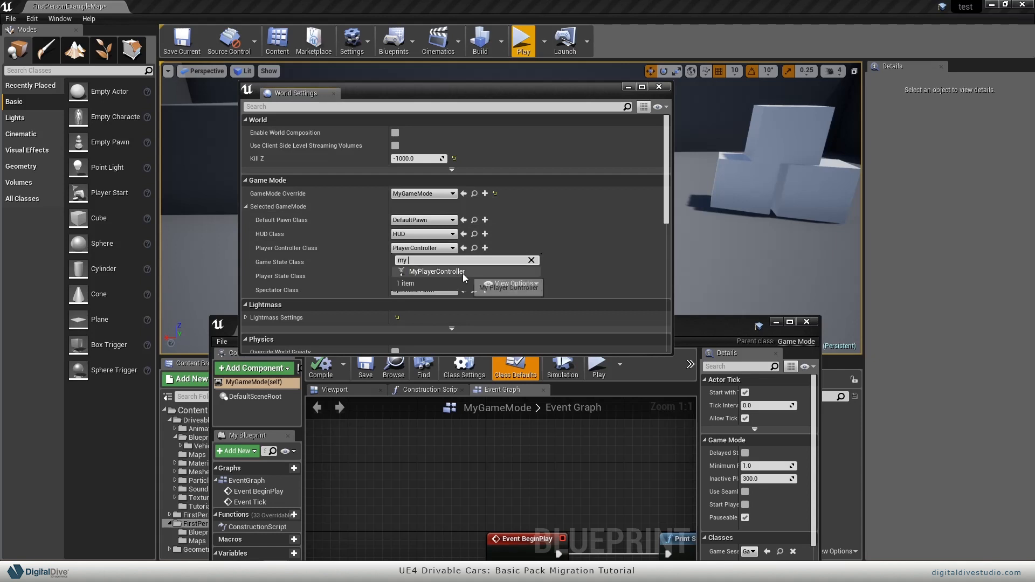
left_click(457, 272)
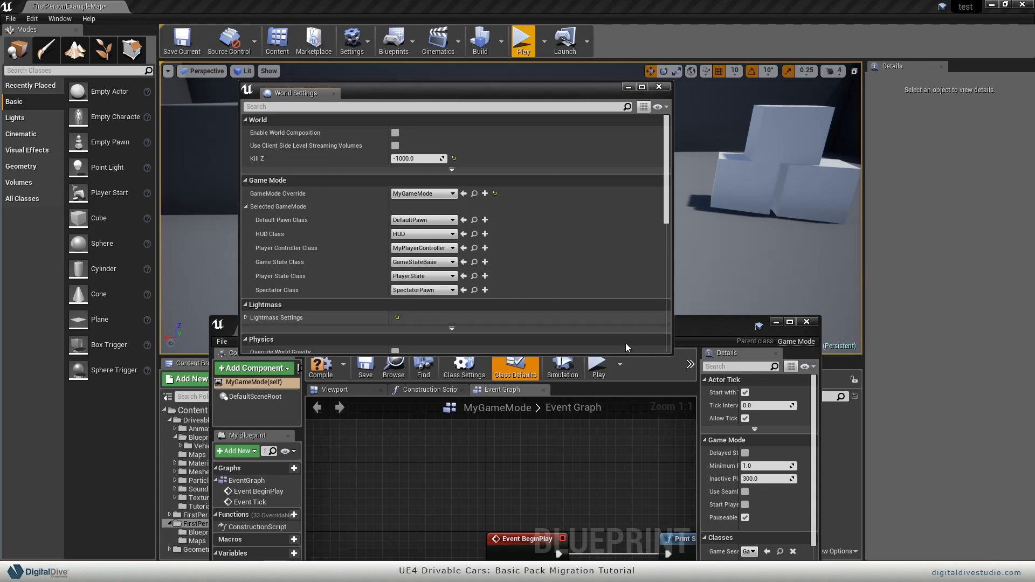
left_click(660, 88)
left_click(802, 323)
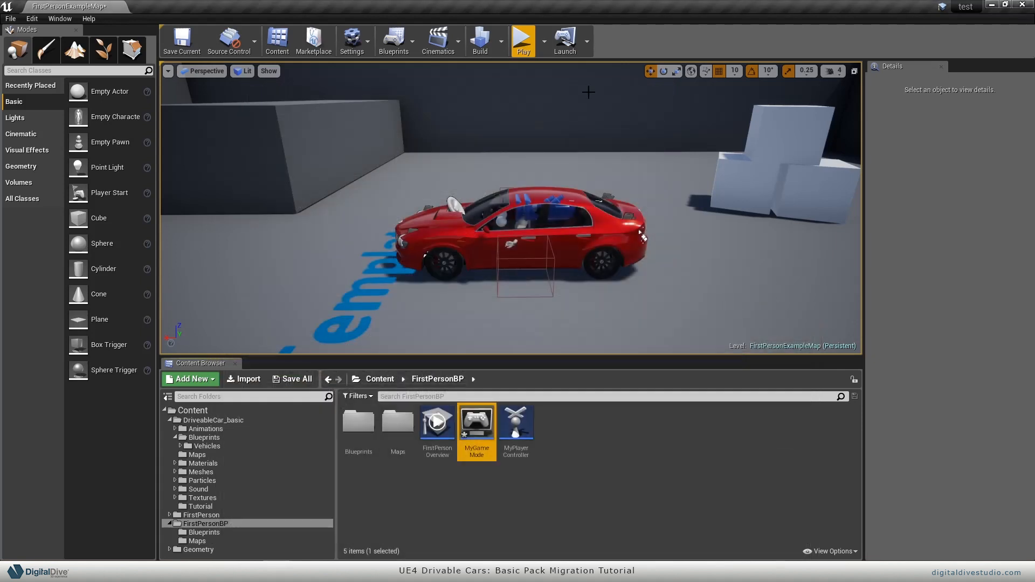
Step: Play-test the level with the MyGameMode override and stop the session
left_click(522, 40)
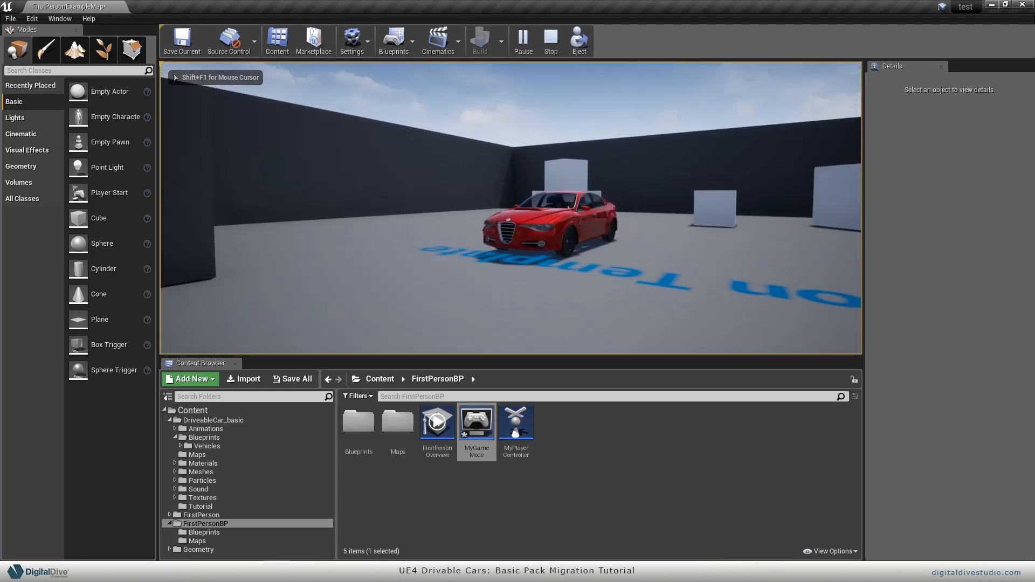
key("Escape")
right_click_drag(496, 248, 466, 244)
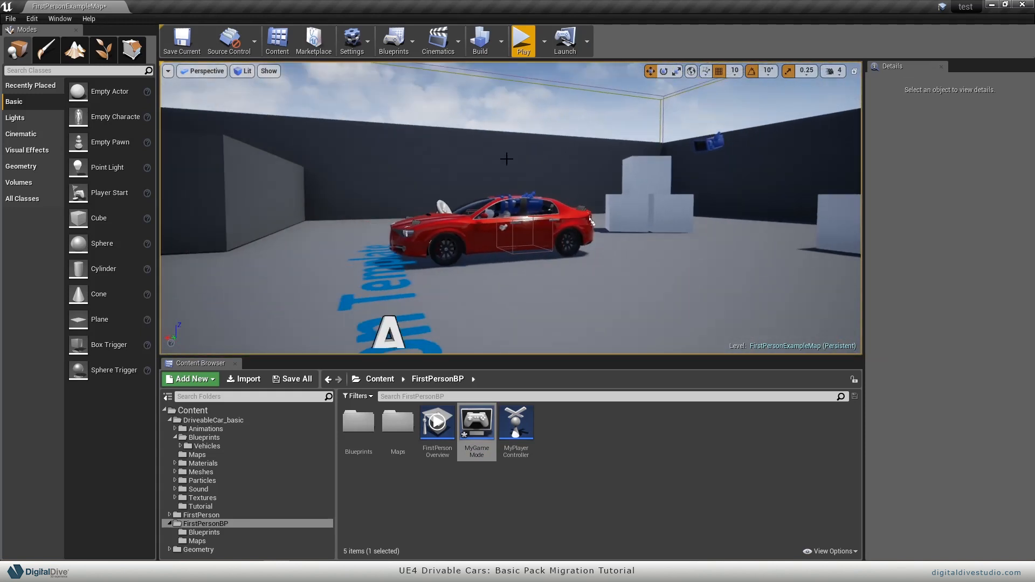
Step: Set the Default Pawn Class of the MyGameMode blueprint to FirstPersonCharacter and close the blueprint
double_click(476, 420)
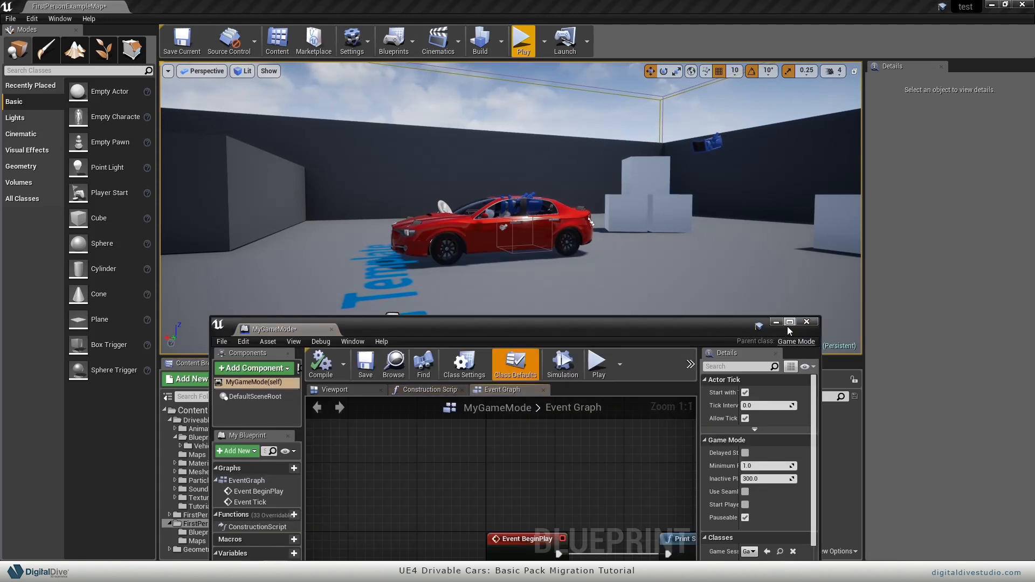
left_click(789, 322)
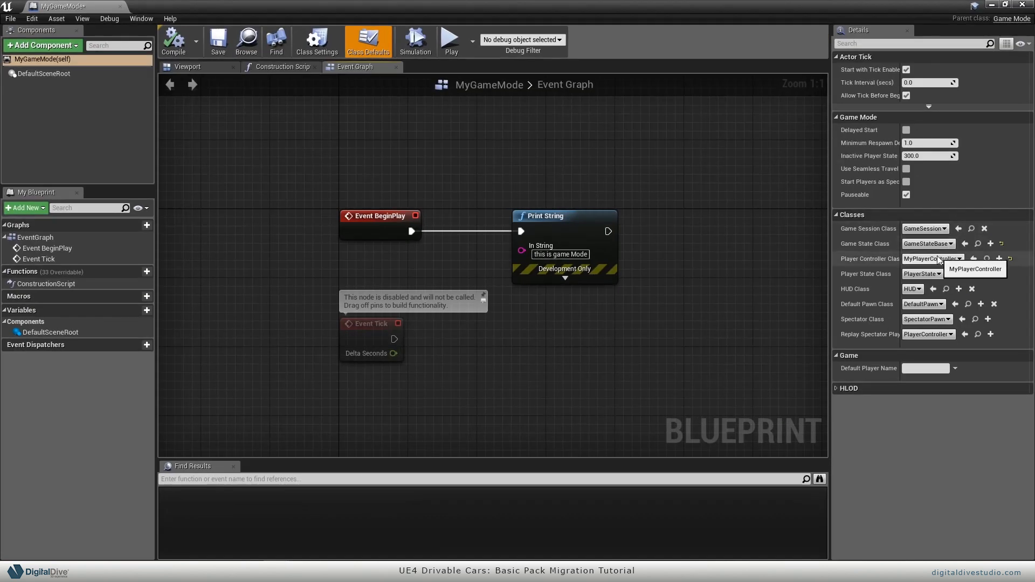
left_click(931, 305)
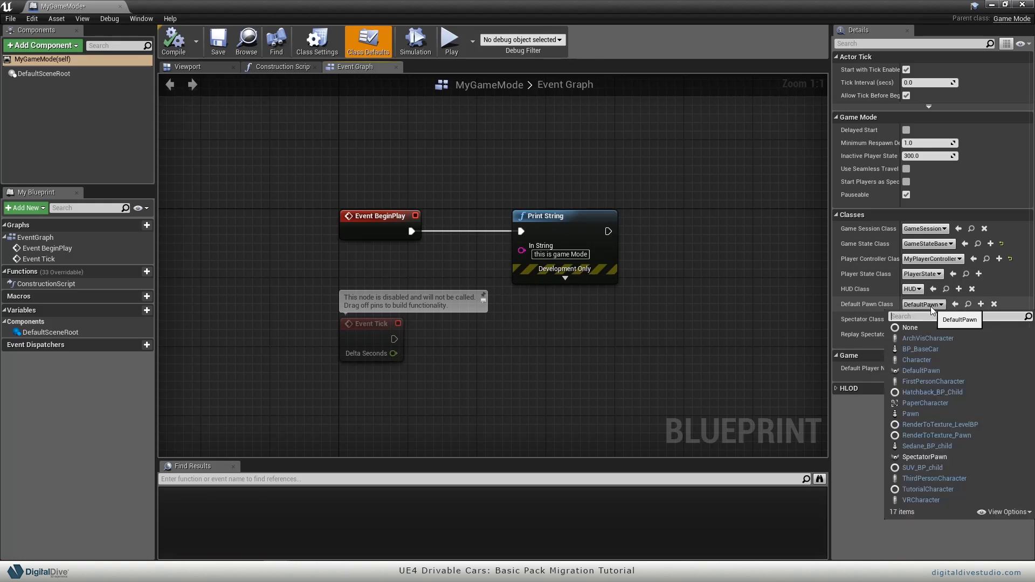
left_click(954, 382)
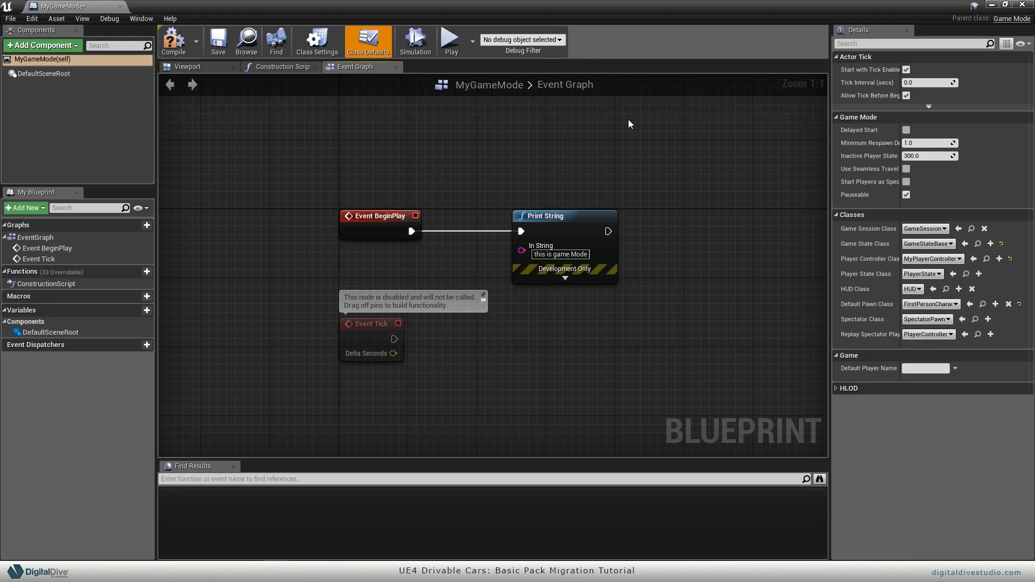
left_click(1023, 6)
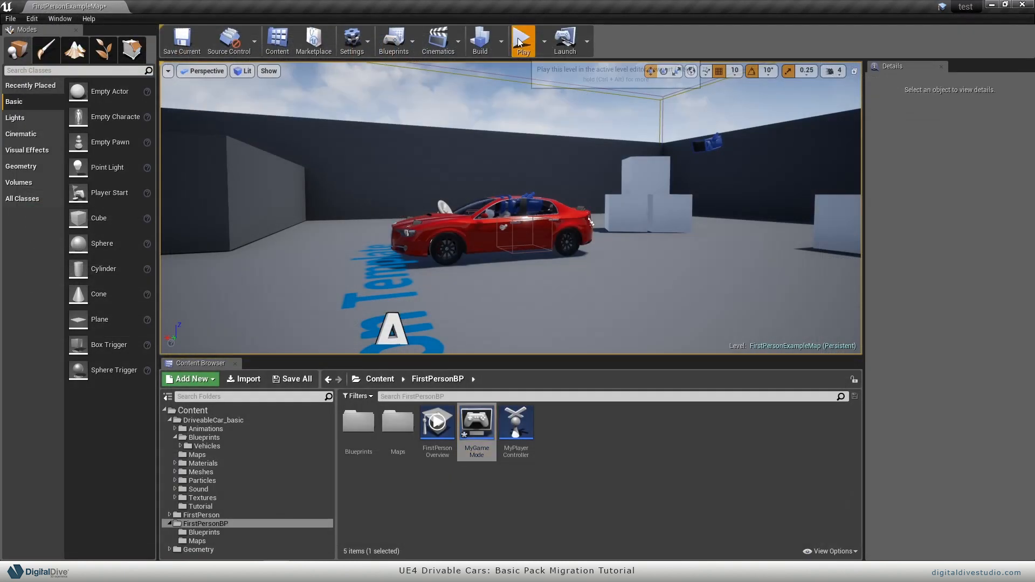
Step: Play-test the level as the first-person character, firing the gun and walking up to the red car's door, and stop the session
left_click(521, 41)
left_click(511, 208)
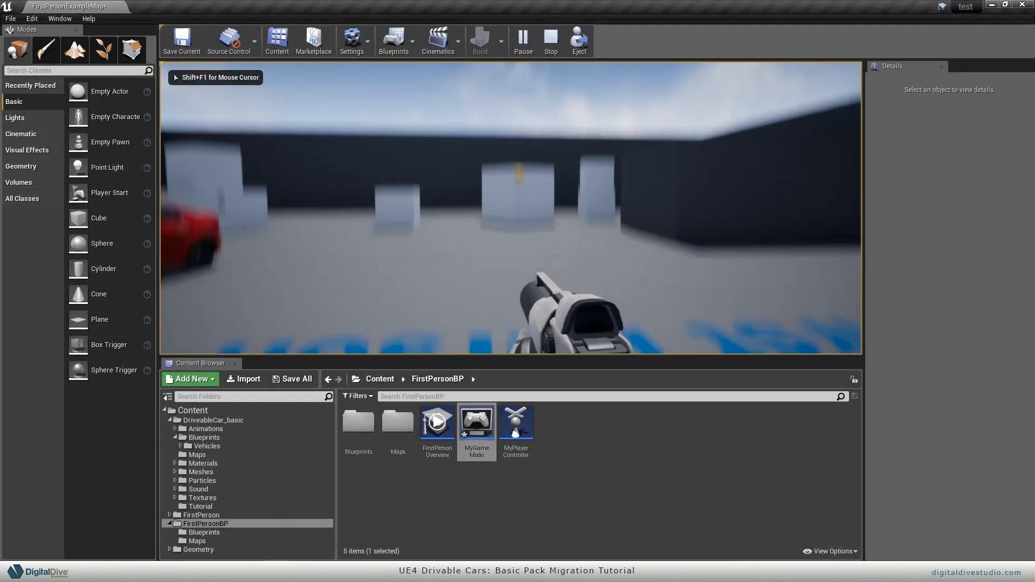
left_click(511, 208)
left_click(511, 208)
left_click(511, 208)
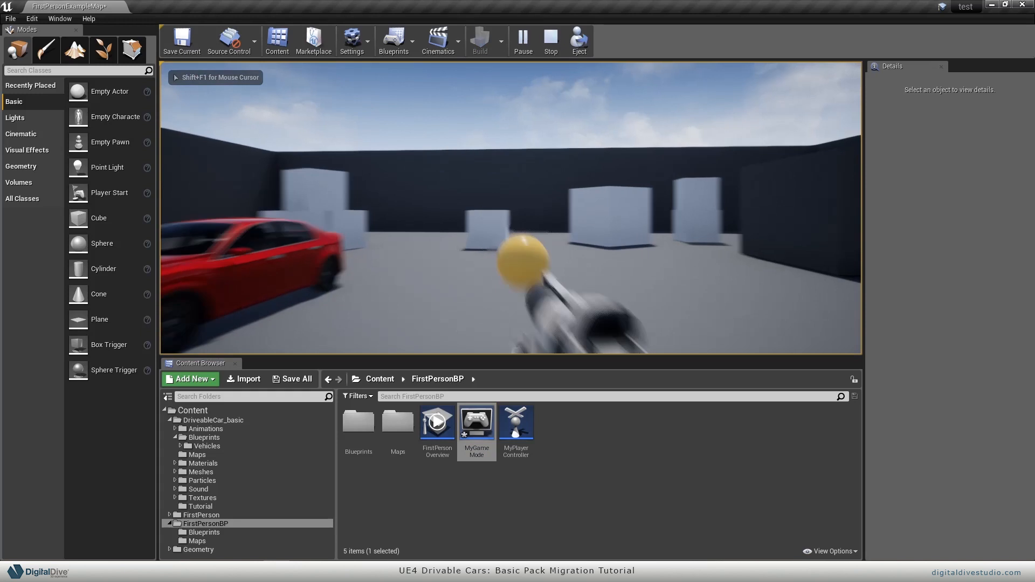
key("w")
left_click(511, 208)
key("w")
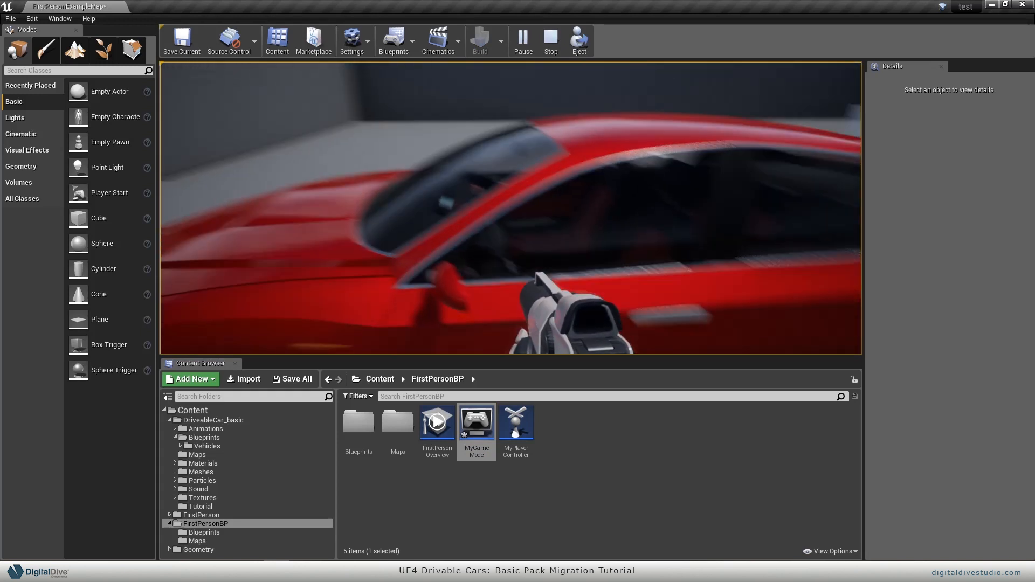
key("s")
key("w")
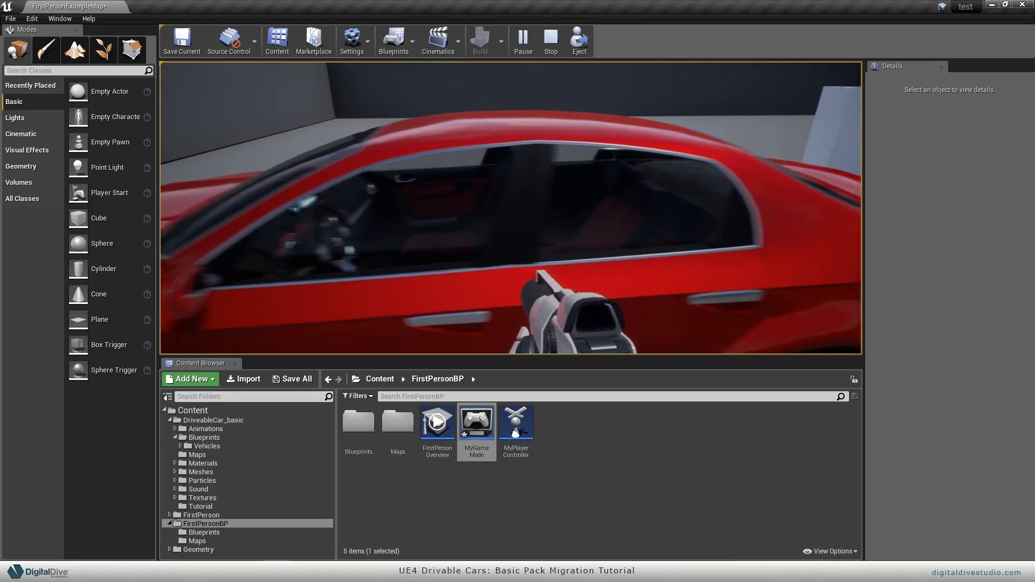
key("Escape")
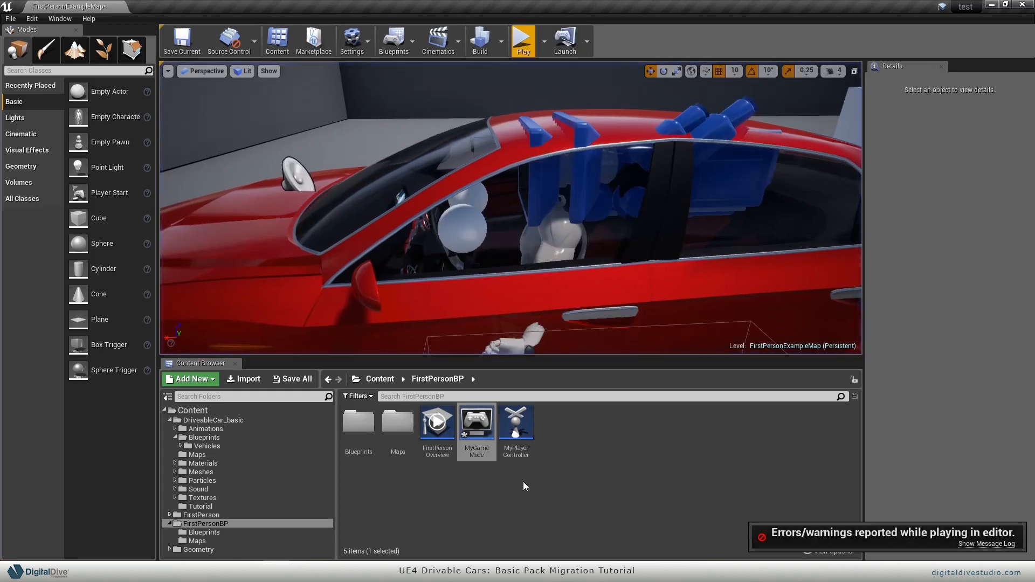
right_click_drag(587, 280, 531, 283)
key("s")
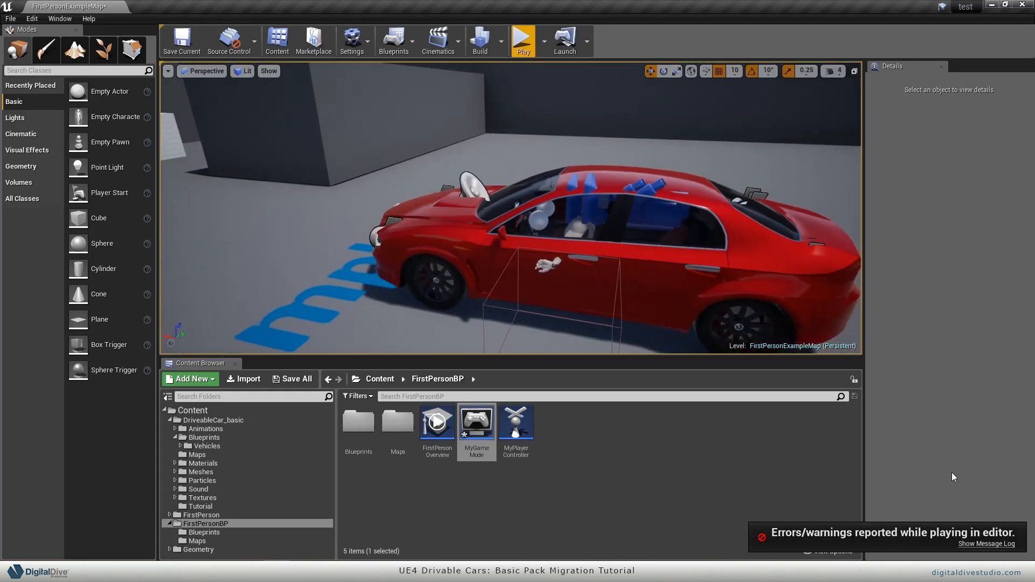
left_click(541, 500)
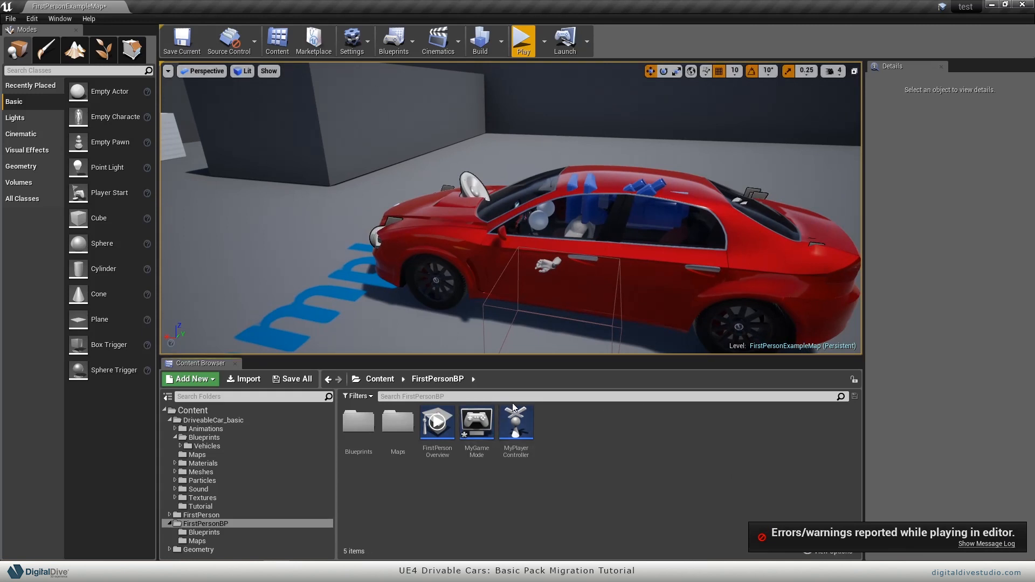
left_click(477, 423)
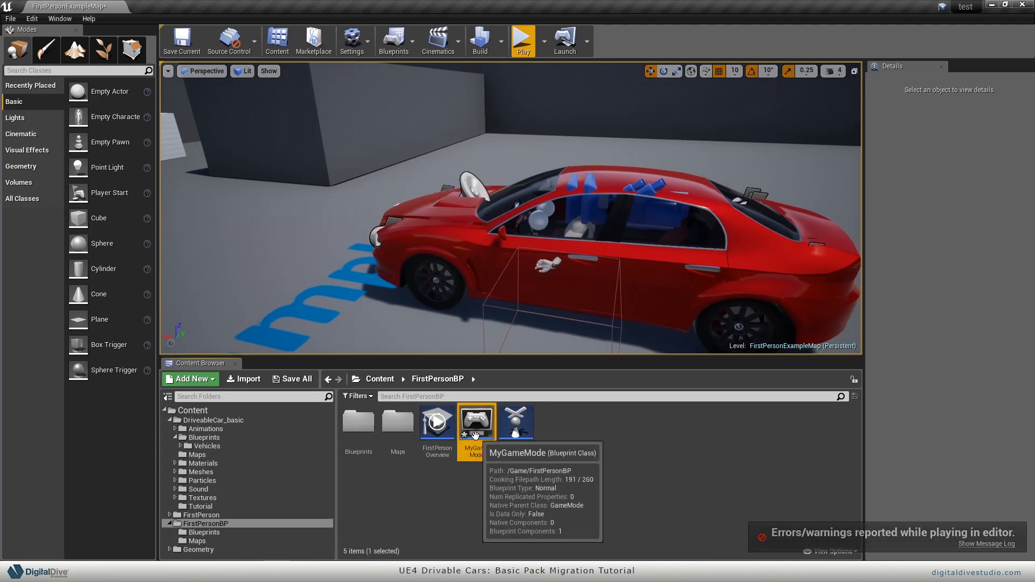
left_click(538, 479)
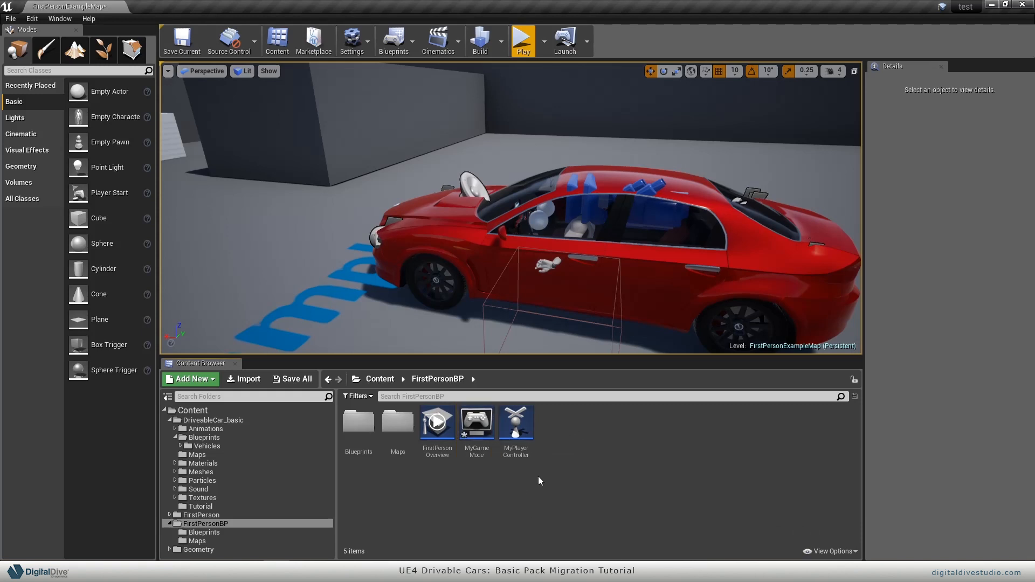
left_click(516, 424)
left_click(490, 426, "ctrl")
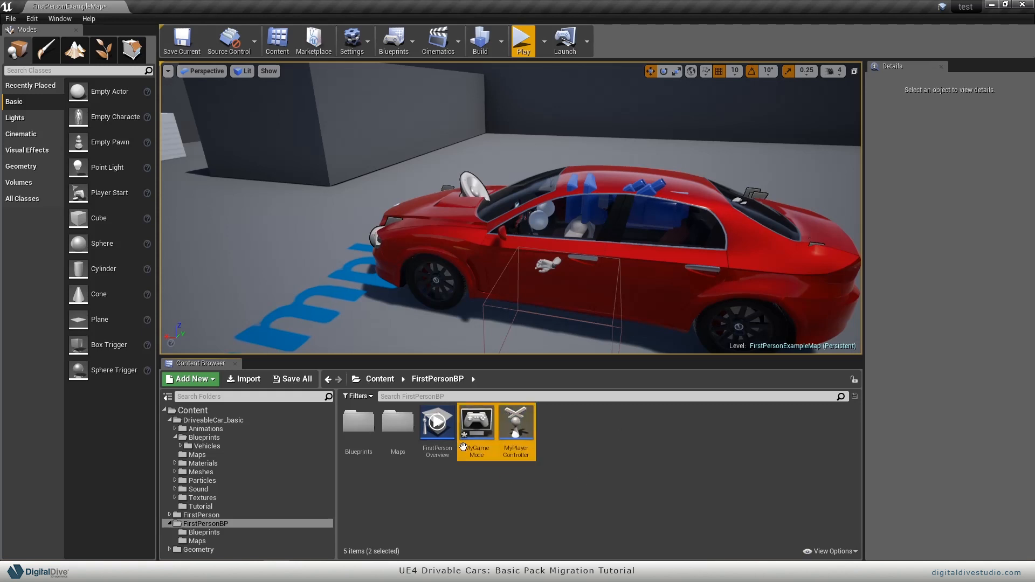
Step: Open the DC_GameMode and DC_PlayerController blueprints together from the Blueprints folder of DriveableCar_basic
left_click(213, 437)
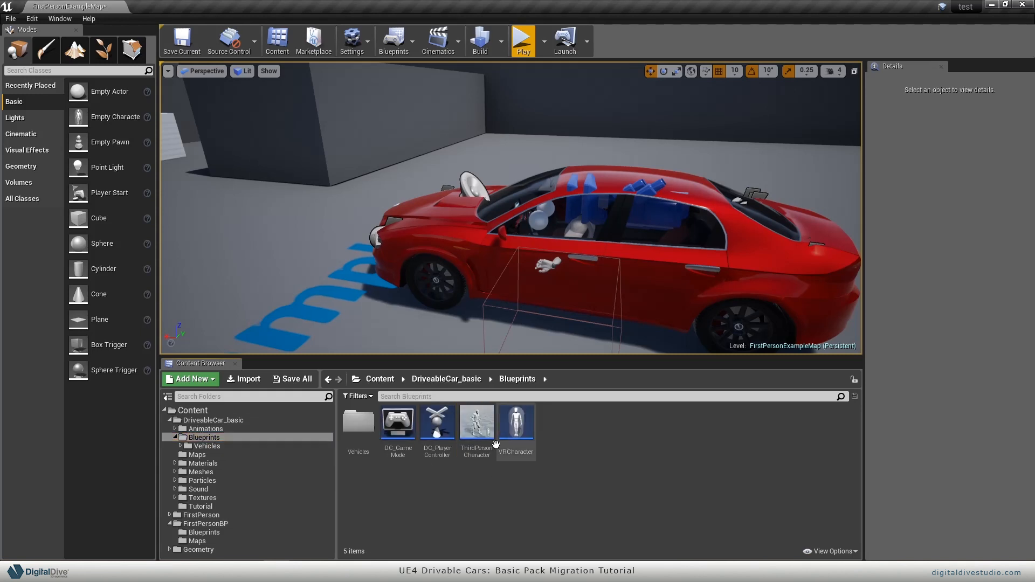
left_click(437, 425)
left_click(397, 426, "ctrl")
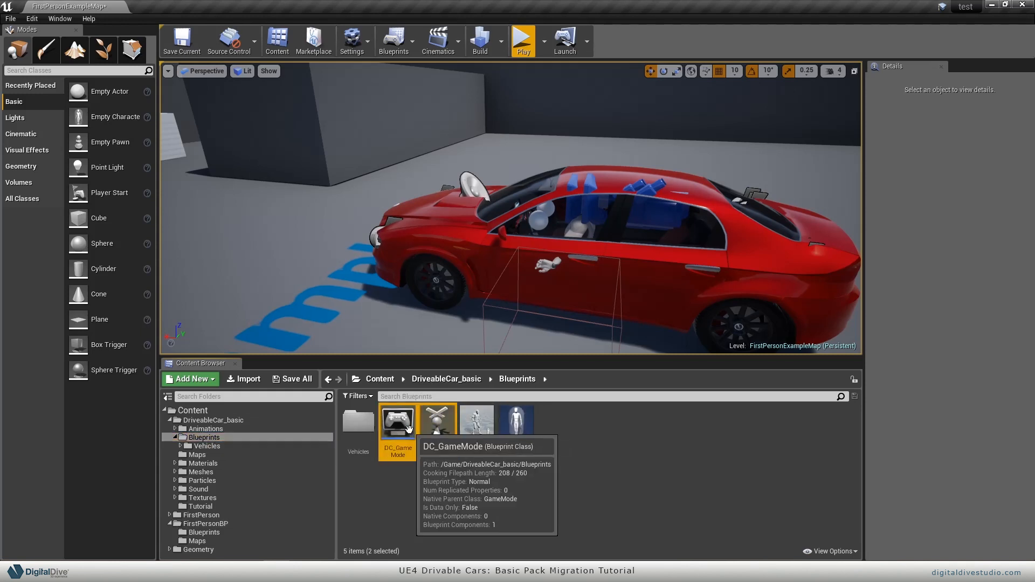
right_click(506, 433)
right_click_drag(335, 231, 469, 238)
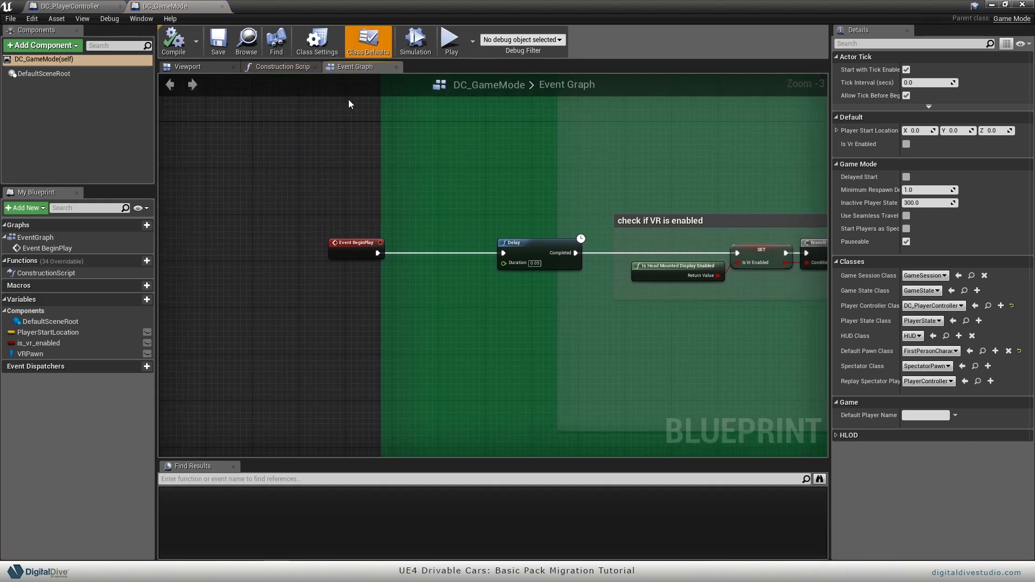
Step: Reparent the DC_GameMode blueprint to MyGameMode in its class settings
left_click(327, 47)
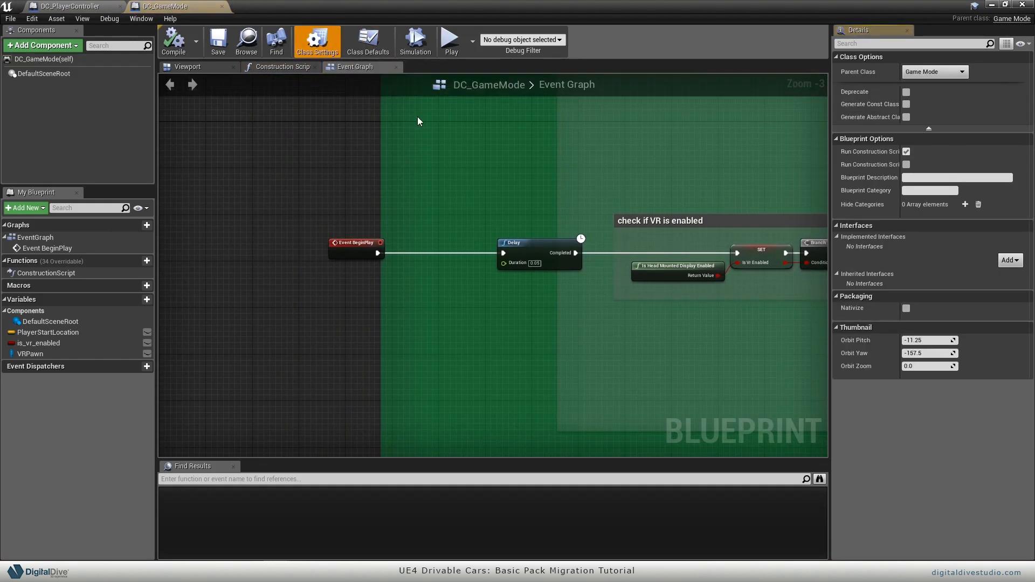
left_click(919, 74)
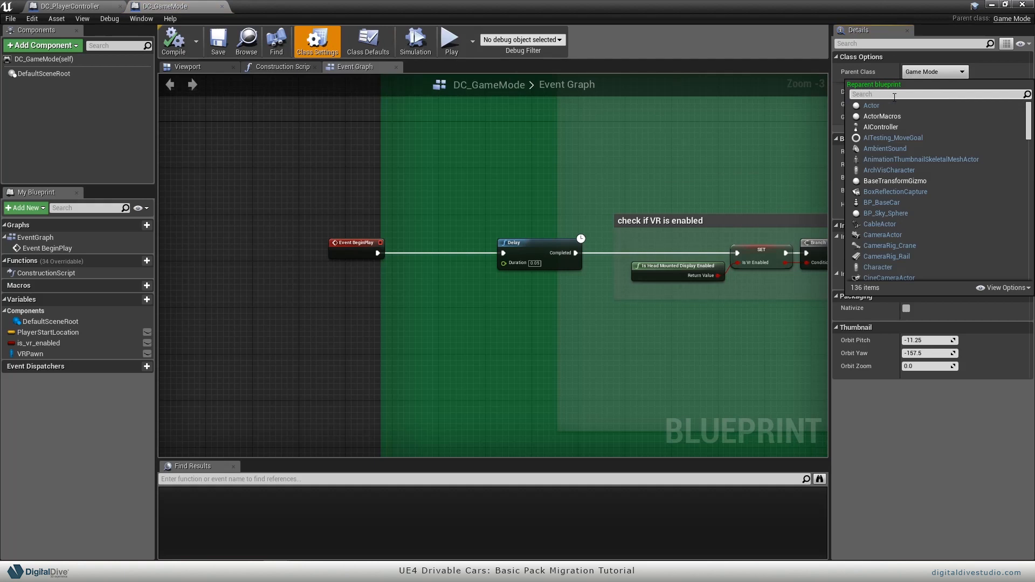
left_click(317, 41)
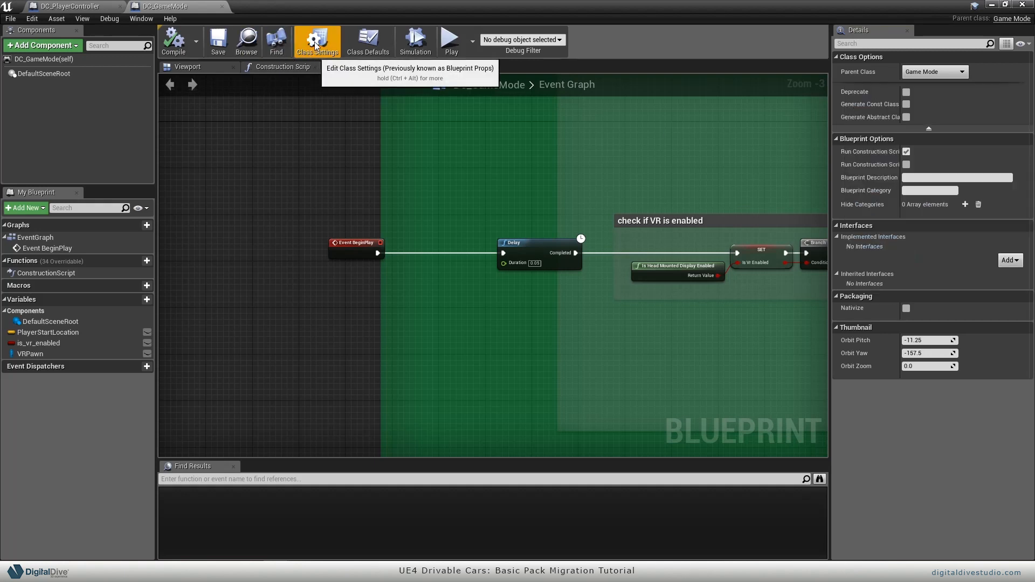
left_click(922, 76)
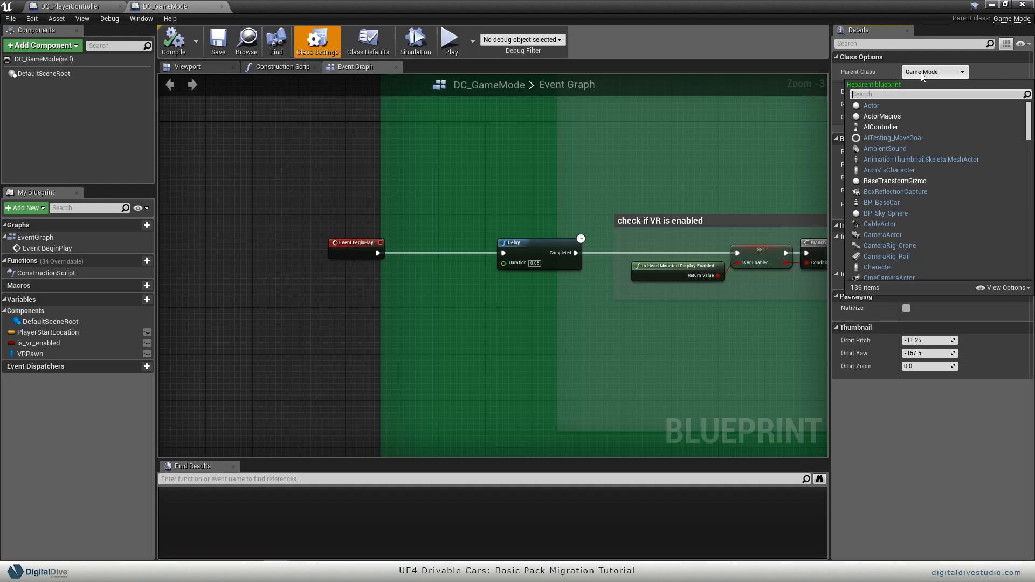
type("my")
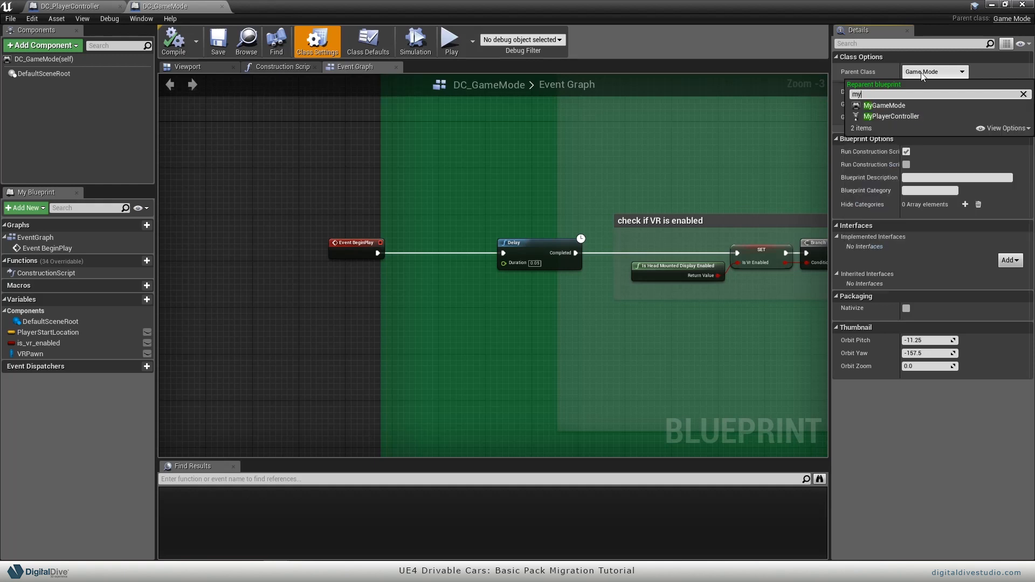
left_click(895, 106)
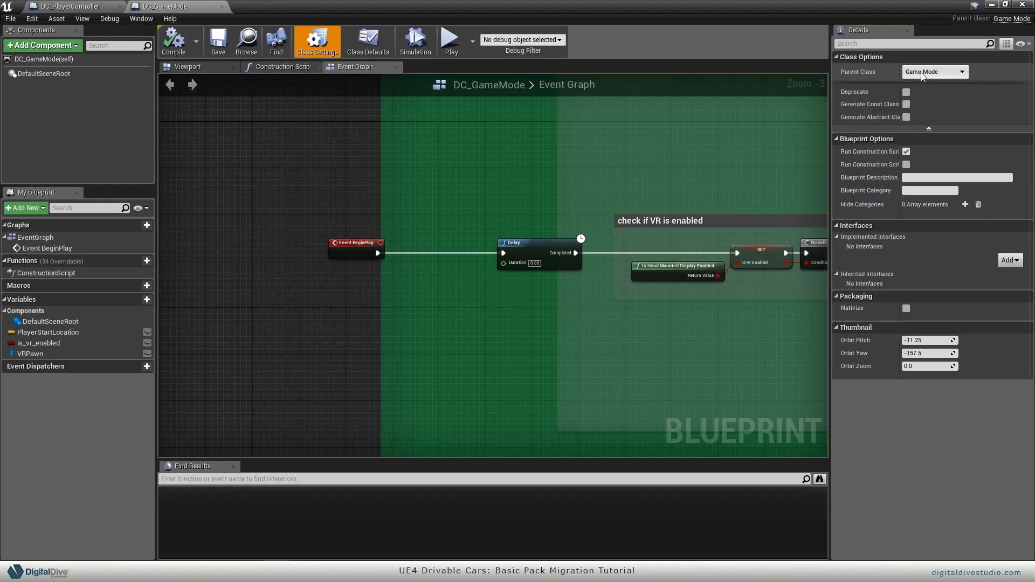
Step: Reparent the DC_PlayerController blueprint to MyPlayerController in its class settings and save it
left_click(81, 6)
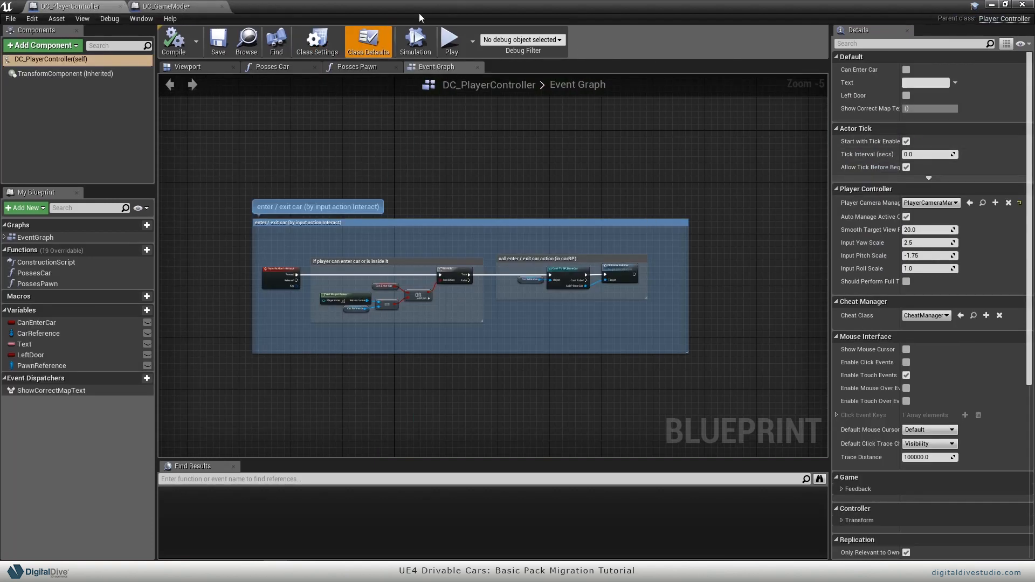
left_click(317, 39)
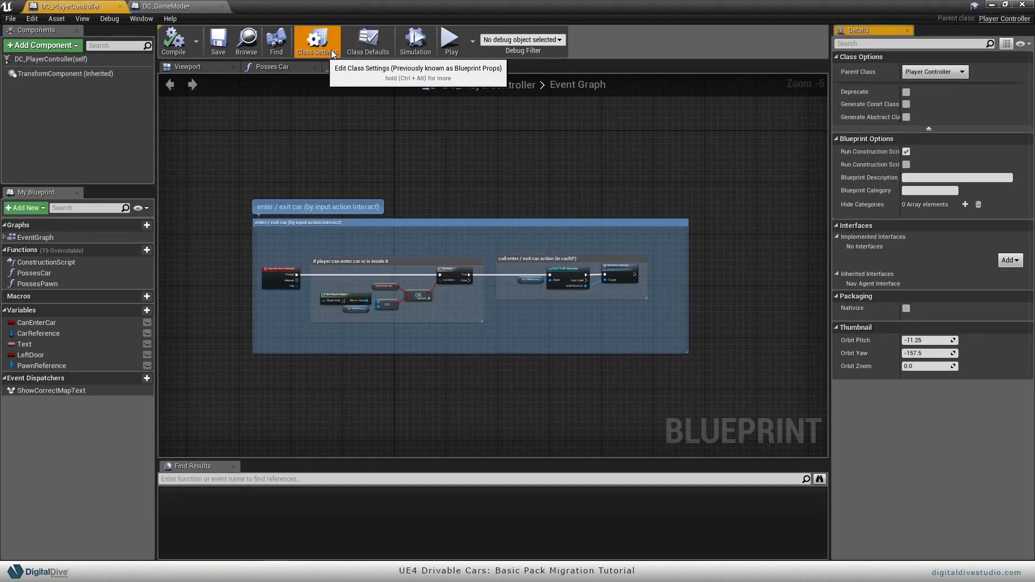
left_click(948, 72)
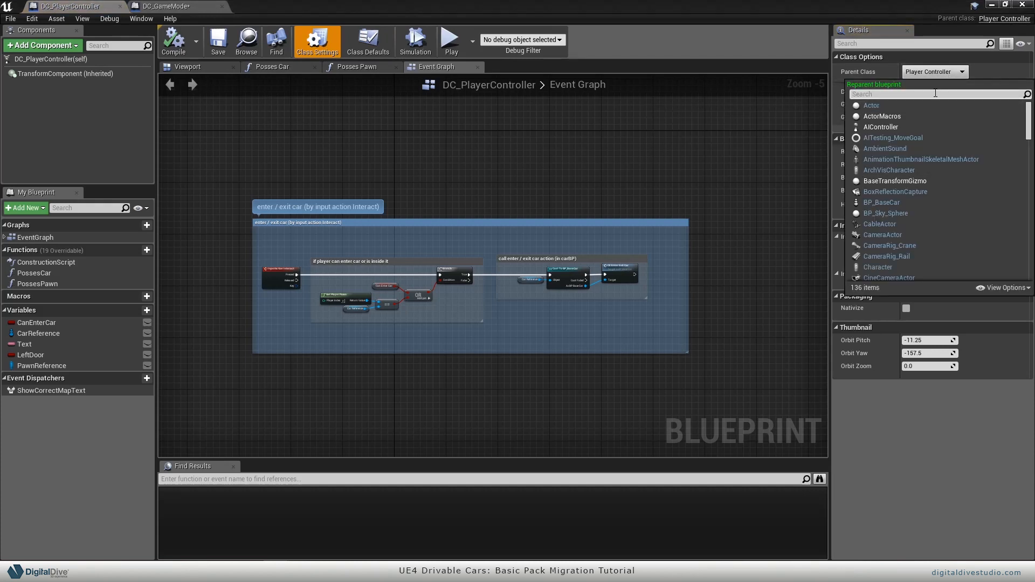
type("my")
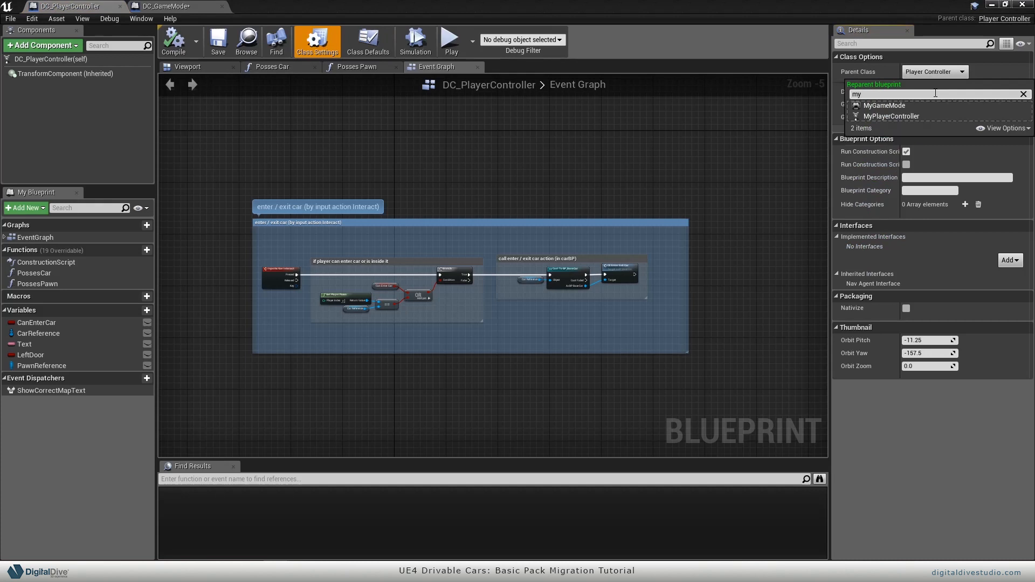
key("Down")
key("Return")
left_click_drag(549, 4, 560, 130)
double_click(560, 131)
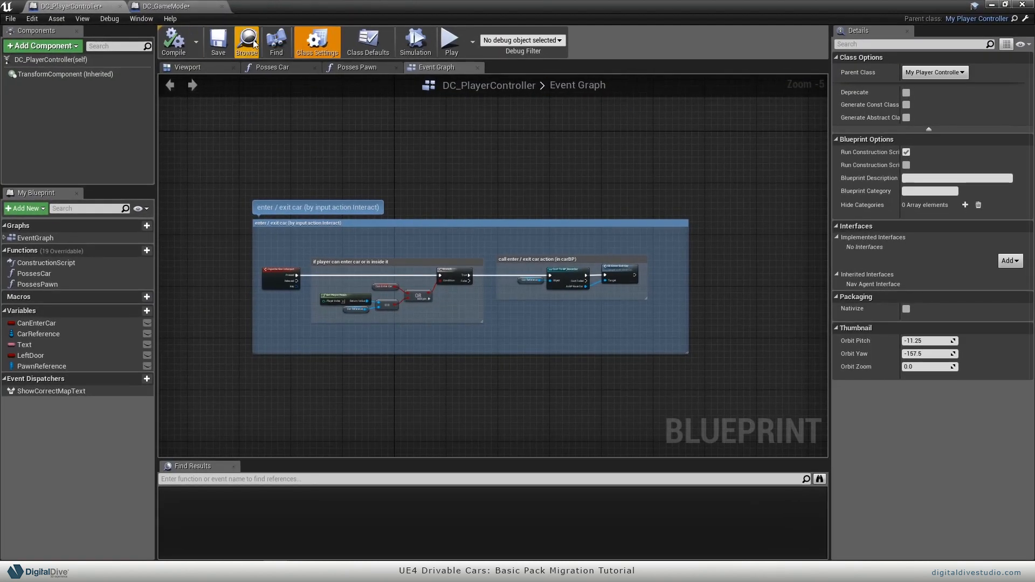
key("ctrl+s")
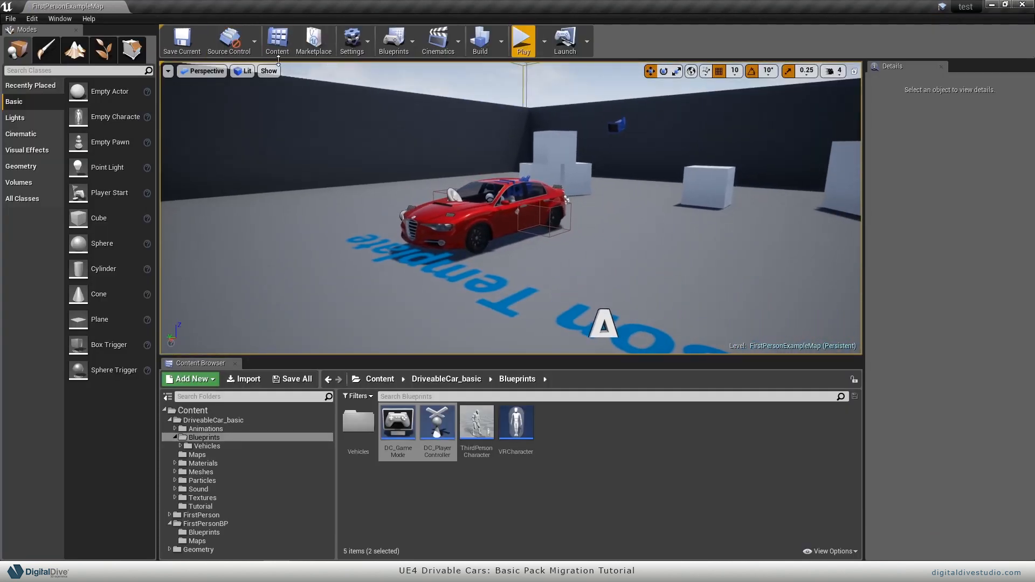
Step: Set the level's GameMode Override to DC_GameMode in the World Settings and briefly run the level
left_click(351, 41)
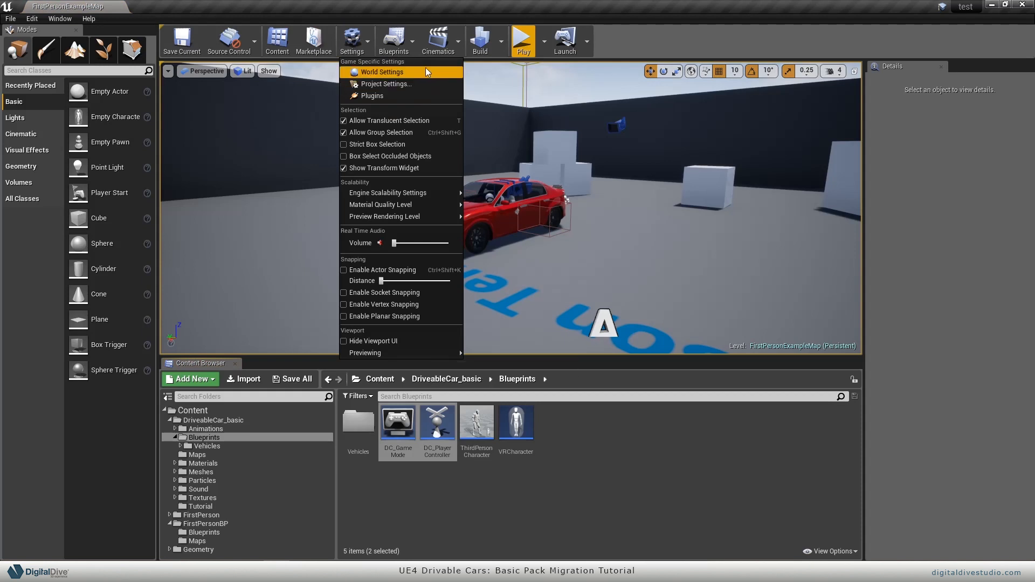
left_click(425, 70)
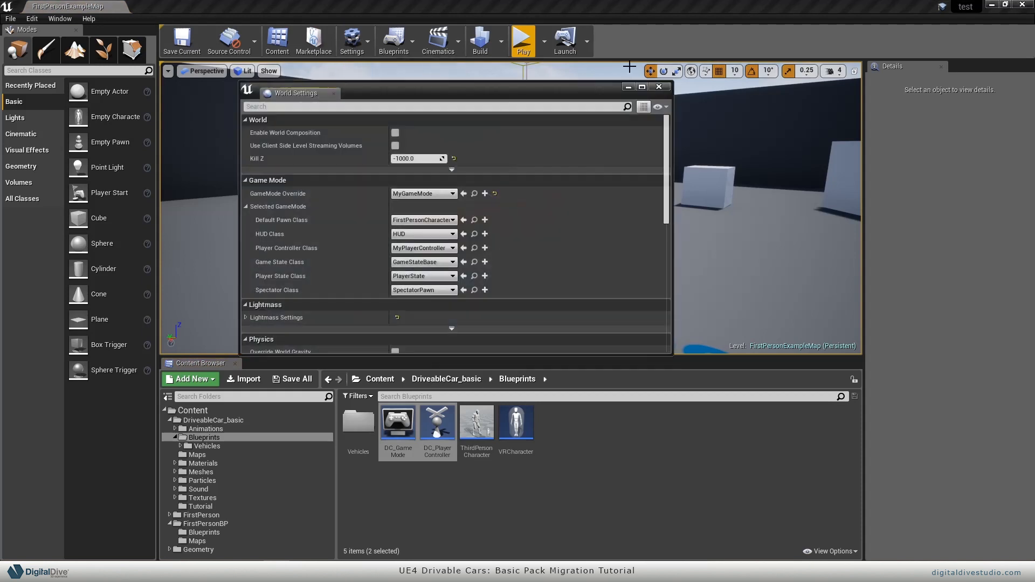
left_click(432, 193)
left_click(458, 228)
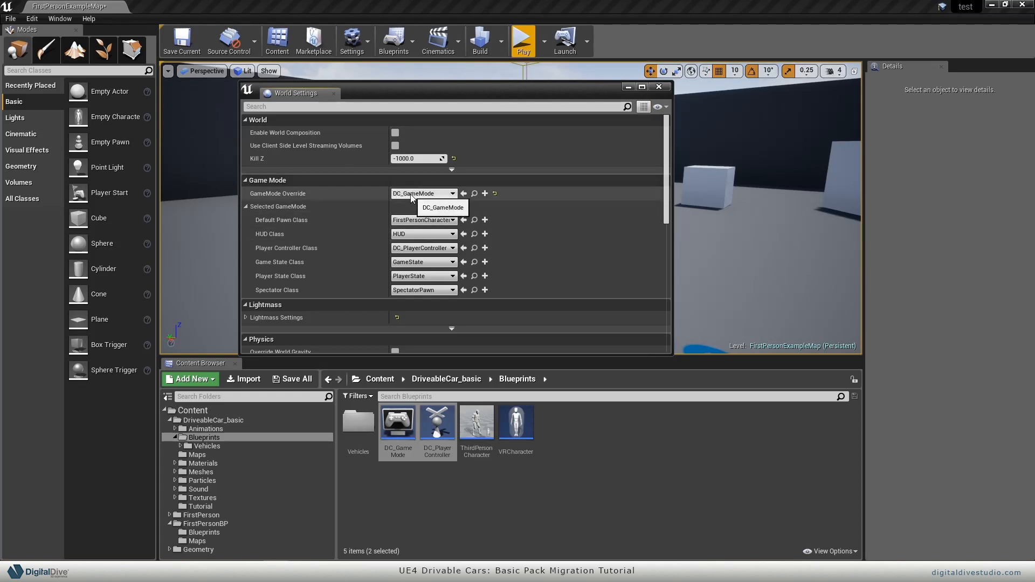
left_click(659, 86)
left_click(523, 40)
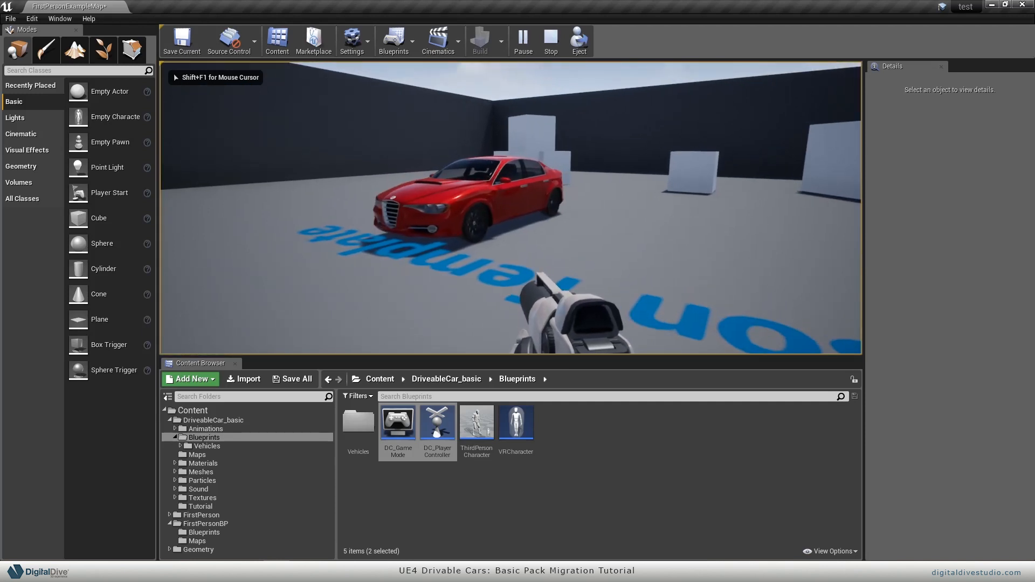
key("Escape")
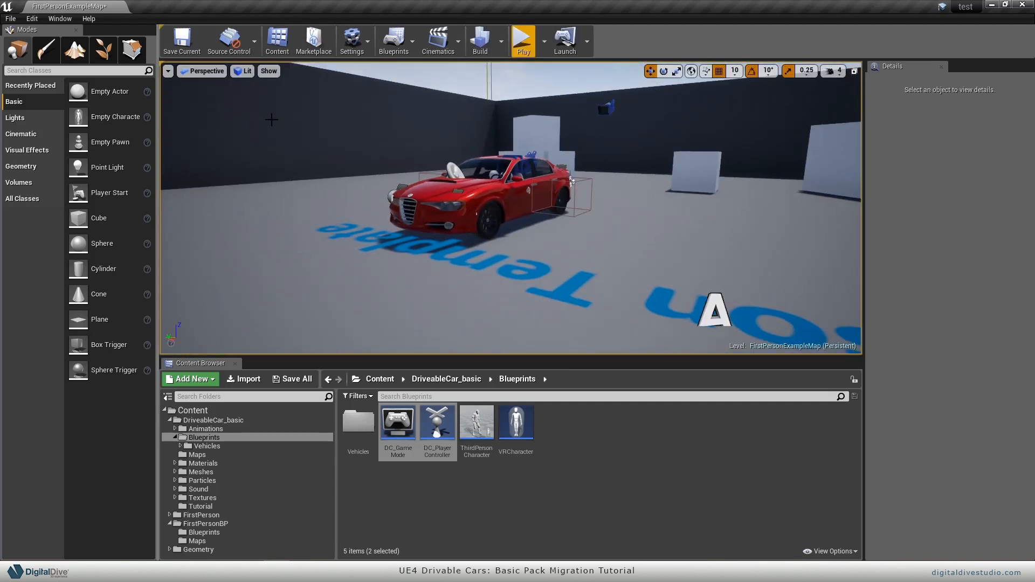
Step: Open the DC_GameMode blueprint and extend the green VR or Third Person comment box to enclose the Event BeginPlay node
double_click(399, 426)
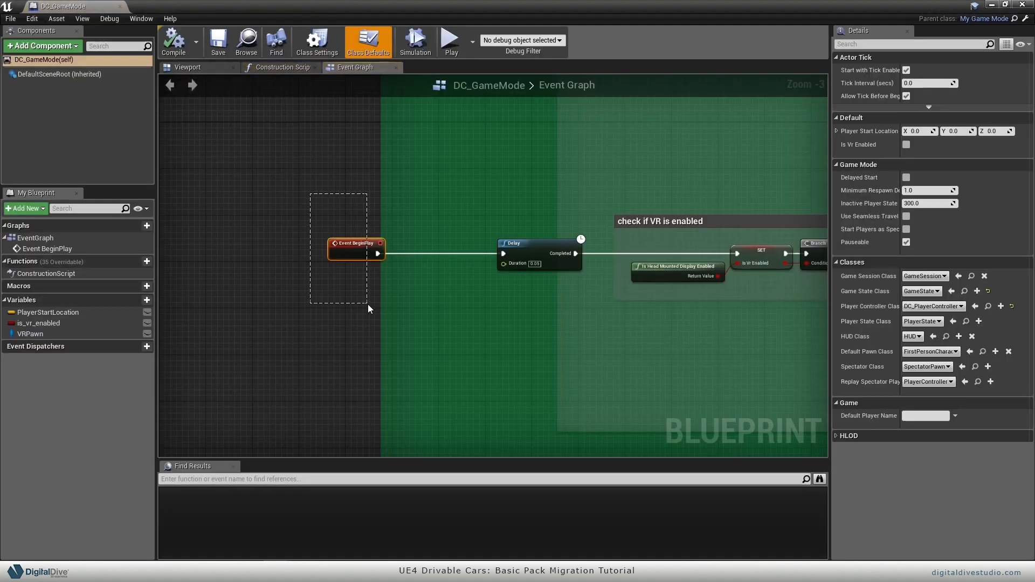
left_click_drag(367, 304, 368, 304)
left_click_drag(616, 315, 669, 319)
right_click_drag(669, 319, 522, 257)
scroll(510, 261, "down", 4)
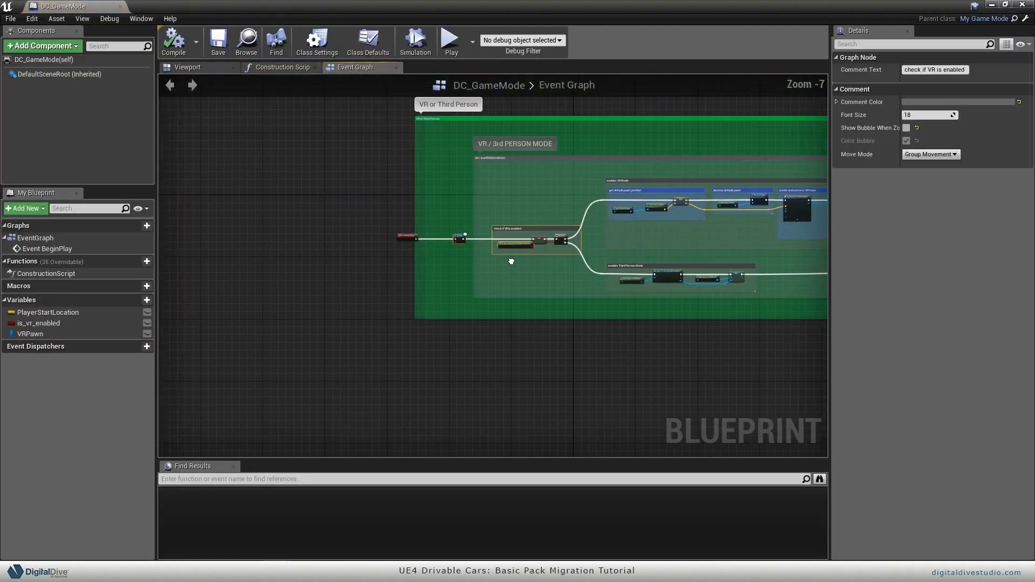
scroll(507, 239, "up", 4)
scroll(357, 239, "up", 3)
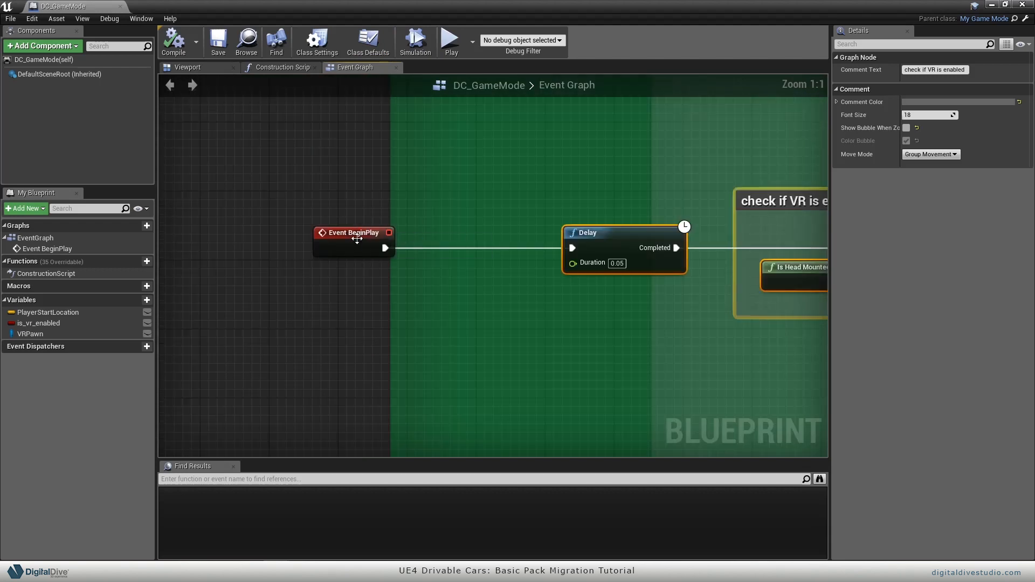
left_click_drag(389, 192, 313, 272)
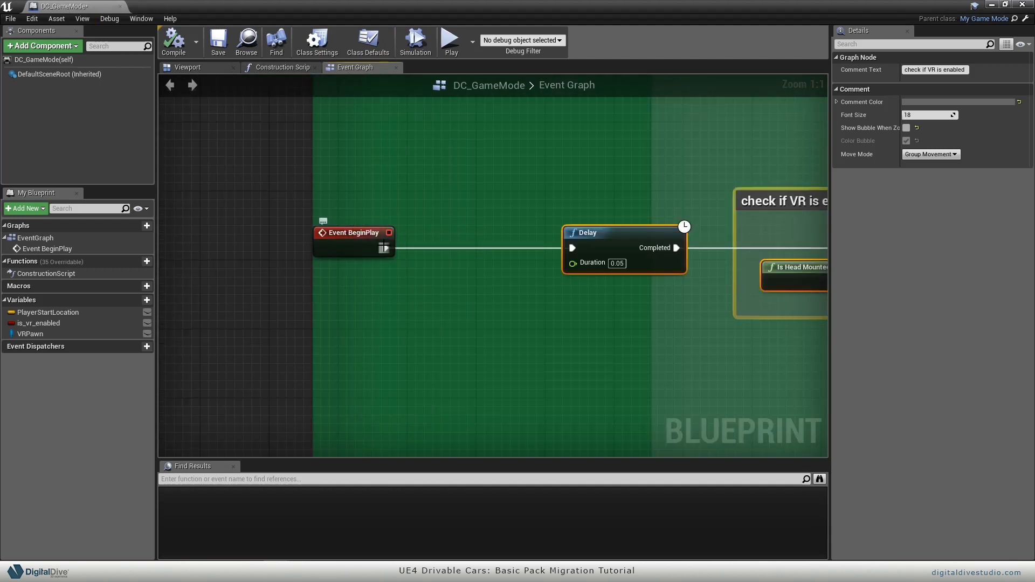
Step: Add a call to the parent function for Event BeginPlay and wire it between Event BeginPlay and the Delay node
left_click(360, 244)
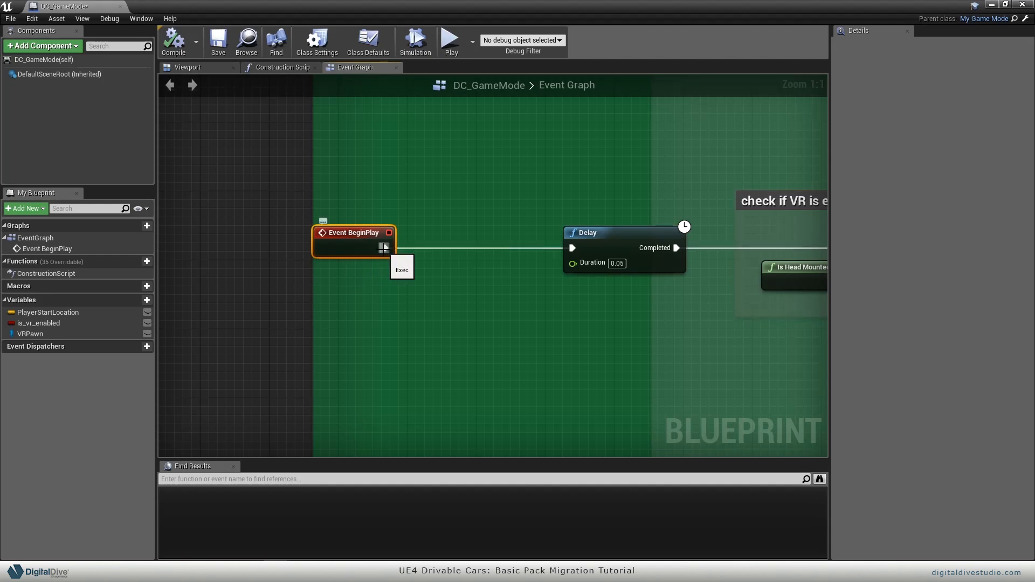
right_click(367, 247)
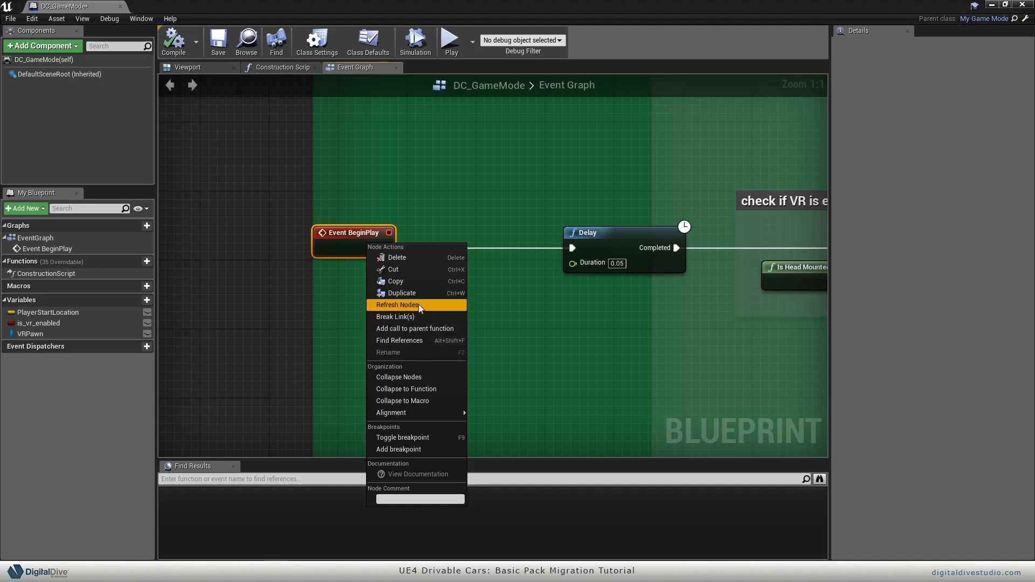
left_click(420, 331)
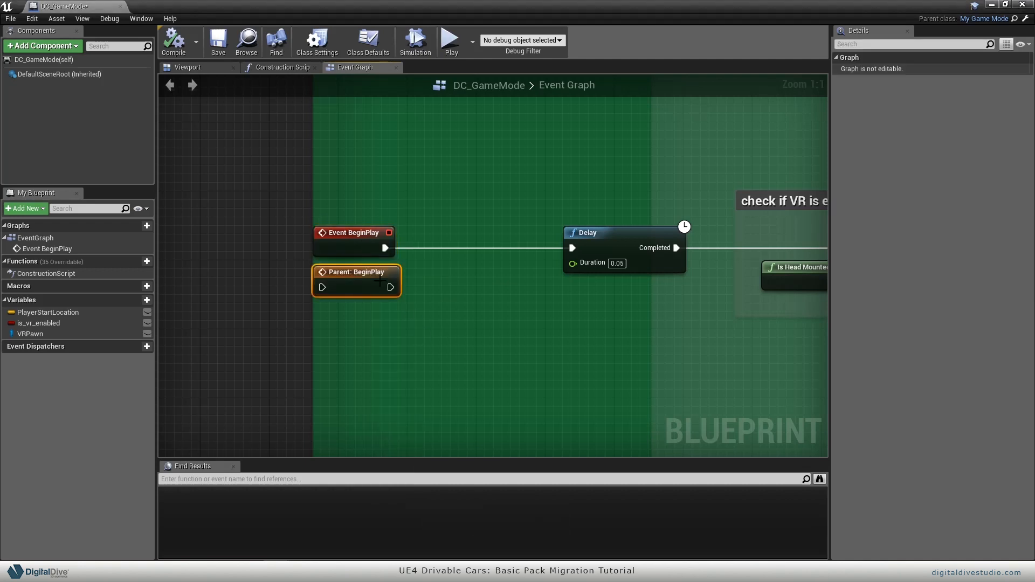
left_click_drag(376, 285, 448, 238)
left_click_drag(386, 247, 435, 248)
left_click_drag(499, 249, 573, 247)
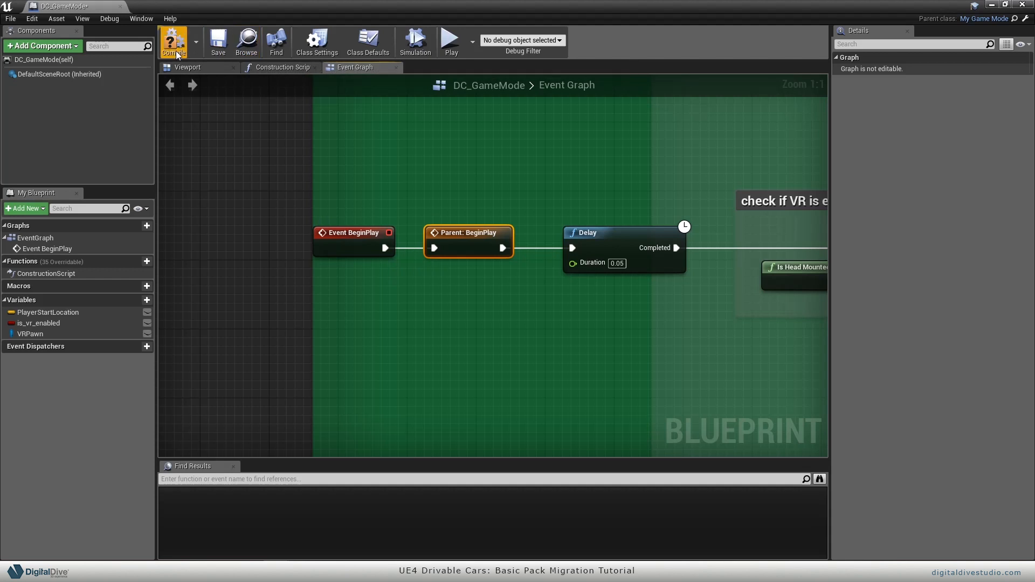
Step: Open the DC_PlayerController blueprint, check its event graph for a BeginPlay event, save it and close the blueprint editor
left_click_drag(524, 6, 541, 502)
double_click(439, 426)
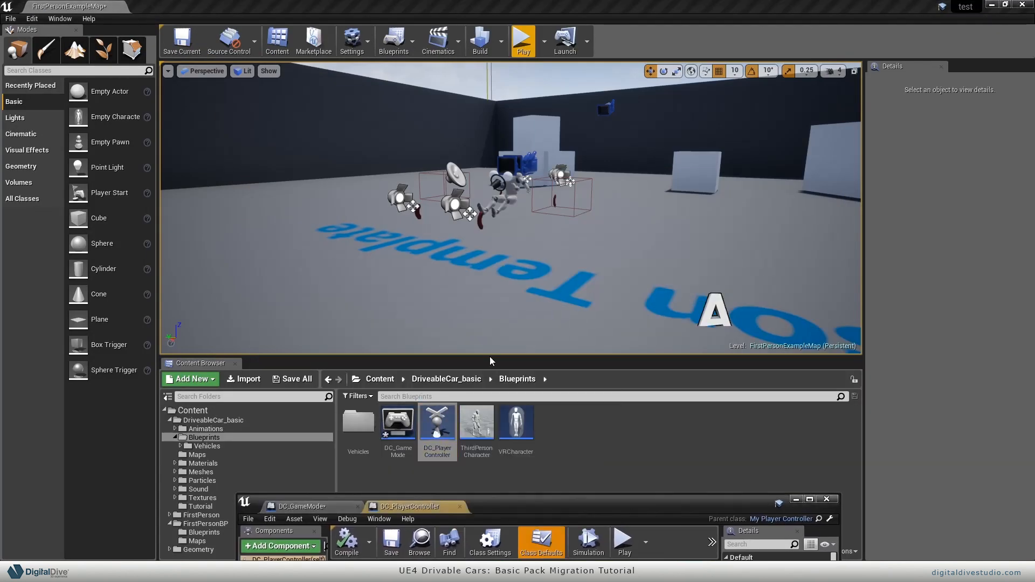
double_click(532, 506)
right_click_drag(403, 162, 443, 243)
right_click(366, 222)
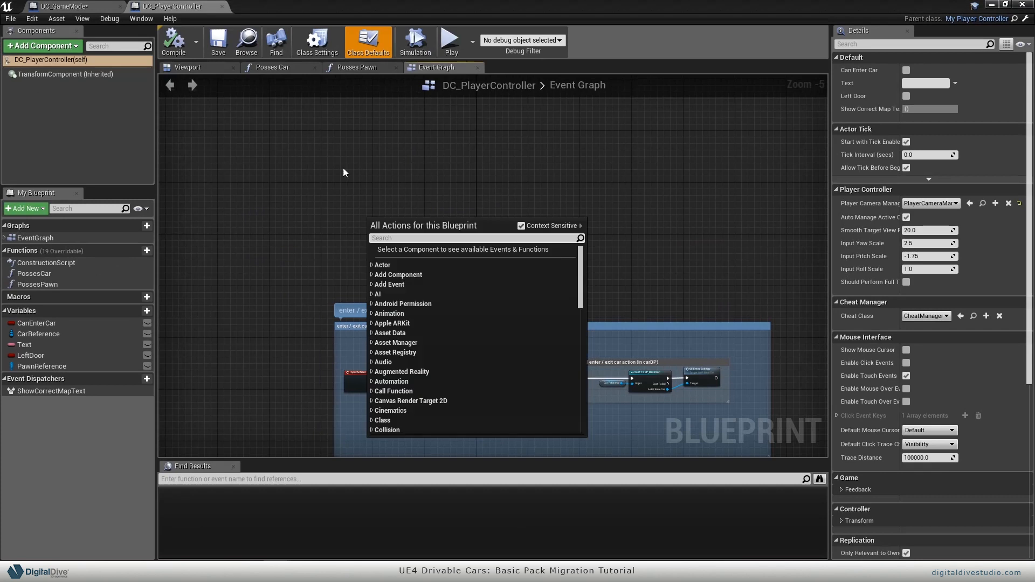
key("Escape")
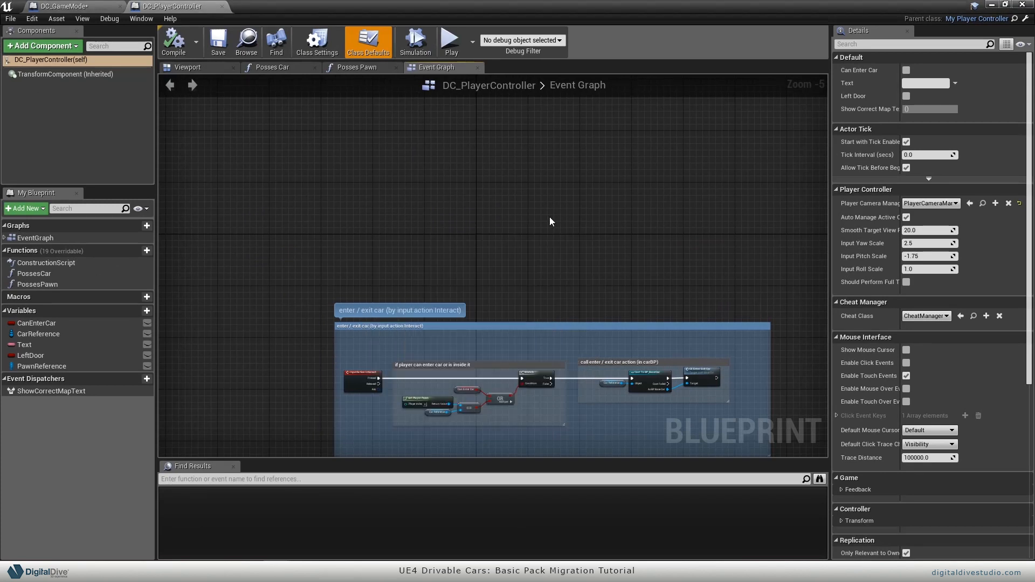
left_click(221, 45)
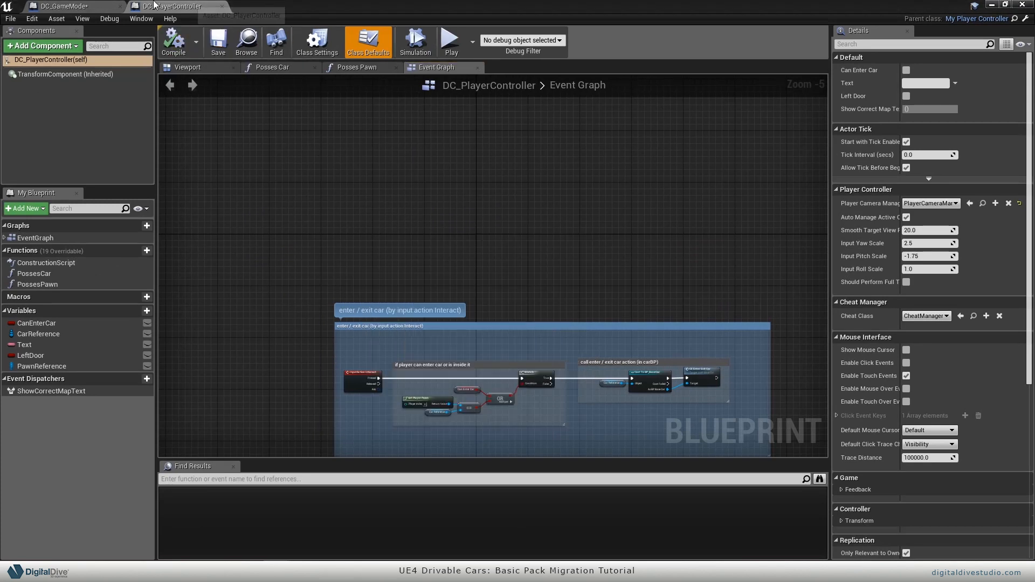
left_click(98, 7)
left_click(1023, 5)
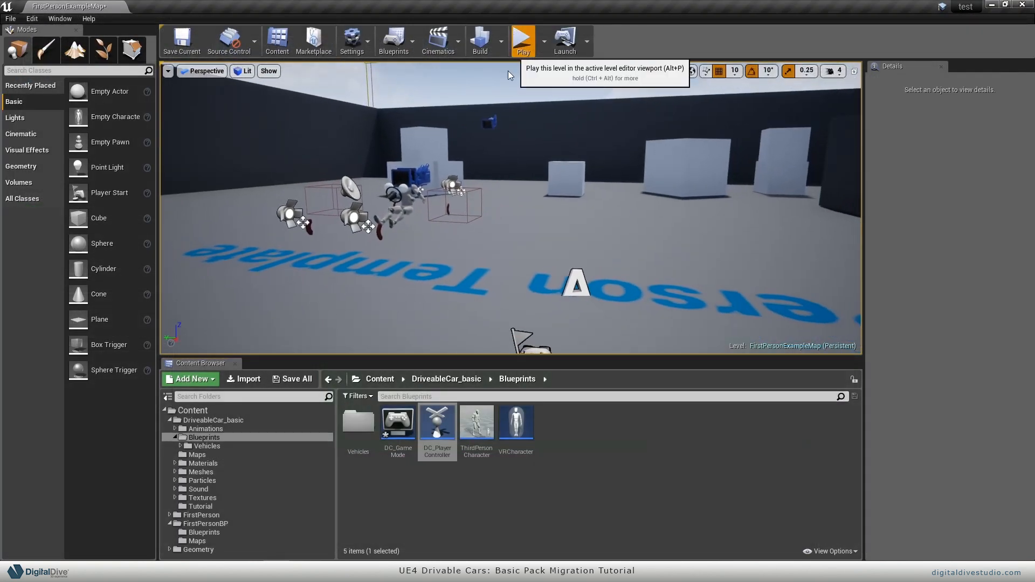
Step: Play-test the level by walking to the red car, getting in and driving it around, and stop the session
left_click(515, 35)
key("d")
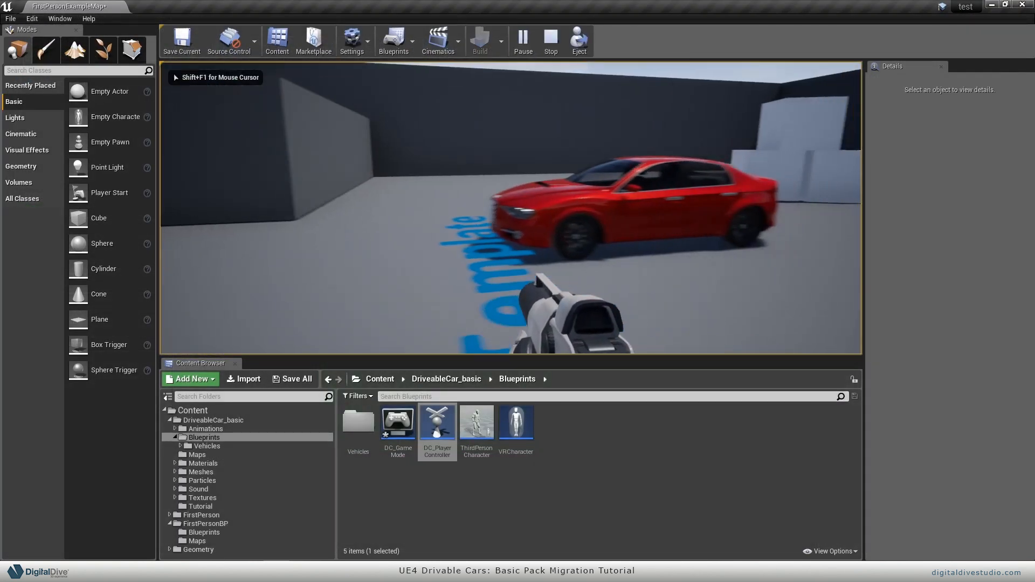
key("w")
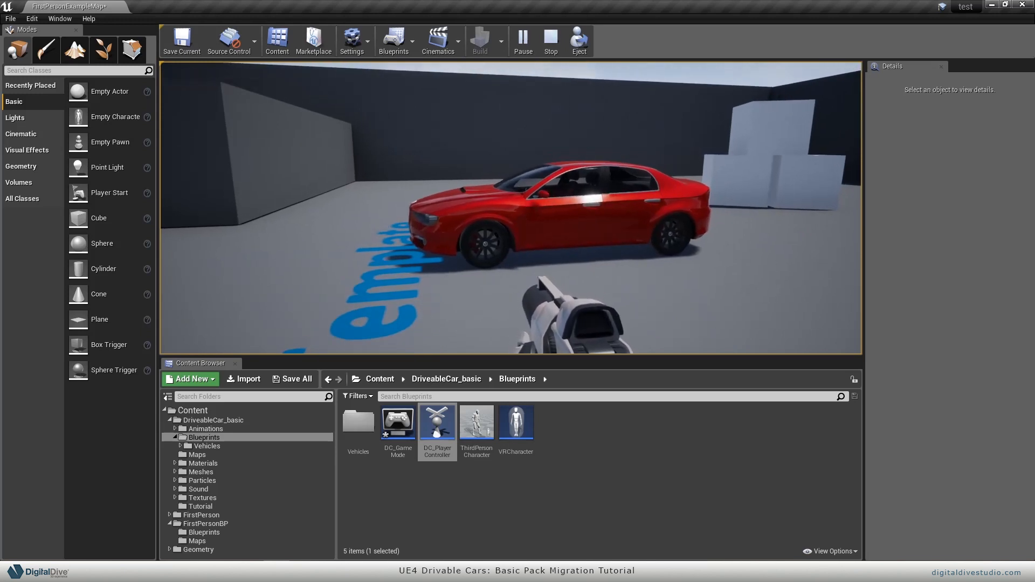
key("w")
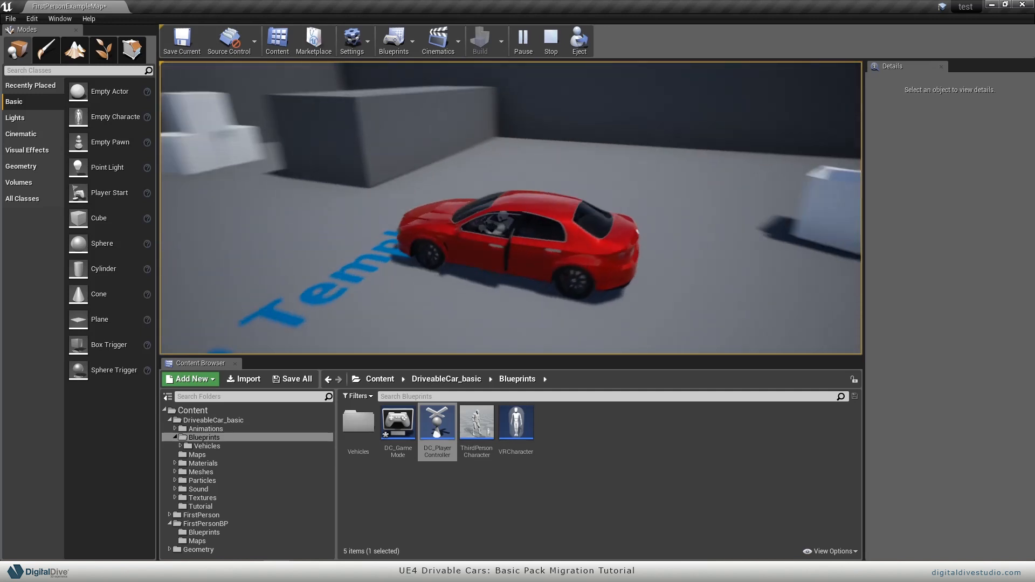
key("s")
key("w")
key("a")
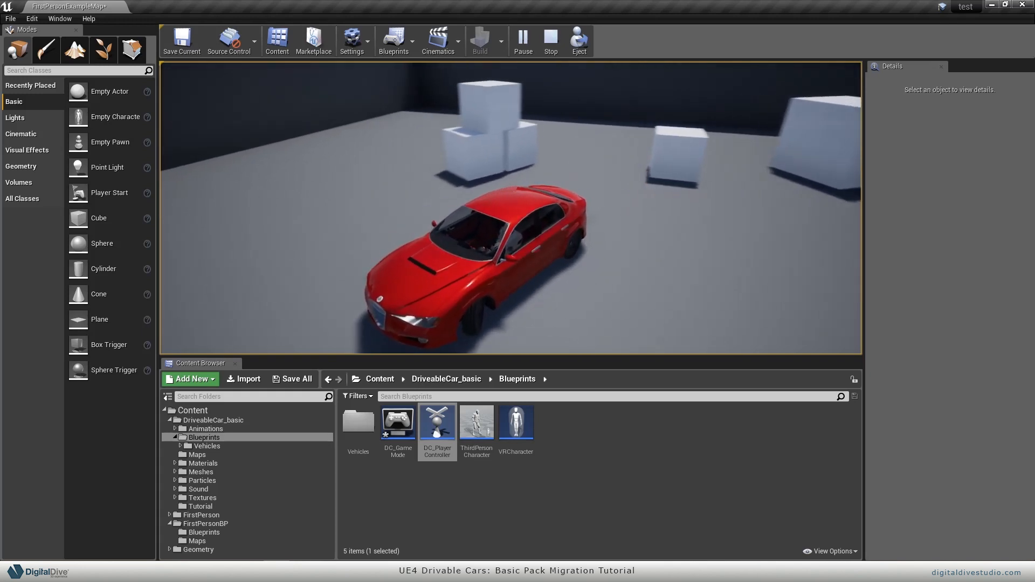
key("Escape")
Step: Select the Sedane_BP_child car in the level and save the level together with the DC_GameMode blueprint
right_click_drag(502, 129, 513, 154)
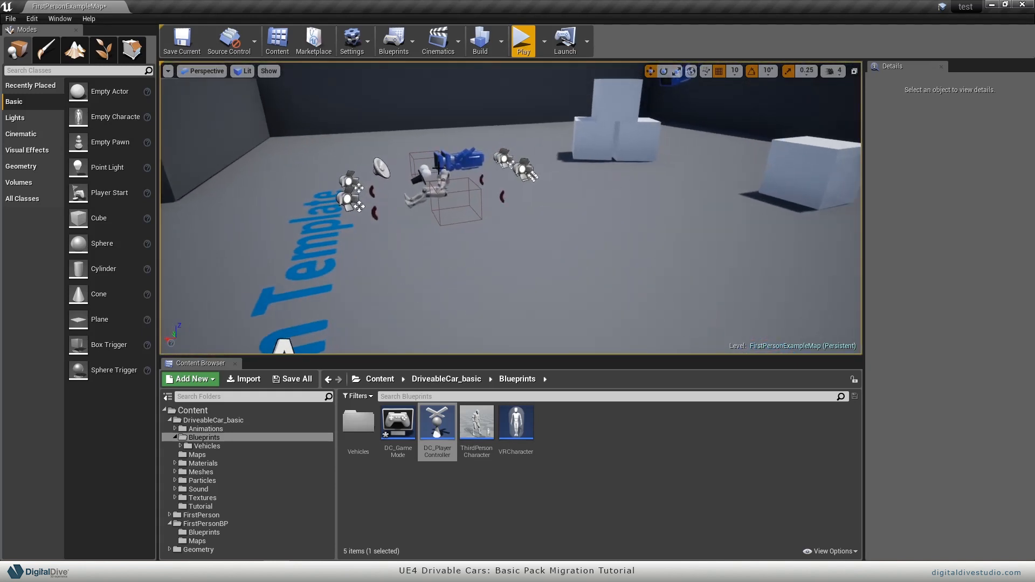
left_click(439, 168)
right_click_drag(439, 168, 609, 270)
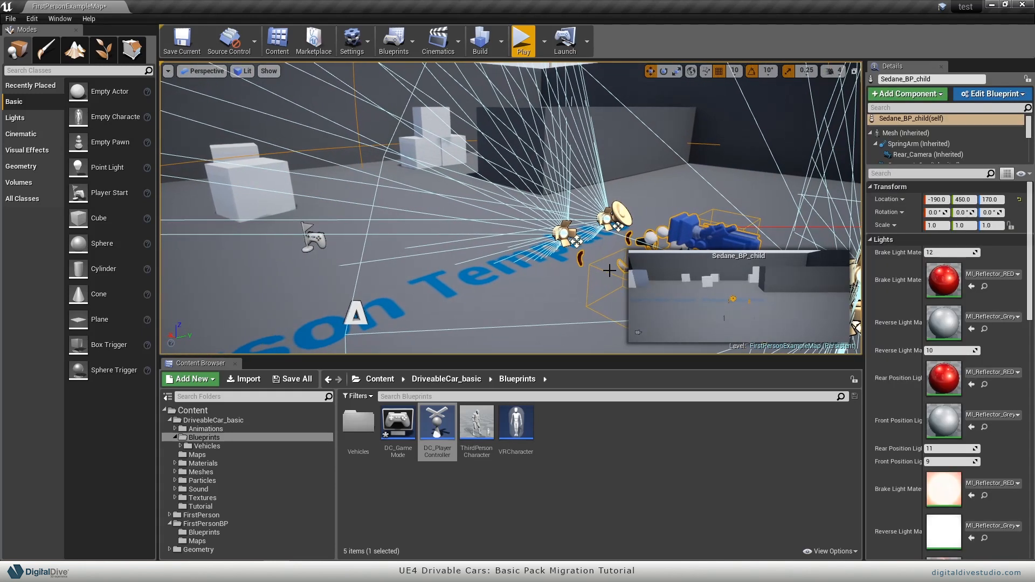
right_click_drag(459, 278, 676, 192)
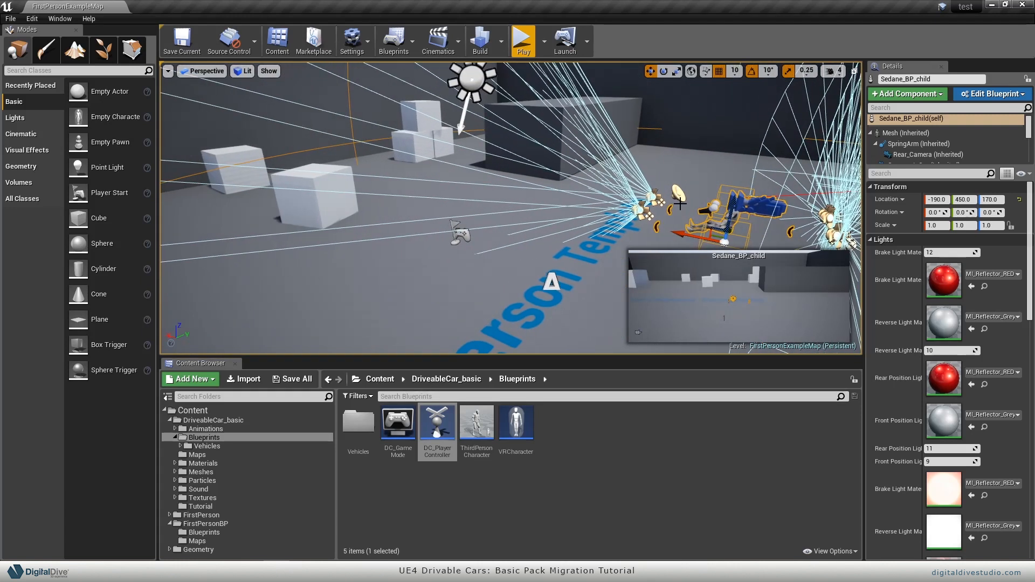
Step: Play-test the level by walking up to the red car, getting in and driving it, and stop the session
left_click(523, 40)
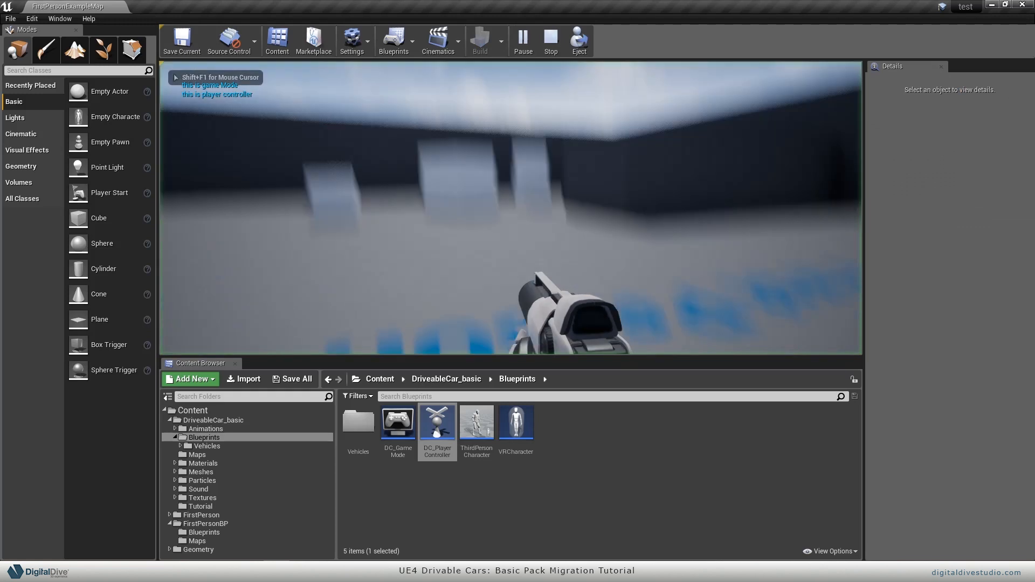
key("w")
key("s")
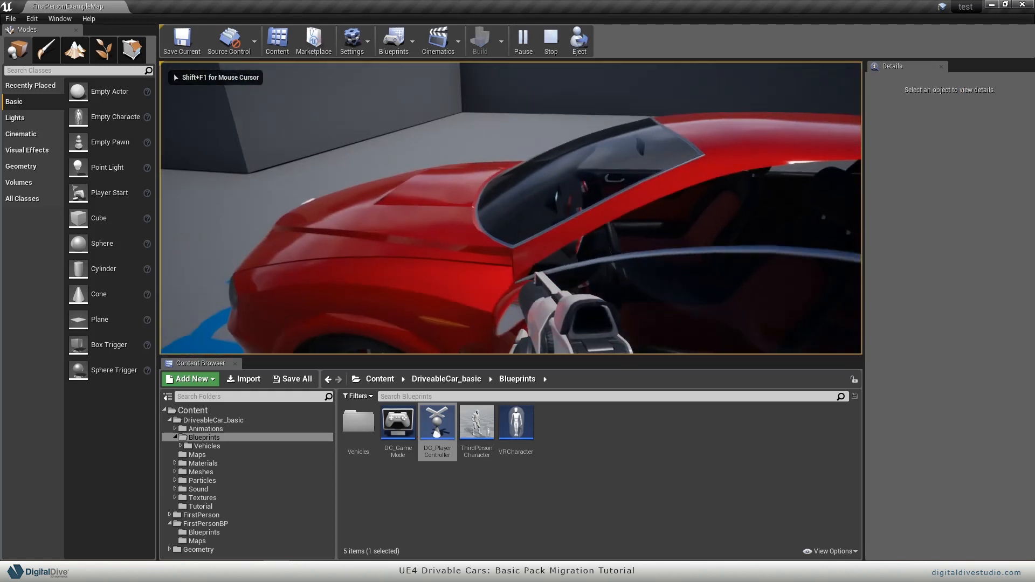
key("e")
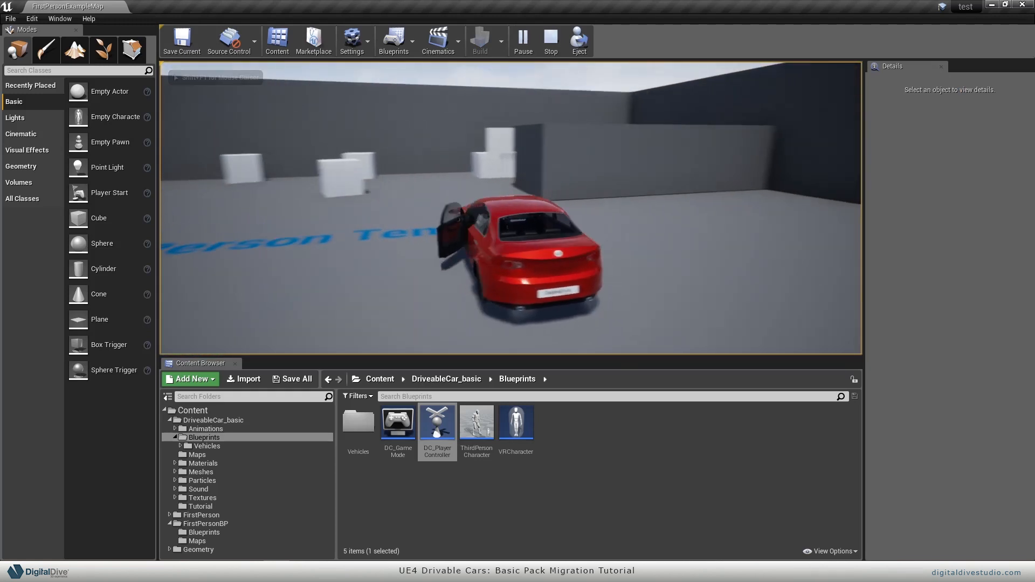
key("w")
key("a")
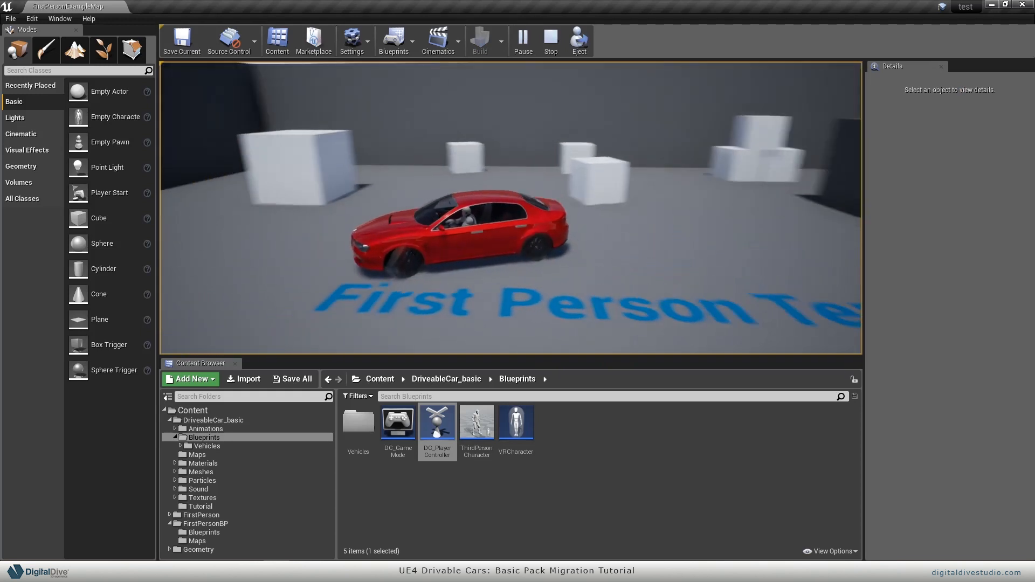
key("Escape")
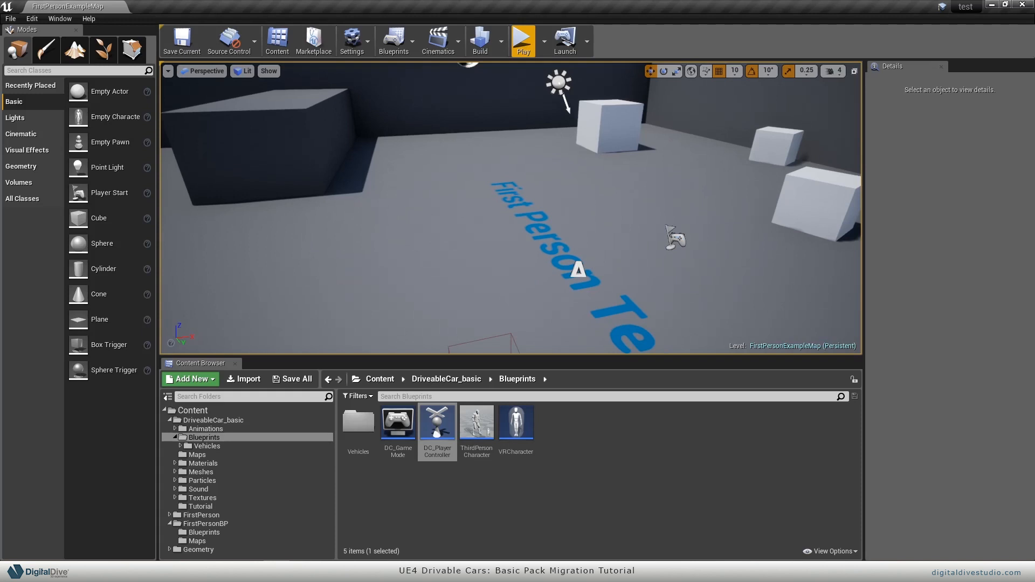
Step: Select the floor in the level and check which material it uses
right_click_drag(500, 302, 521, 311)
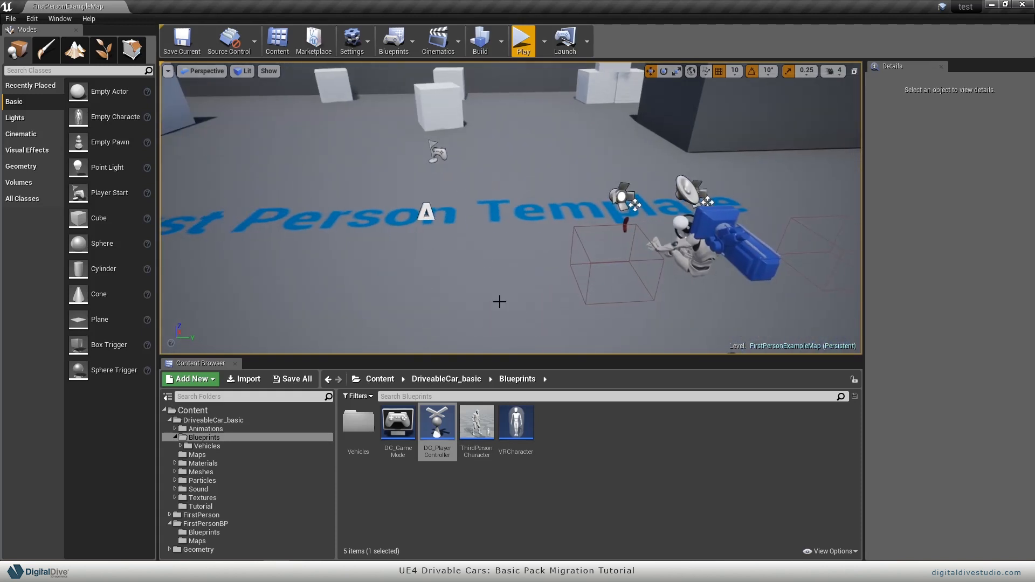
left_click(469, 246)
right_click_drag(469, 245, 563, 251)
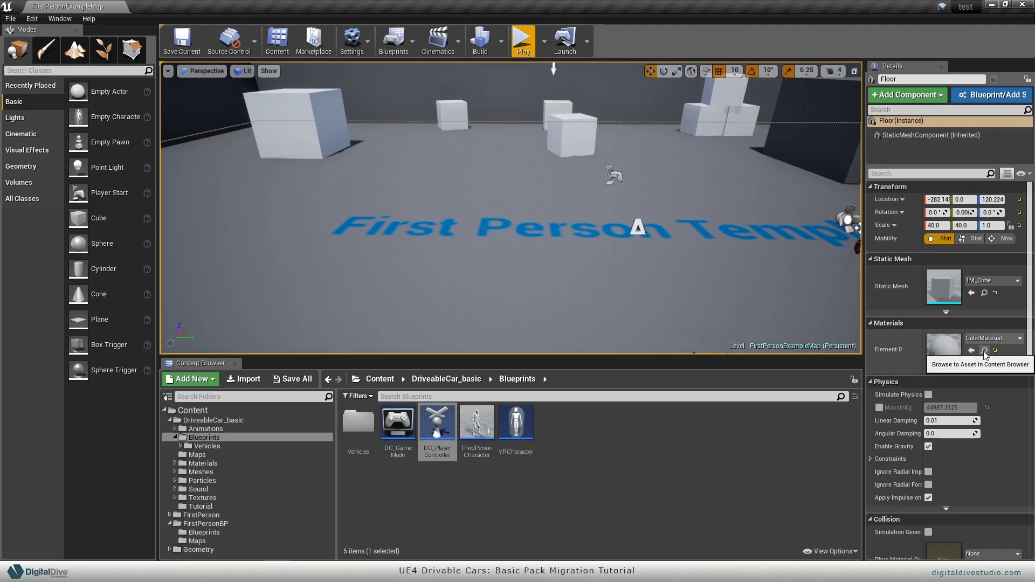
Step: Create a new material named M_floor1 in the DriveableCar_basic Materials folder
left_click(224, 467)
right_click(477, 503)
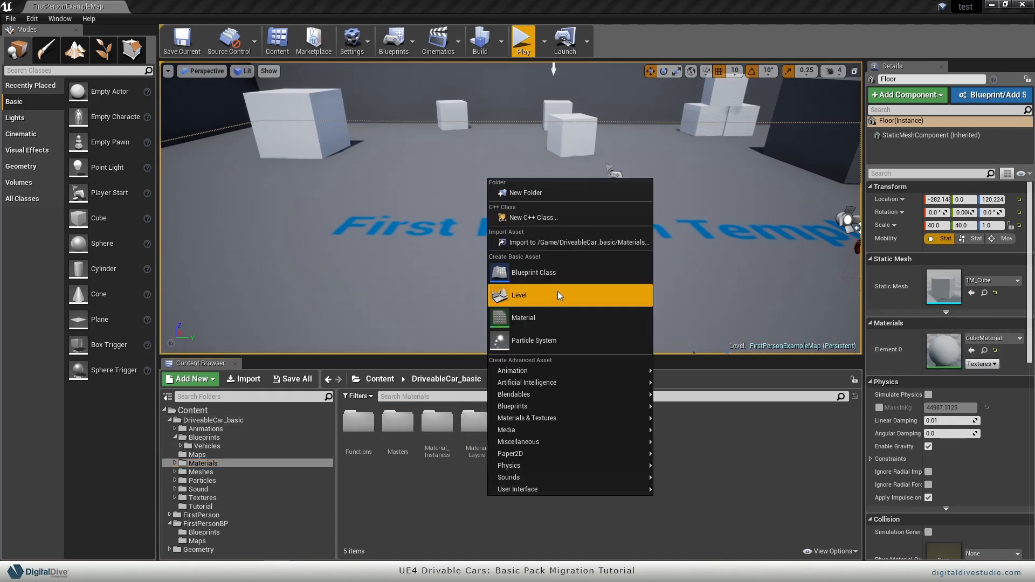
left_click(560, 317)
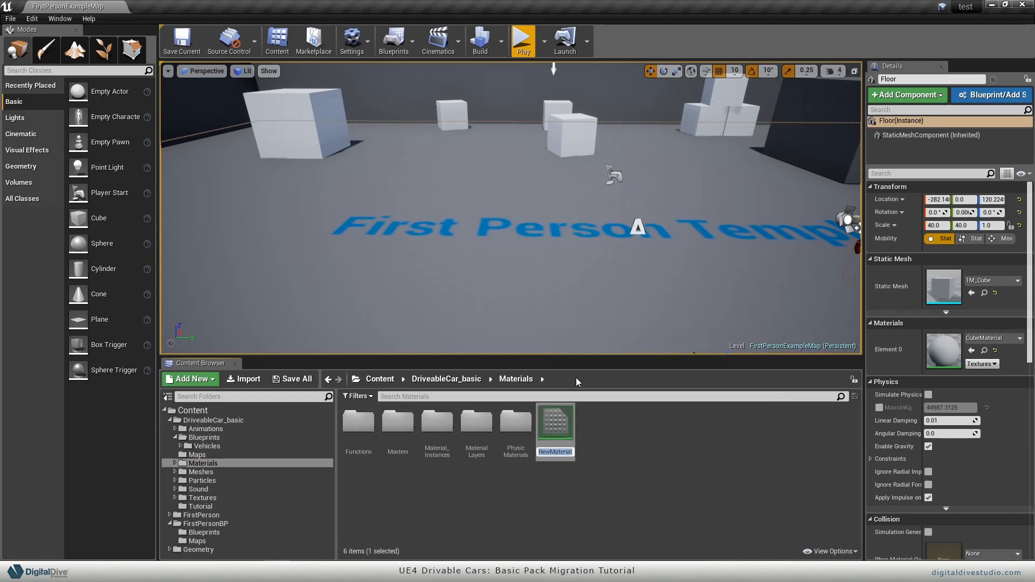
type("M_floor")
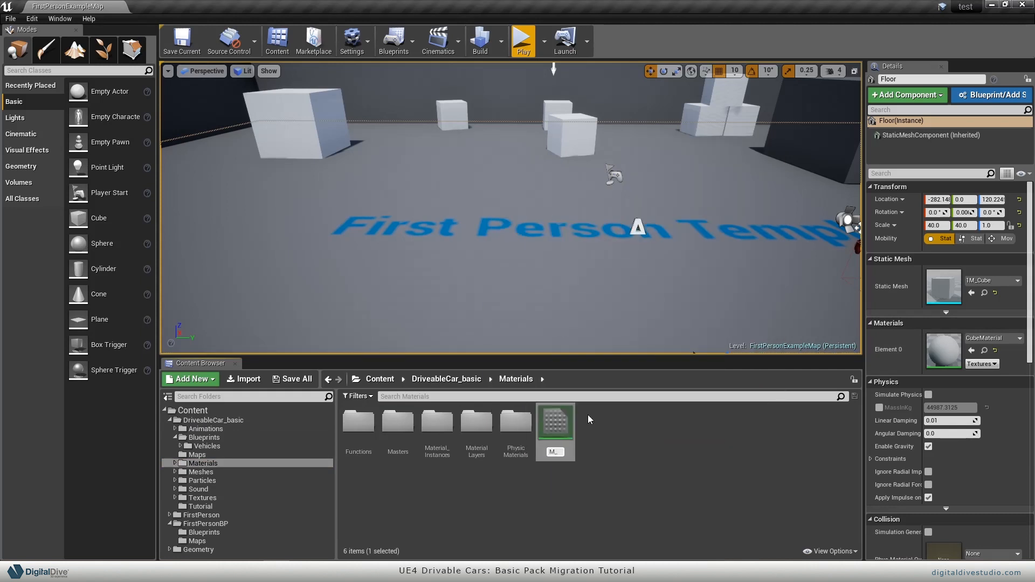
type("1")
key("Return")
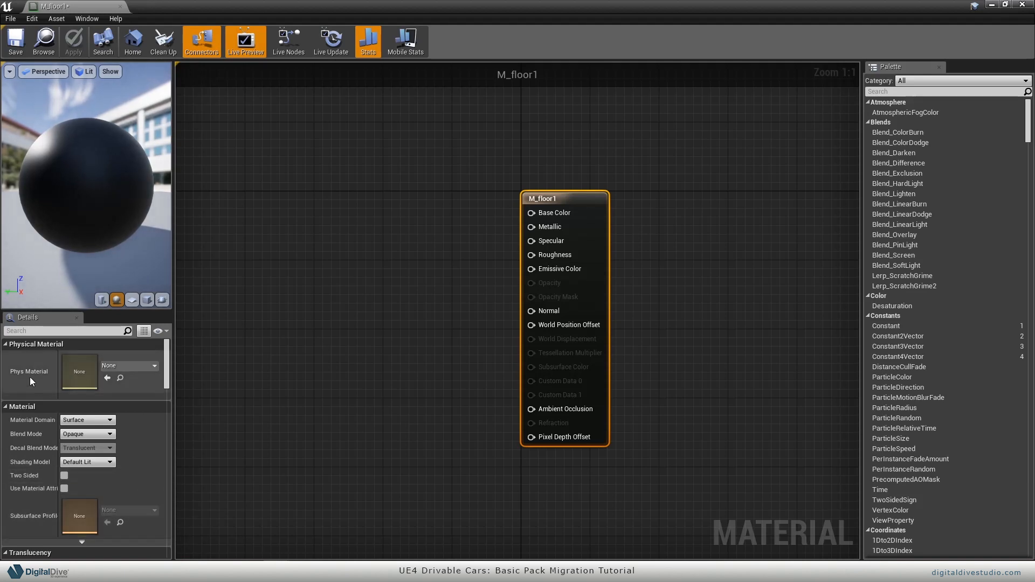
Step: Set M_floor1's physical material to PhMat_asphalt, apply and save the material, and close its editor
left_click(115, 366)
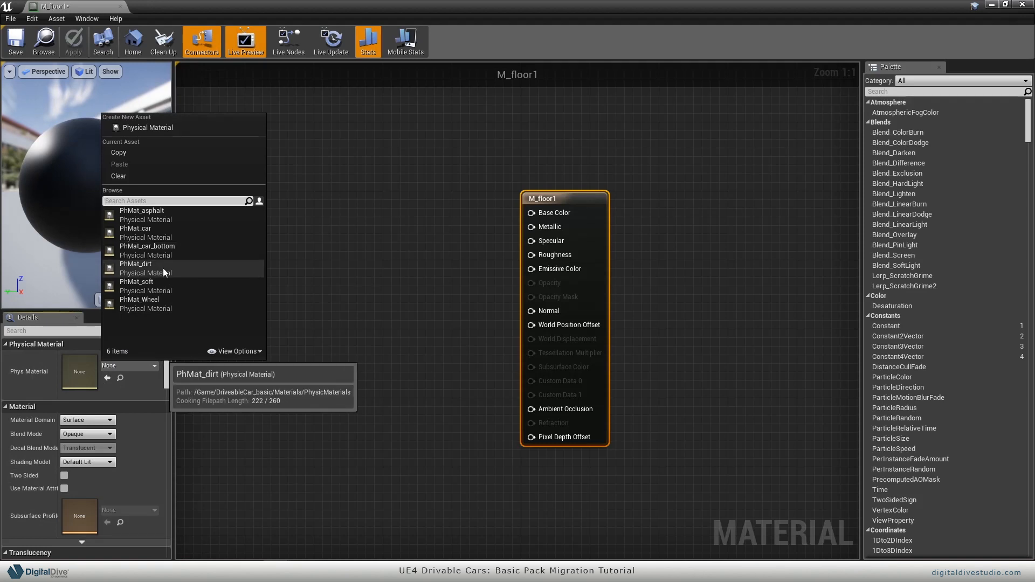
left_click(154, 215)
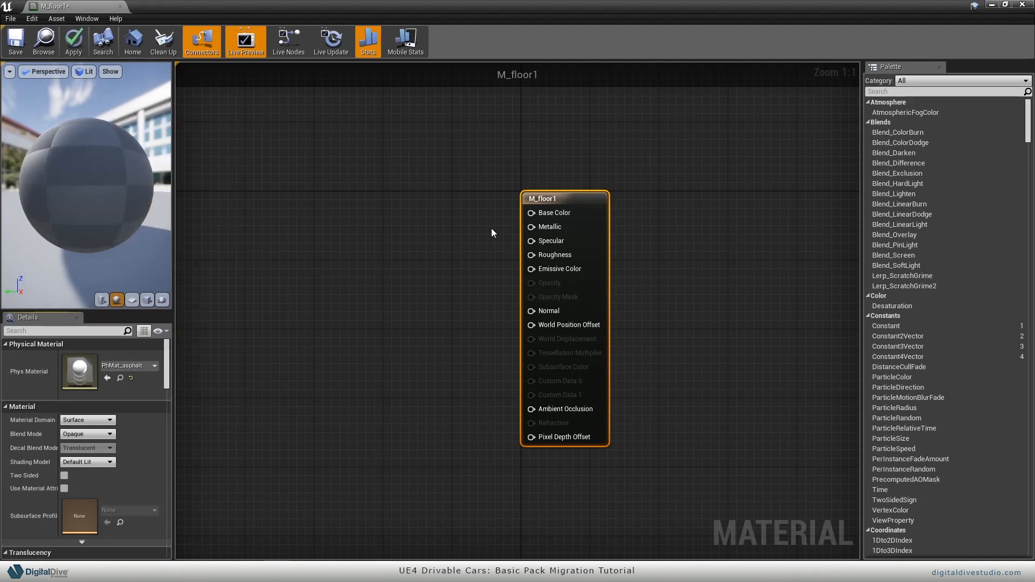
left_click(70, 36)
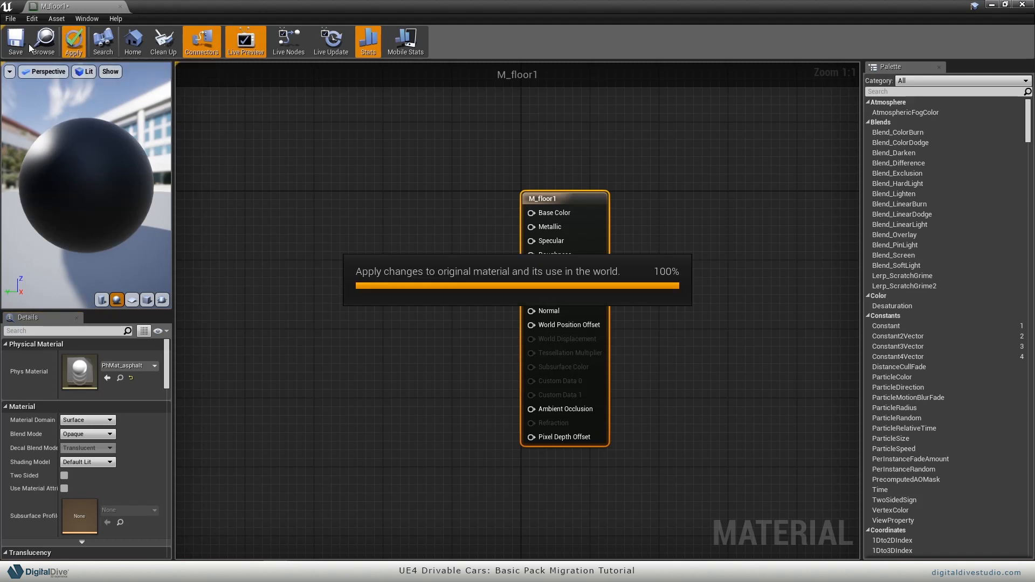
left_click(15, 43)
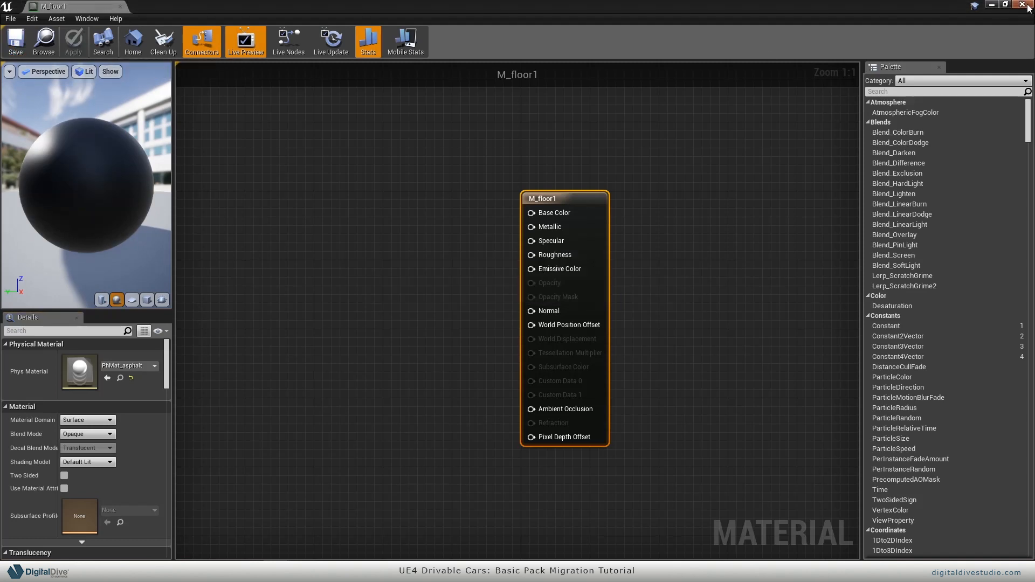
left_click(1021, 4)
Step: Assign the M_floor1 material to the level's floor
mouse_move(518, 205)
right_mouse_down()
mouse_move(501, 199)
mouse_move(496, 215)
mouse_move(469, 205)
mouse_move(517, 188)
right_mouse_up()
right_click_drag(493, 227, 404, 225)
left_click_drag(539, 421, 738, 312)
right_click_drag(739, 312, 647, 318)
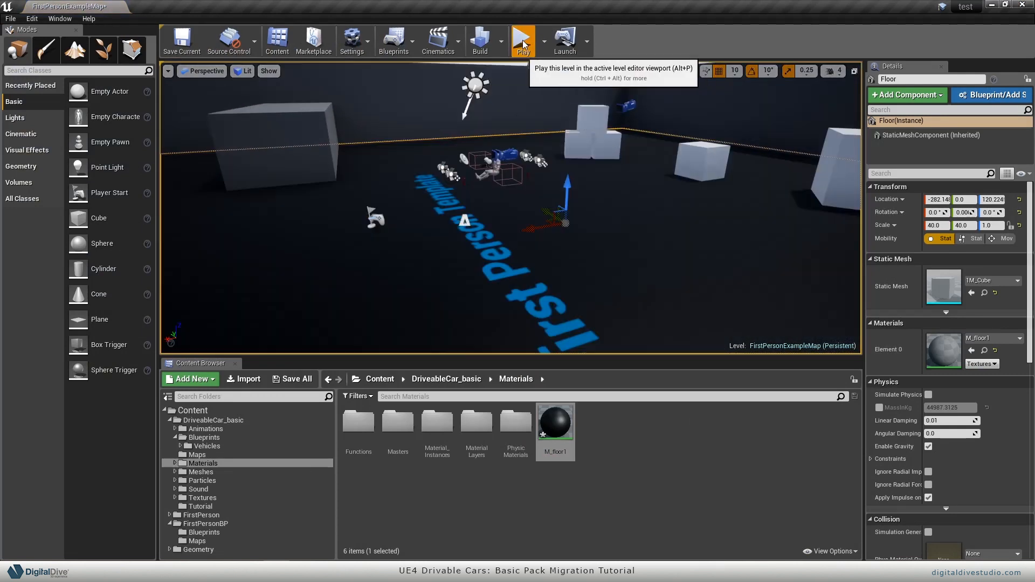
Step: Play-test the car on the M_floor1 floor by driving forward, turning and reversing, get out, and end the session
left_click(523, 44)
key("w")
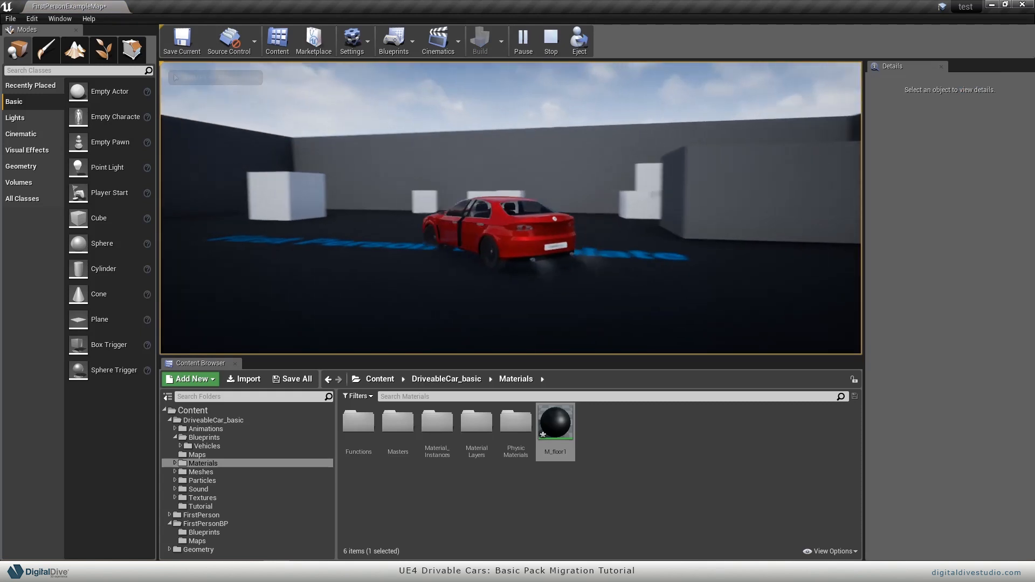
key("w")
key("a")
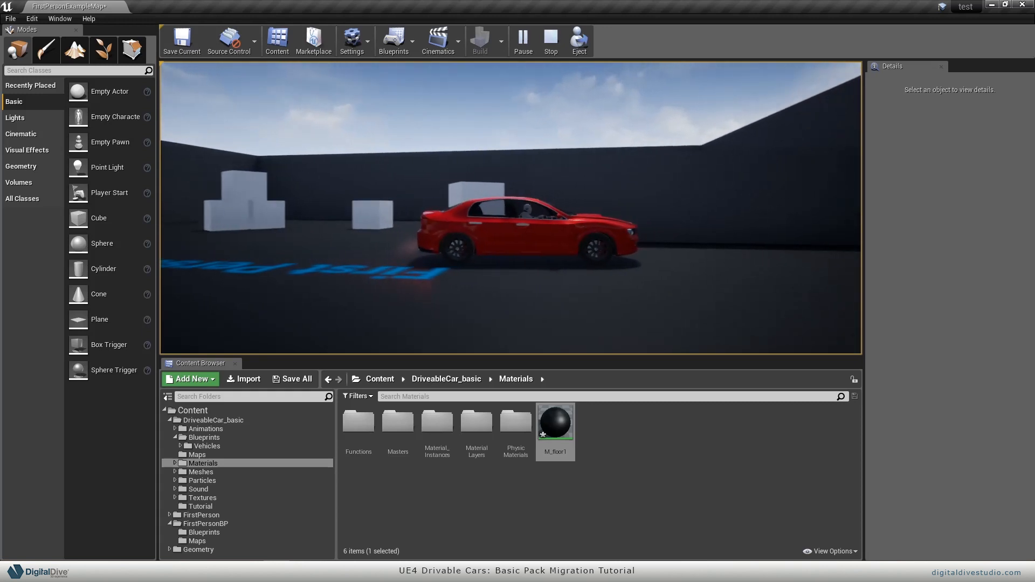
key("w")
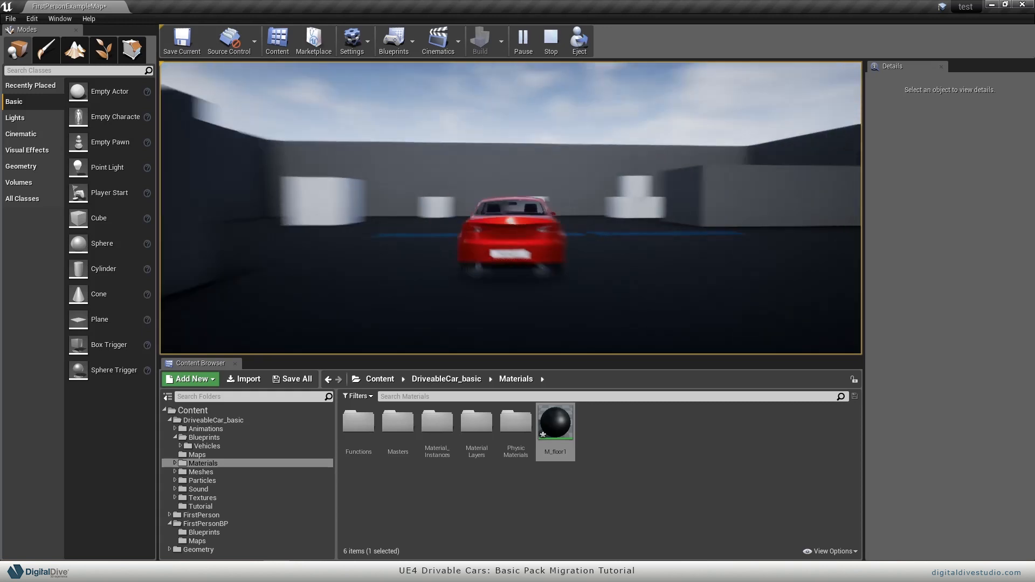
key("s")
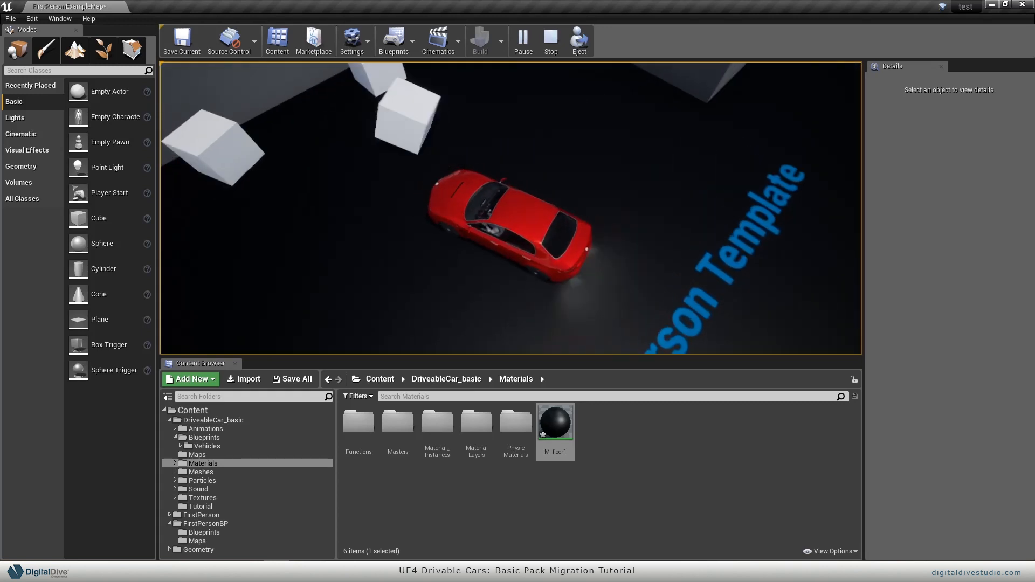
key("w")
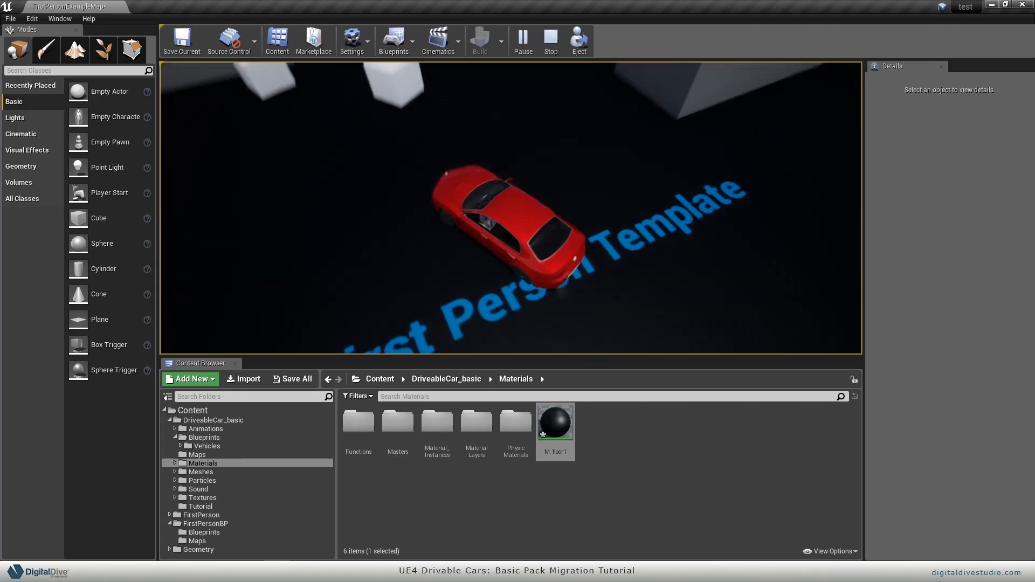
key("s")
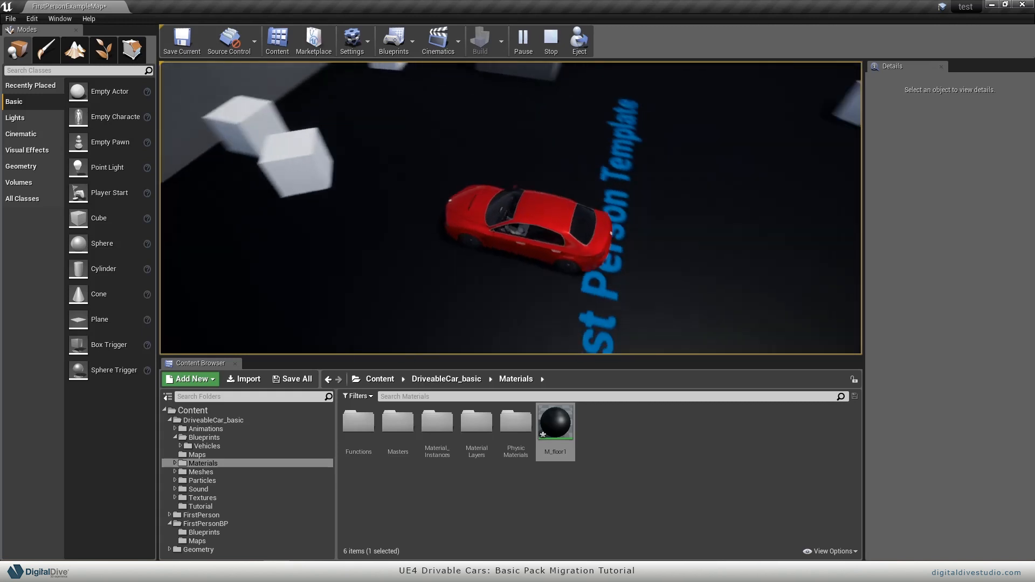
key("e")
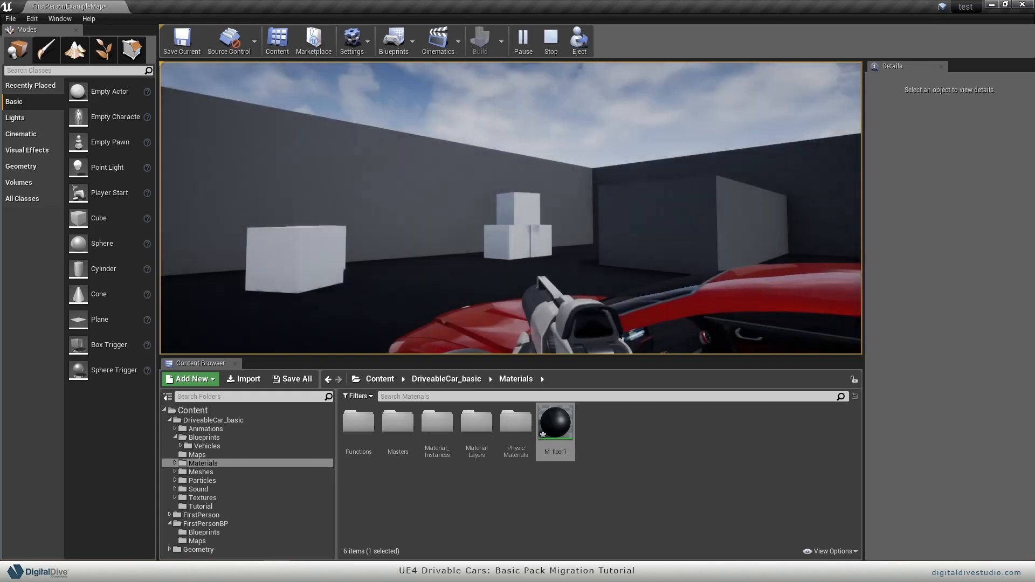
key("s")
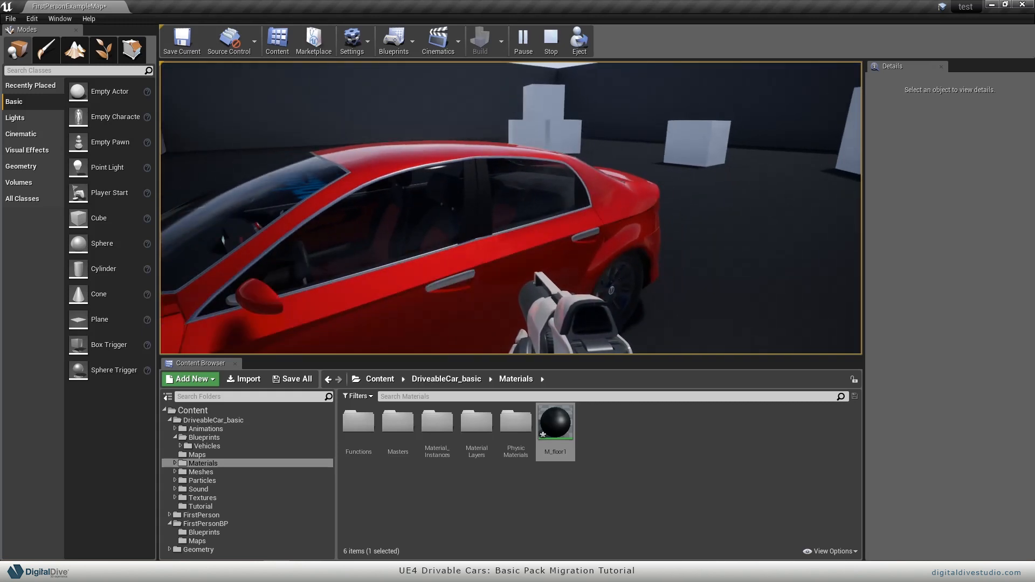
key("Escape")
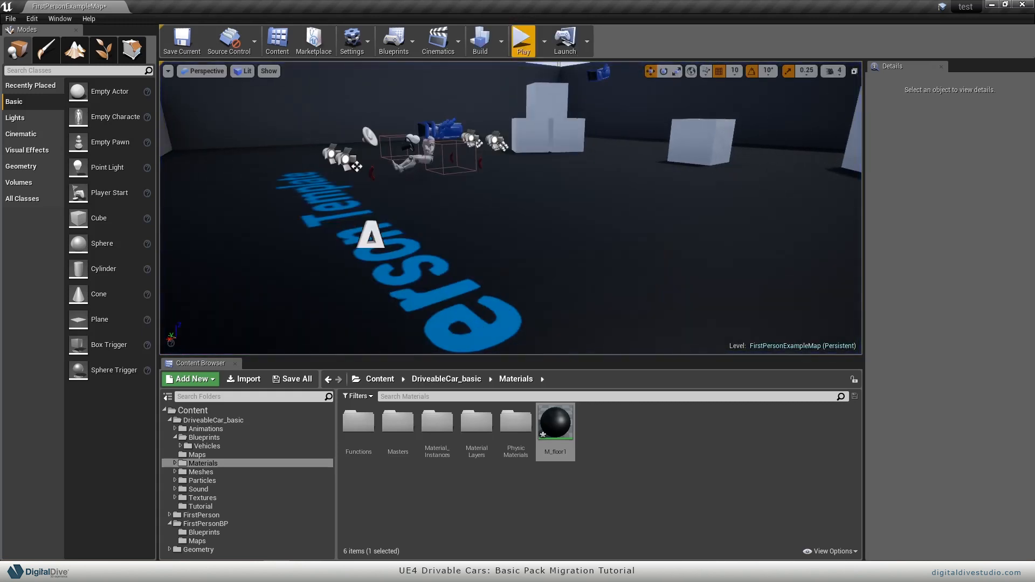